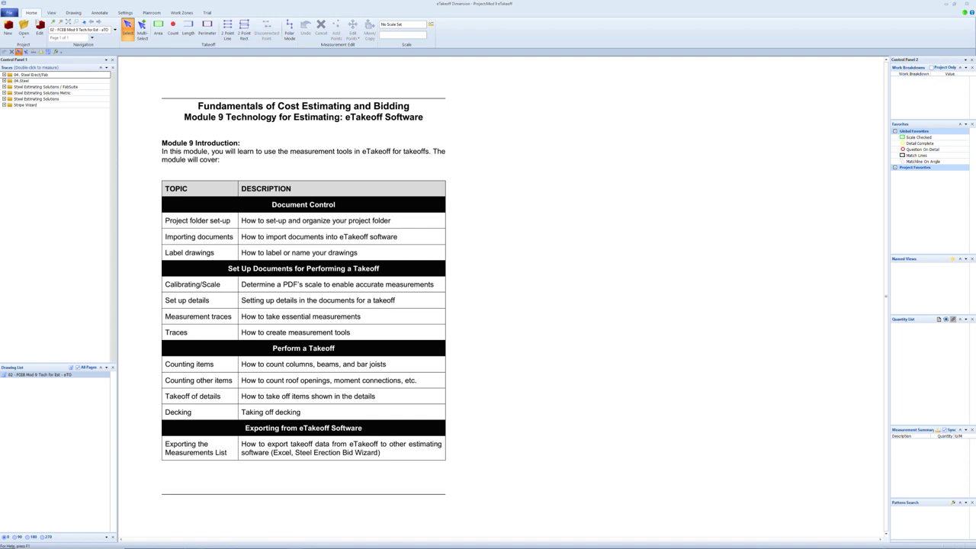
Switch to the browser and review the Steel Erection Digital Takeoff Set Up article's sections on computer, monitor and optional mouse requirements
key(alt+Tab)
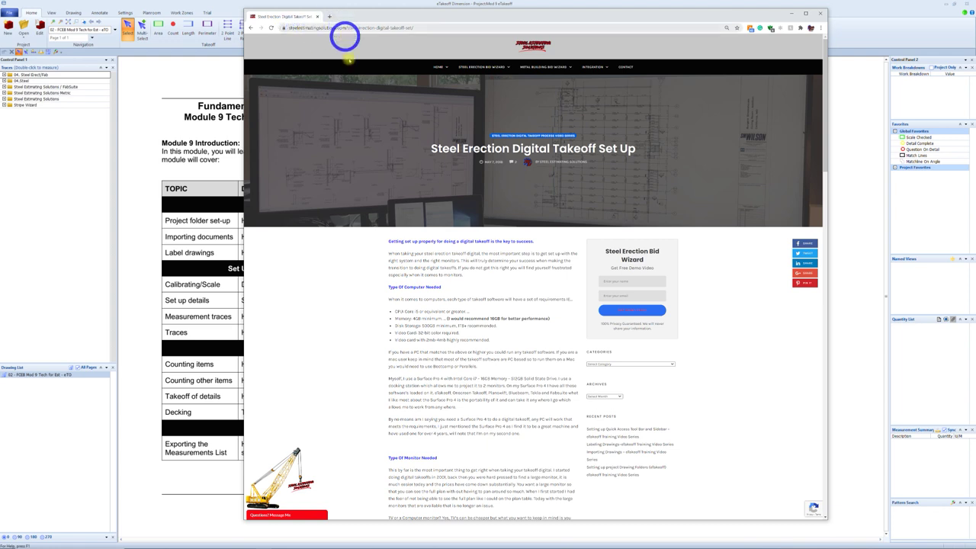
mouse_move(443, 68)
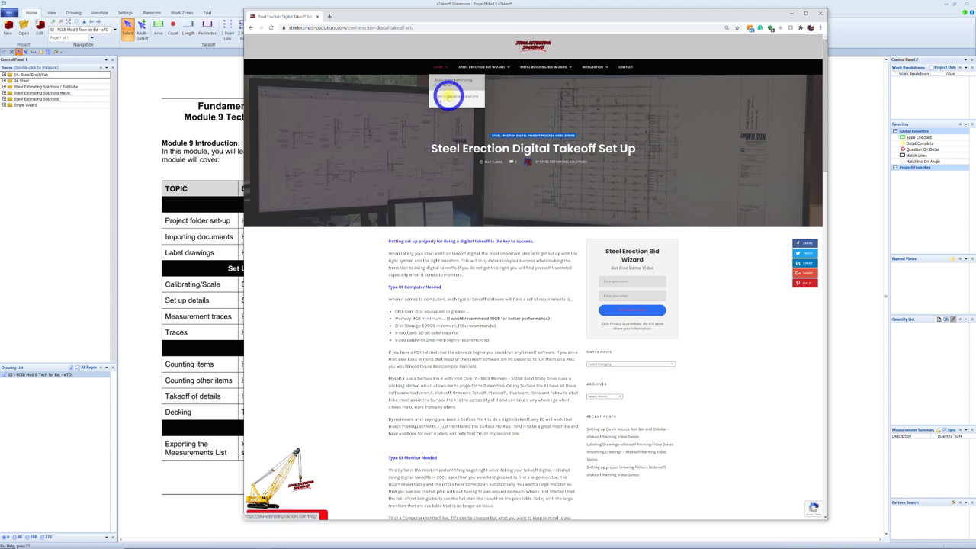
click(619, 364)
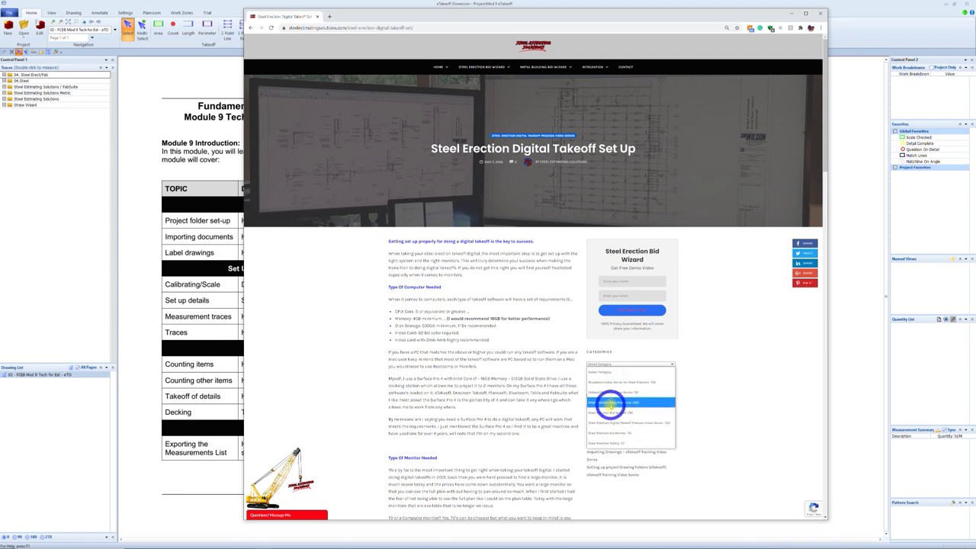
click(502, 329)
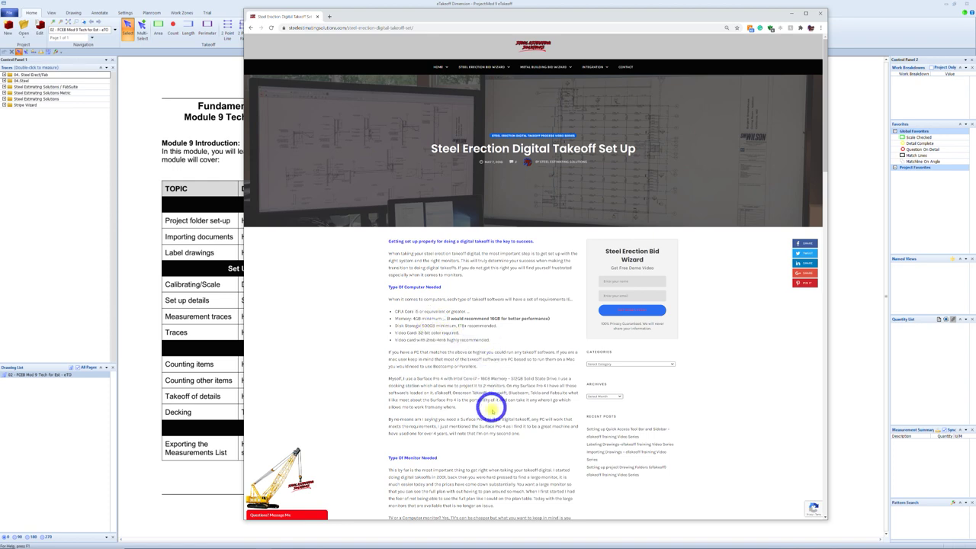
scroll(494, 385, down, 5)
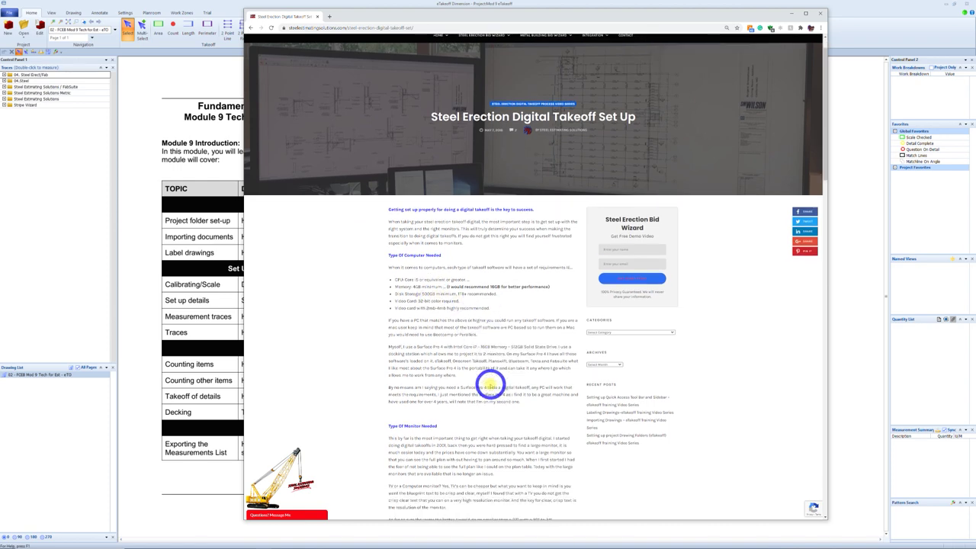
scroll(471, 319, down, 3)
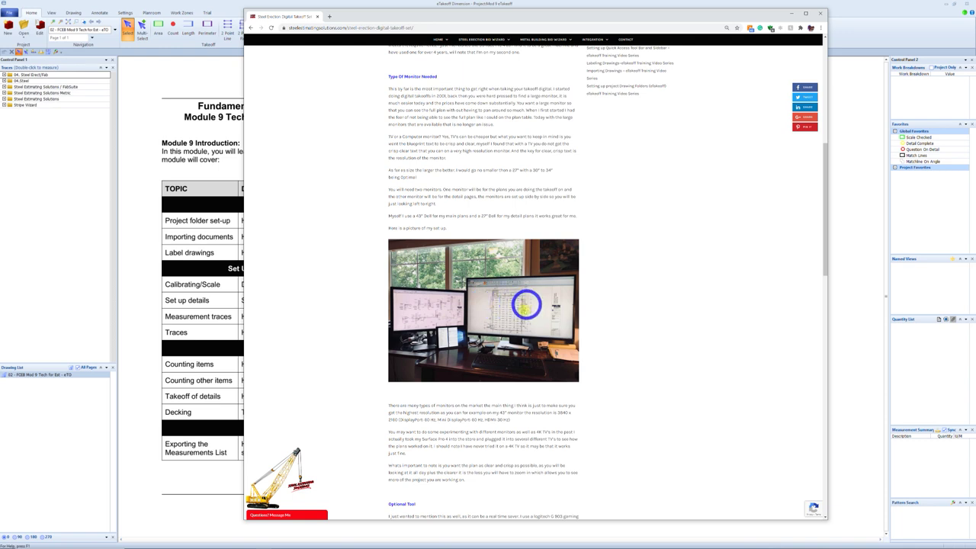
scroll(492, 404, down, 4)
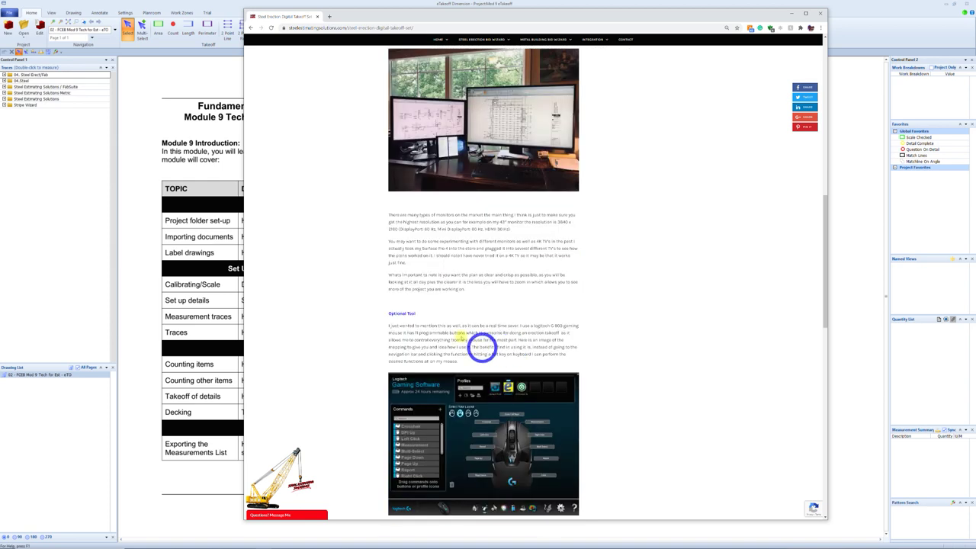
scroll(481, 348, down, 1)
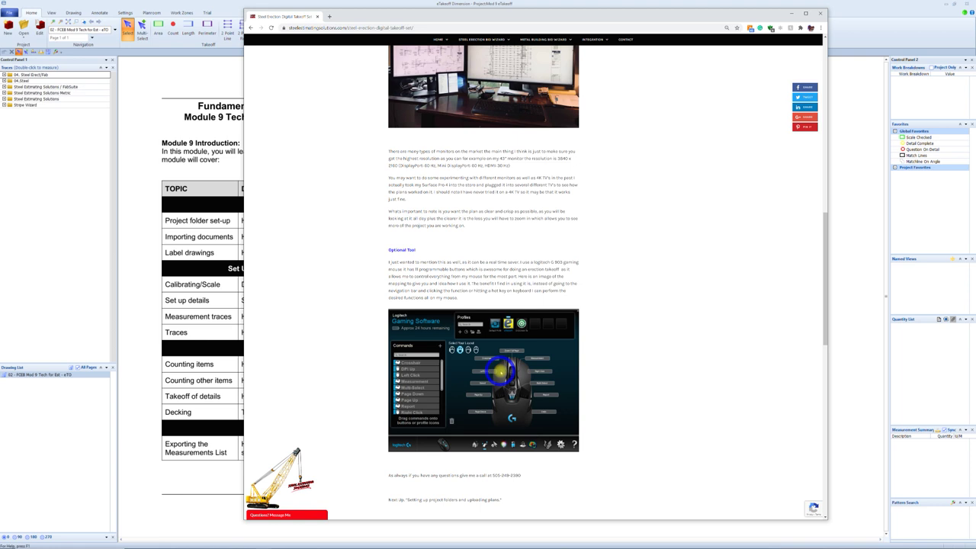
click(594, 6)
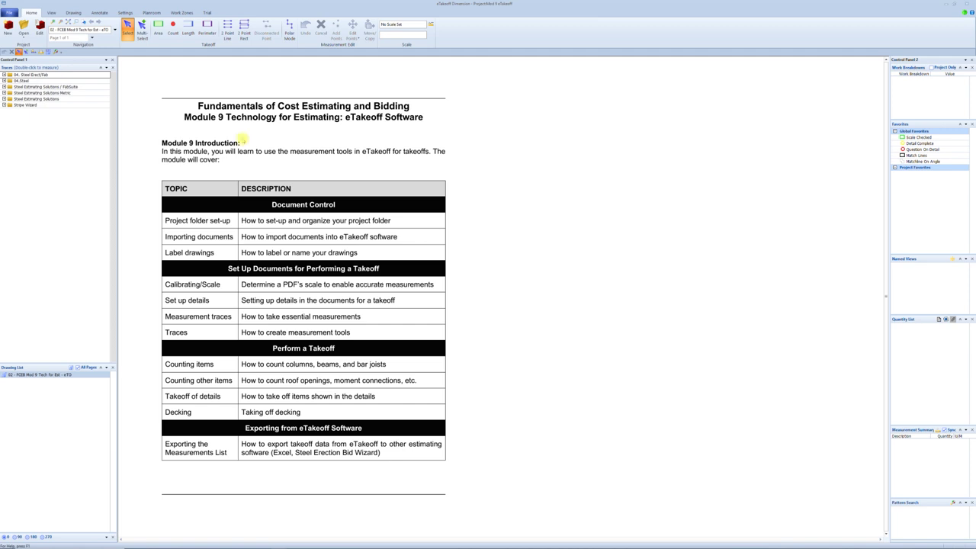
In File Explorer, create a Project 2020 folder on the My Passport drive with an IMPACT Estimating folder inside it
key(super+e)
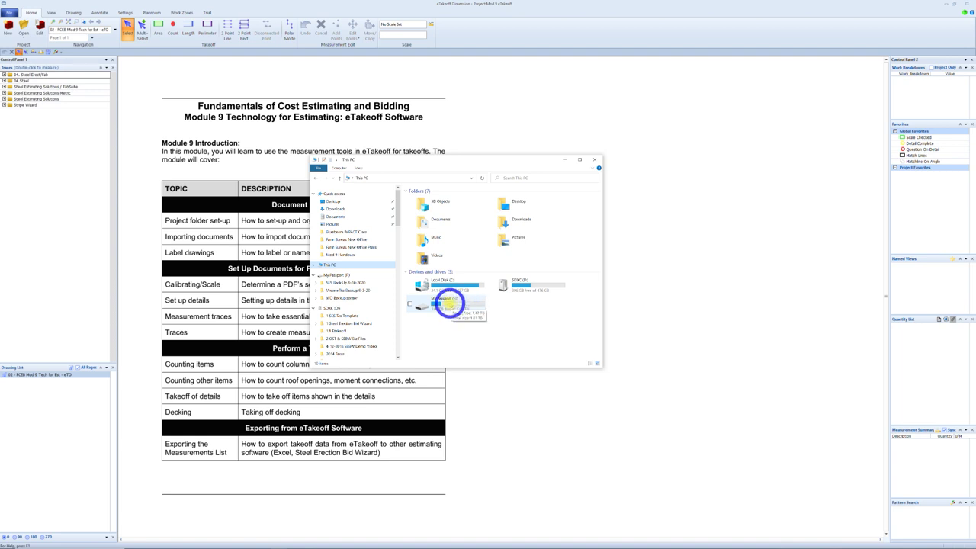
double_click(483, 305)
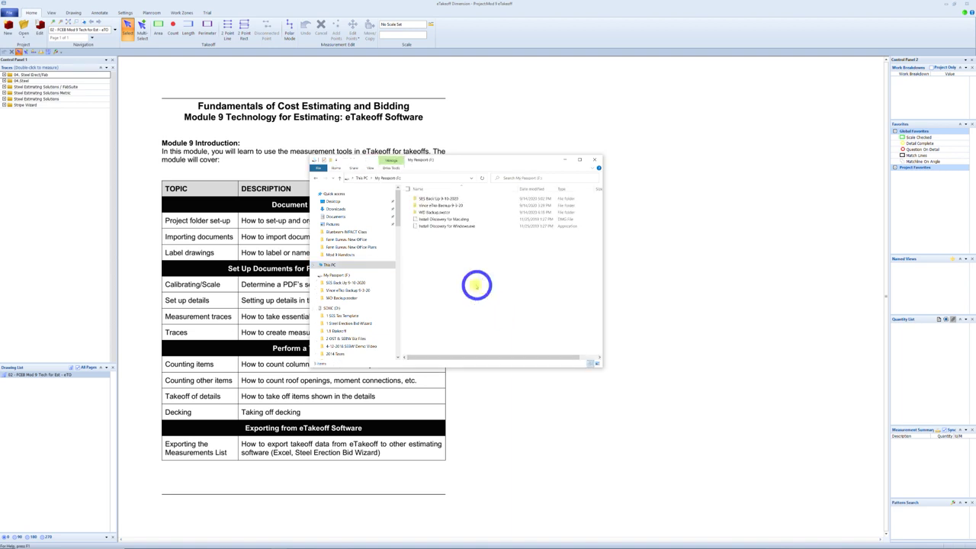
right_click(462, 268)
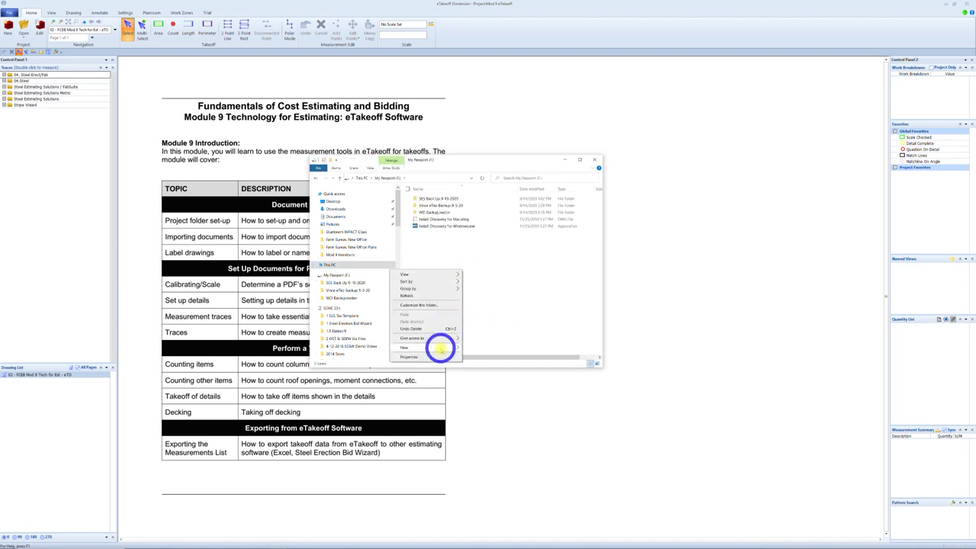
mouse_move(444, 348)
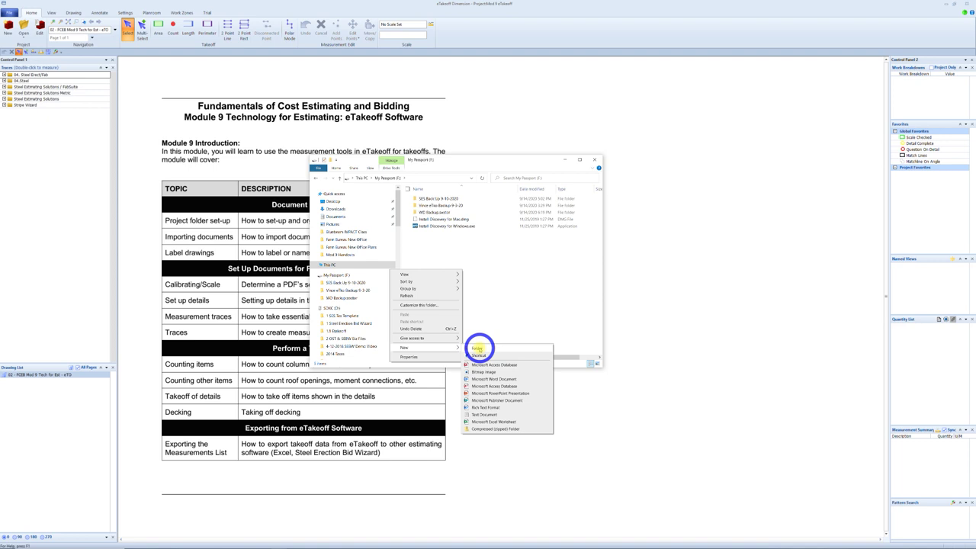
click(478, 349)
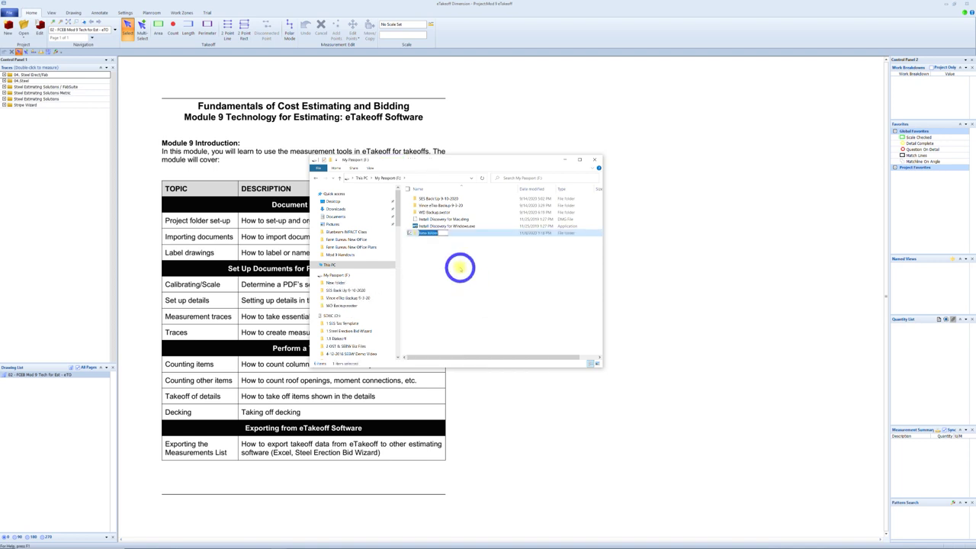
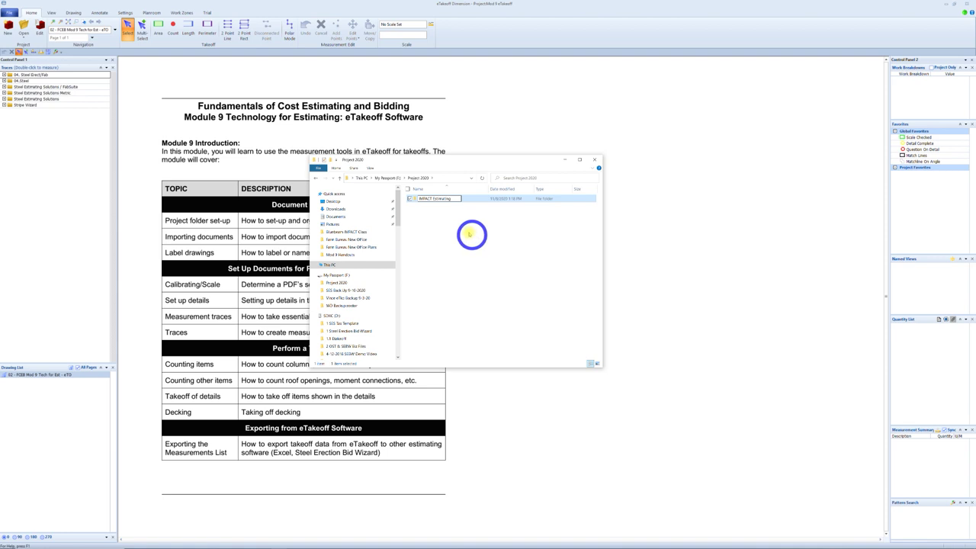
click(469, 220)
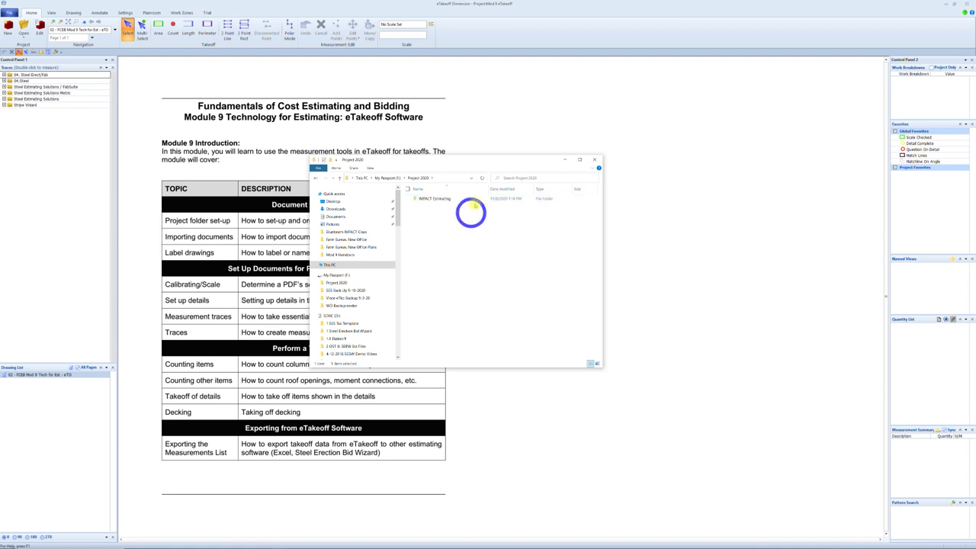
Create a folder named Bughersmokehouse Plans inside the IMPACT Estimating folder
double_click(429, 199)
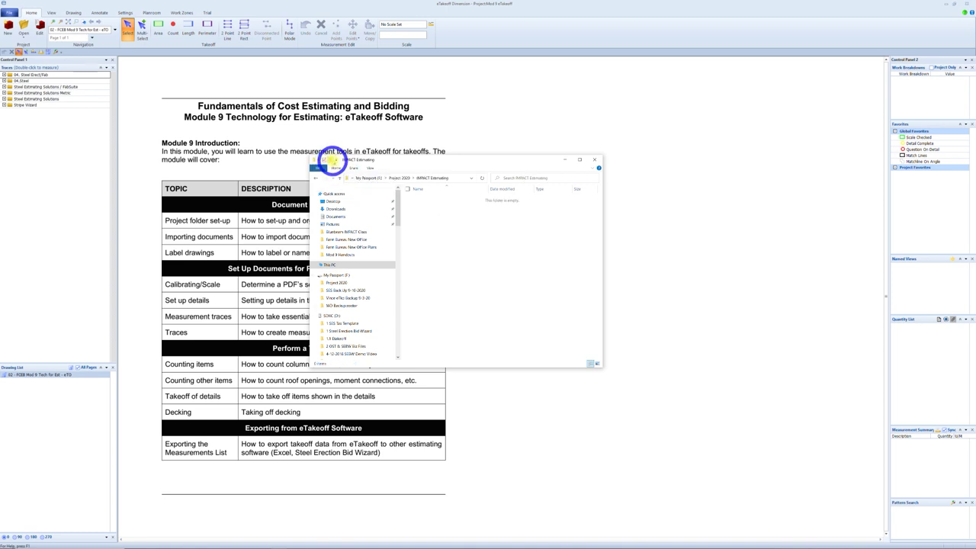
key(ctrl+shift+n)
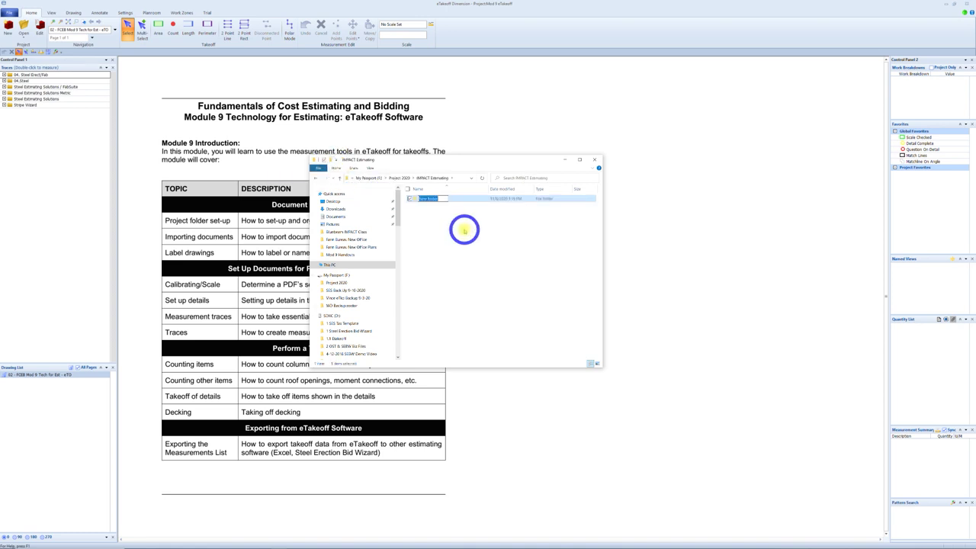
text(Bugne)
text(rsmokehouse)
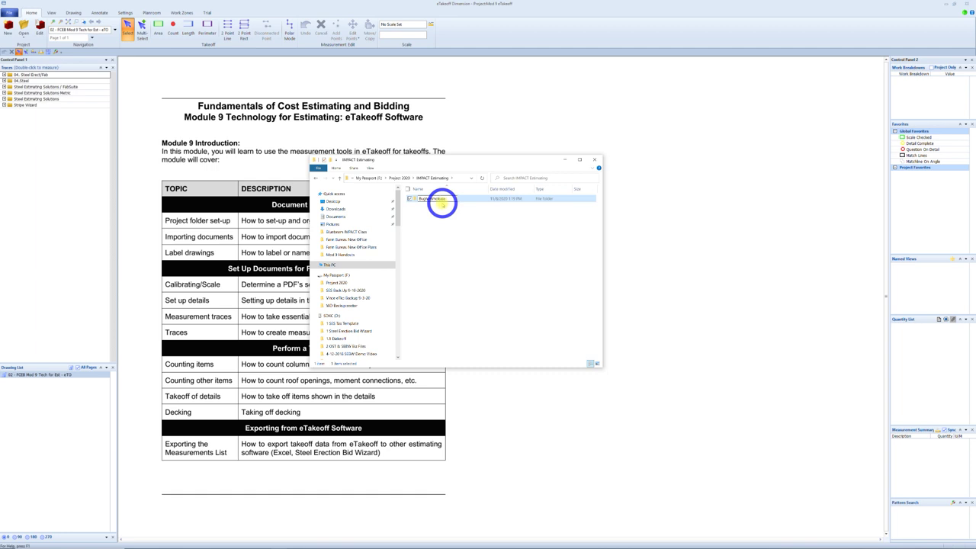
text(eh)
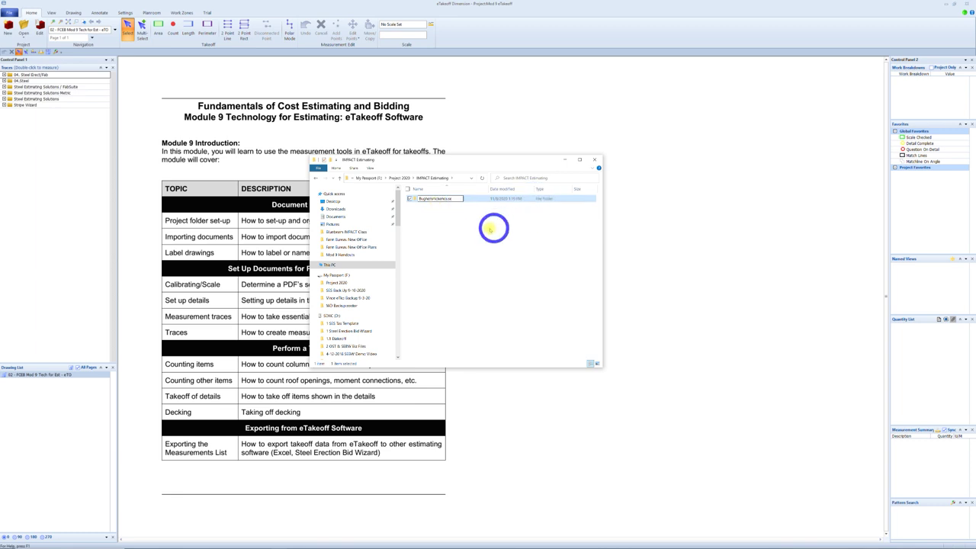
click(449, 198)
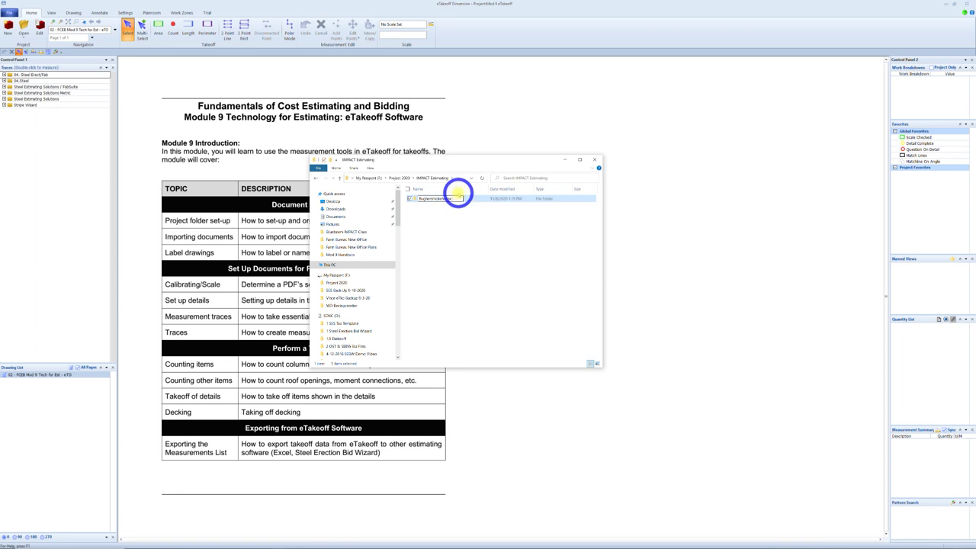
text(Plans)
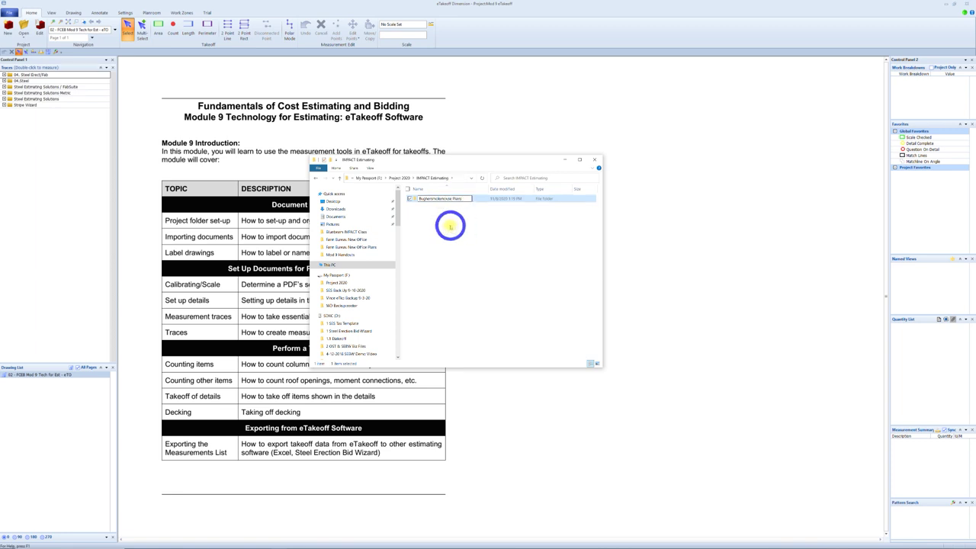
Add two more folders named Addendums and Specs inside the IMPACT Estimating folder
click(330, 159)
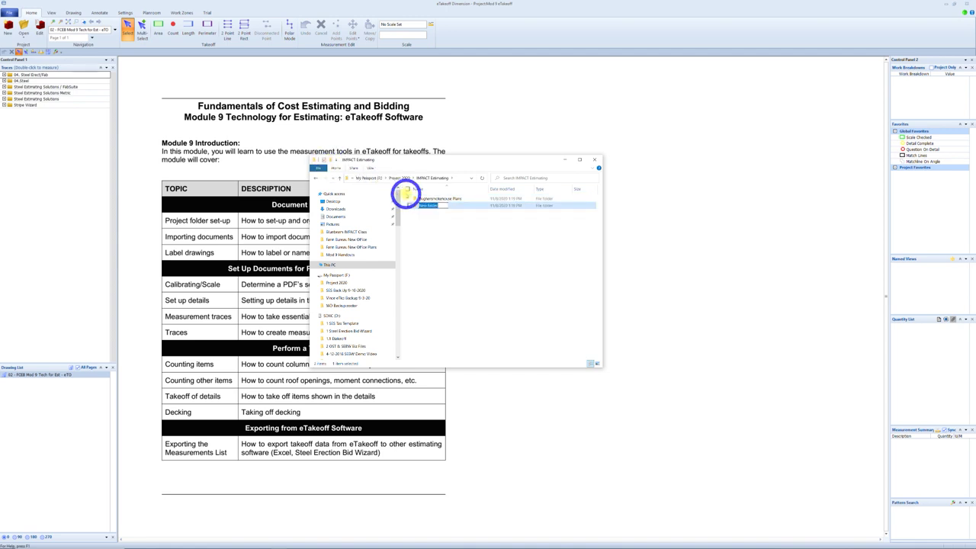
text(Addendums)
key(Return)
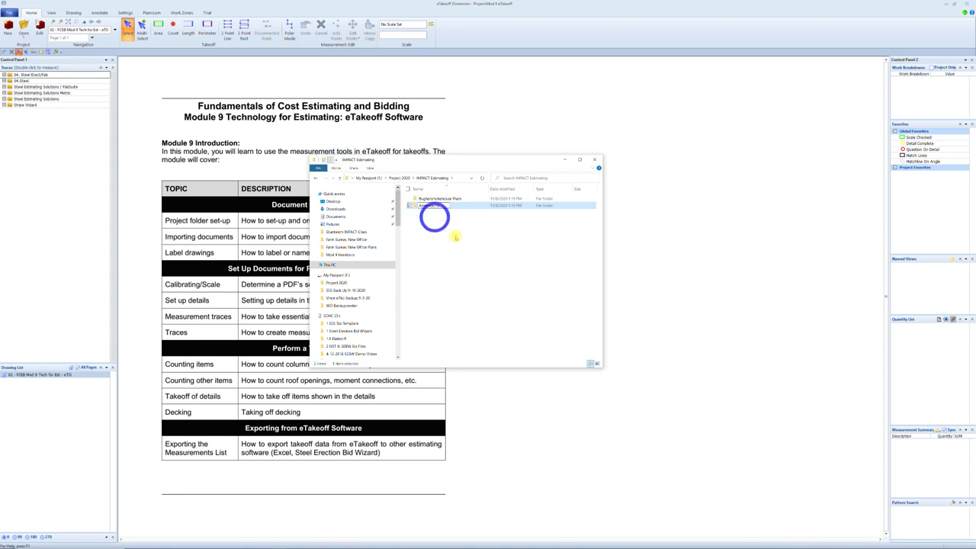
click(329, 159)
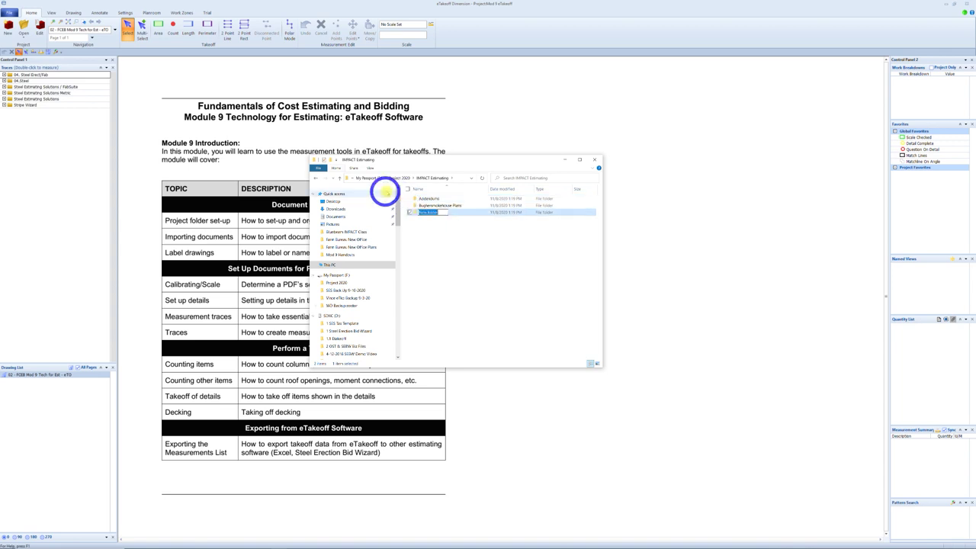
text(Speci)
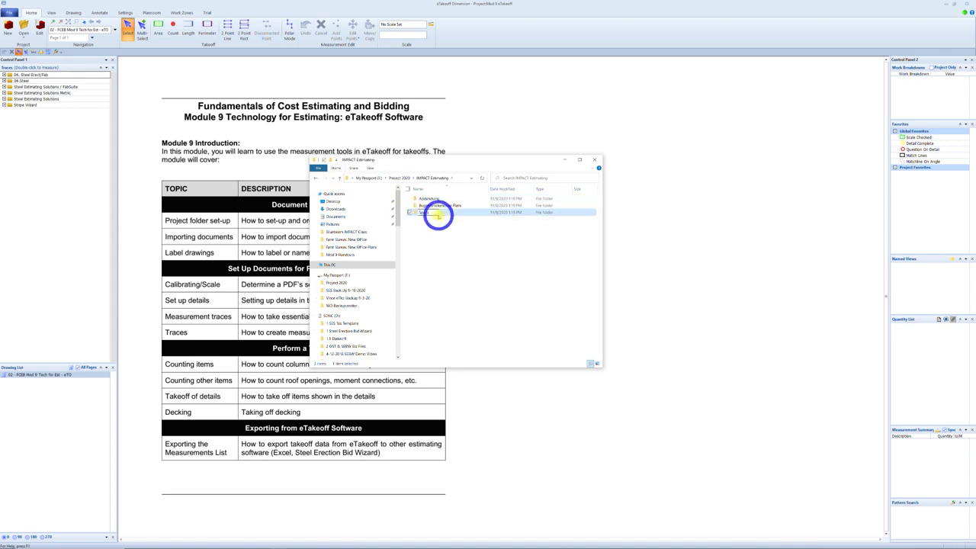
text(s)
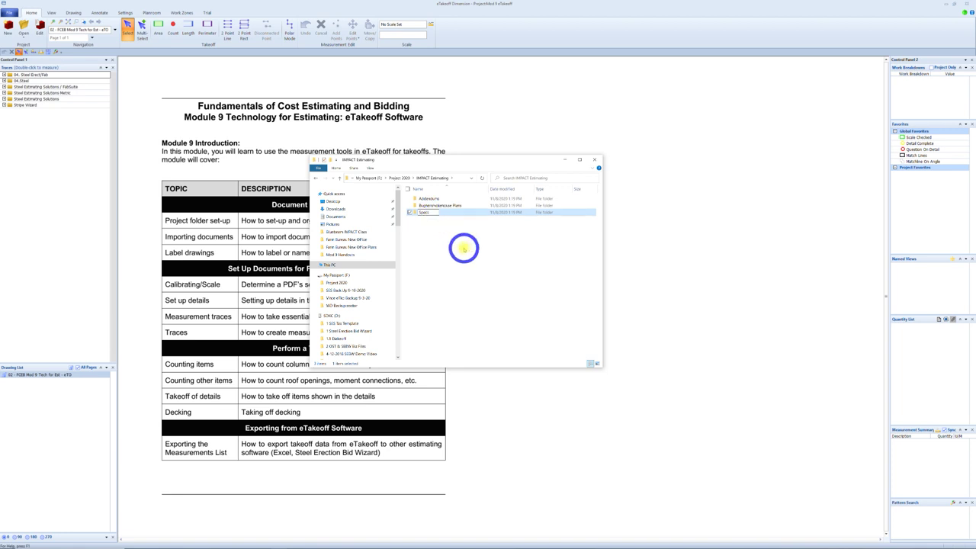
click(464, 248)
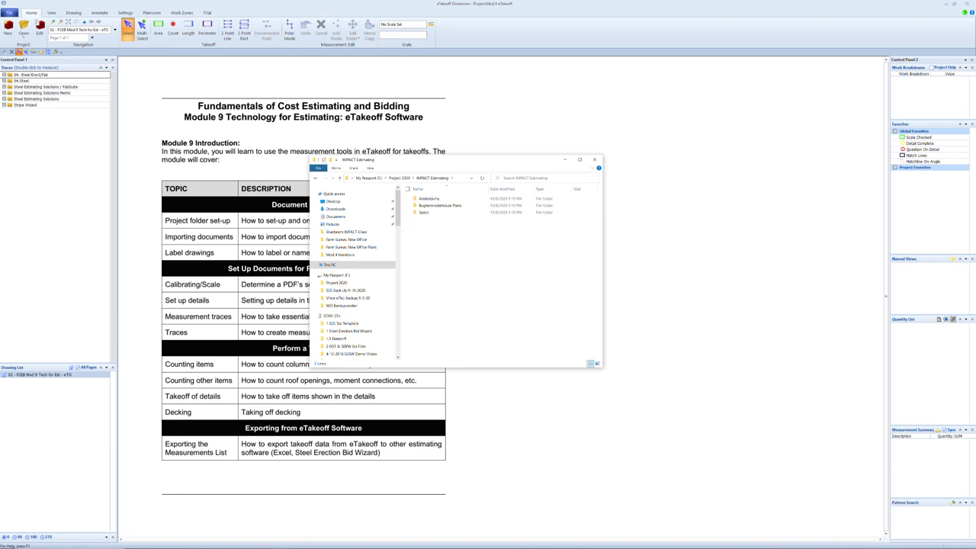
Copy all PDFs from the eTakeoff IMPACT Class Plans folder in Bluebeam IMPACT Class into the Bughersmokehouse Plans folder
drag(667, 246, 765, 240)
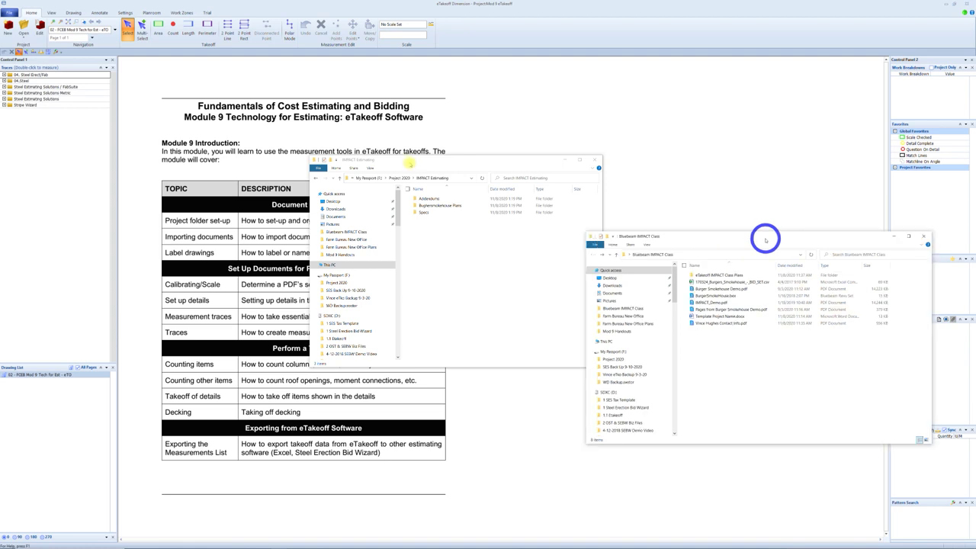
drag(410, 164, 336, 174)
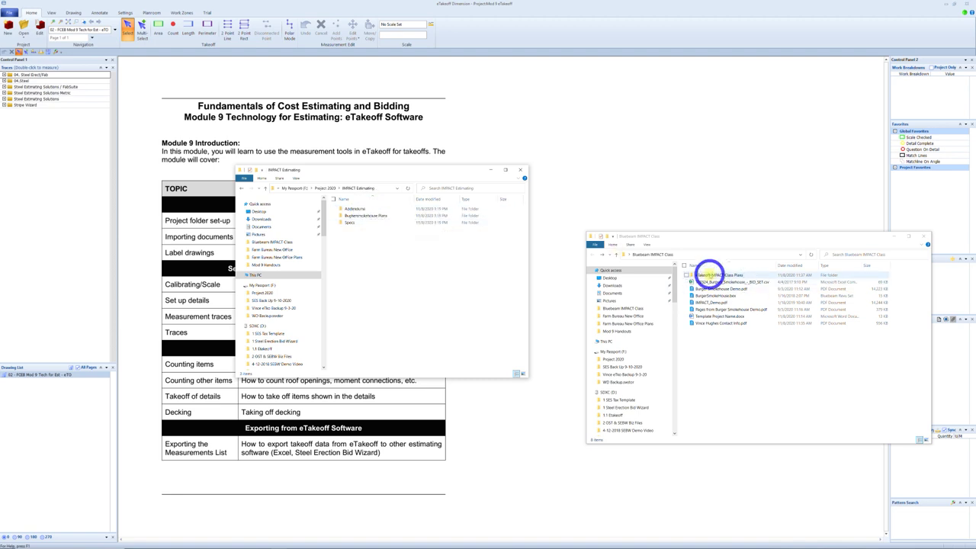
double_click(709, 274)
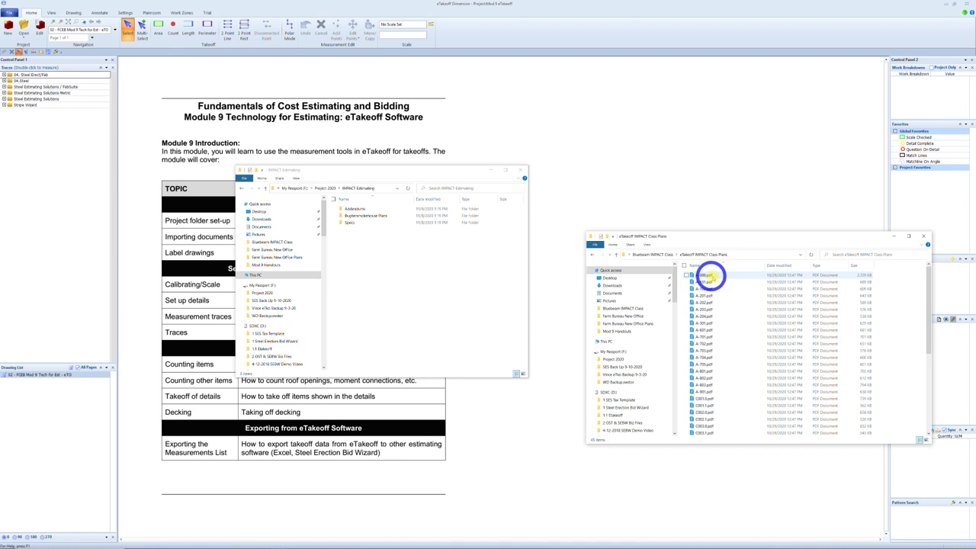
click(685, 266)
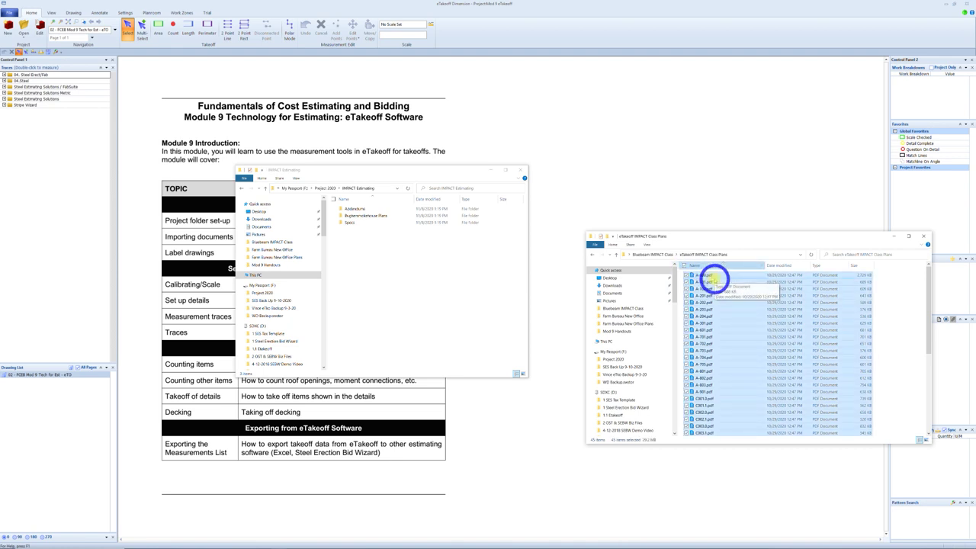
right_click(715, 279)
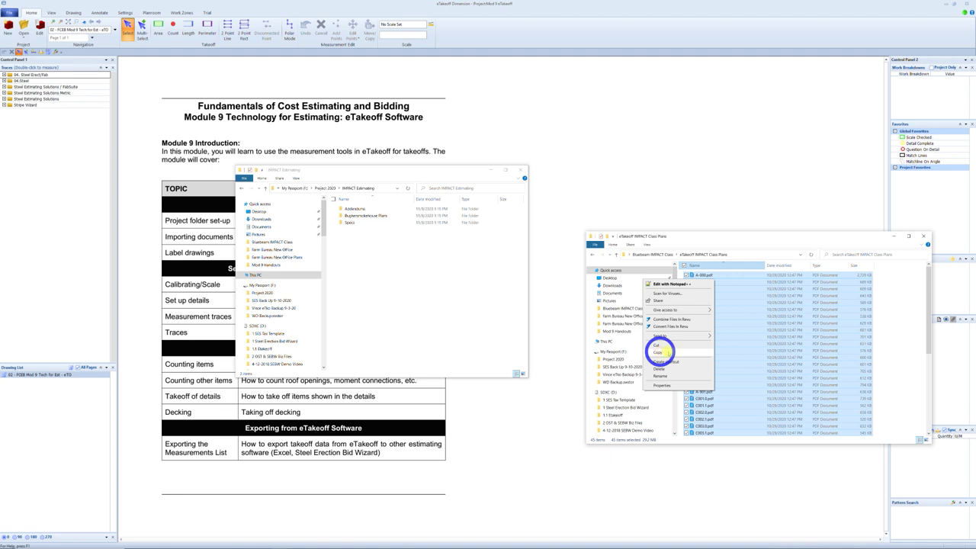
click(657, 353)
double_click(357, 215)
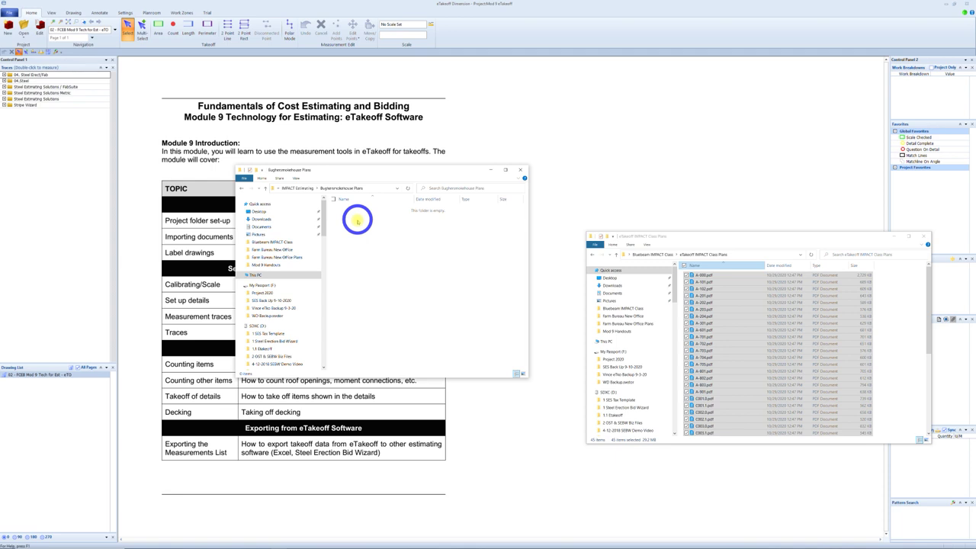
key(ctrl+v)
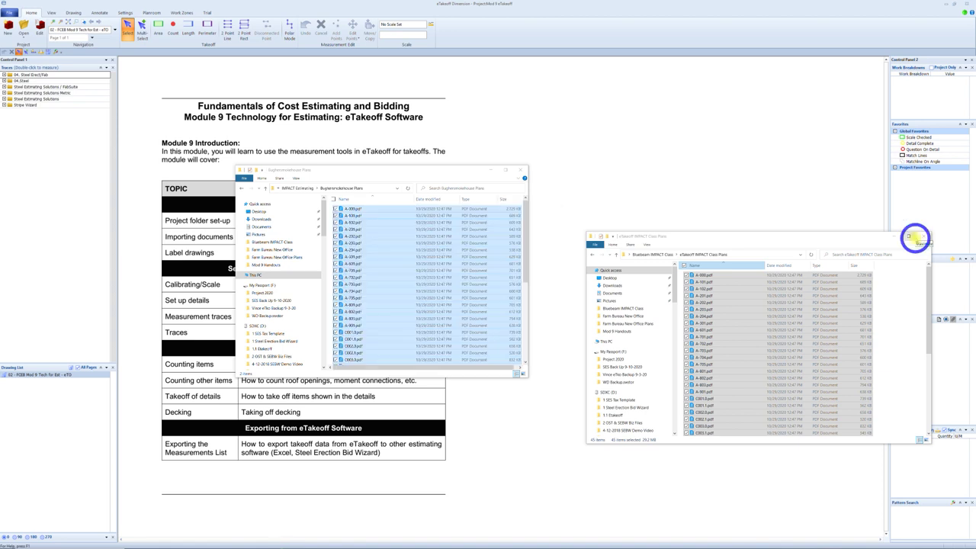
Check the folders inside Project 2020 > IMPACT Estimating on the My Passport drive, and close both File Explorer windows
click(914, 237)
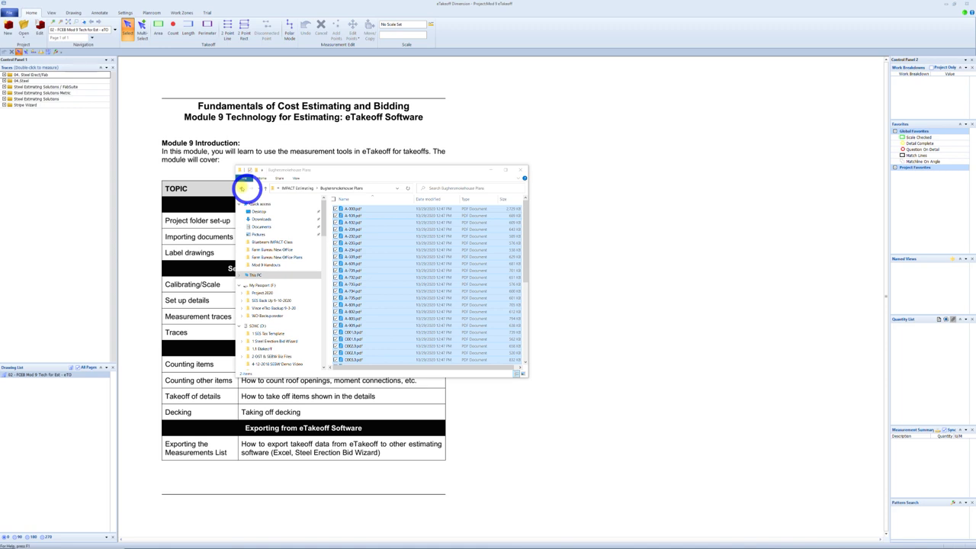
click(243, 188)
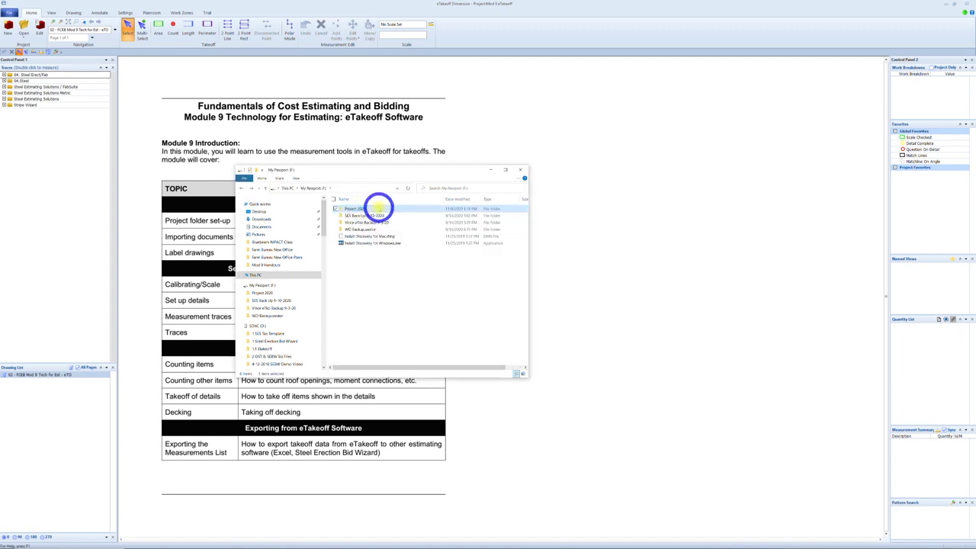
click(379, 207)
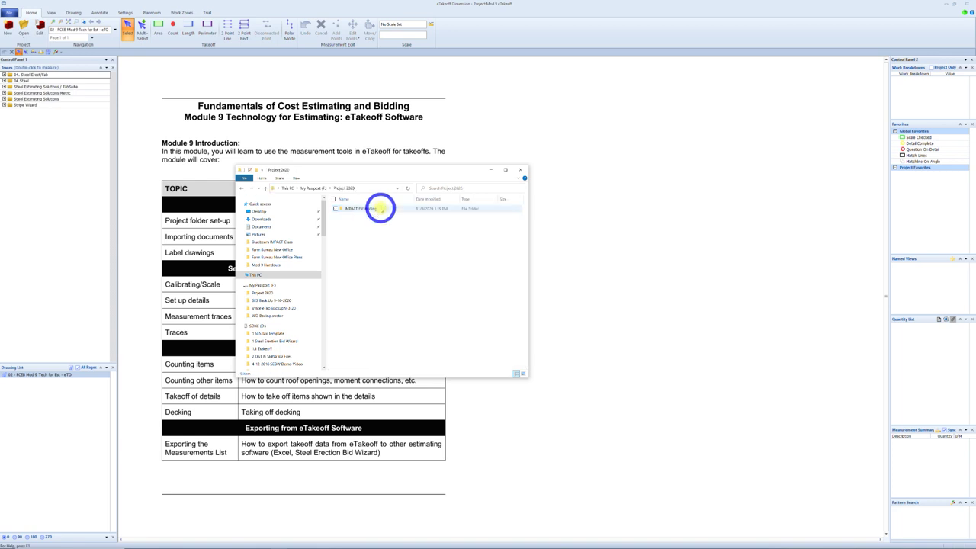
double_click(379, 207)
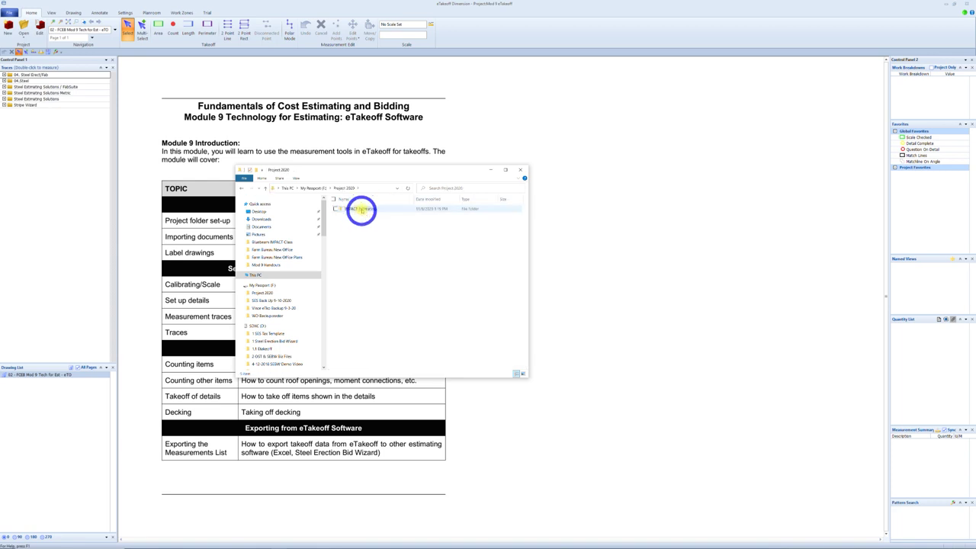
click(371, 208)
double_click(371, 208)
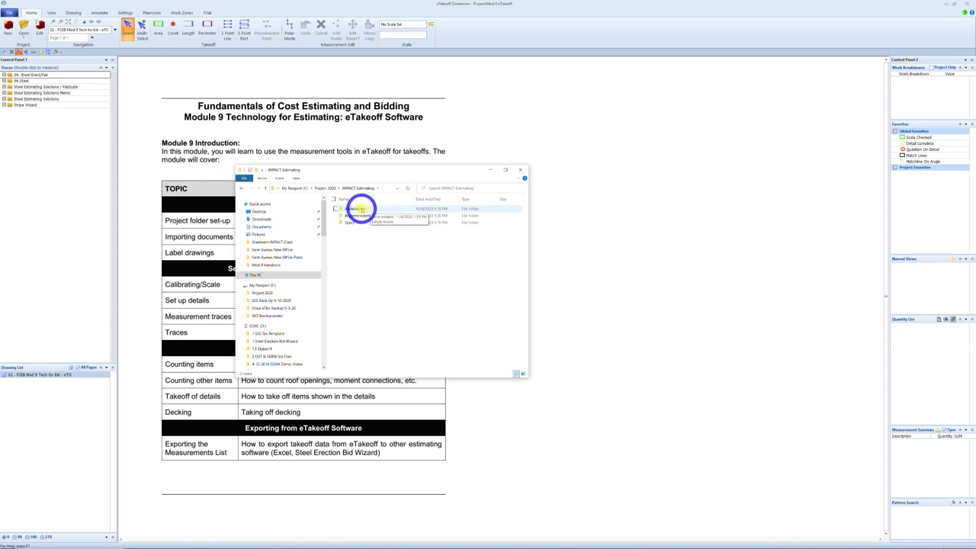
click(377, 214)
click(396, 256)
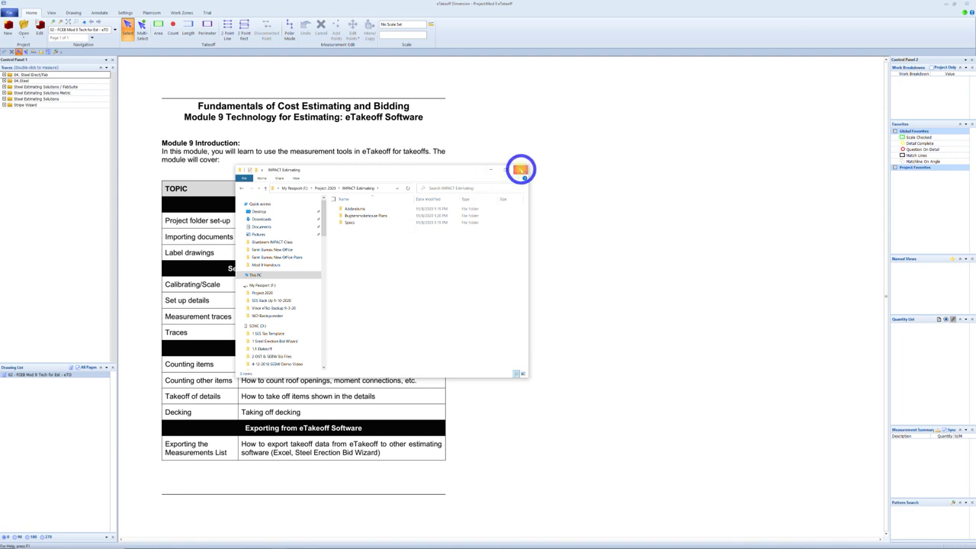
click(520, 169)
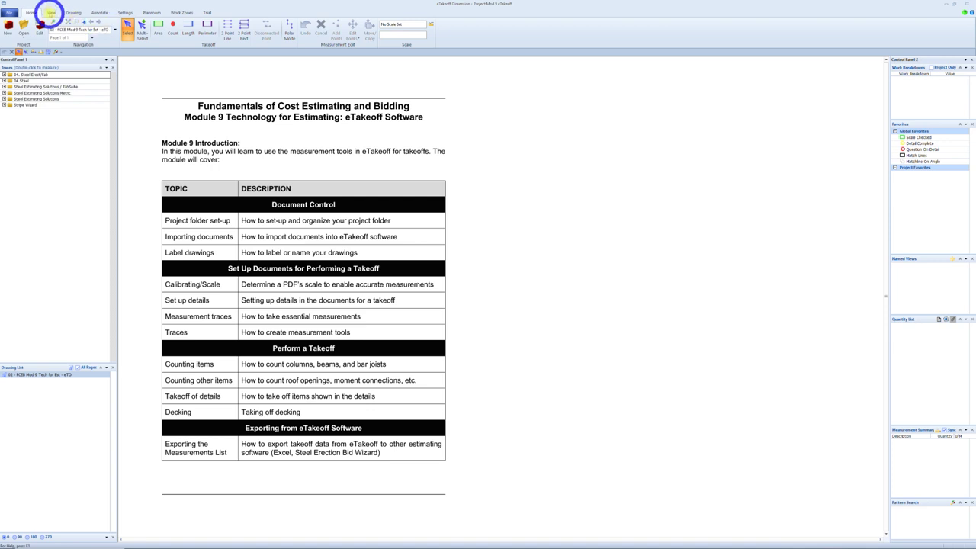
Start a new eTakeoff project and choose My Passport > Project 2020 > IMPACT Estimating > Bughersmokehouse Plans as its folder
click(51, 14)
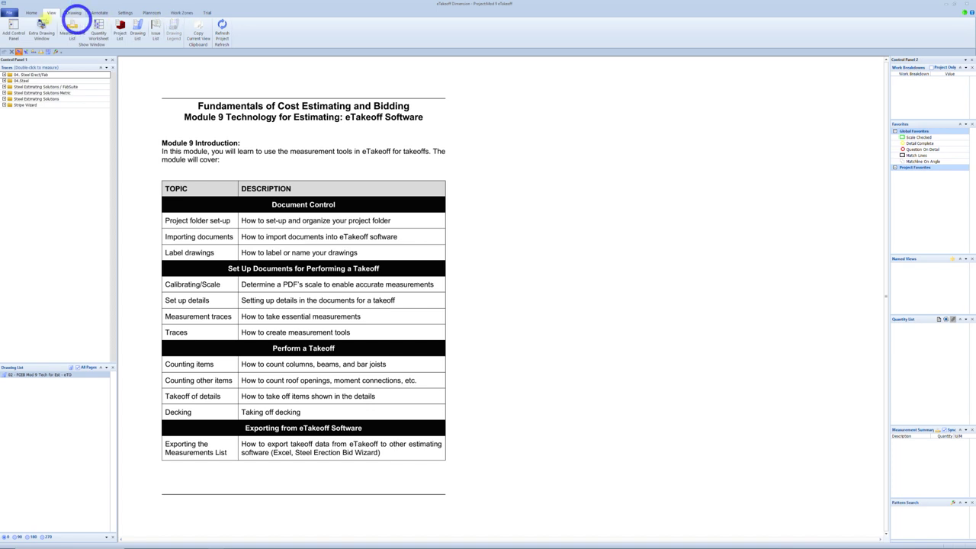
click(30, 13)
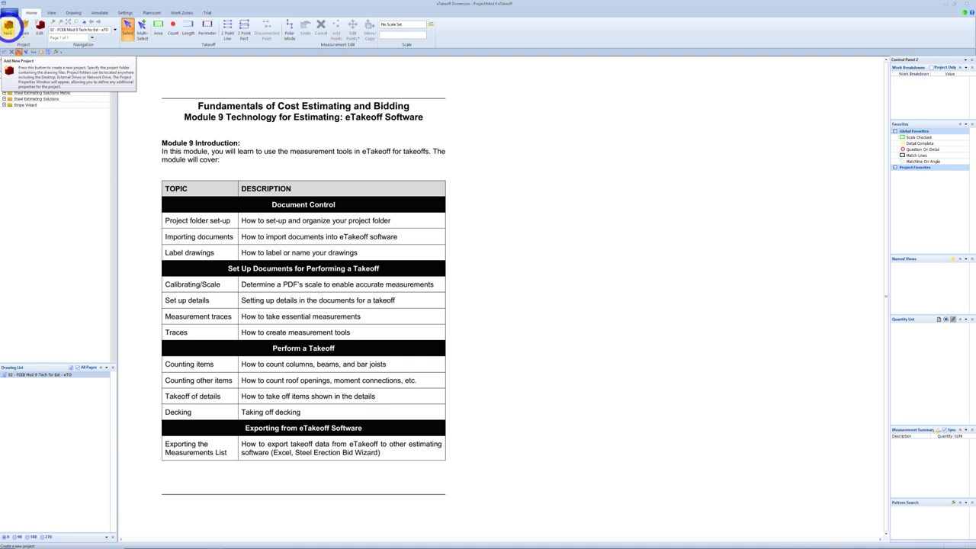
click(9, 27)
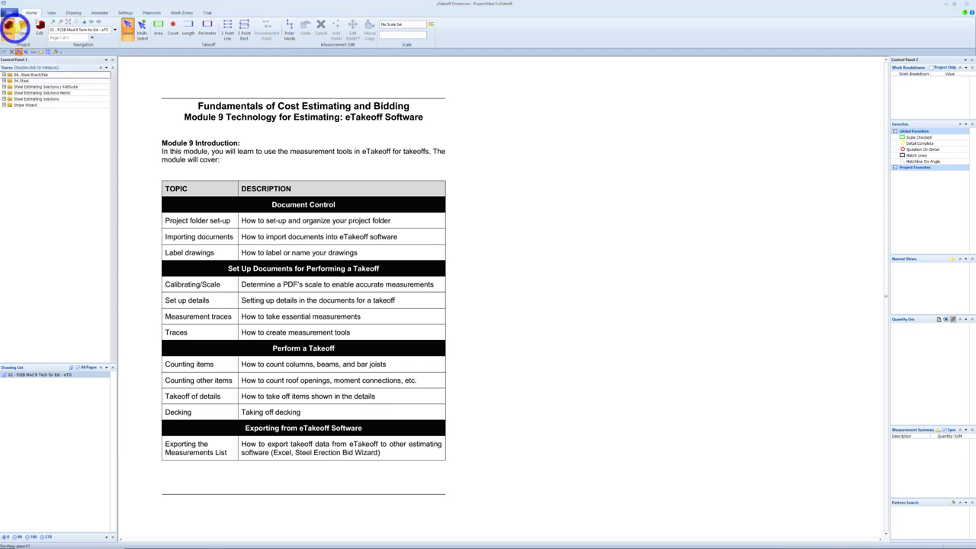
click(428, 236)
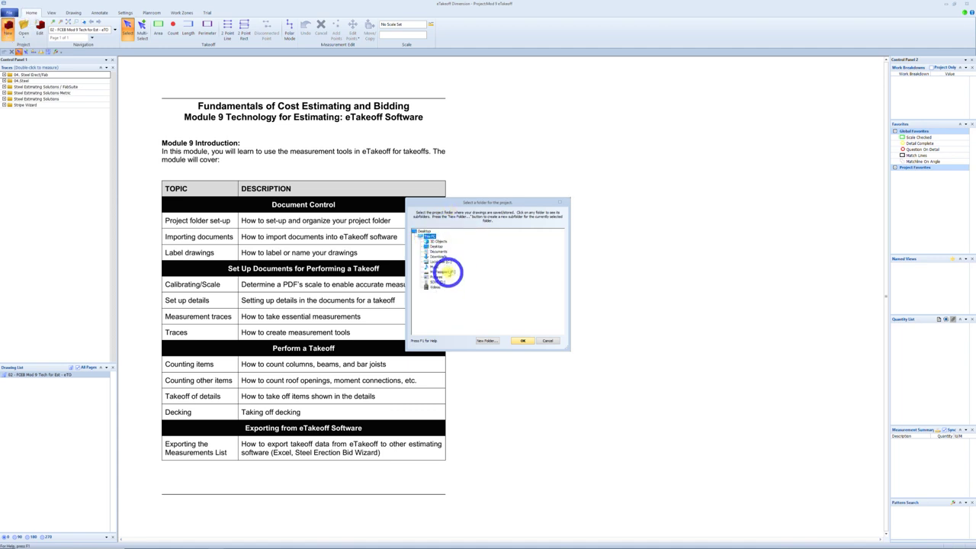
click(446, 271)
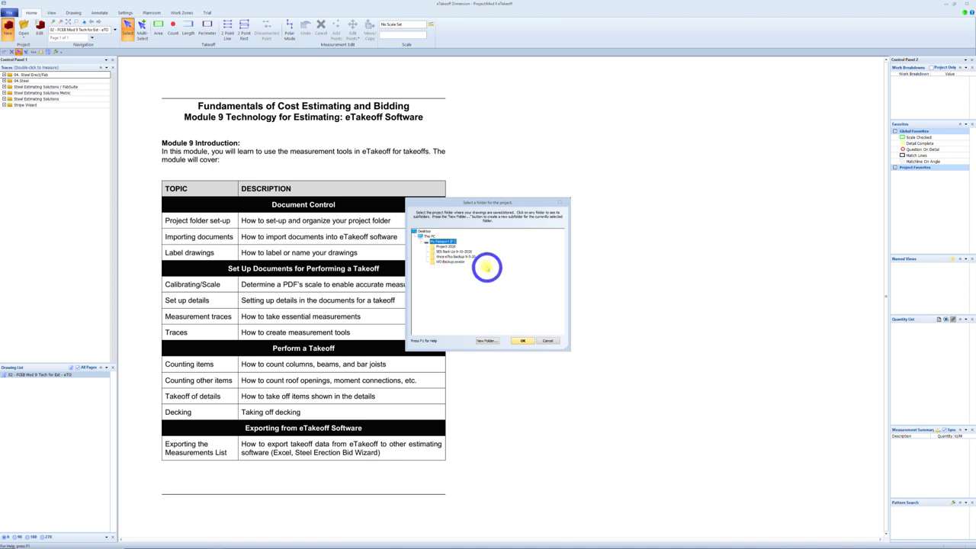
click(444, 246)
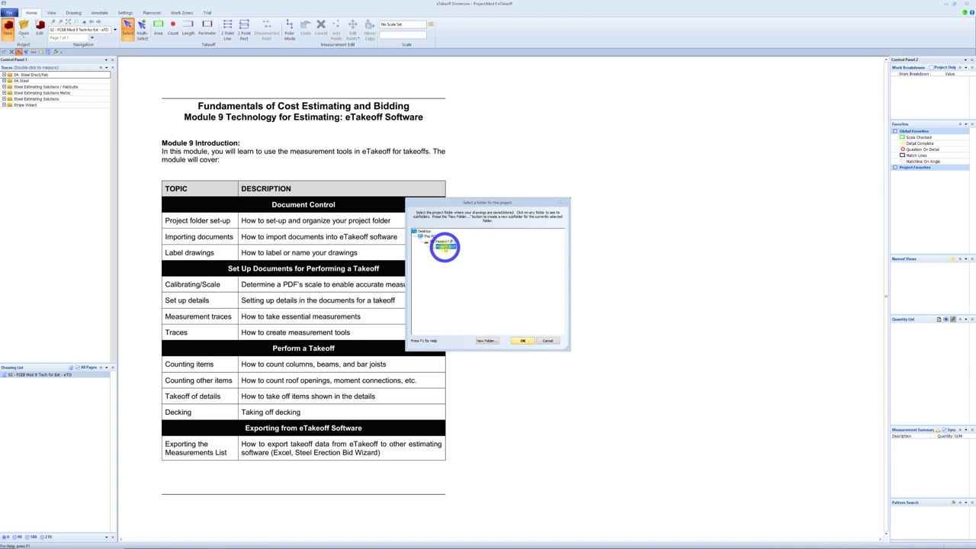
click(457, 252)
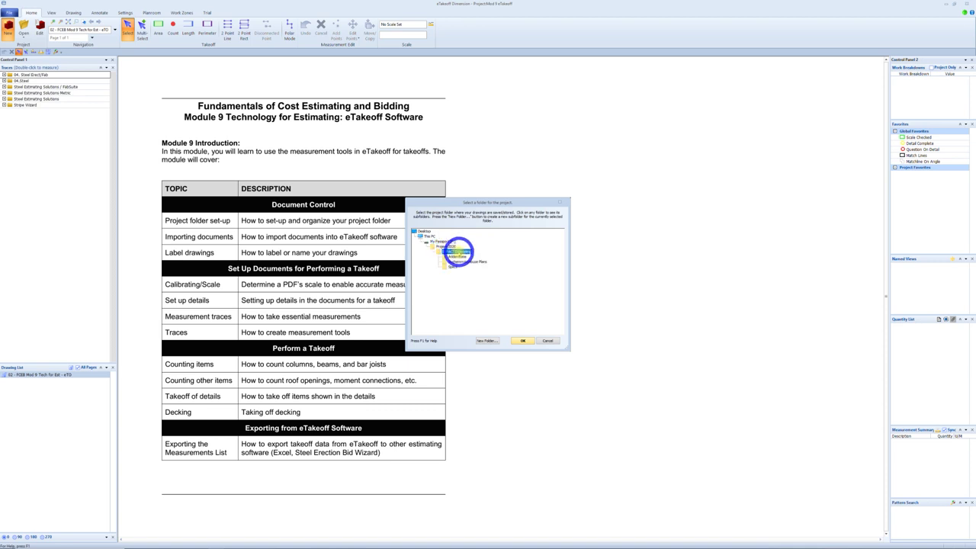
double_click(456, 251)
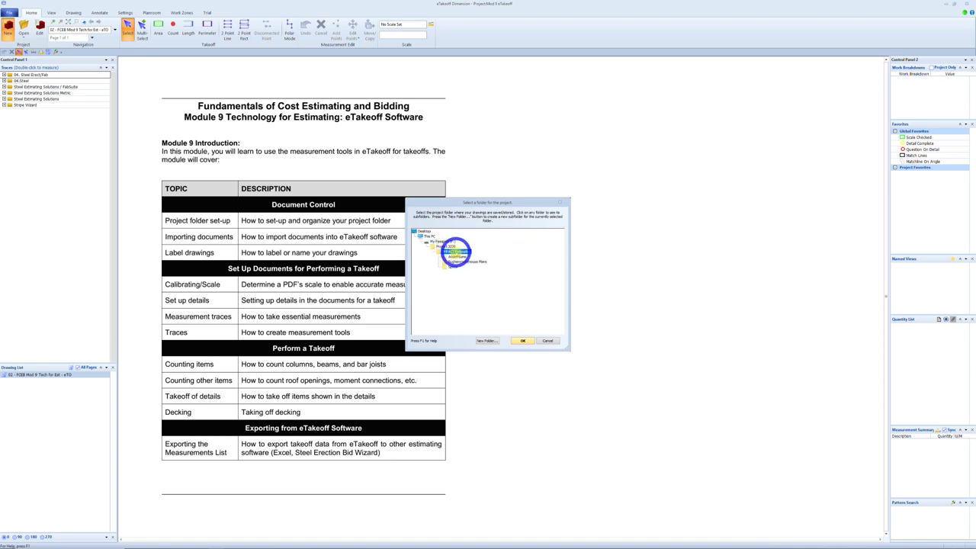
click(477, 262)
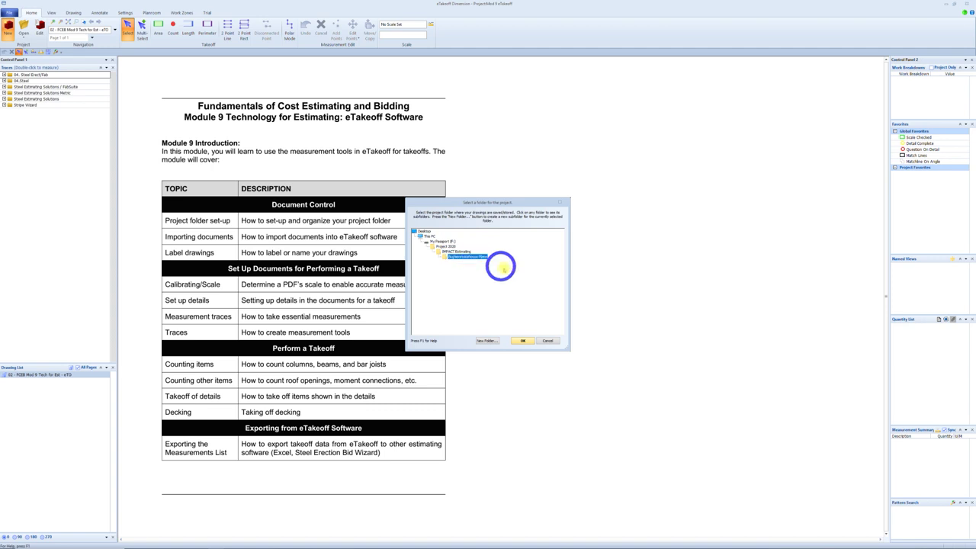
click(526, 342)
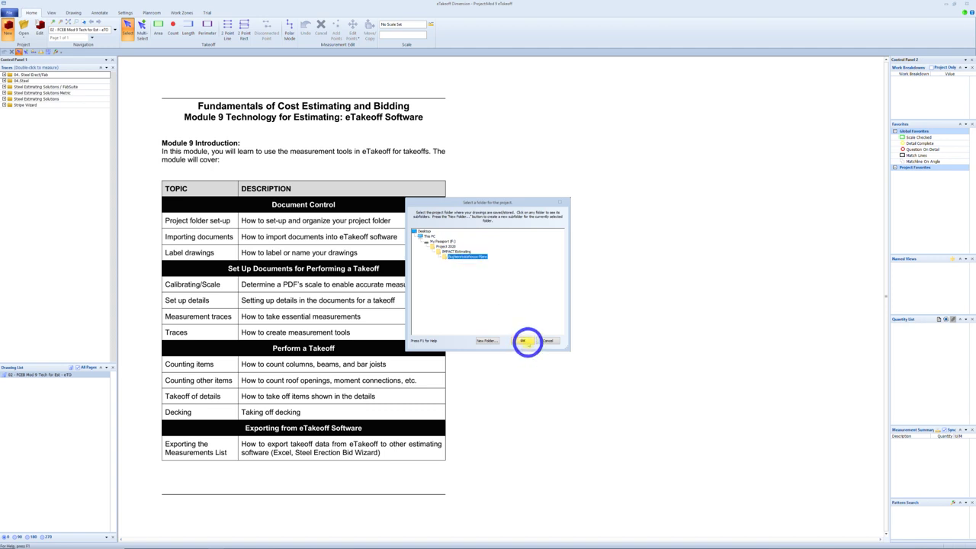
click(527, 342)
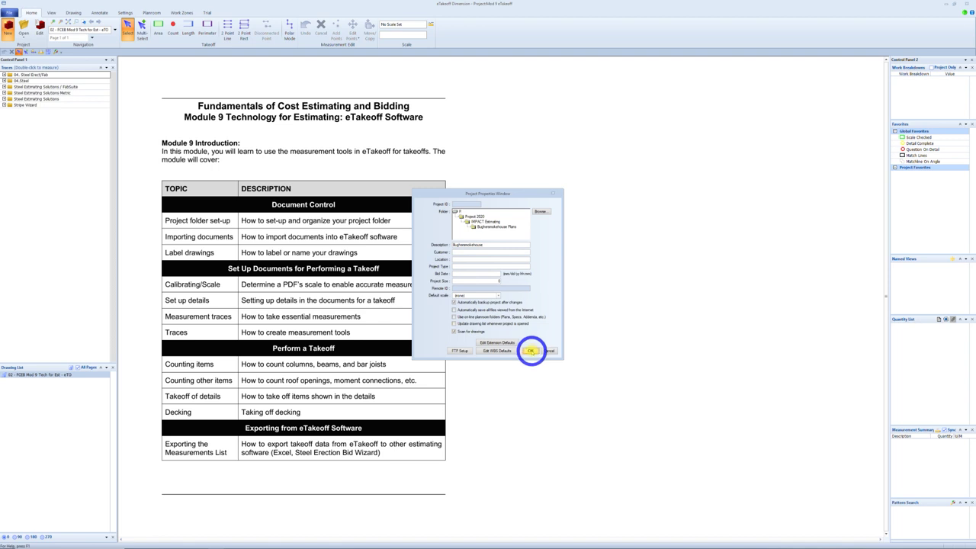
Accept the project properties with the description Bughersmokehouse and add all PDF drawings from the plans folder to the project
click(531, 351)
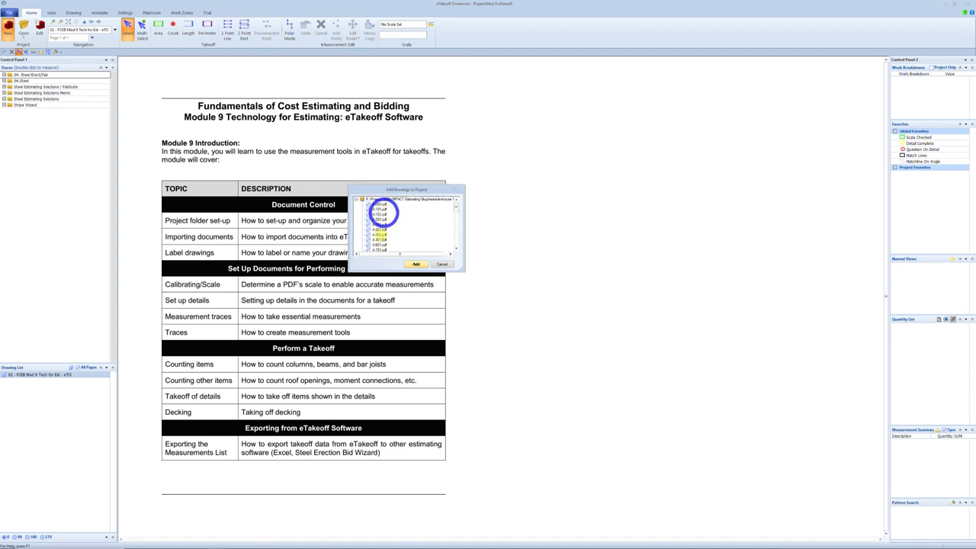
scroll(396, 223, down, 5)
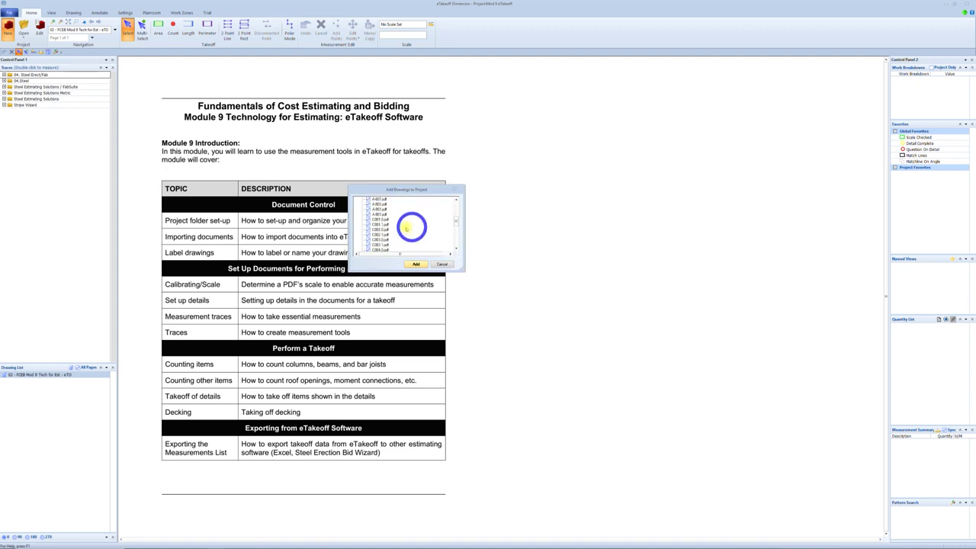
scroll(399, 224, down, 10)
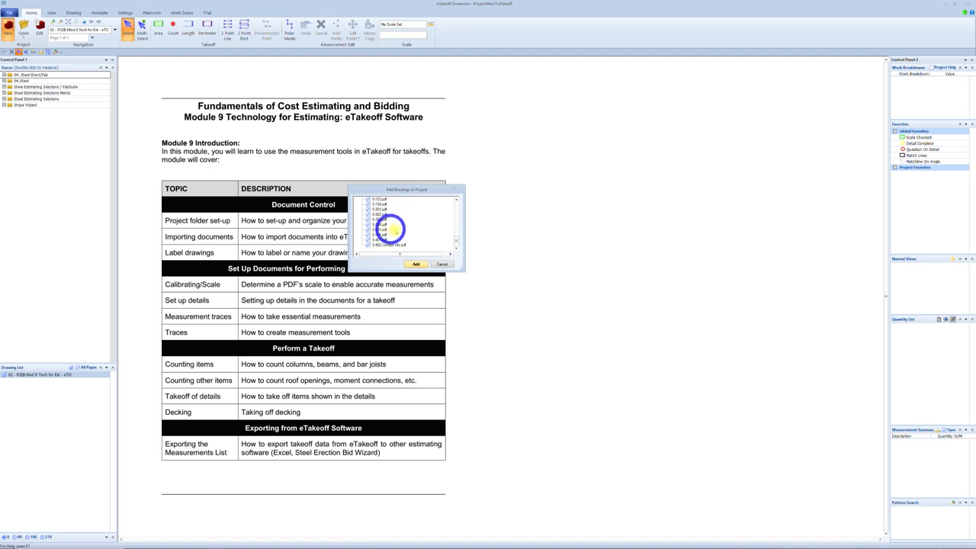
scroll(390, 228, up, 3)
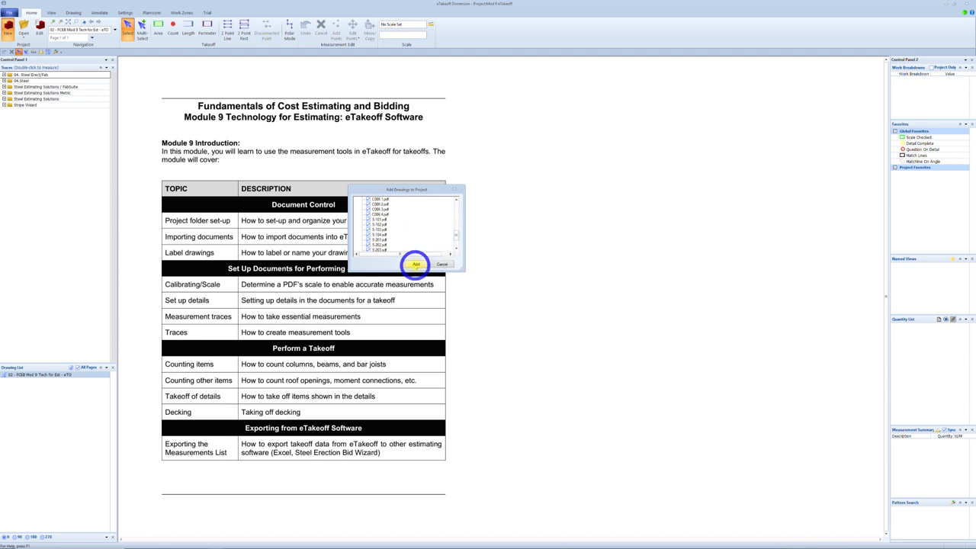
click(415, 264)
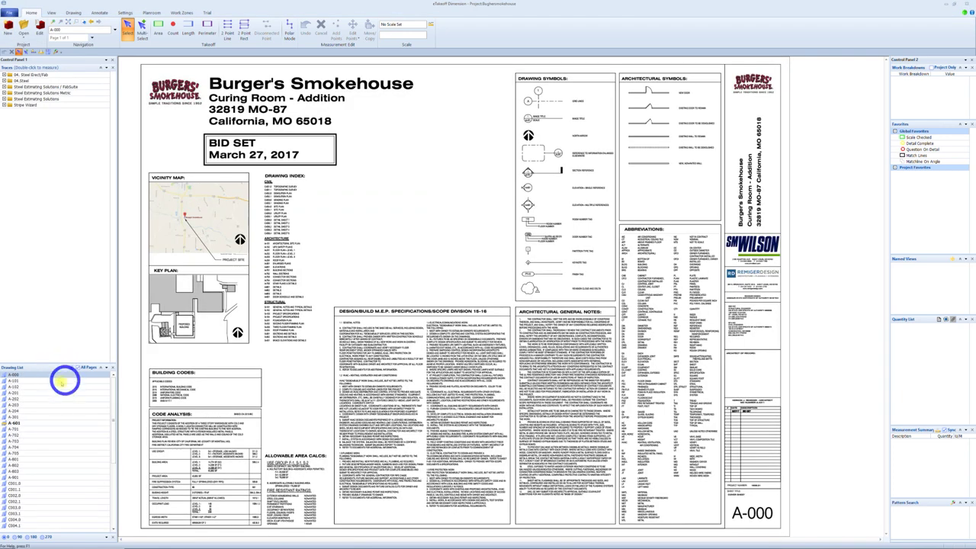
Open the description of drawing A-000 for renaming
click(16, 377)
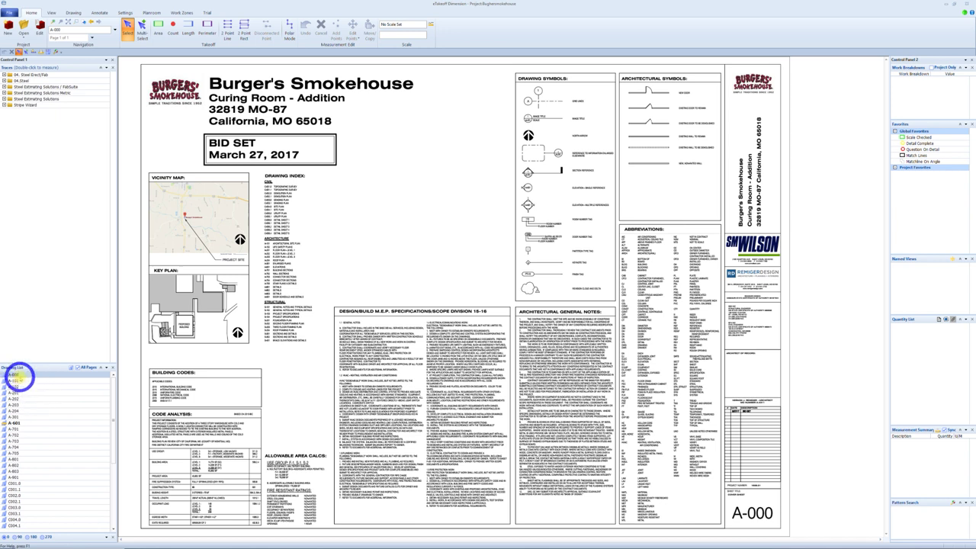
click(26, 441)
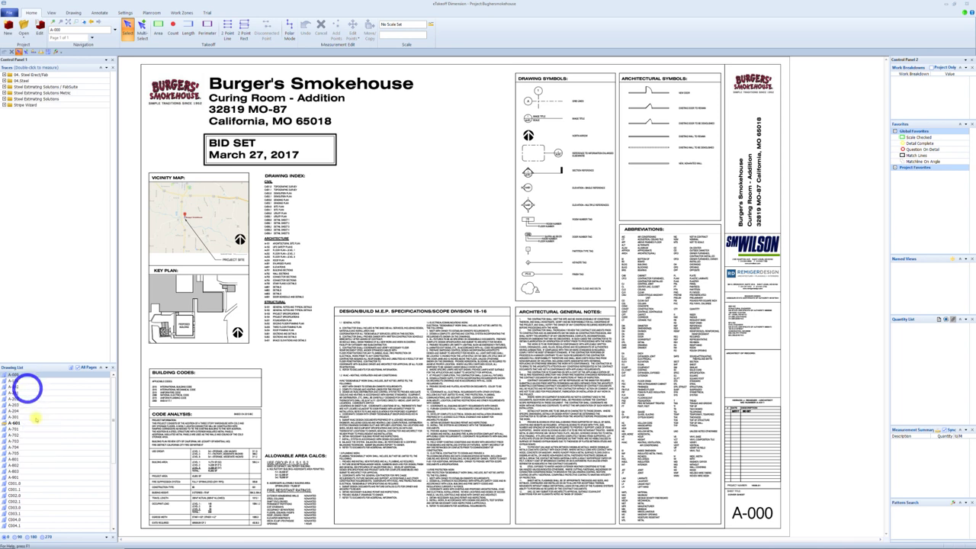
click(33, 375)
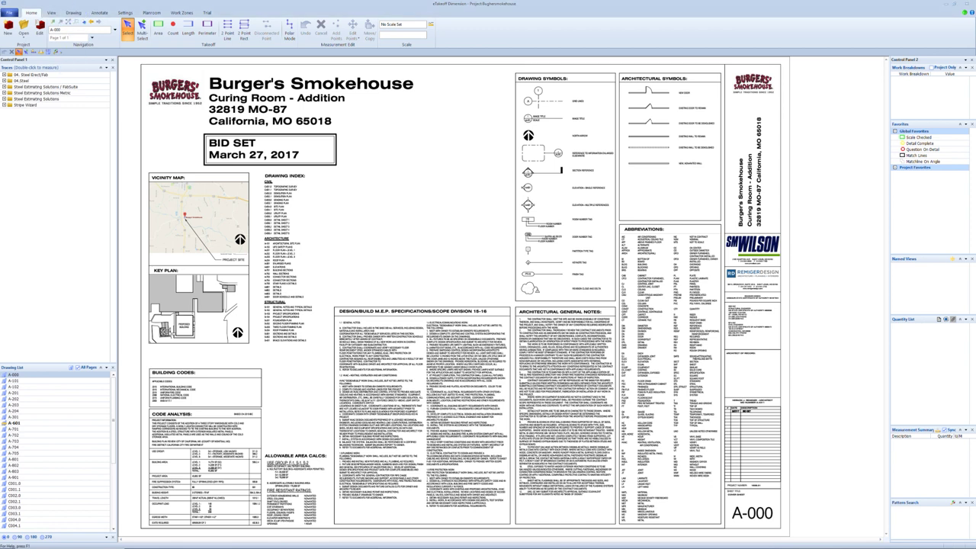
click(77, 13)
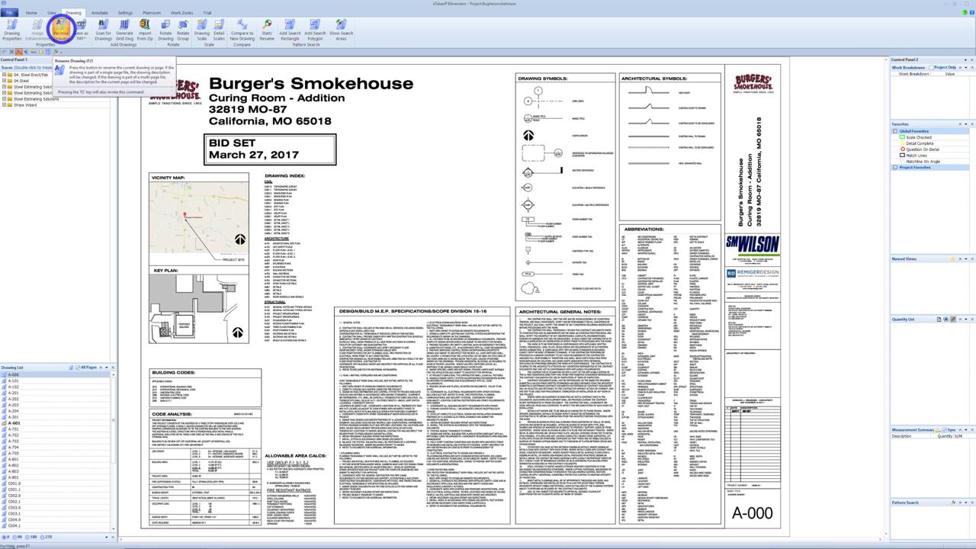
click(61, 28)
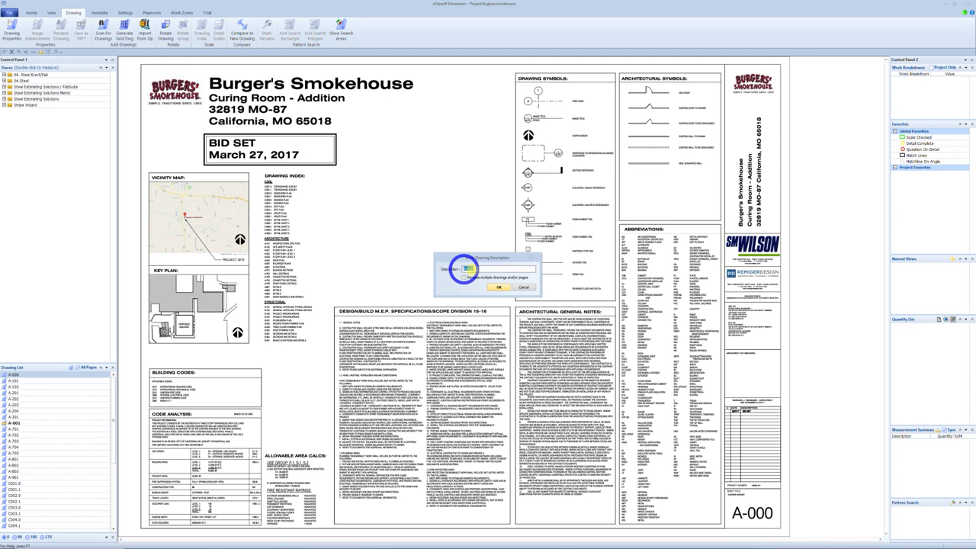
click(83, 386)
click(199, 353)
click(490, 272)
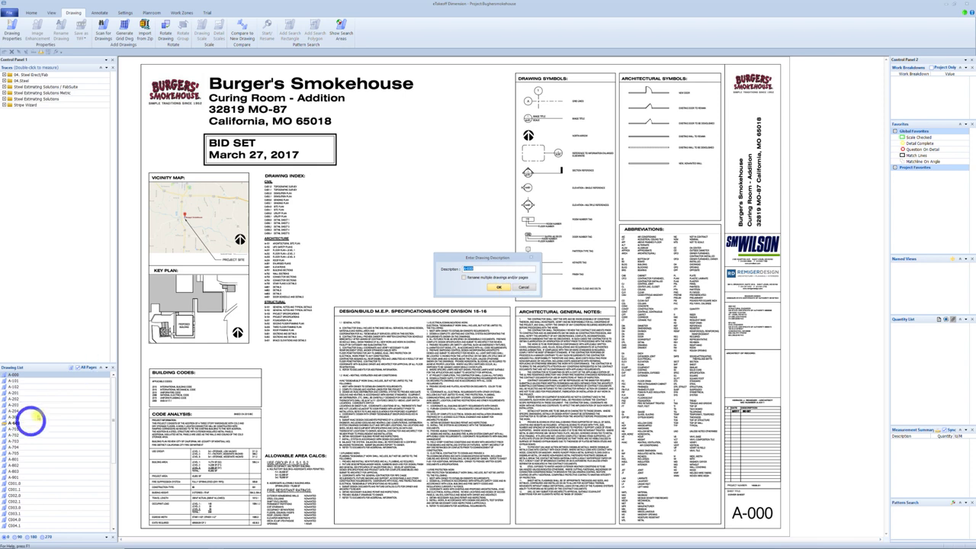
click(471, 274)
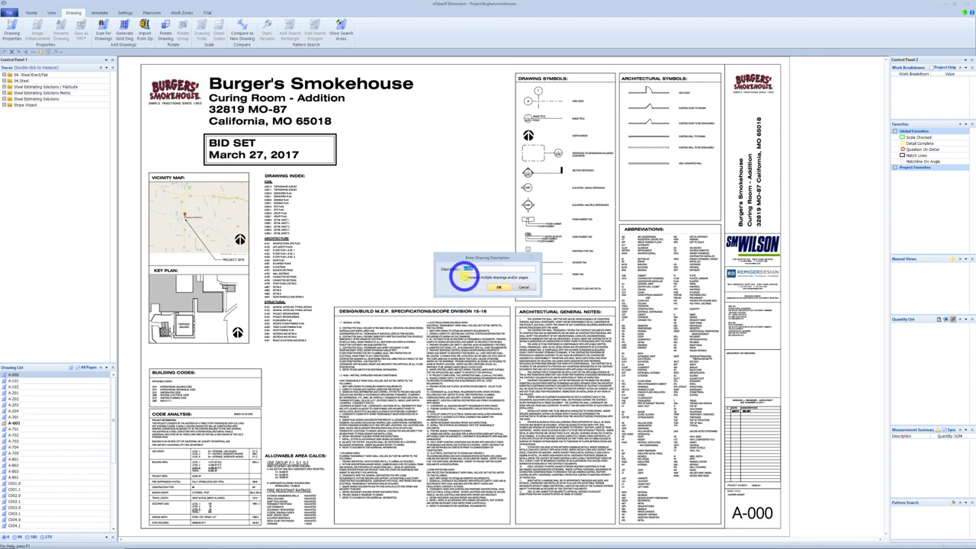
Enable renaming of multiple drawings, advance from A-000 to A-101 keeping the description, and cancel the renaming
click(464, 278)
click(463, 278)
click(497, 287)
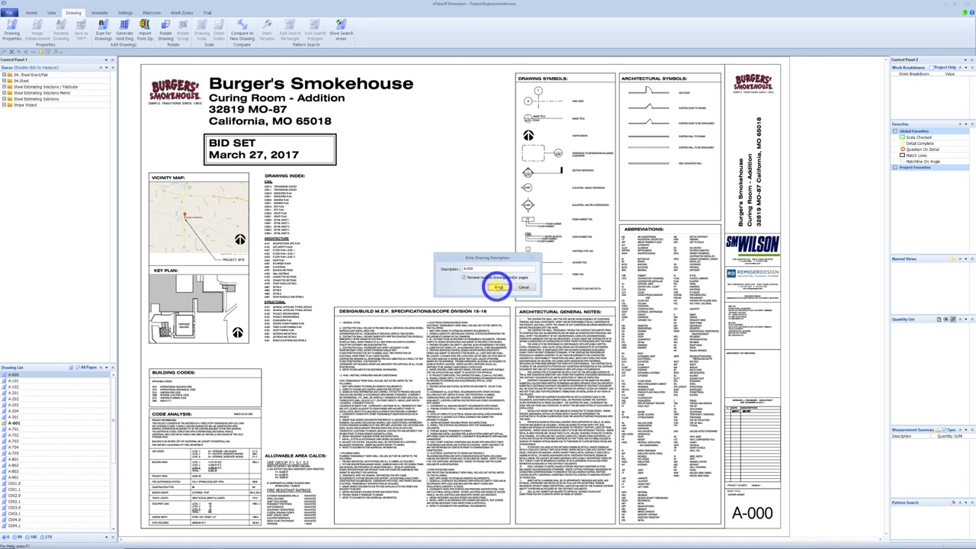
click(496, 287)
click(497, 287)
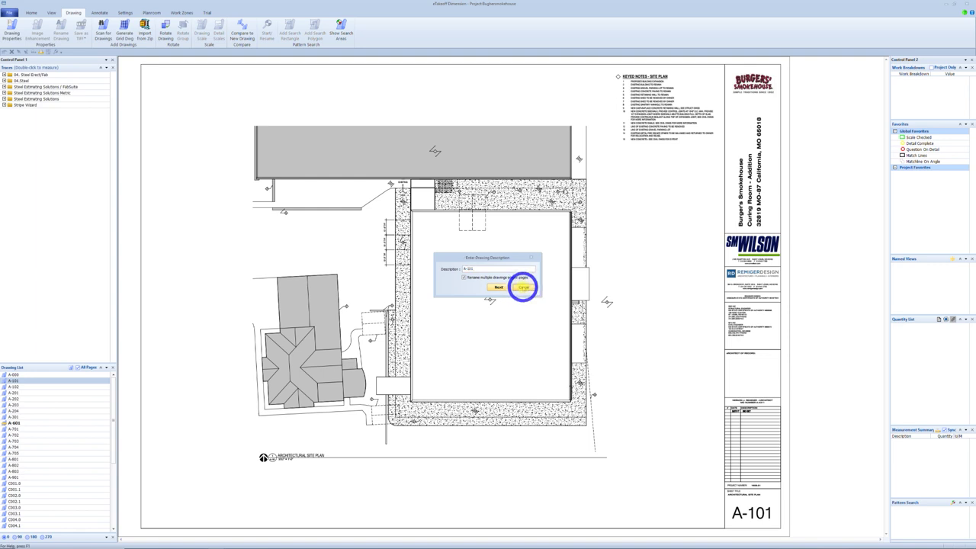
click(523, 287)
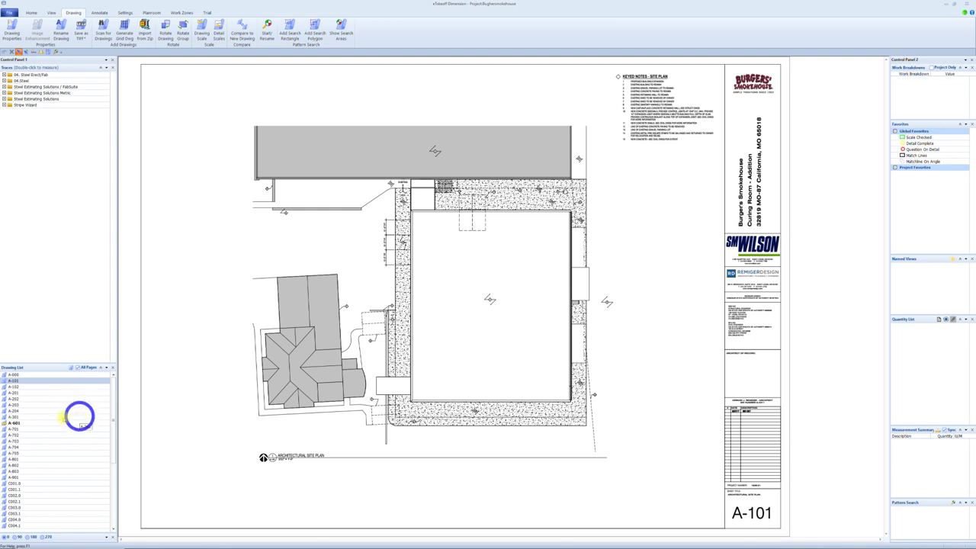
Open structural drawing S-202, the second floor framing plan
scroll(67, 427, down, 6)
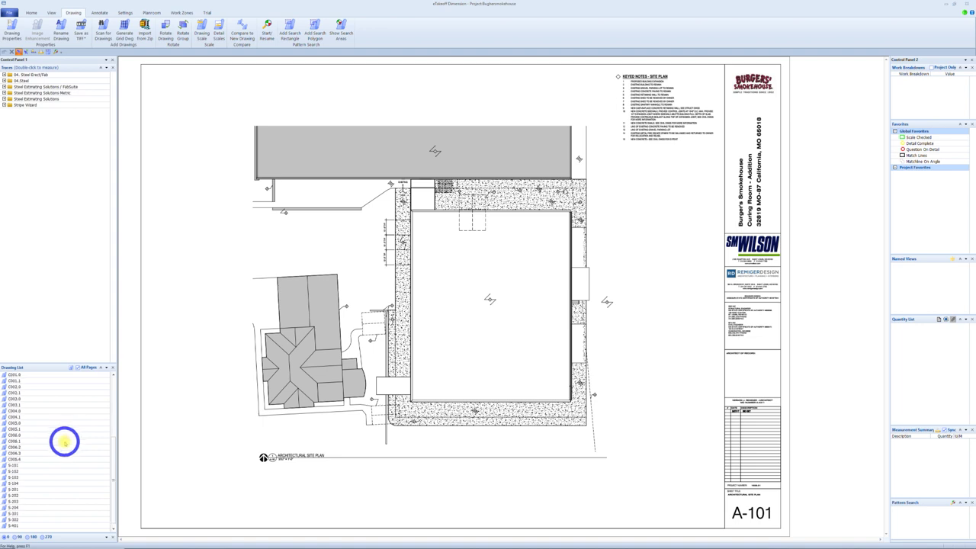
scroll(65, 442, down, 1)
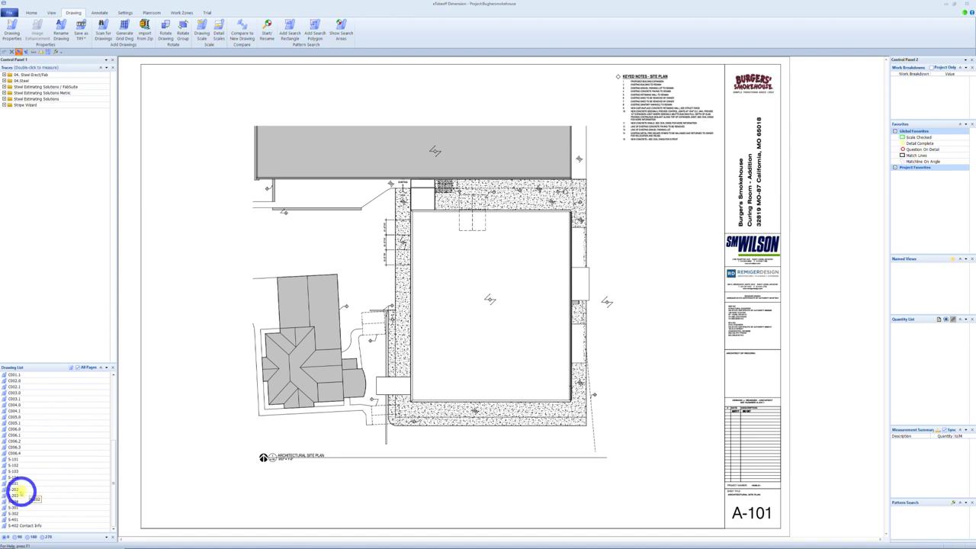
click(17, 490)
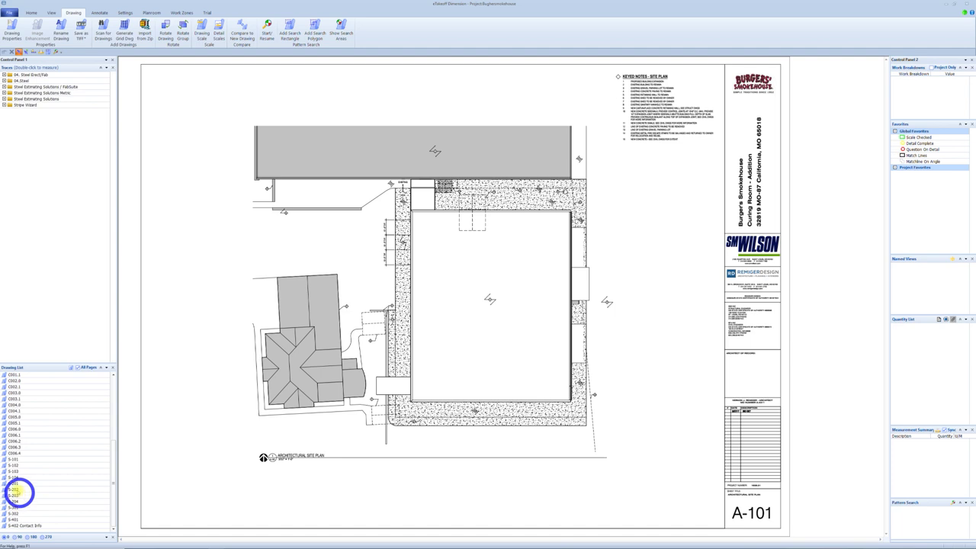
click(15, 490)
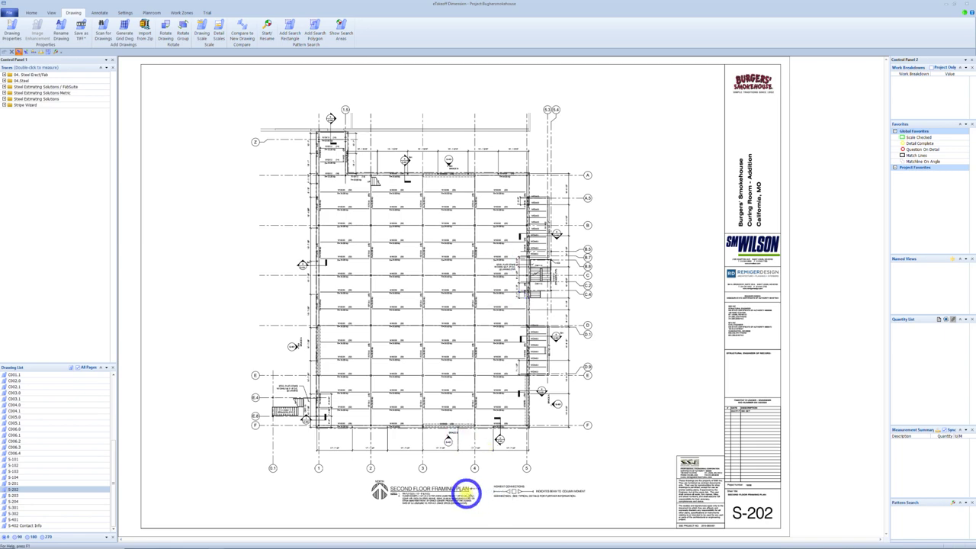
Set the scale of drawing S-202 to the standard 1/8 Inch = 1 Foot, matching the note beside the plan title
scroll(472, 496, up, 4)
scroll(474, 492, up, 2)
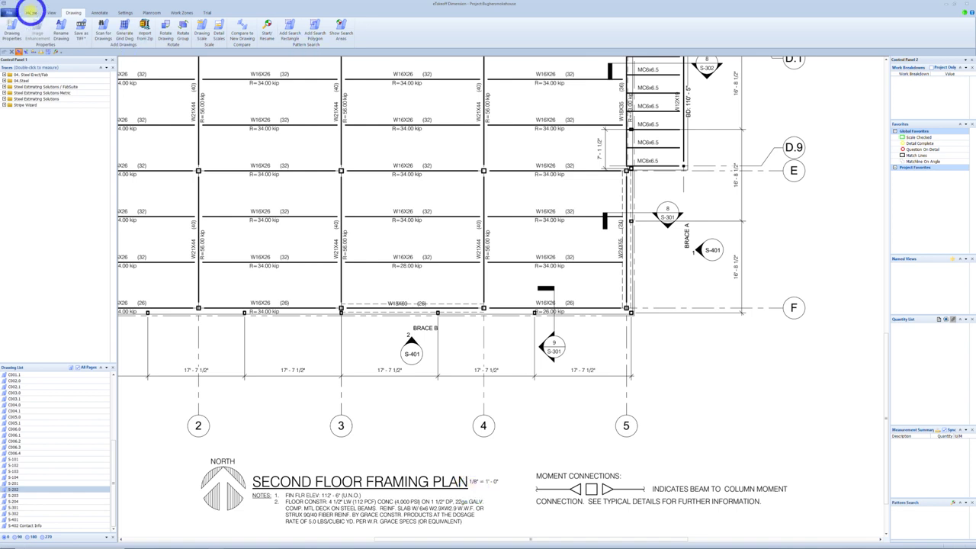
click(30, 13)
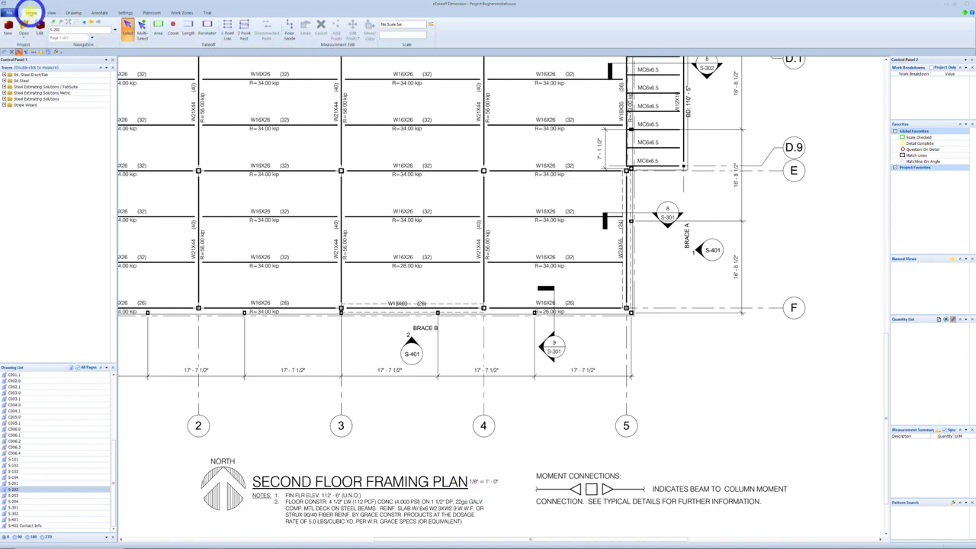
click(430, 25)
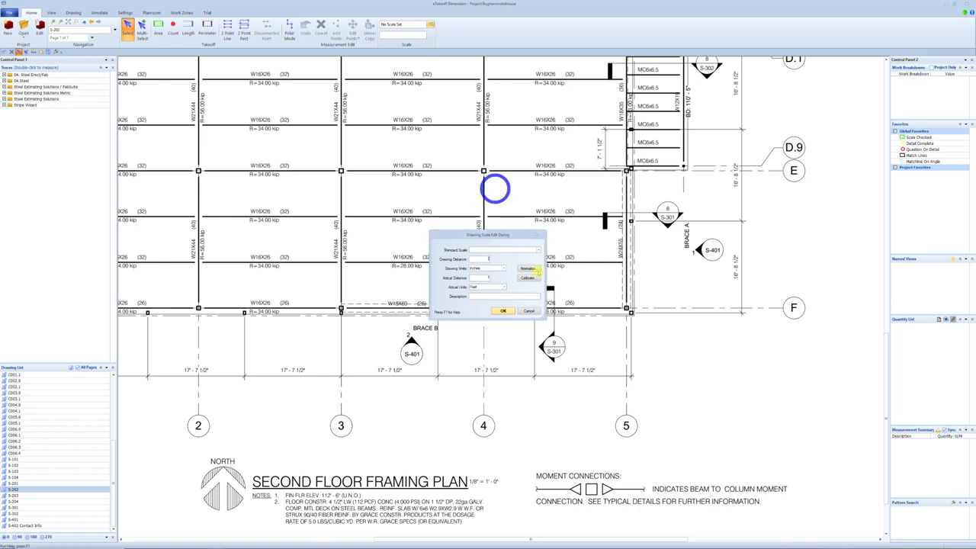
click(537, 249)
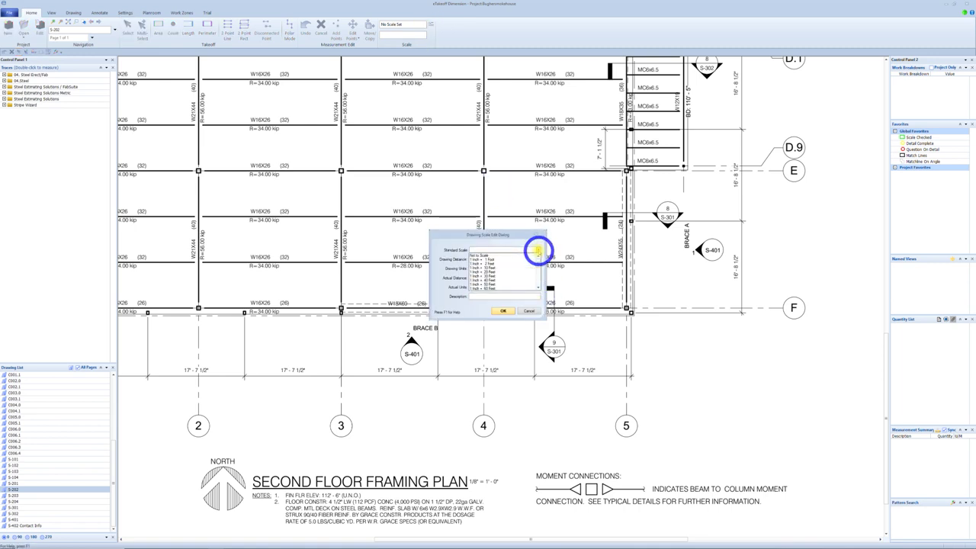
scroll(488, 279, down, 1)
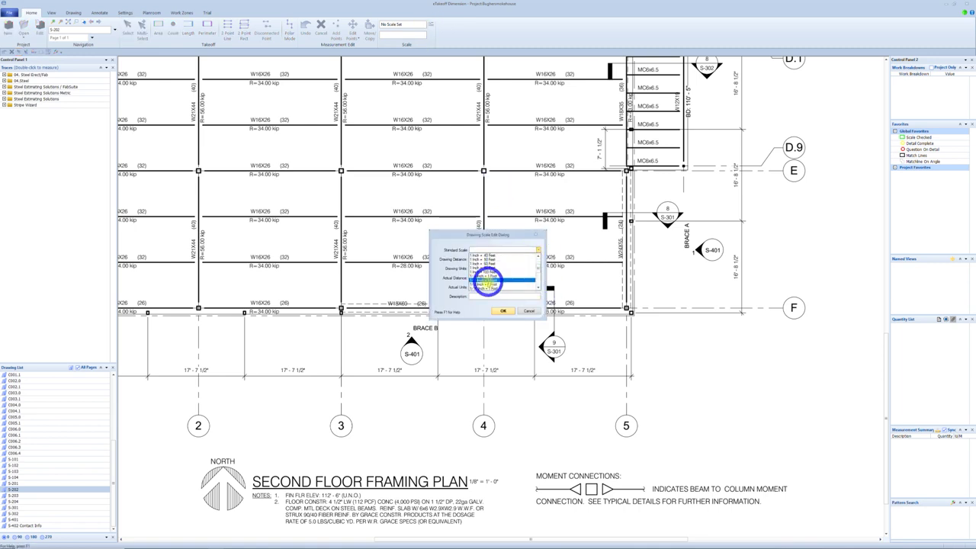
click(485, 284)
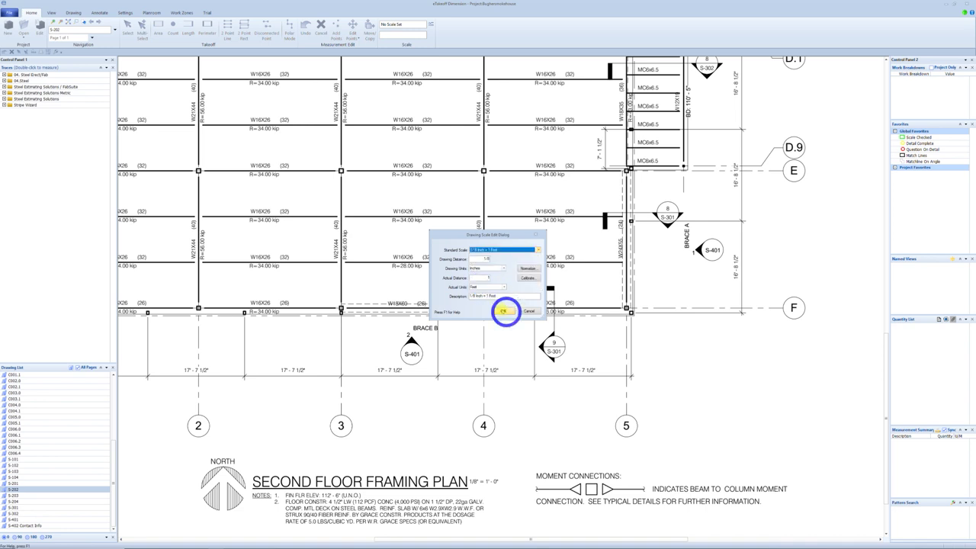
click(503, 311)
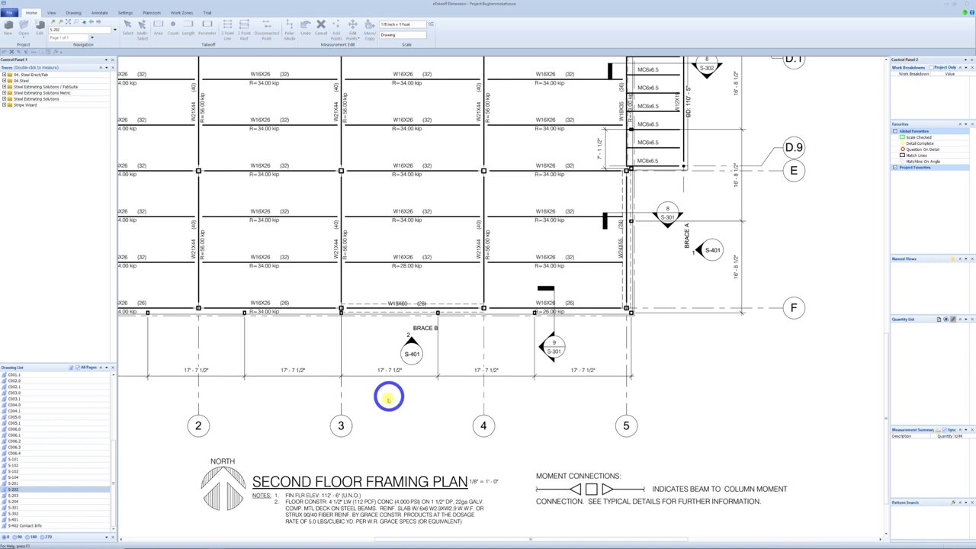
Check the scale by adding a dimension annotation along the 17' - 7 1/2" bay starting at grid line 3, below Brace B
scroll(382, 395, up, 5)
scroll(397, 351, down, 3)
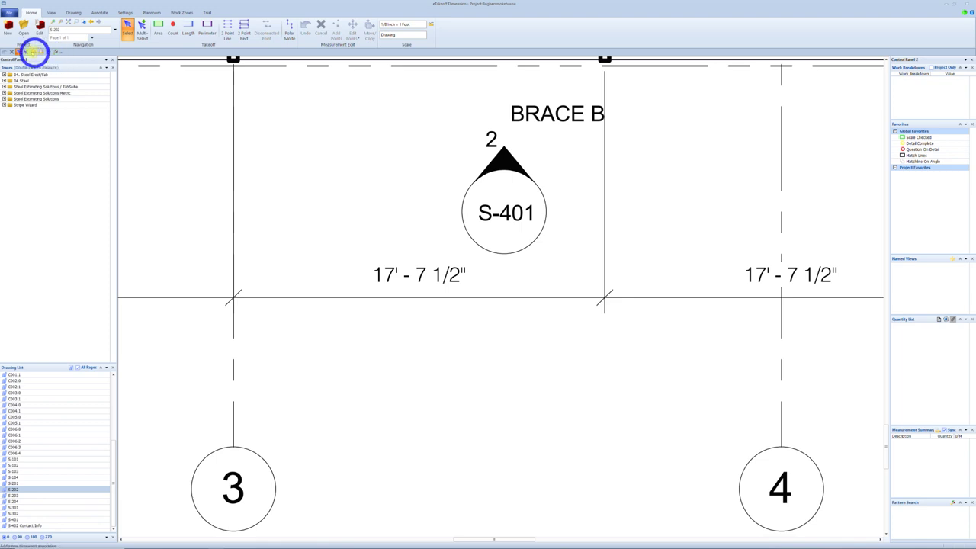
click(34, 53)
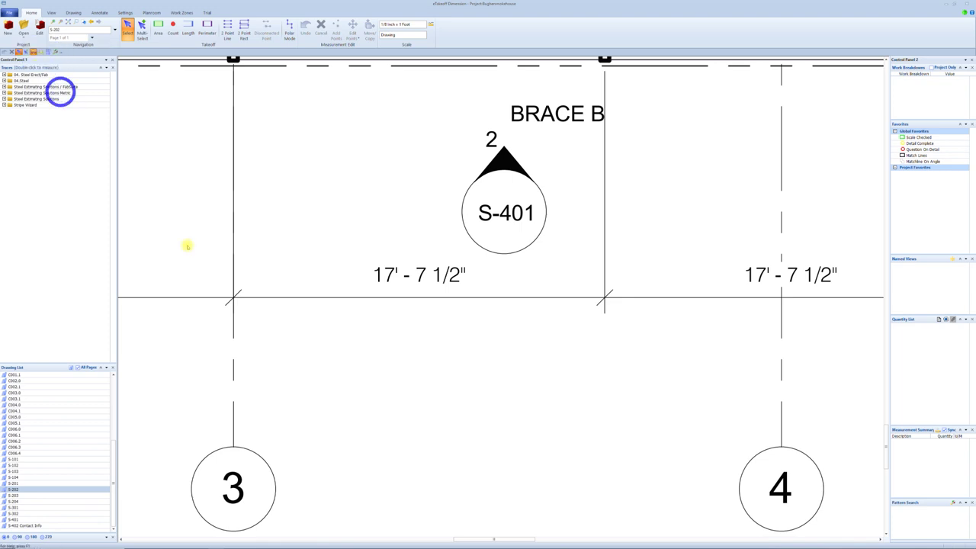
click(232, 307)
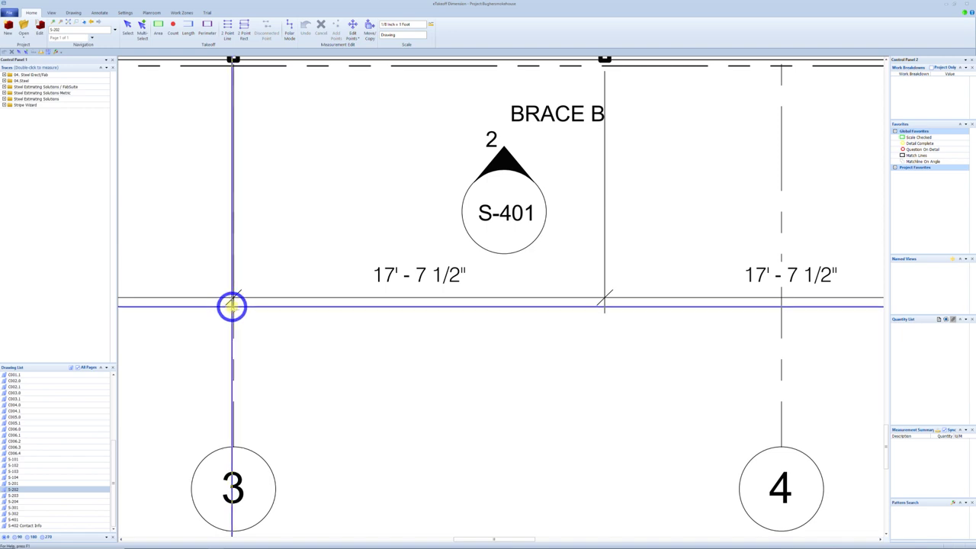
click(233, 306)
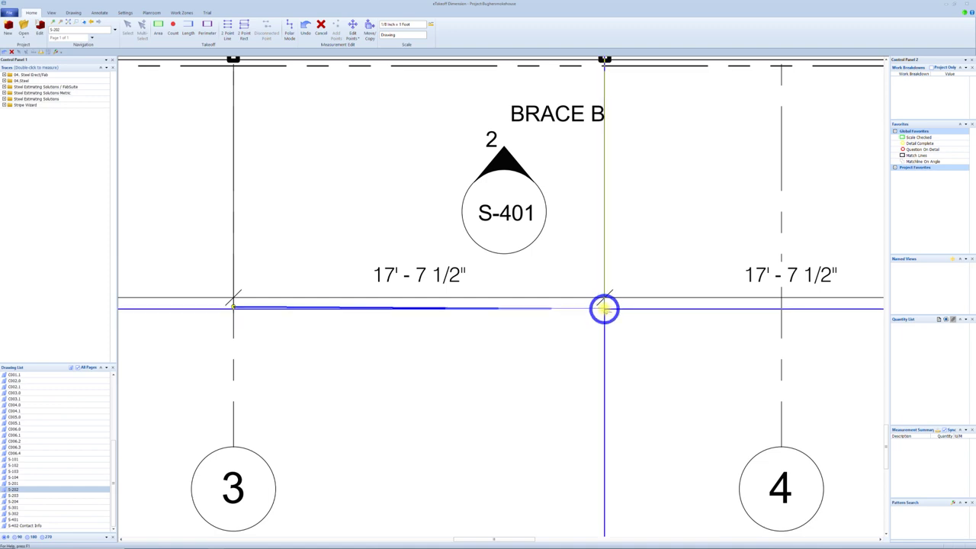
click(604, 308)
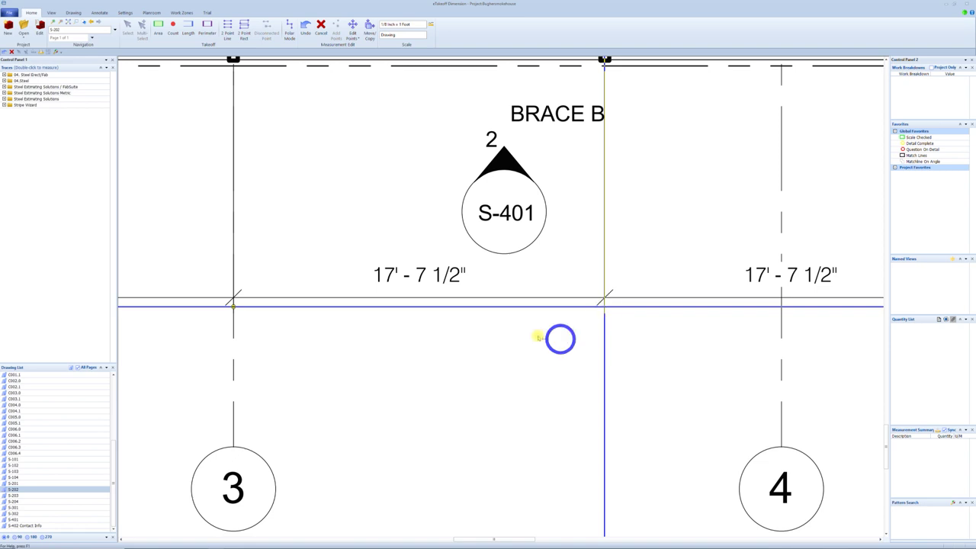
click(604, 307)
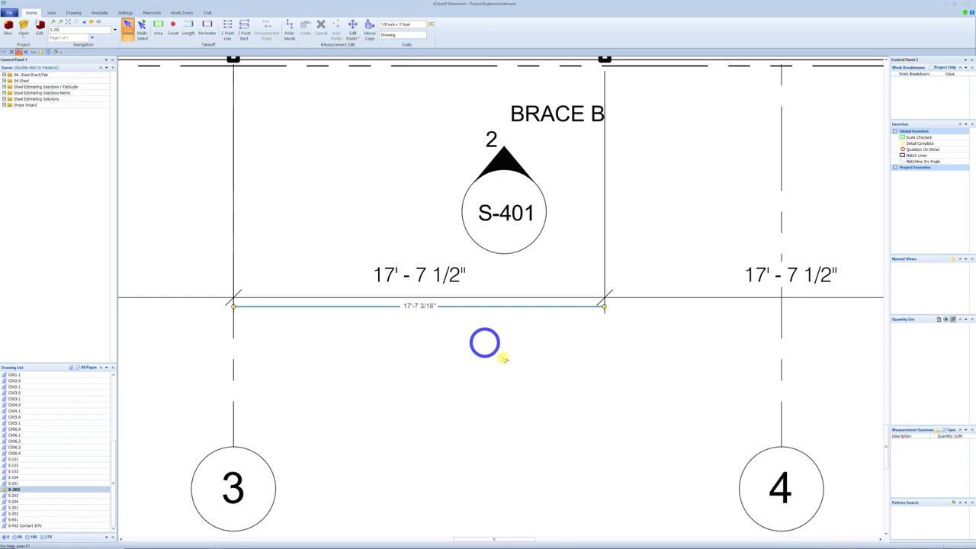
Mark the dimensioned bay beside grid line 3 with a Scale Checked rectangle from the global favorites
scroll(504, 357, down, 2)
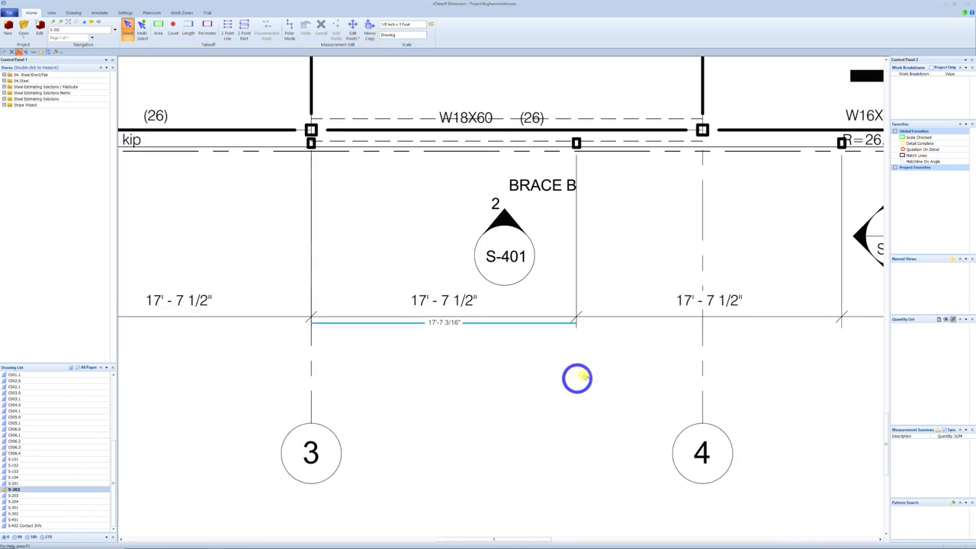
scroll(496, 377, down, 1)
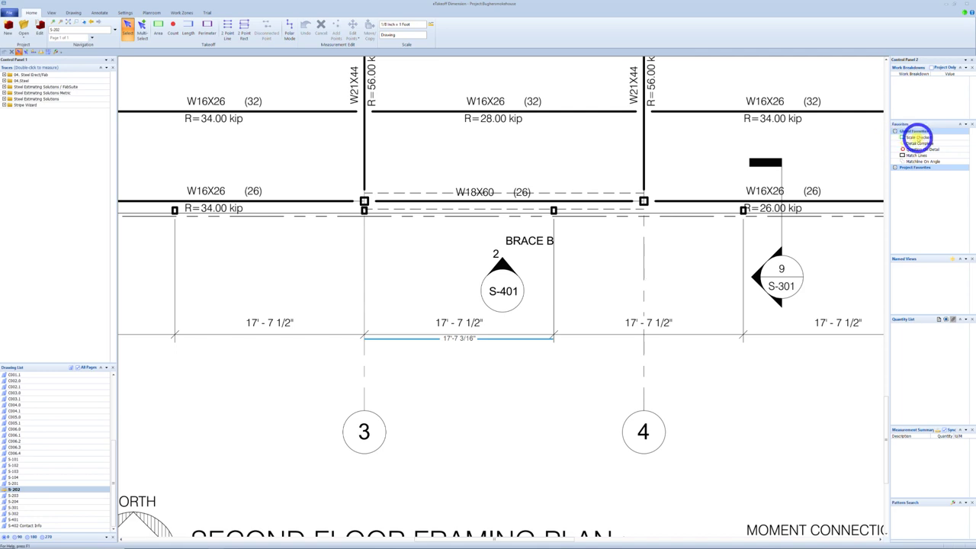
double_click(917, 138)
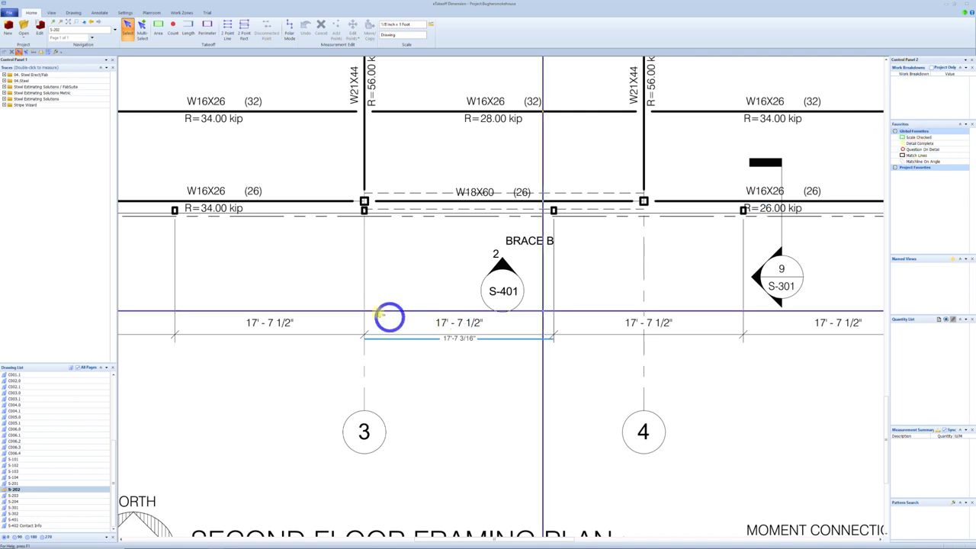
click(360, 307)
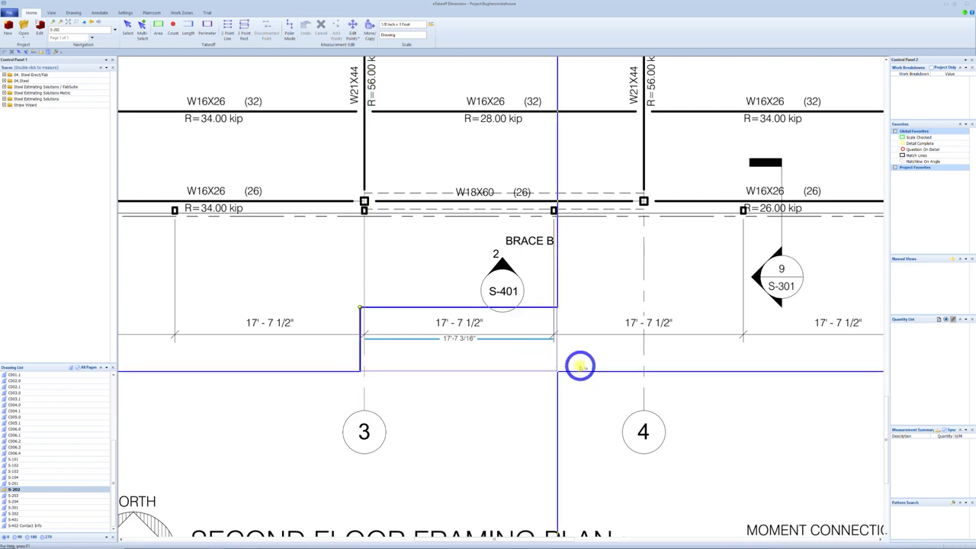
click(579, 365)
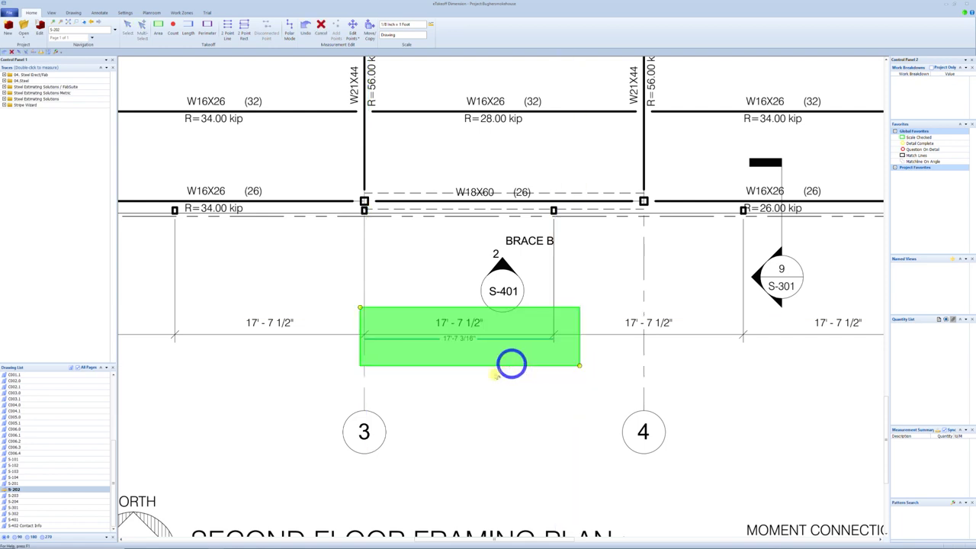
key(Escape)
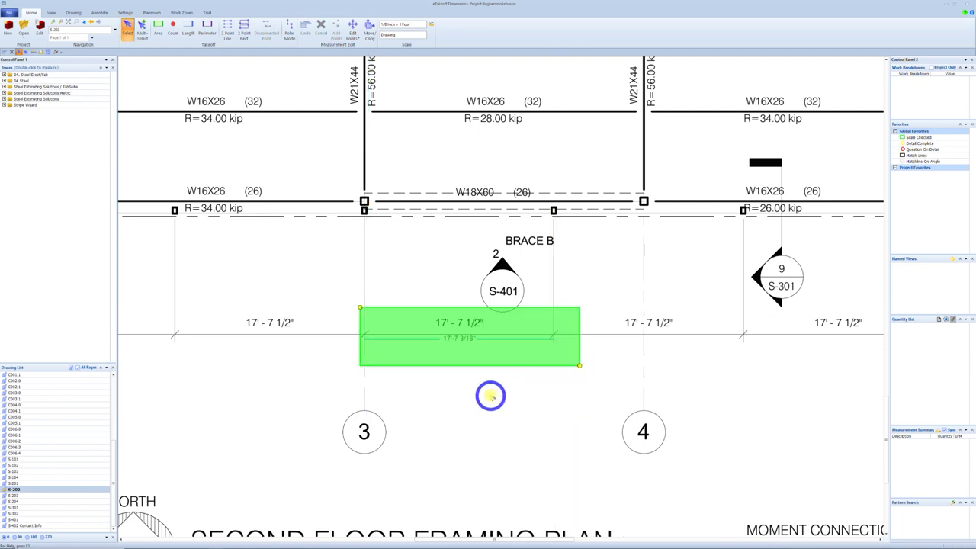
Add a rectangular pattern search area described as 2nd Floor around the whole framing plan on S-202
scroll(493, 395, down, 5)
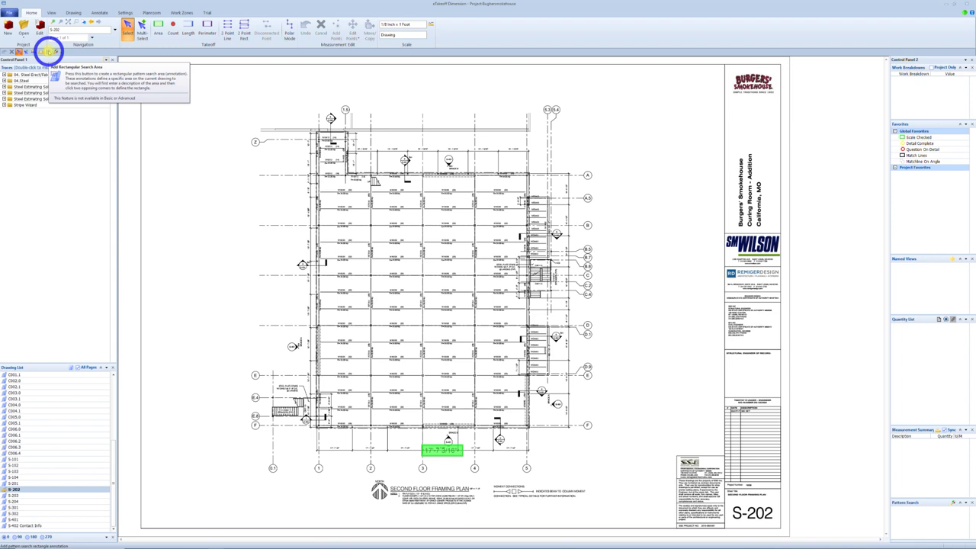
click(48, 51)
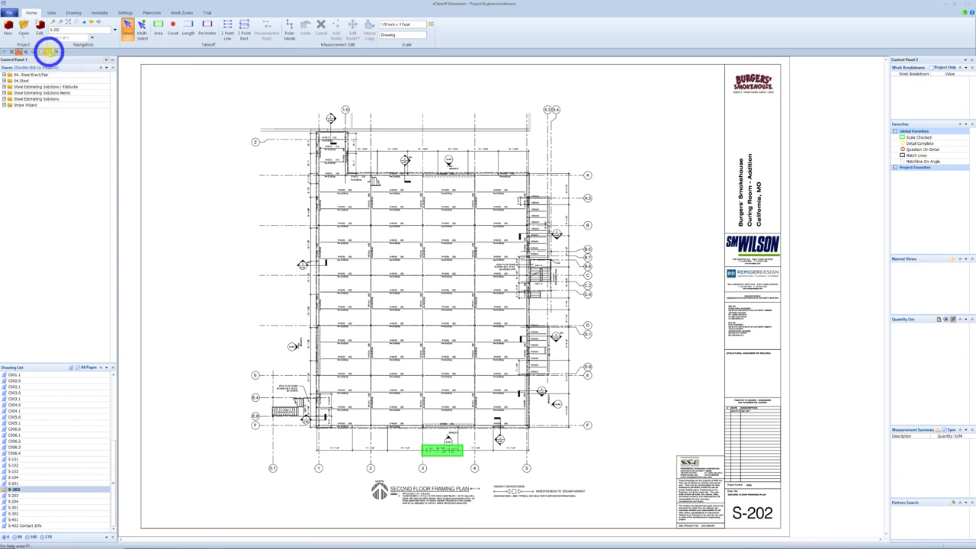
click(206, 92)
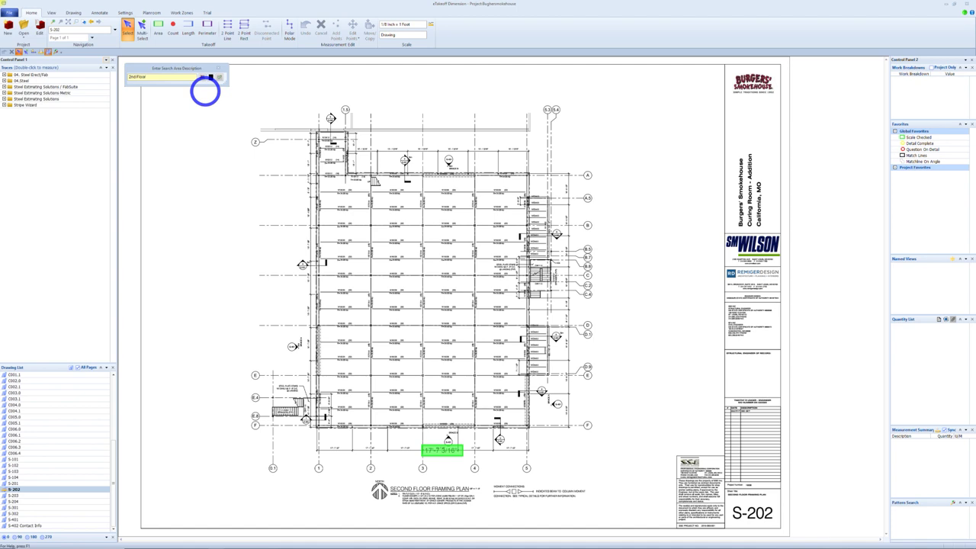
click(218, 77)
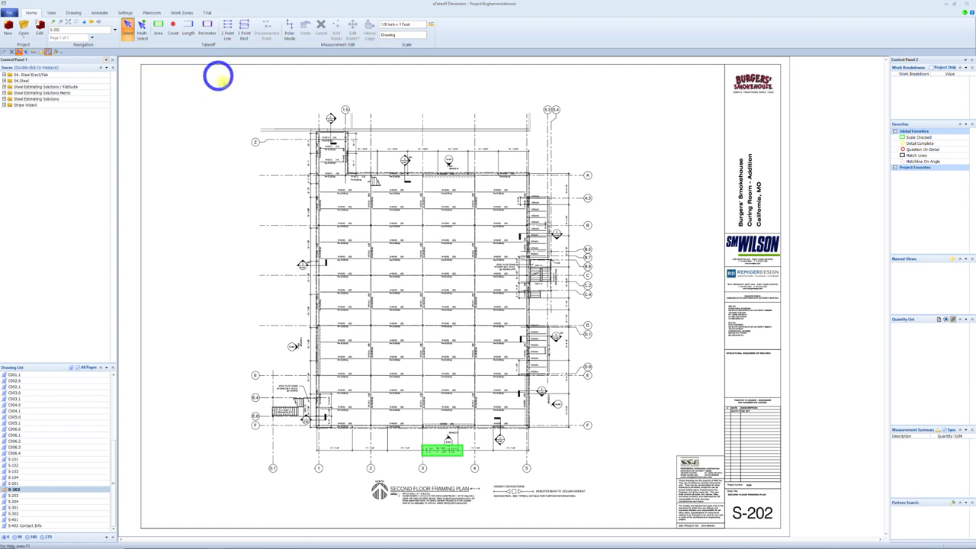
click(256, 107)
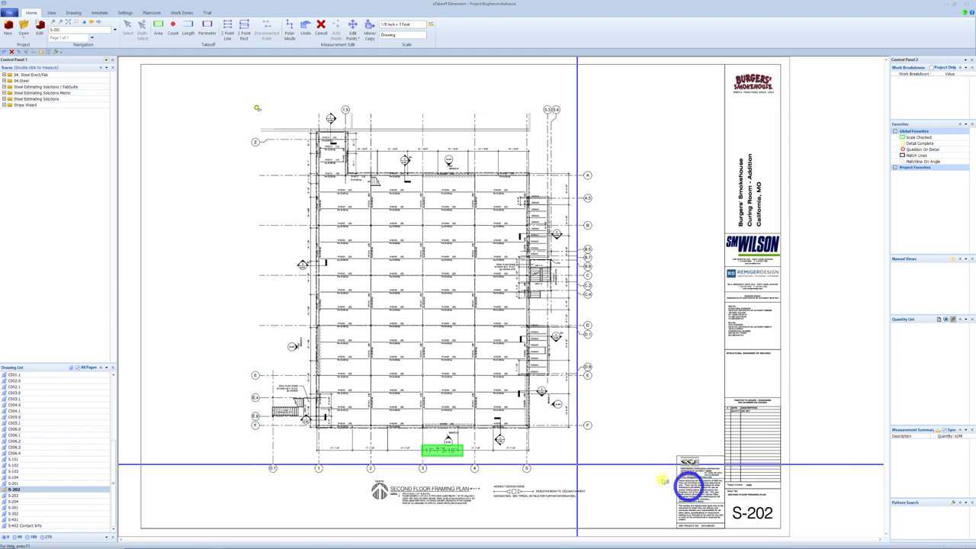
click(578, 463)
right_click(559, 494)
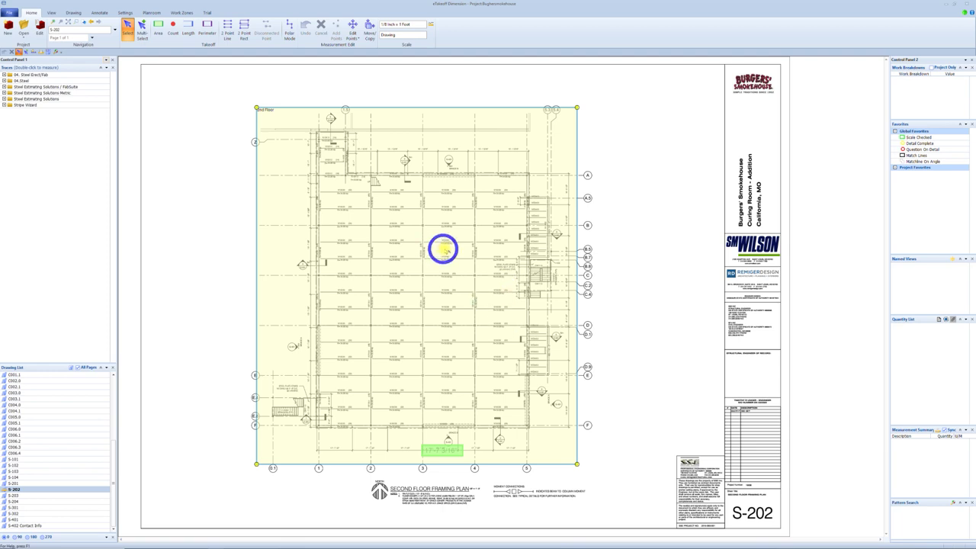
click(624, 263)
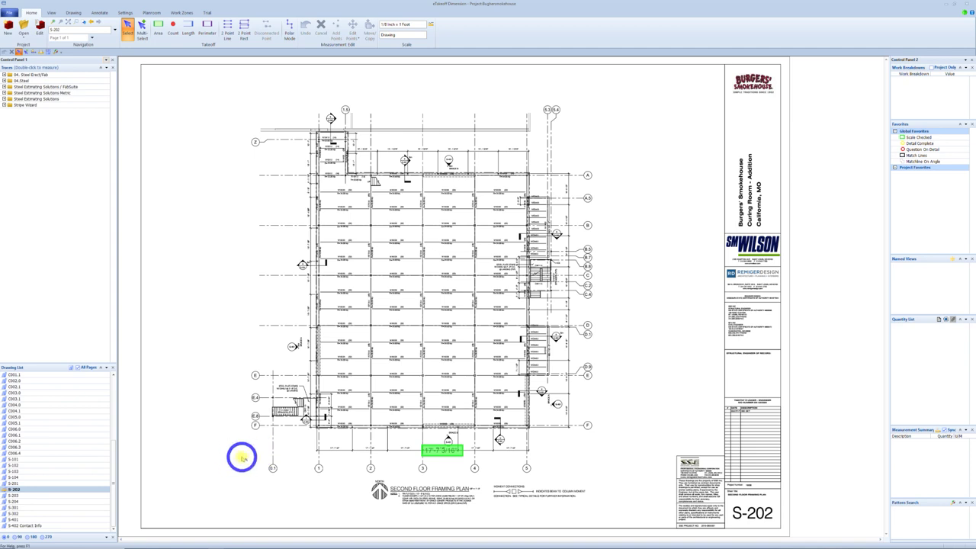
Open drawing S-301 and save it as a named view with the description S301
click(16, 507)
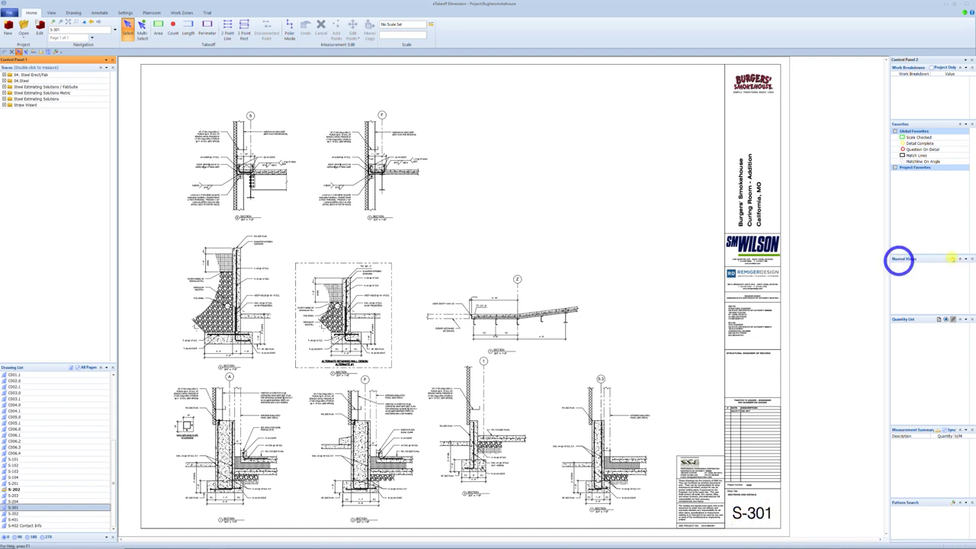
click(952, 259)
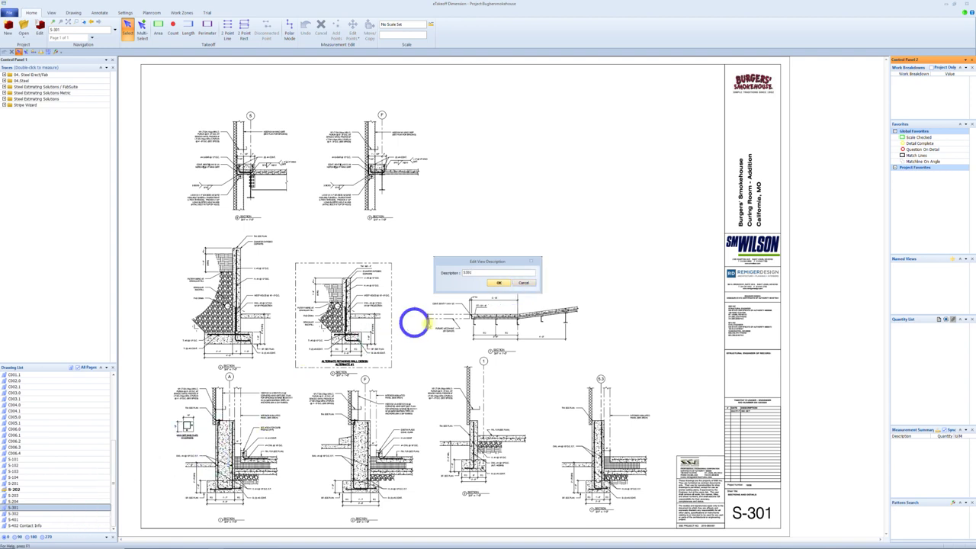
click(498, 283)
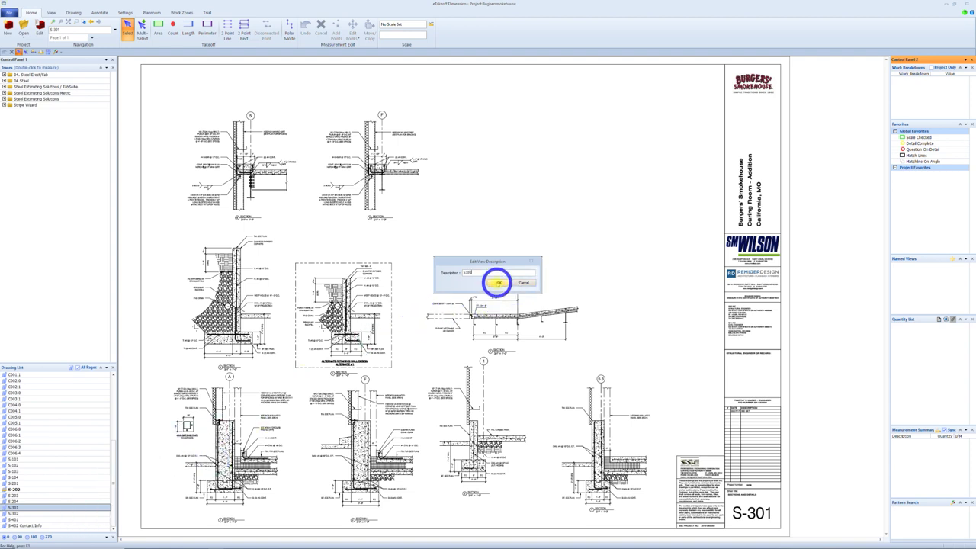
click(498, 283)
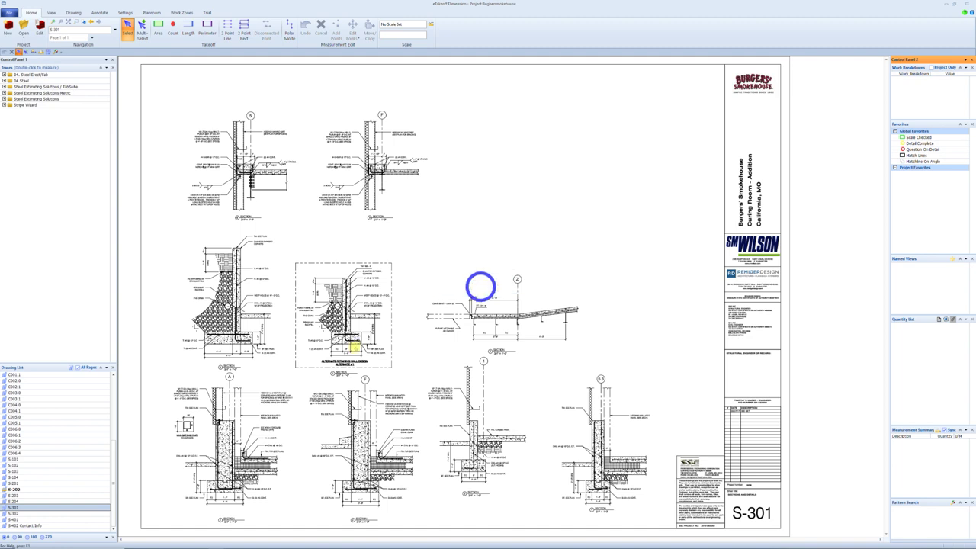
Open drawing S-302 and save it as a named view with the description S302
double_click(14, 515)
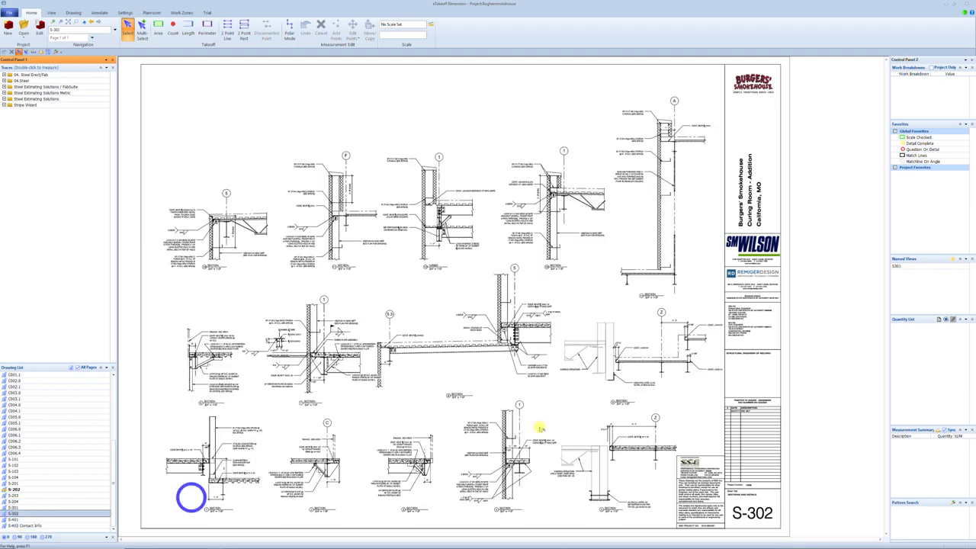
click(939, 414)
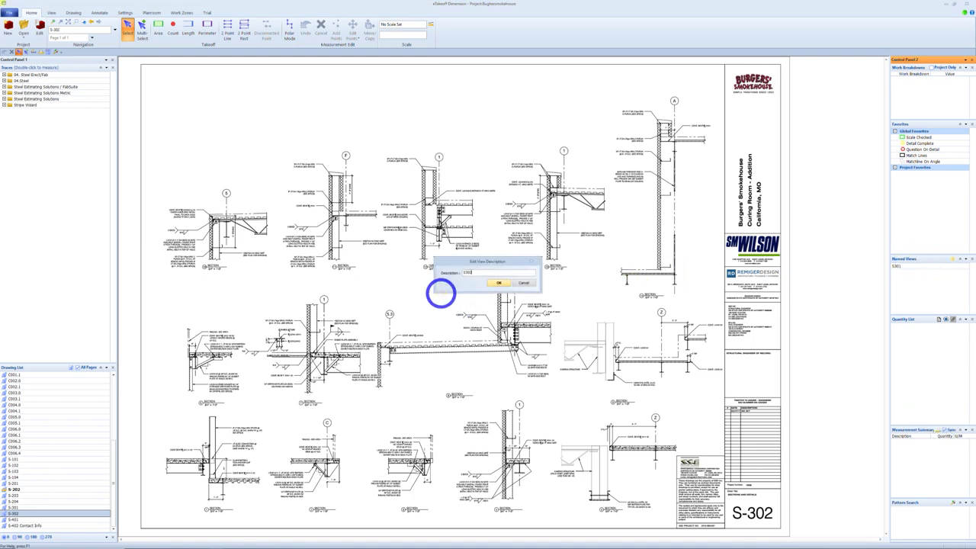
key(Return)
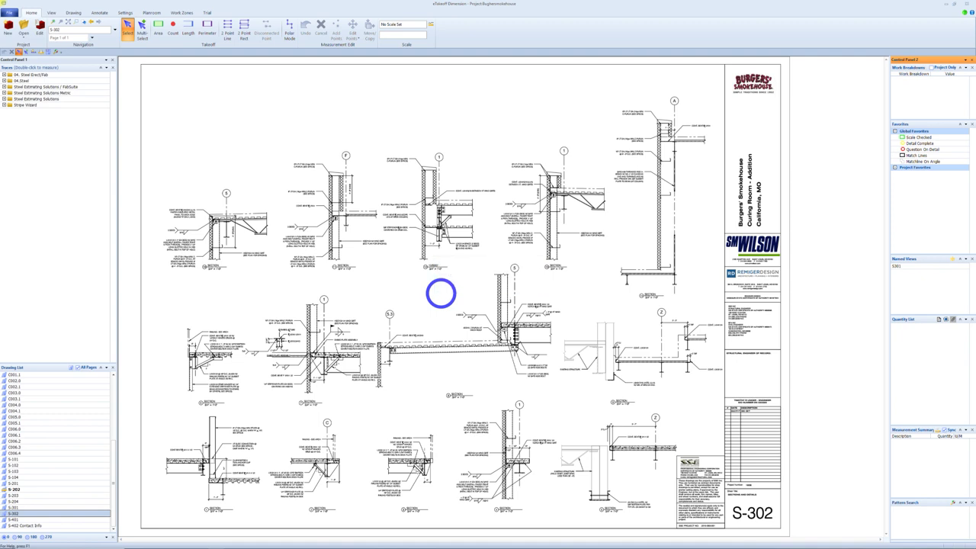
Go to drawing S-401 and save it as a named view with the description S401
click(485, 315)
key(Page_Down)
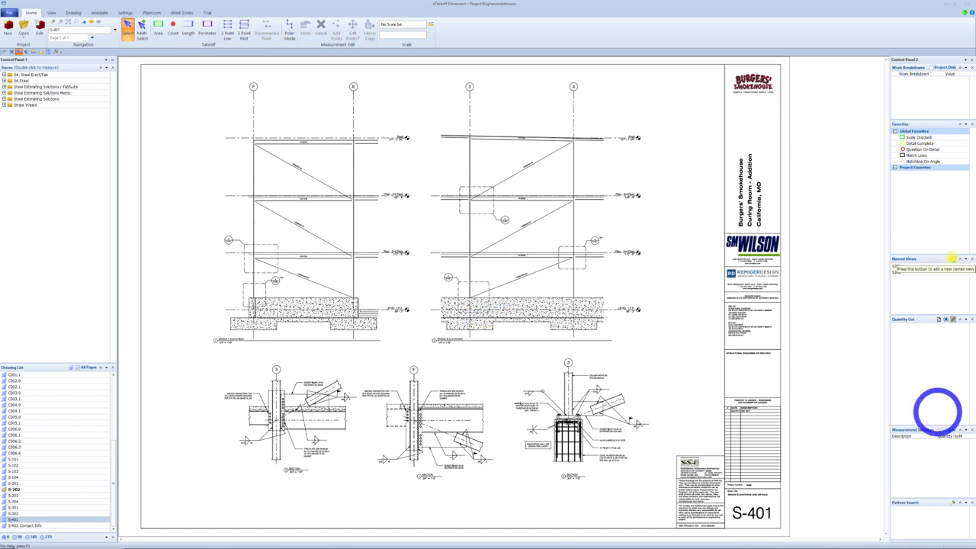
click(953, 259)
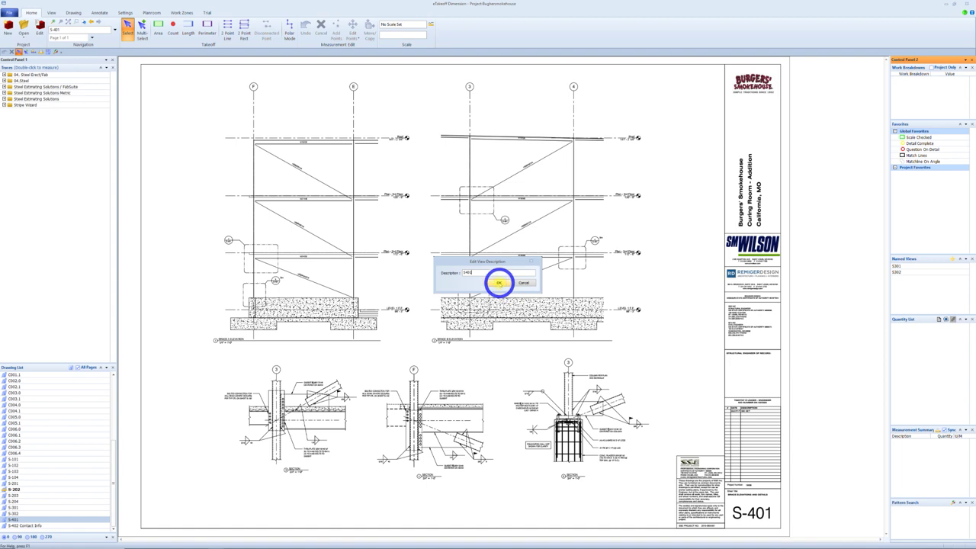
click(498, 283)
Return to framing plan S-202 and focus on the area around grid line 1.5 and the upper Brace B
click(914, 270)
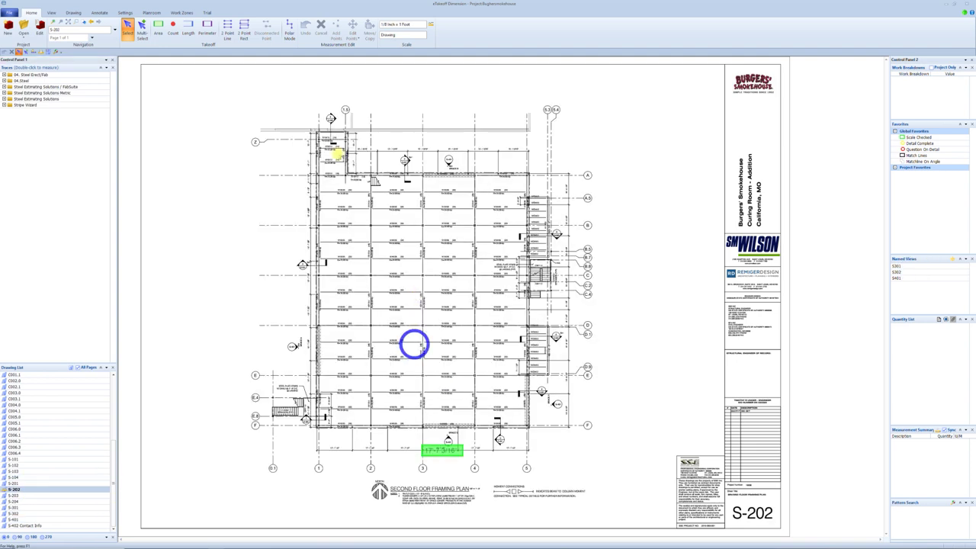
scroll(362, 120, up, 3)
middle_drag(426, 125, 475, 216)
scroll(466, 193, up, 2)
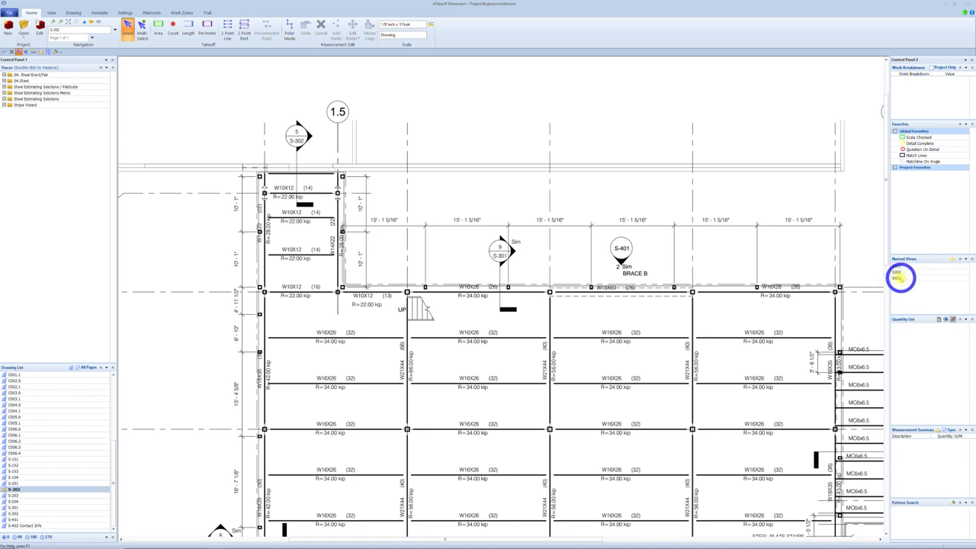
Show the named view S401 in a new viewing window and place it over the middle of the S-202 plan
right_click(900, 278)
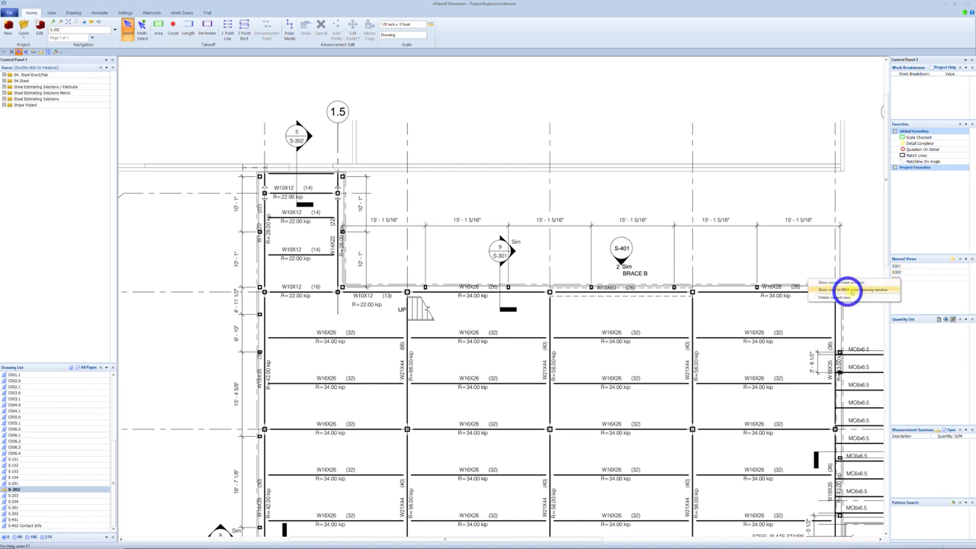
click(864, 289)
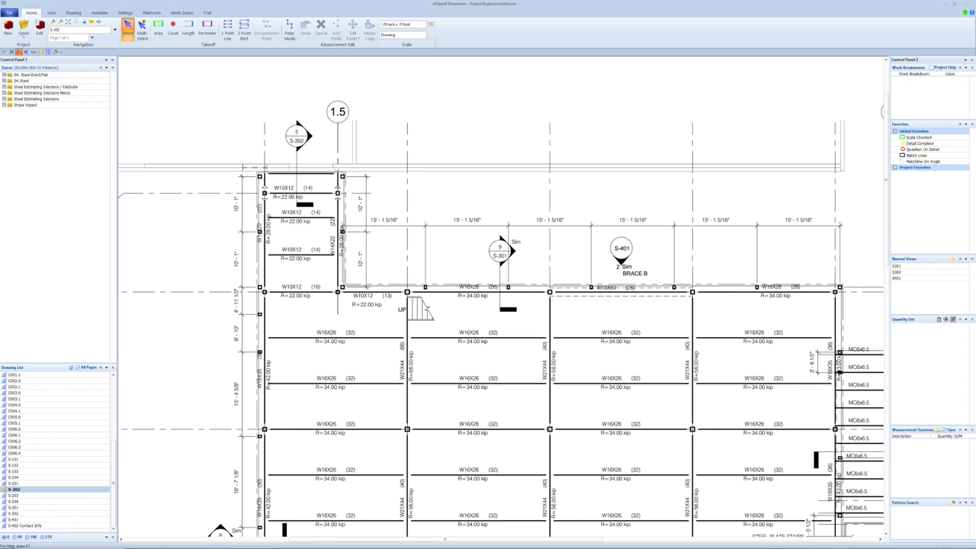
drag(25, 58, 519, 139)
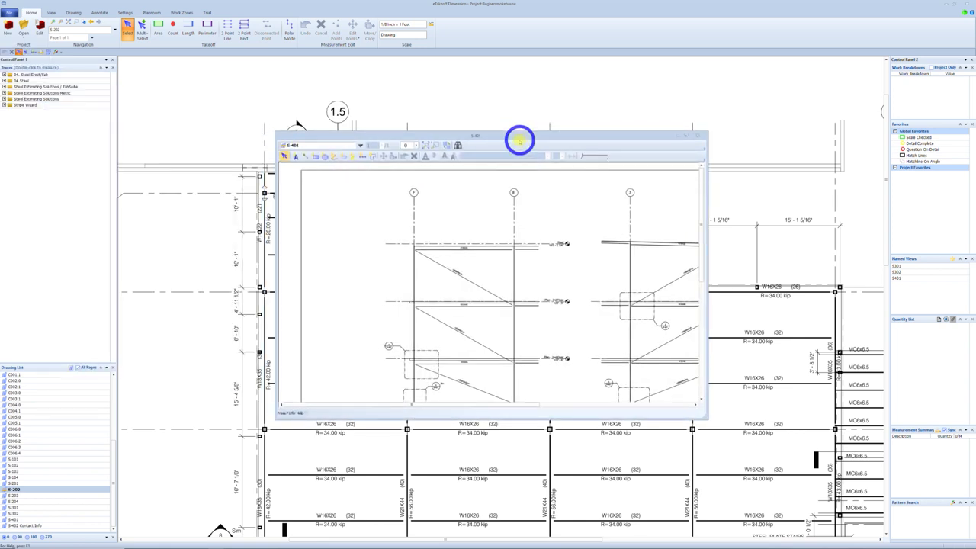
mouse_move(517, 136)
mouse_down()
mouse_move(451, 183)
mouse_move(492, 191)
mouse_move(506, 252)
mouse_move(486, 192)
mouse_up()
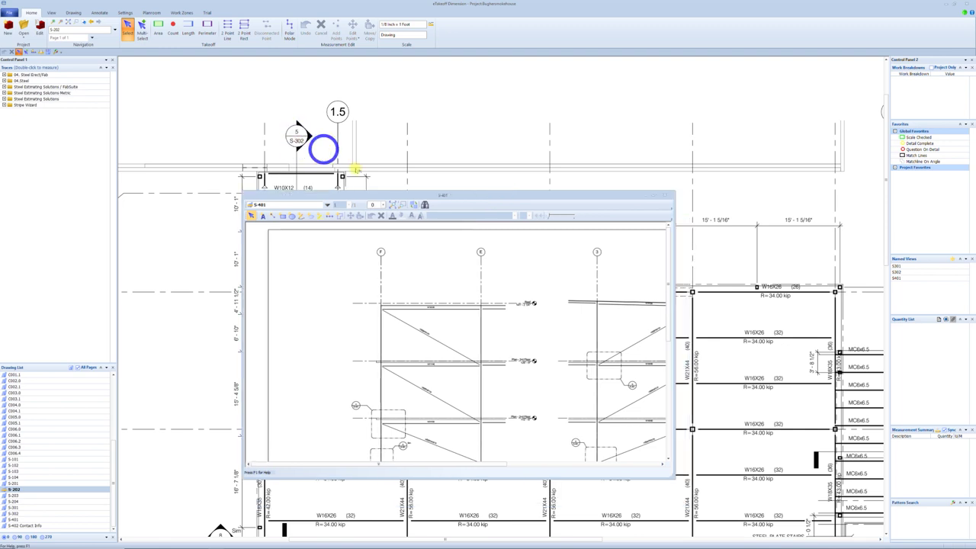
Switch the separate viewing window to S302 and S301, examine a wall section on S301, and close the window
click(423, 204)
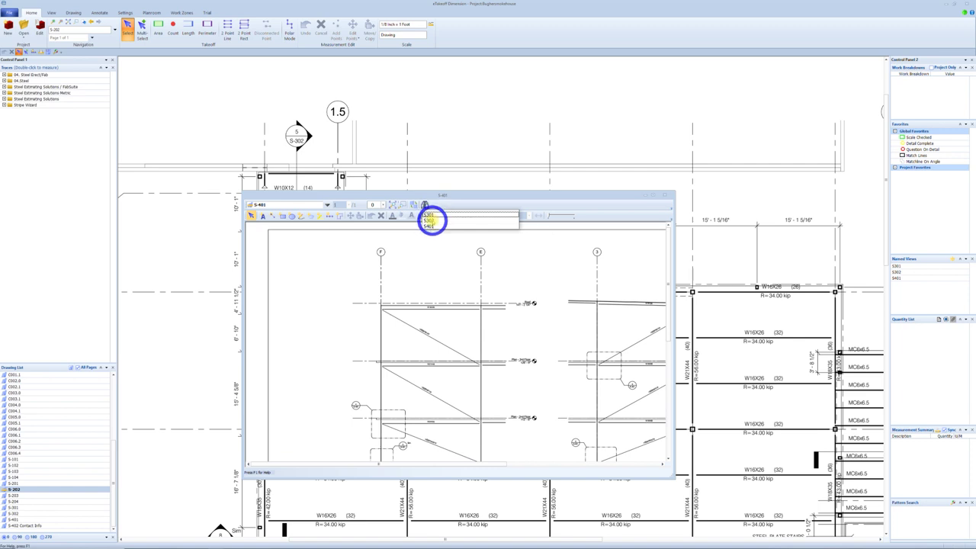
click(430, 220)
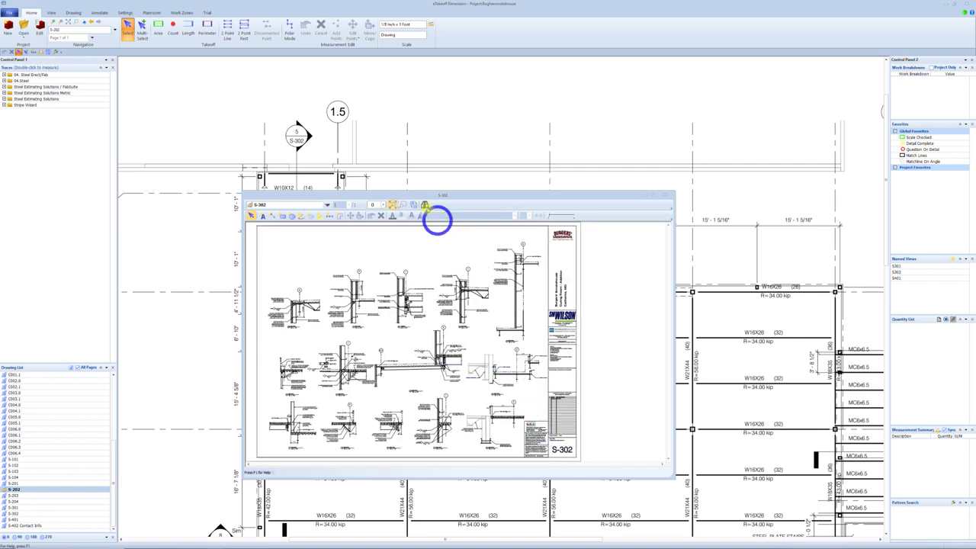
click(425, 205)
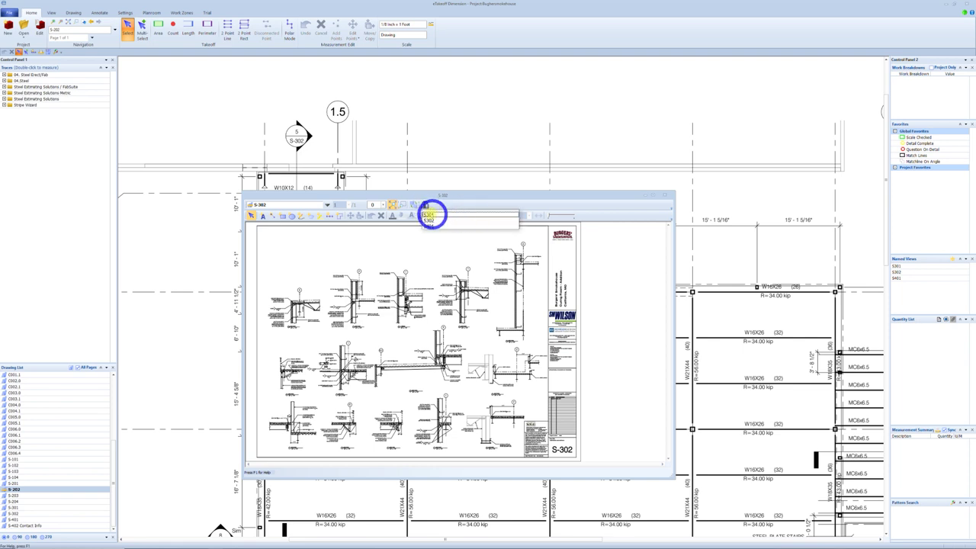
click(428, 214)
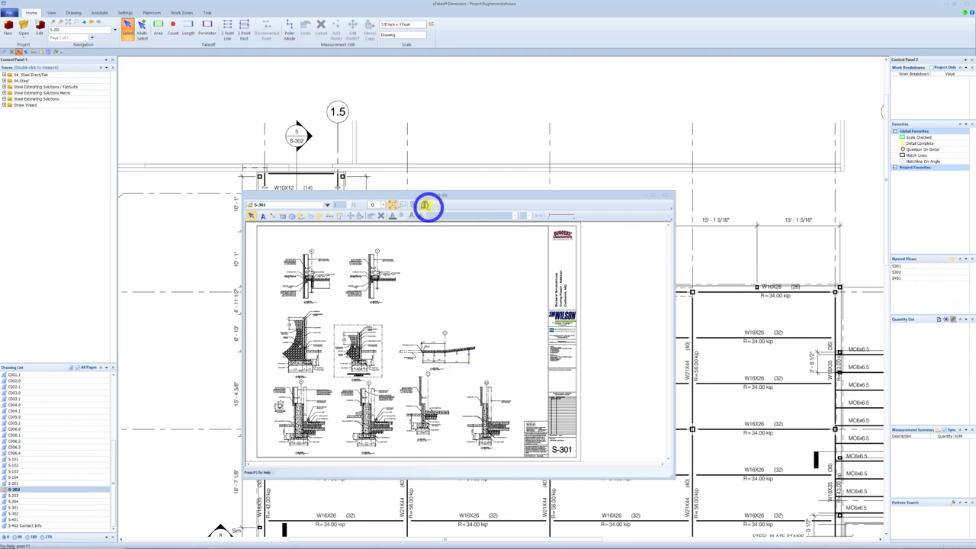
click(425, 204)
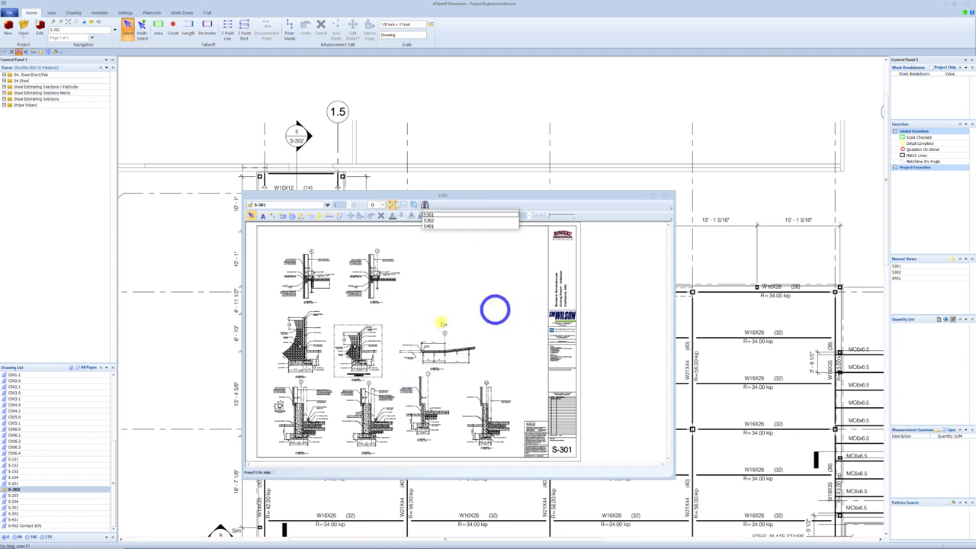
scroll(366, 282, up, 5)
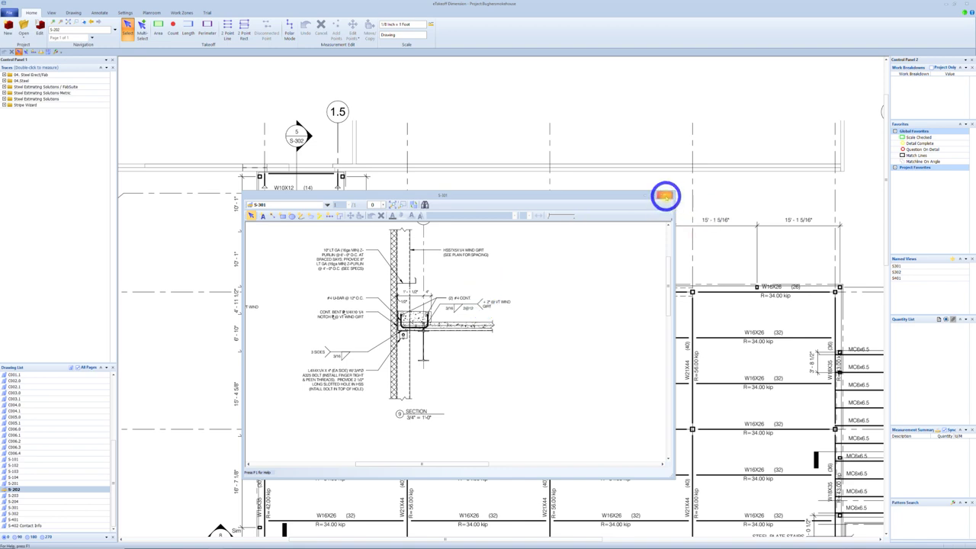
click(665, 197)
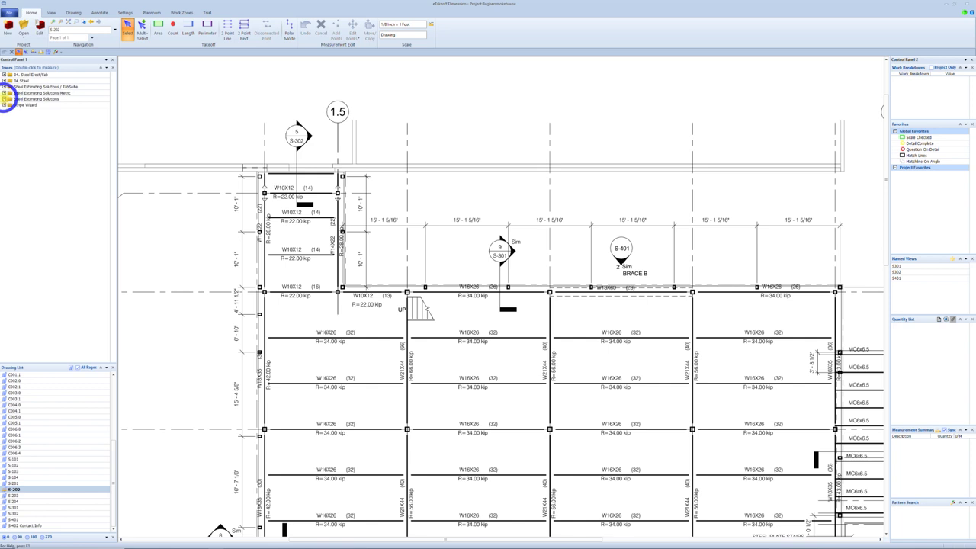
Expand the Steel Estimating Solutions traces and the 01 - Erect Standard Beam folder, and review the available trace categories
click(4, 99)
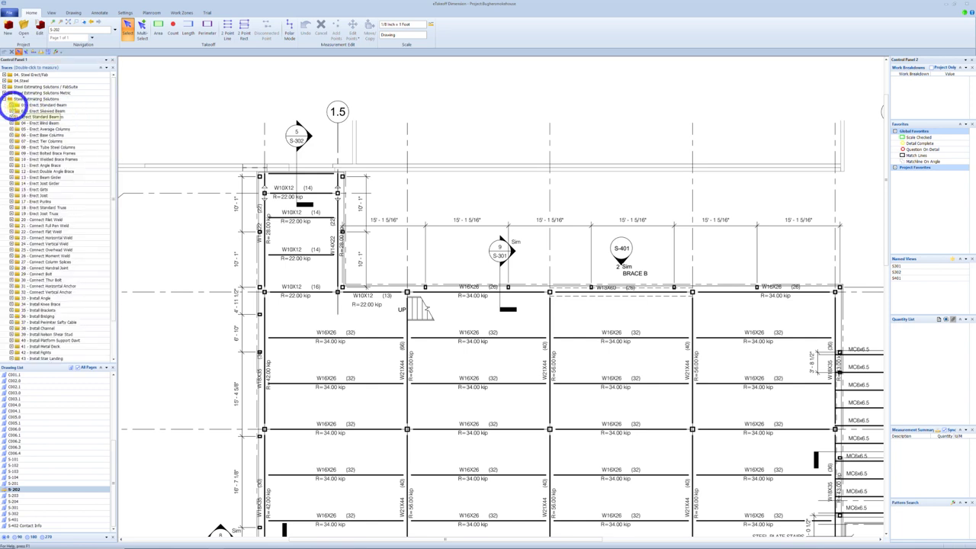
click(10, 105)
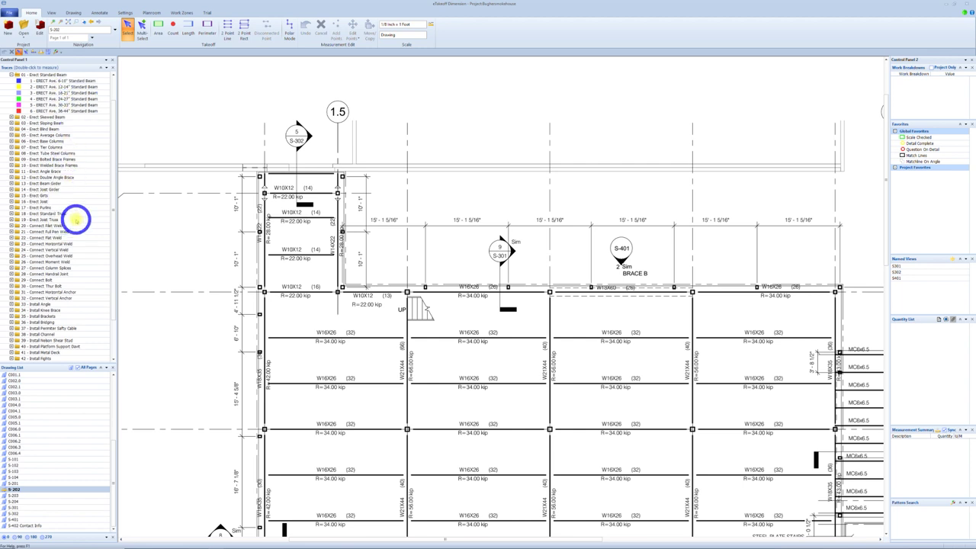
scroll(61, 236, down, 3)
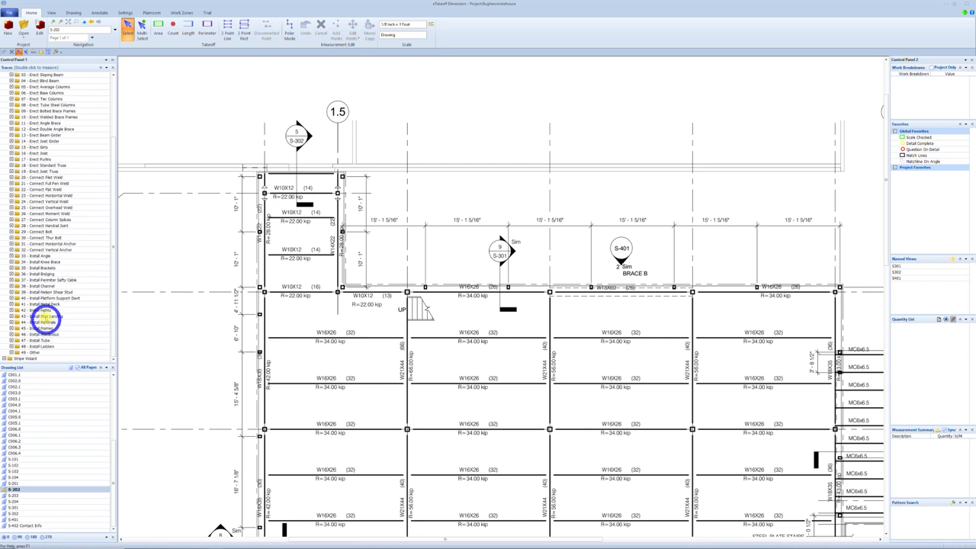
scroll(46, 319, up, 2)
scroll(65, 300, up, 1)
scroll(66, 293, up, 1)
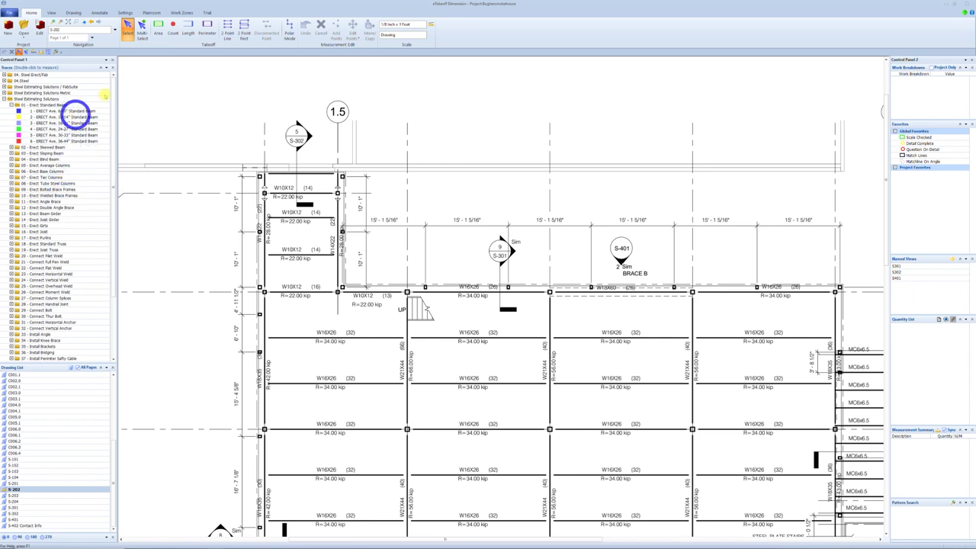
Examine the 01 - Erect Standard Beam traces of Steel Estimating Solutions in Standard Trace Maintenance, and close it
click(124, 13)
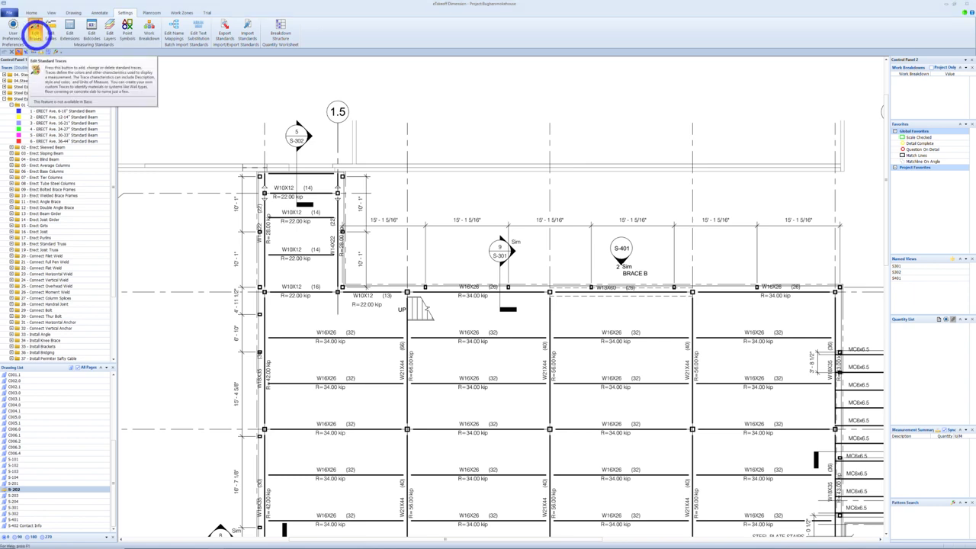
click(35, 32)
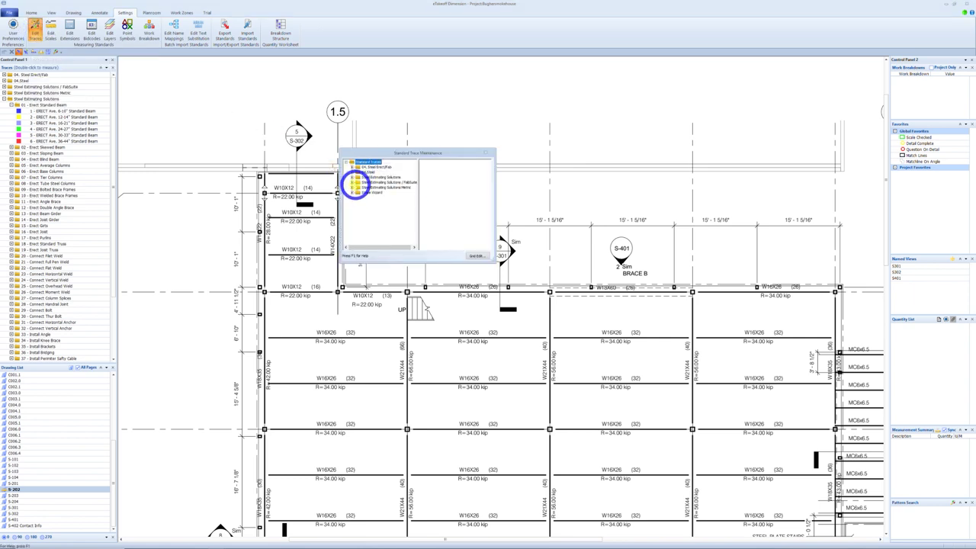
click(353, 187)
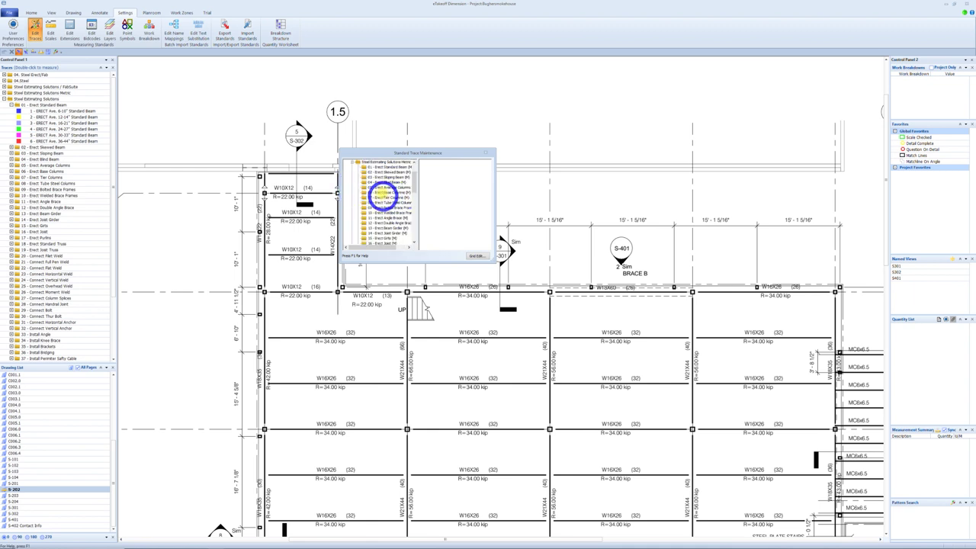
click(350, 162)
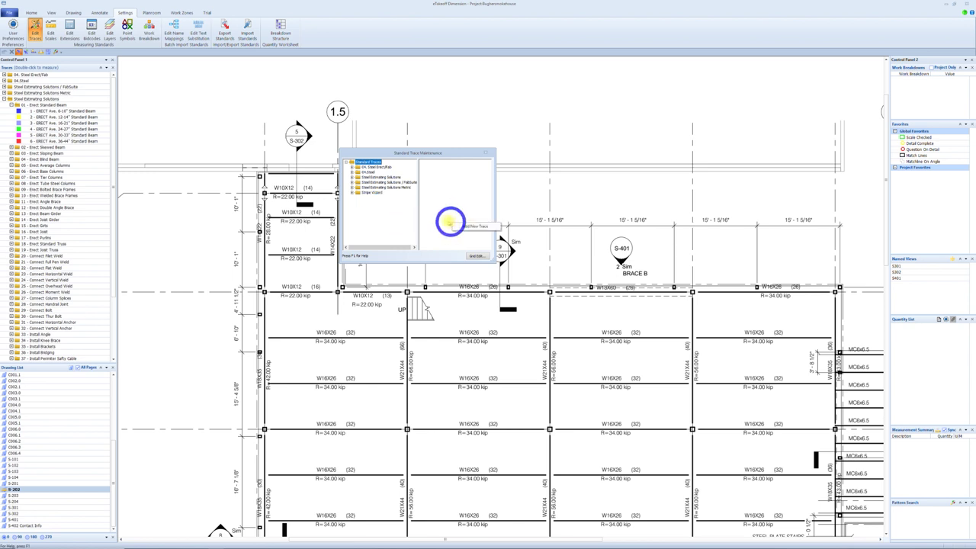
click(367, 214)
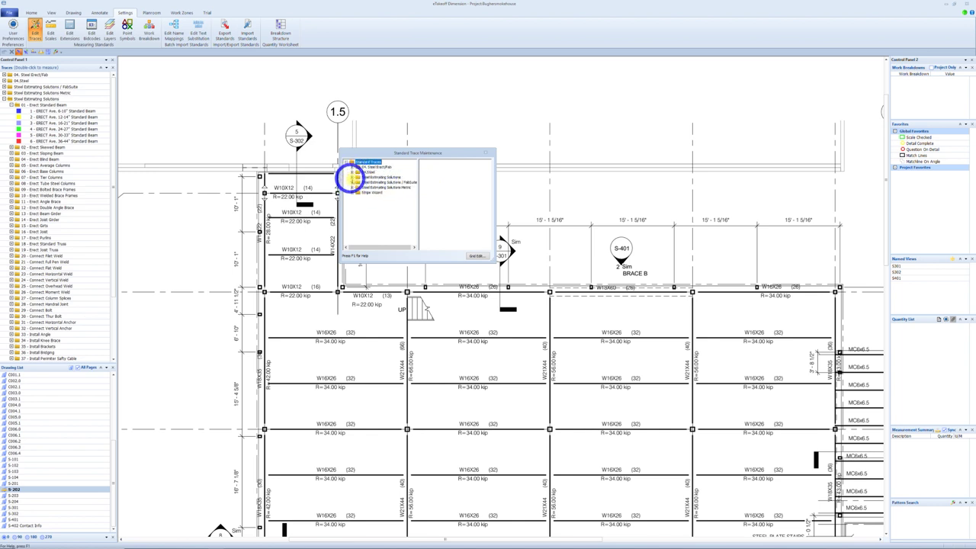
click(349, 177)
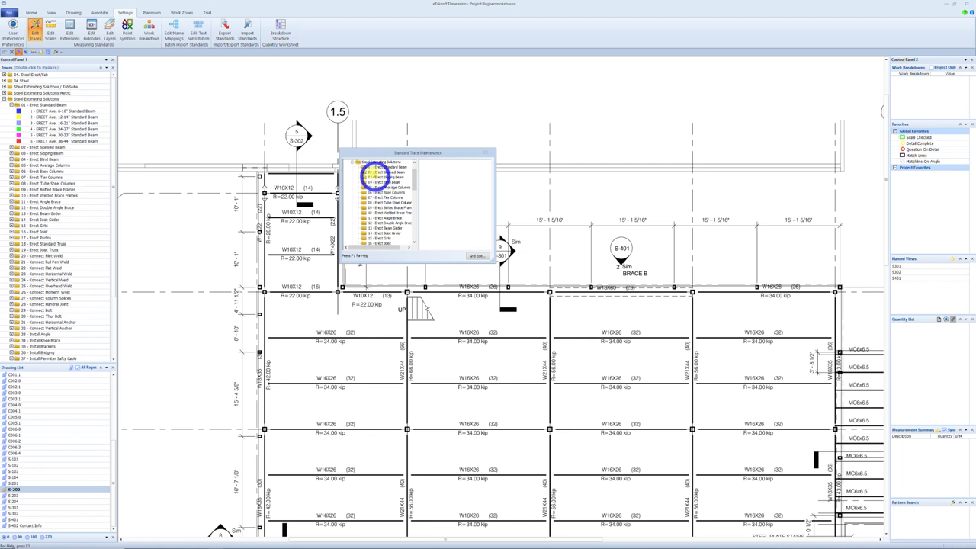
click(373, 167)
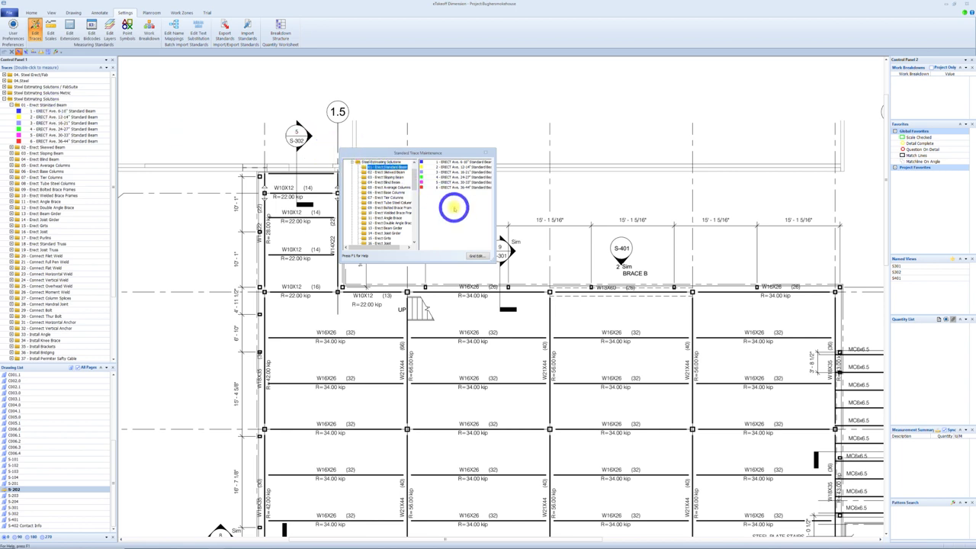
click(446, 228)
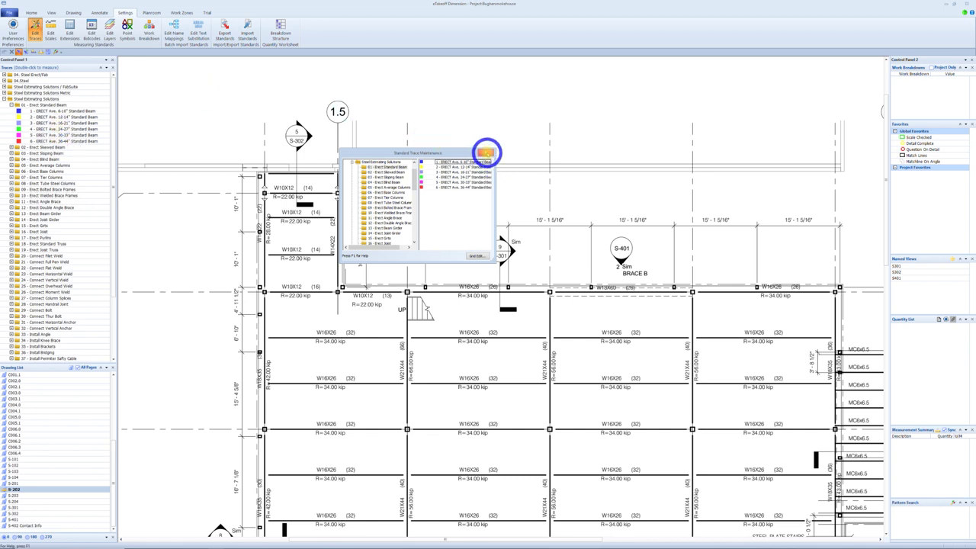
click(487, 154)
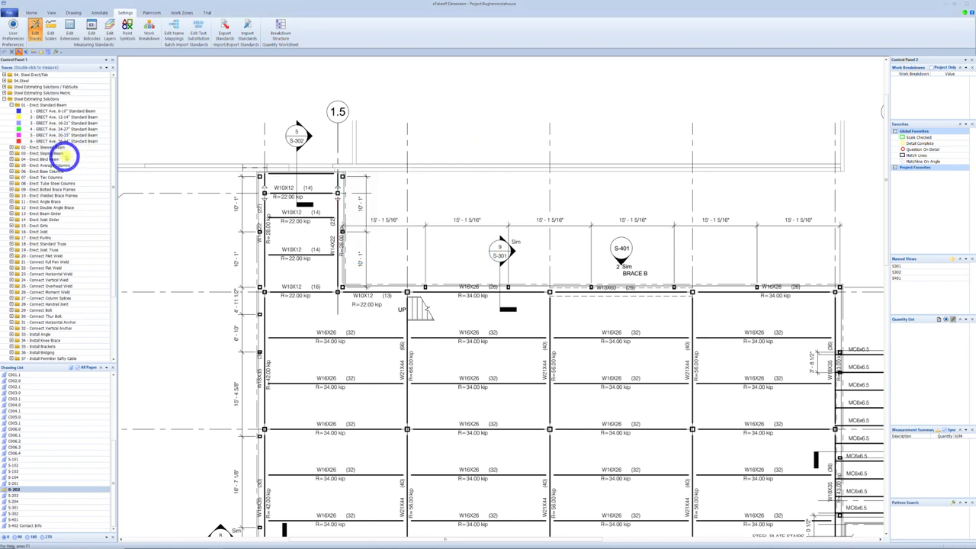
Review the 41 - Install Metal Deck traces, and collapse and reopen the Steel Estimating Solutions folder
scroll(76, 224, down, 7)
click(59, 246)
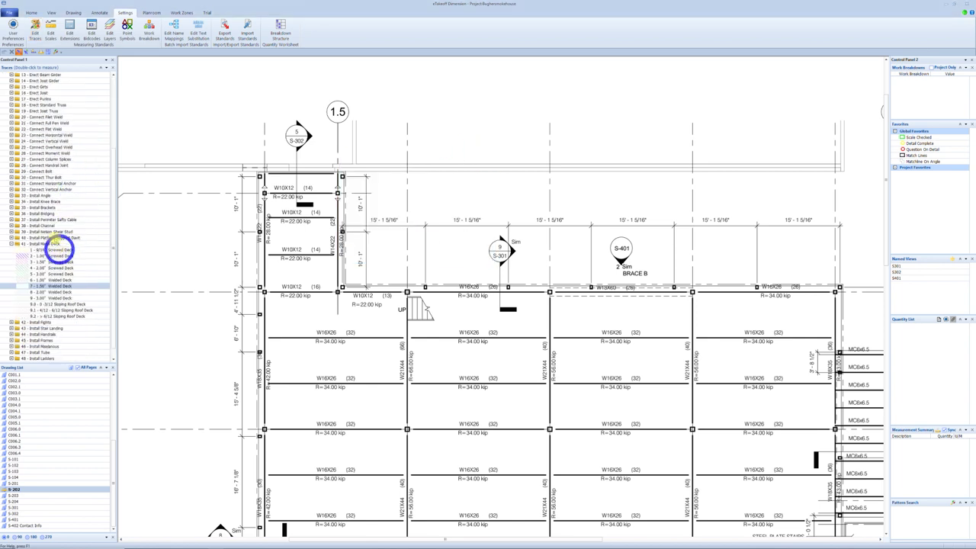
scroll(59, 243, up, 2)
scroll(12, 102, up, 4)
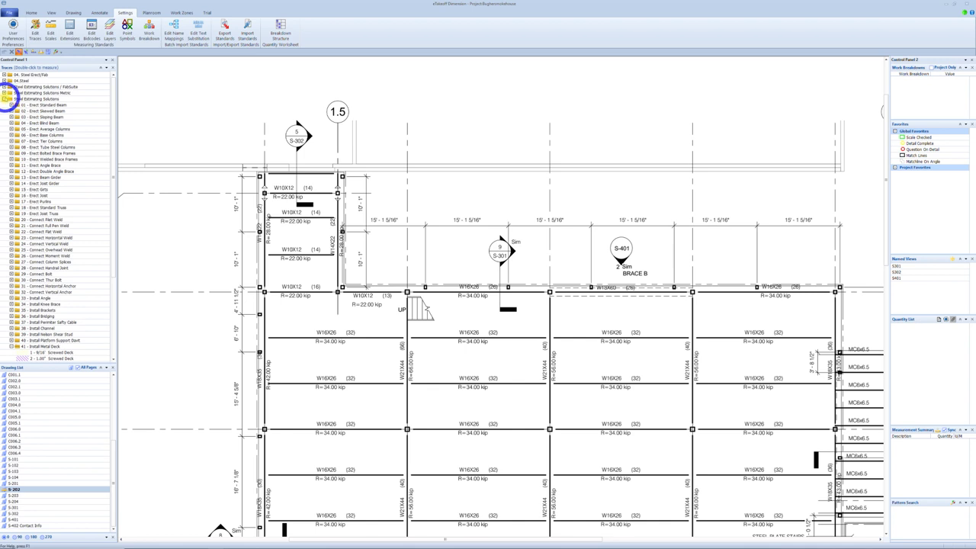
click(4, 98)
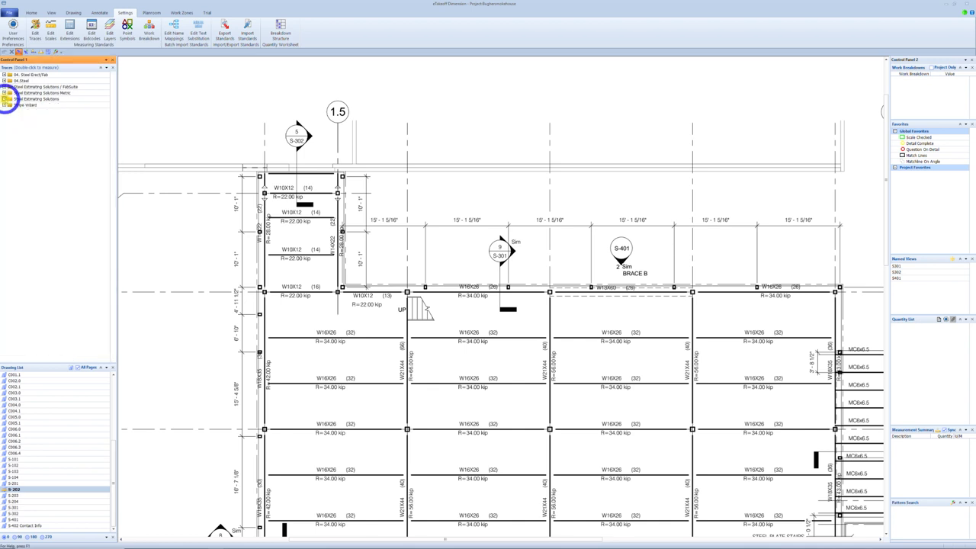
click(5, 99)
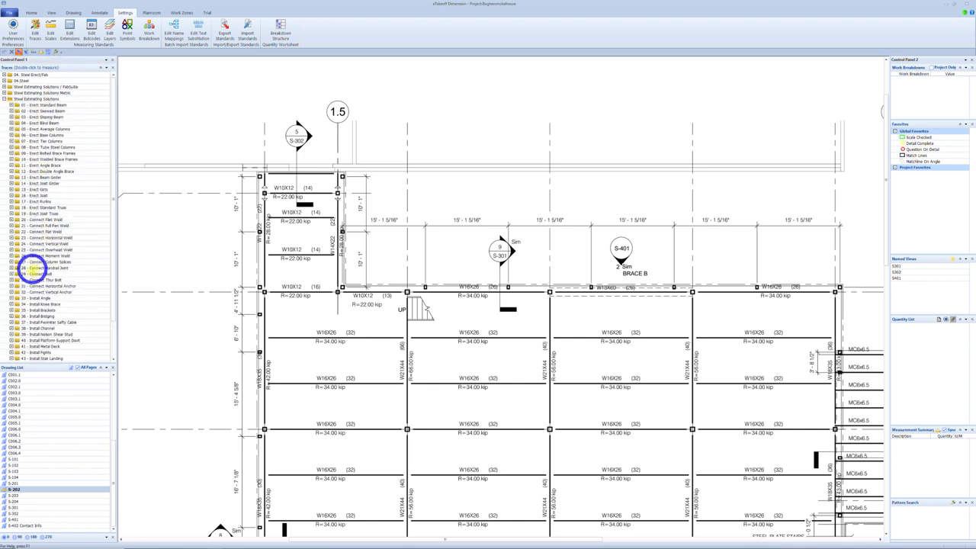
Review the remaining Steel Estimating Solutions trace categories and examine the framing plan on S-202
scroll(39, 279, down, 3)
scroll(39, 286, up, 3)
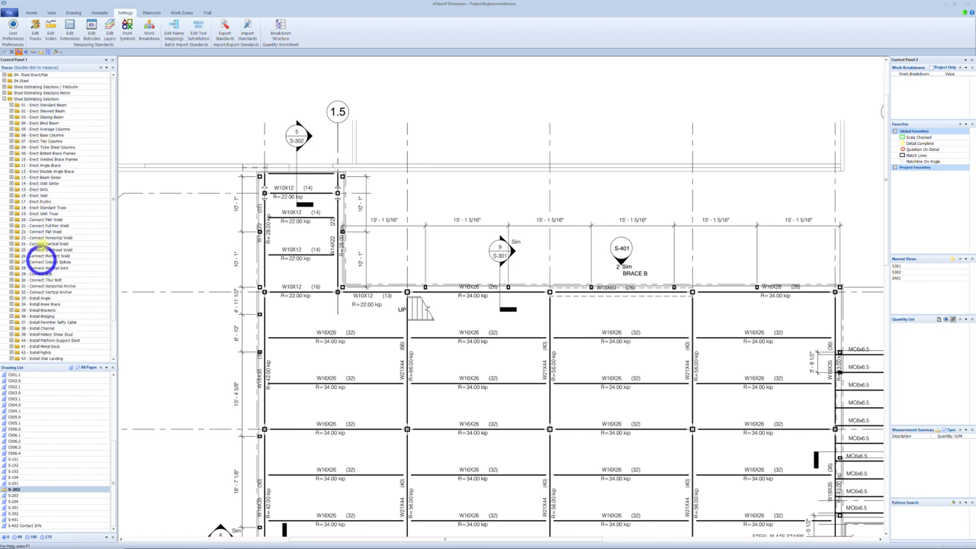
scroll(57, 316, down, 2)
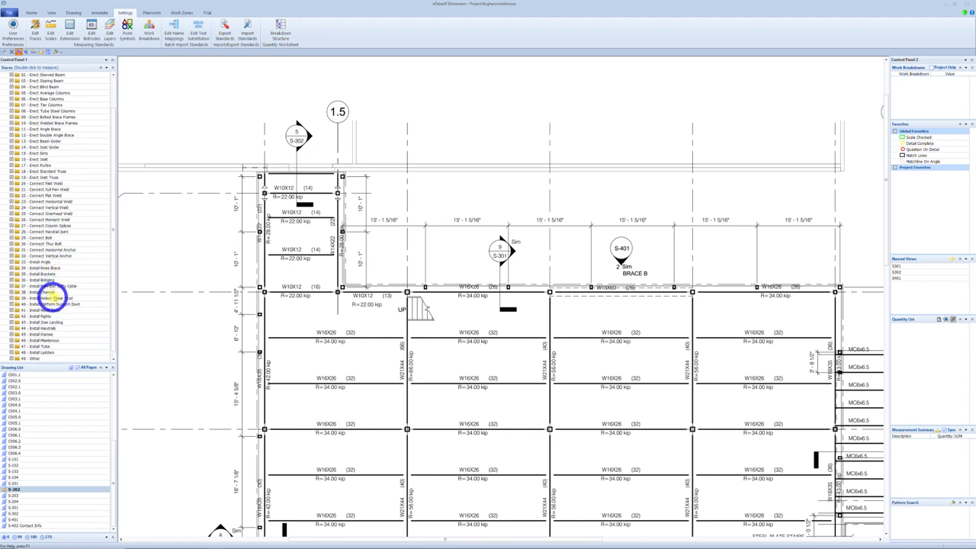
scroll(56, 297, down, 1)
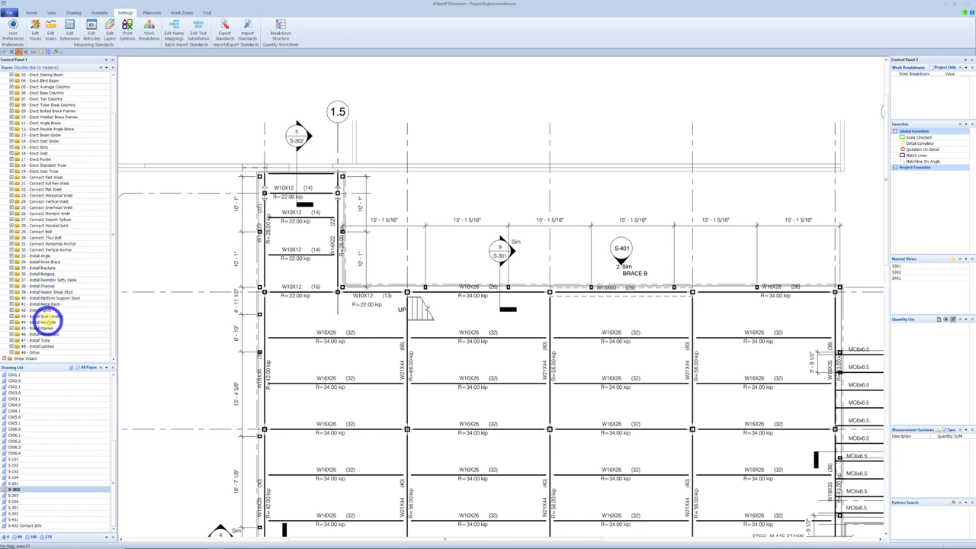
scroll(52, 308, up, 3)
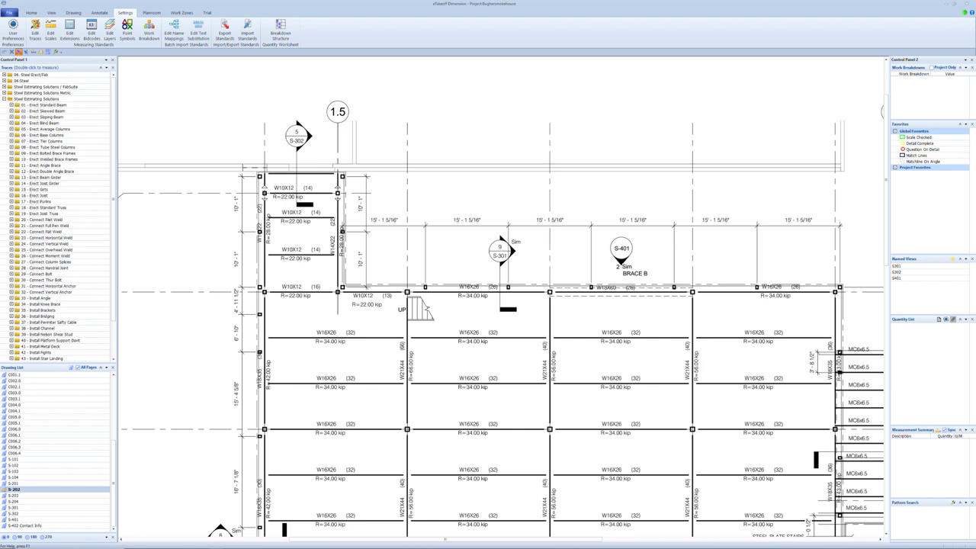
right_drag(173, 267, 459, 220)
scroll(459, 220, down, 5)
scroll(331, 207, up, 5)
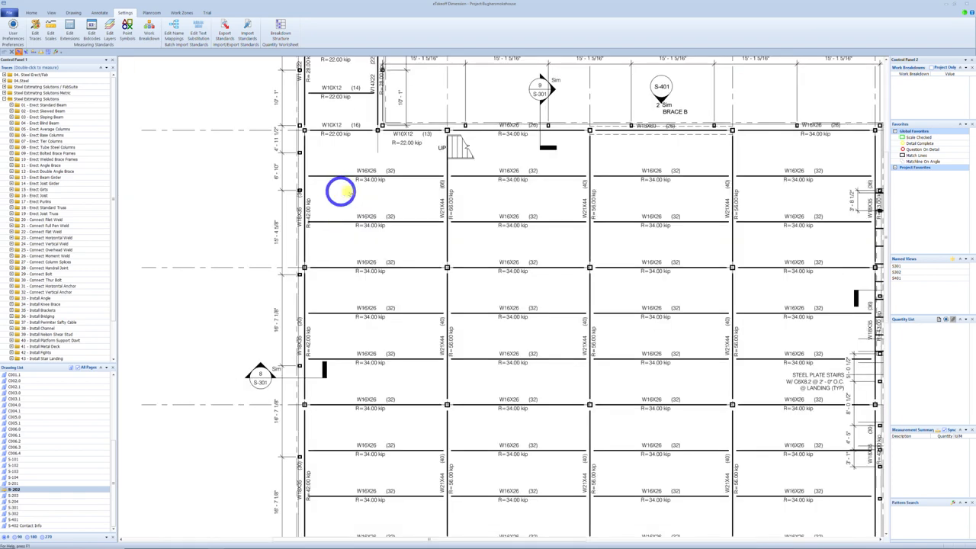
scroll(412, 197, down, 2)
scroll(473, 214, down, 2)
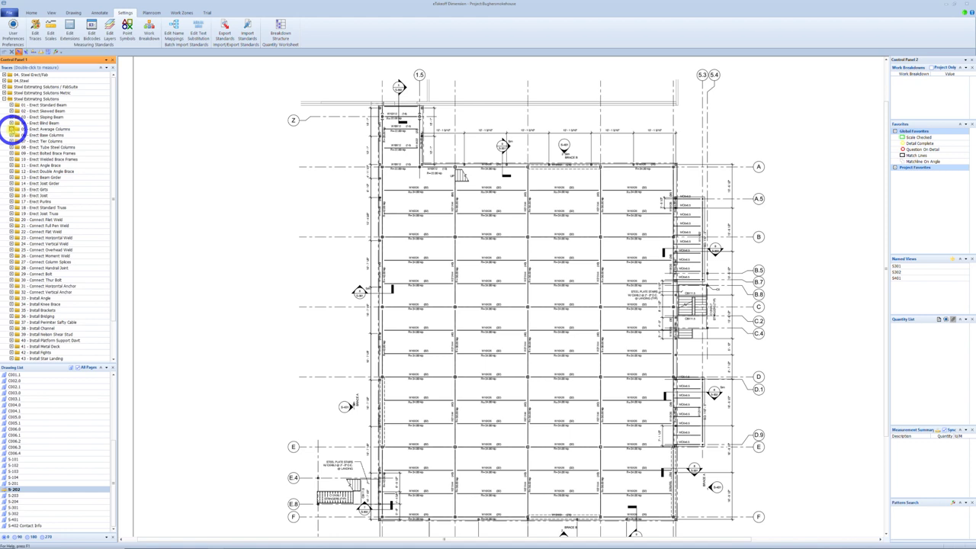
Expand 05 - Erect Average Columns and count the five columns along gridline A with the 4 - ERECT 40' Average Column trace
double_click(13, 129)
scroll(66, 124, up, 2)
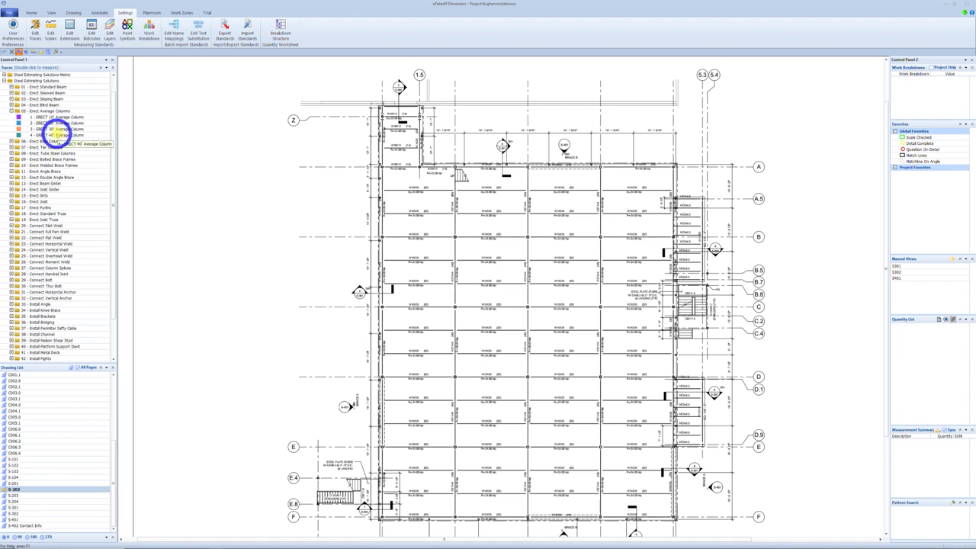
click(47, 130)
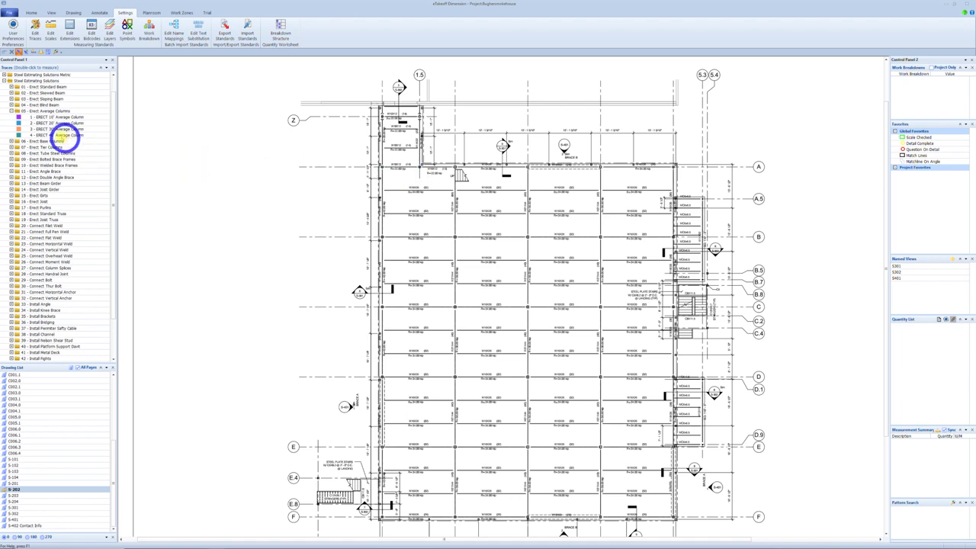
click(51, 135)
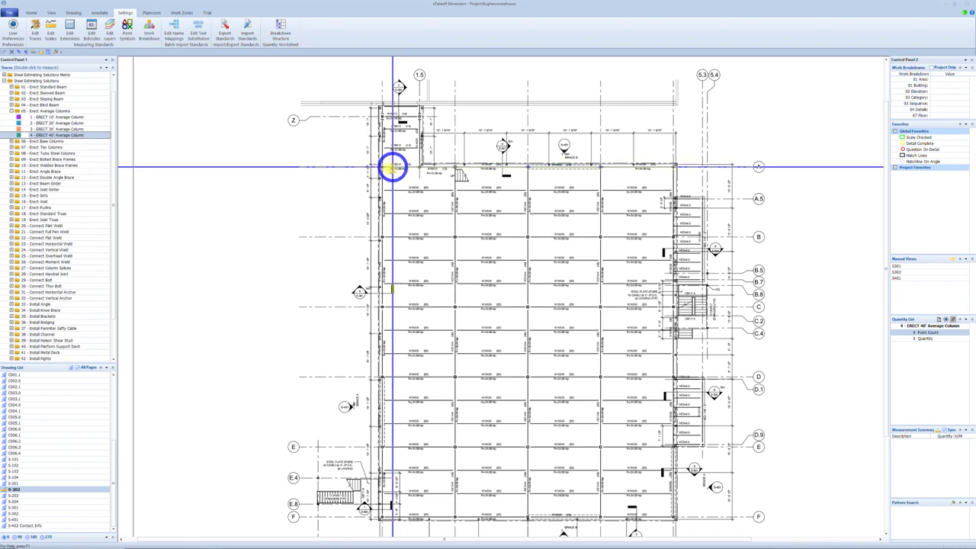
click(381, 166)
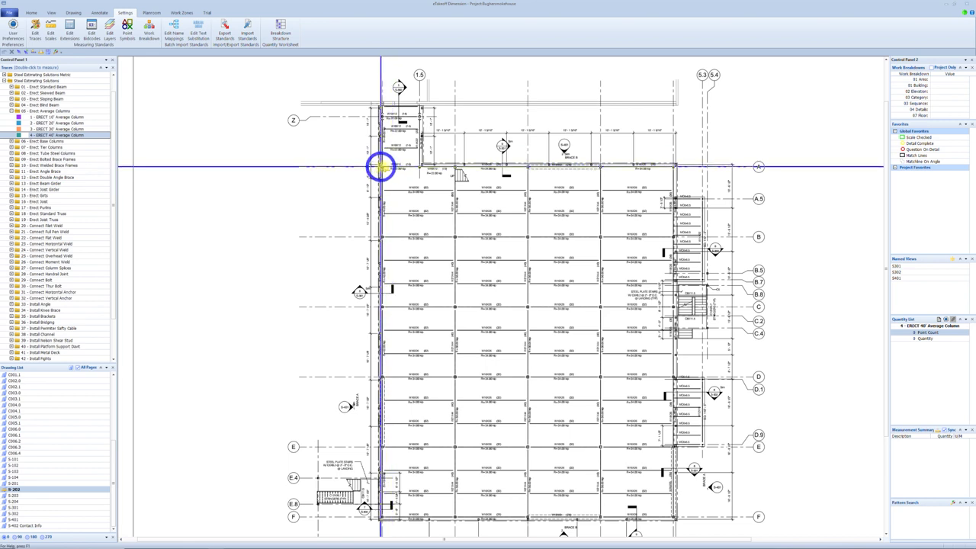
click(456, 166)
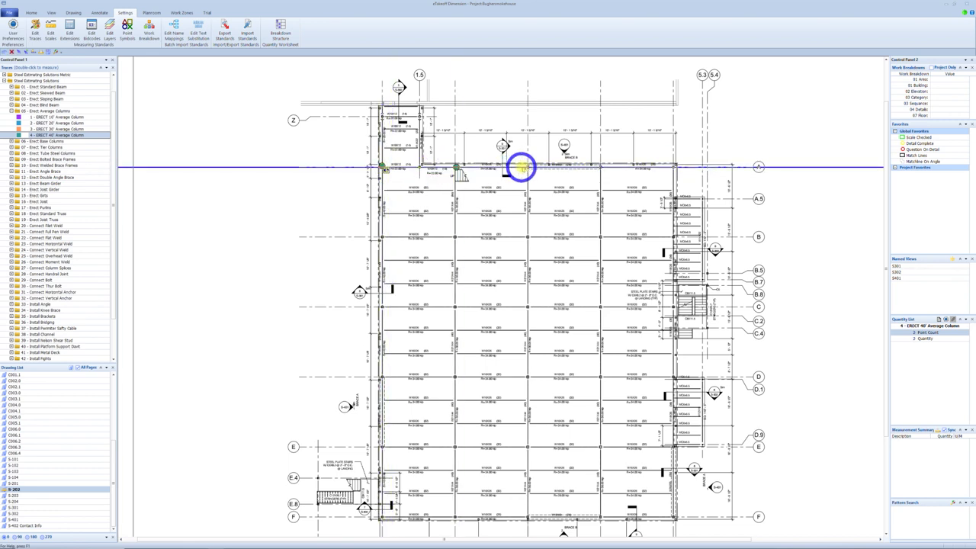
click(528, 166)
click(601, 166)
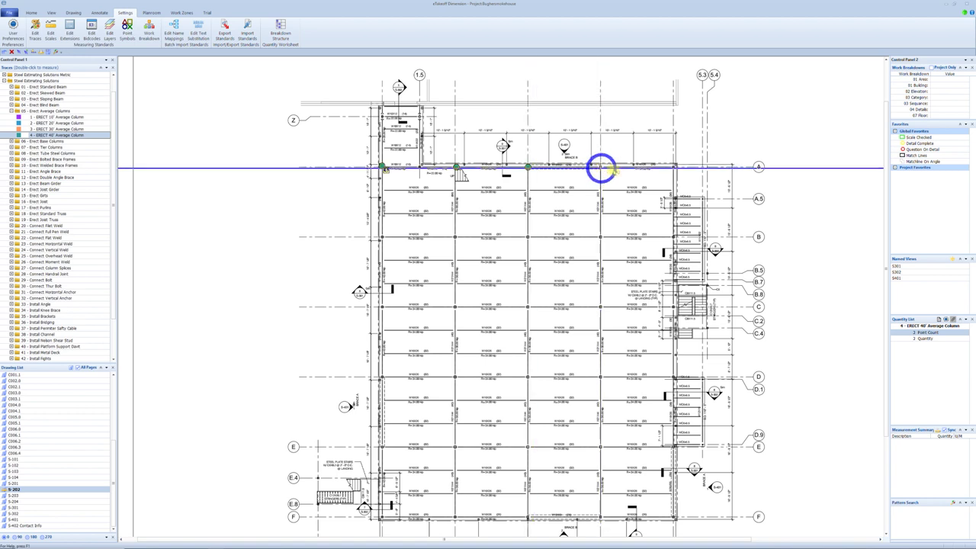
click(675, 166)
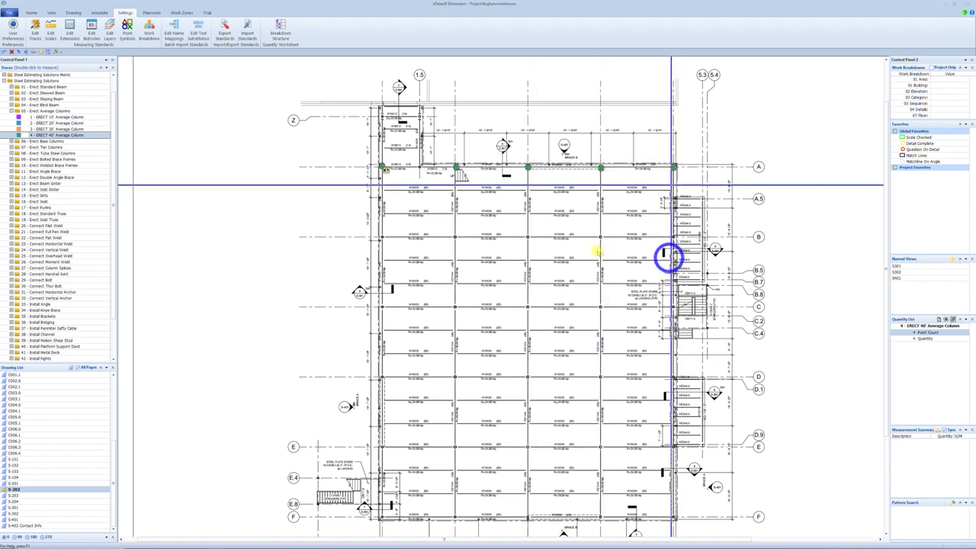
click(402, 292)
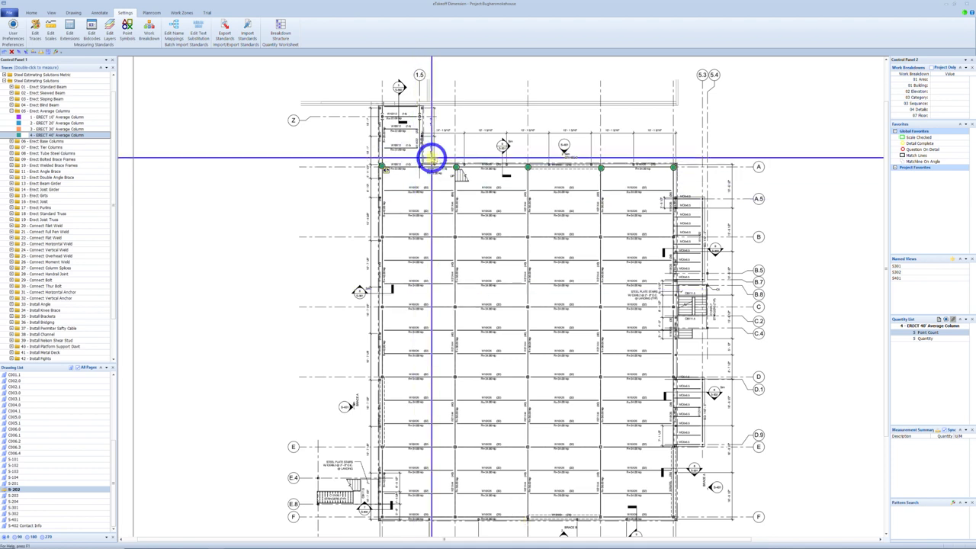
right_click(485, 128)
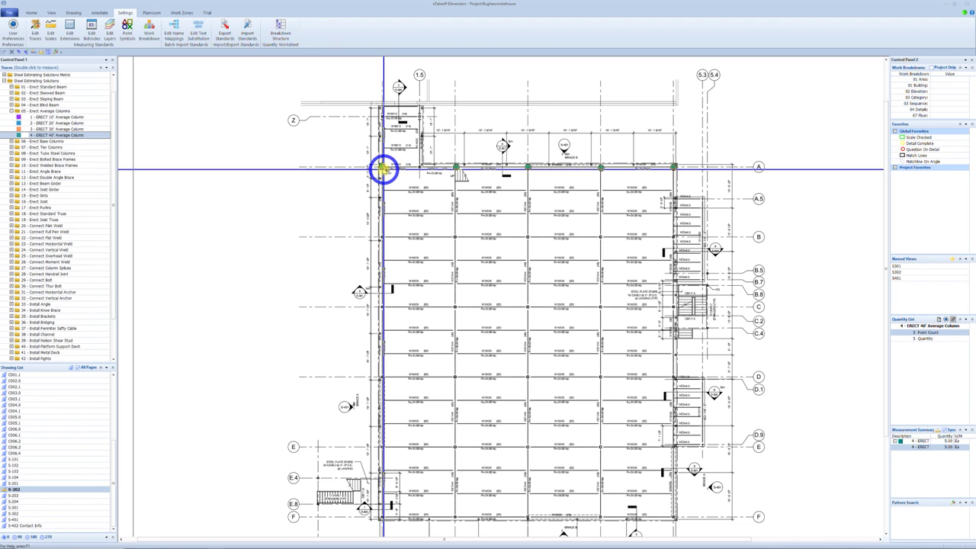
Copy the gridline A column count onto the matching column rows at gridlines B, C, D, E and F
click(382, 167)
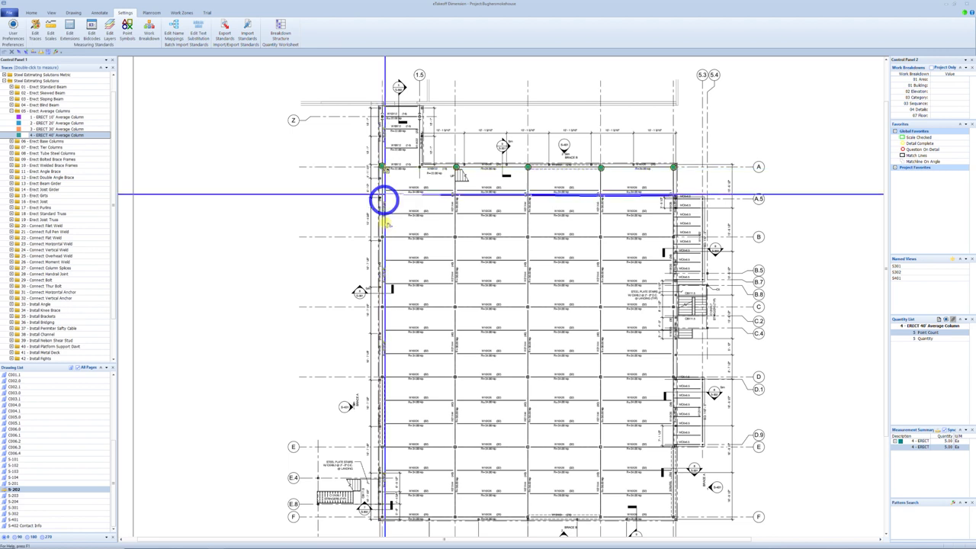
click(382, 235)
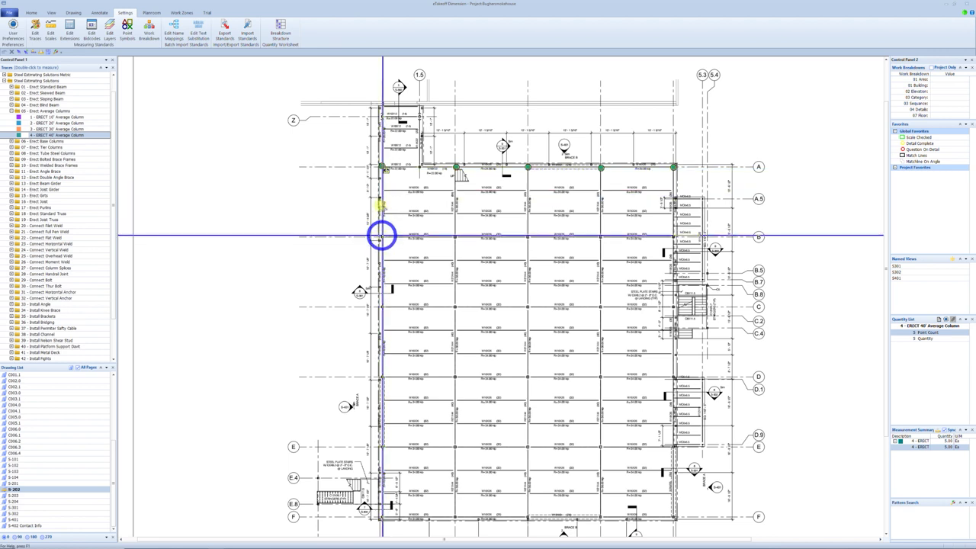
click(382, 165)
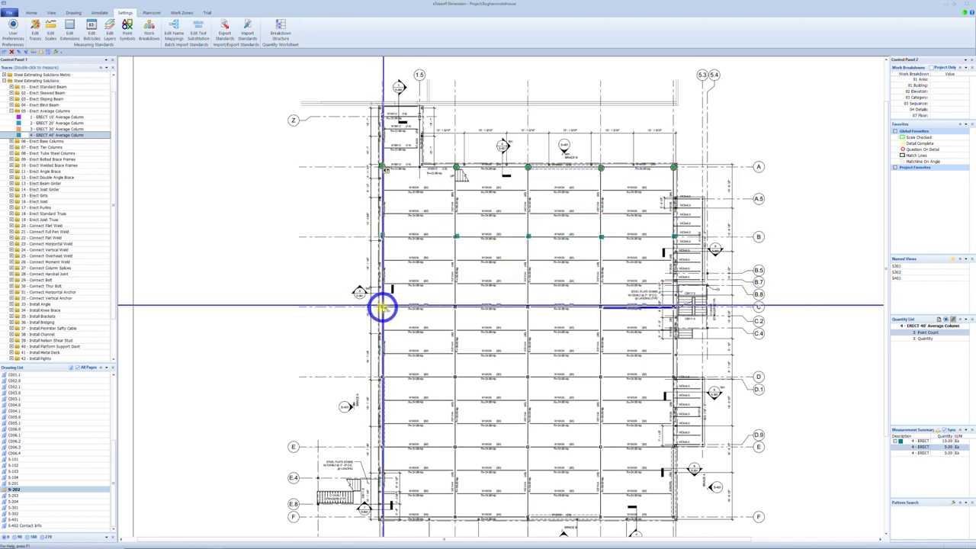
click(382, 307)
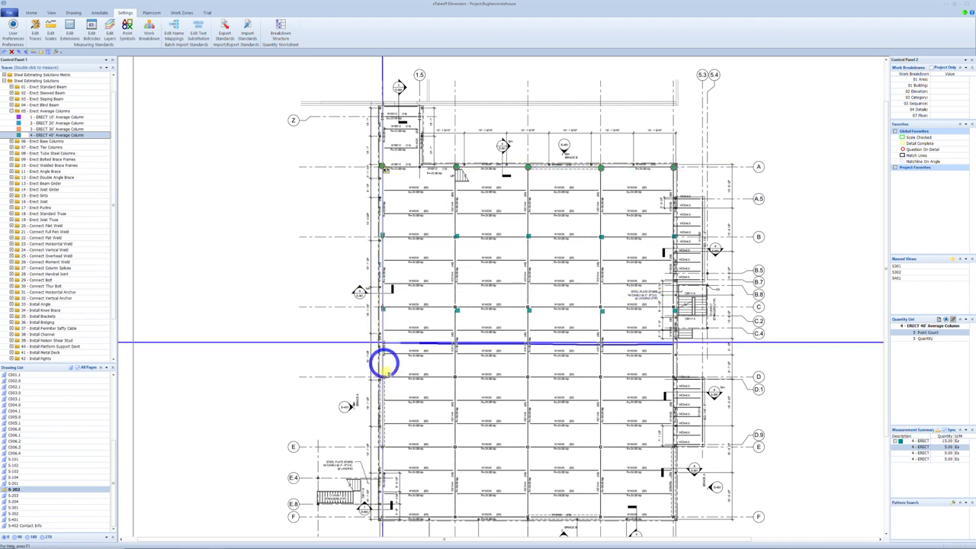
click(383, 376)
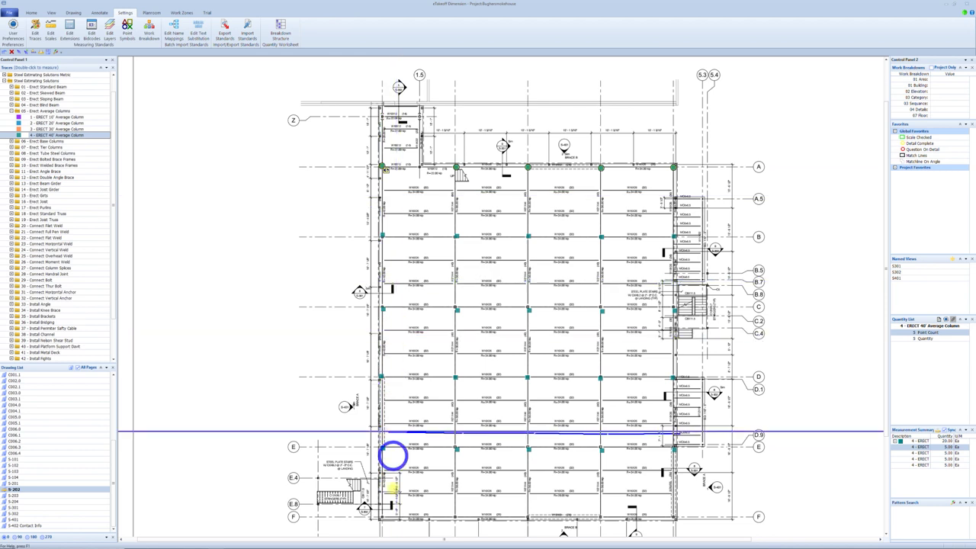
click(382, 518)
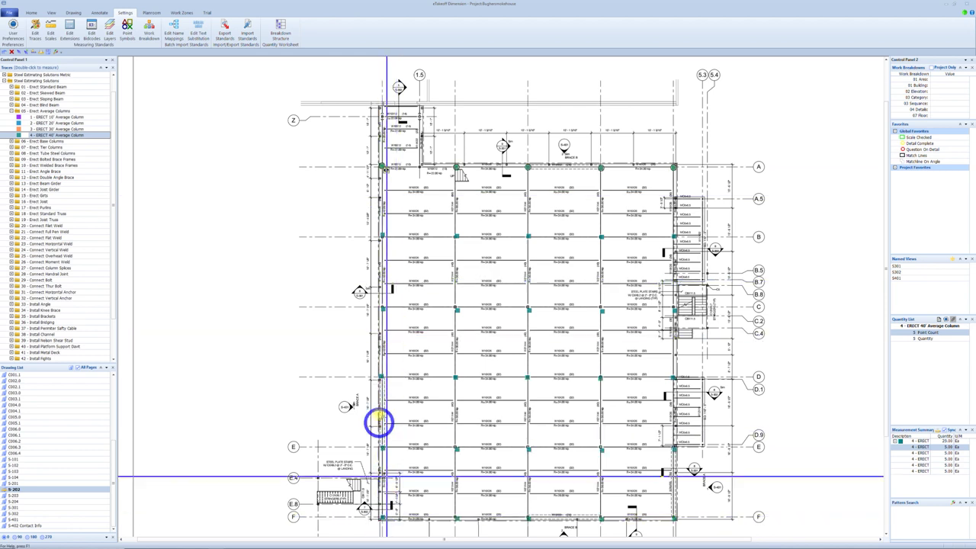
key(Escape)
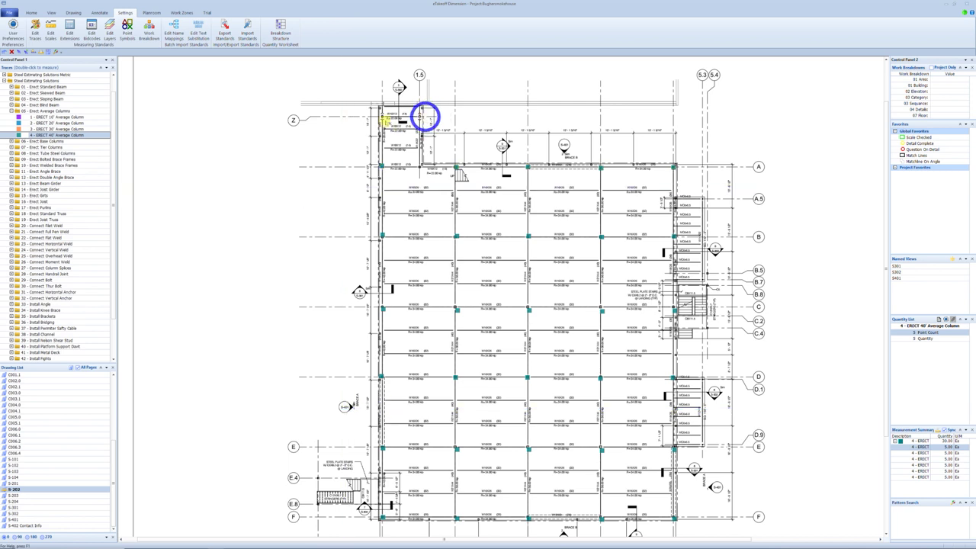
key(Escape)
Count 40' average columns at Z and 1.5 around the upper bay and at the stair near B.7 and C.2
double_click(56, 136)
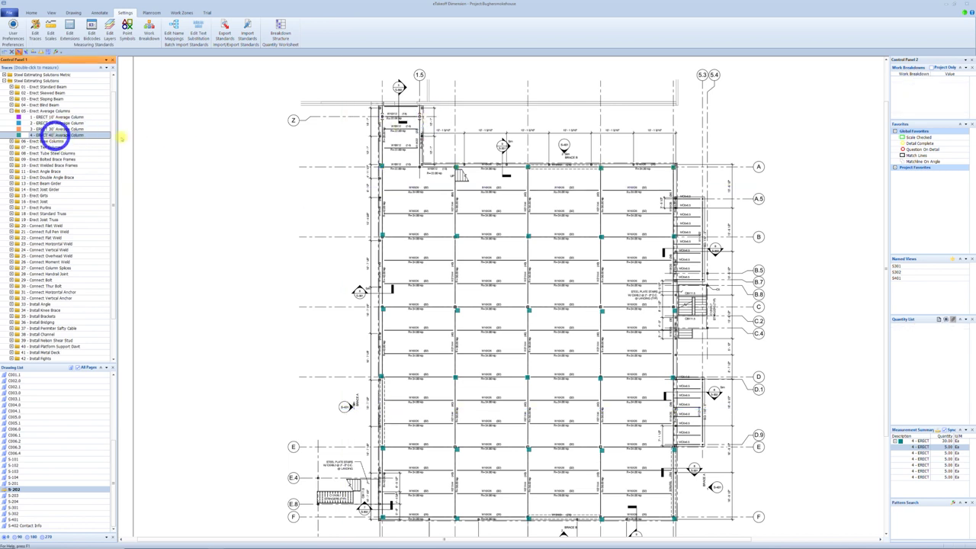
click(381, 117)
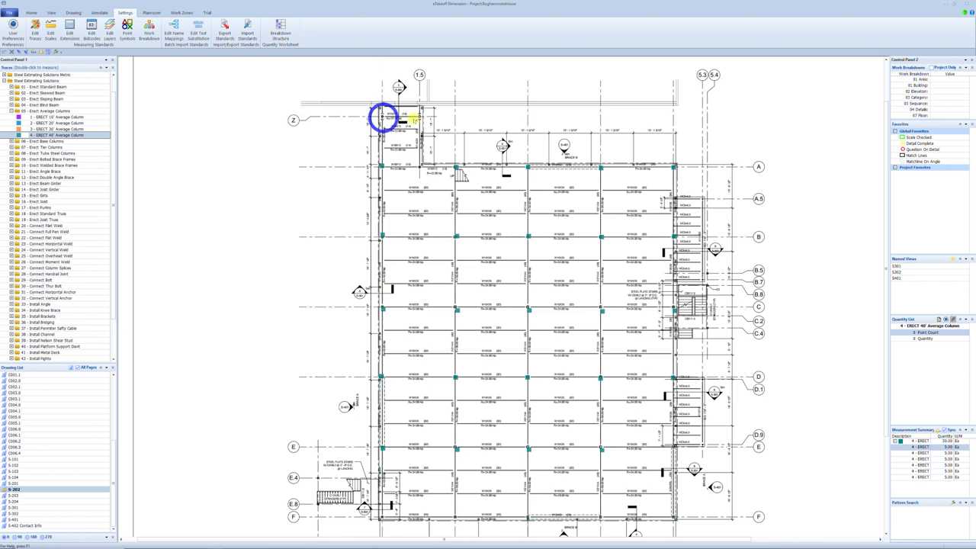
click(418, 116)
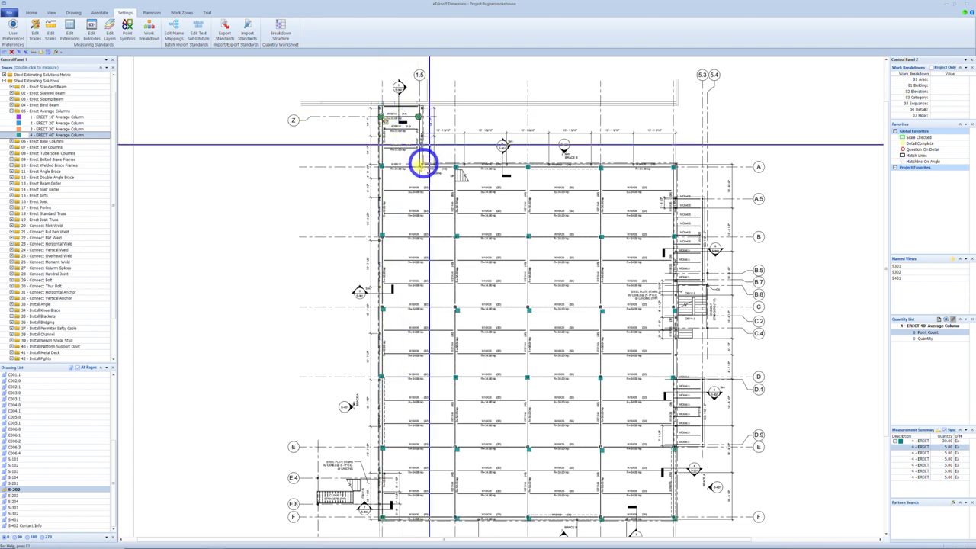
click(418, 166)
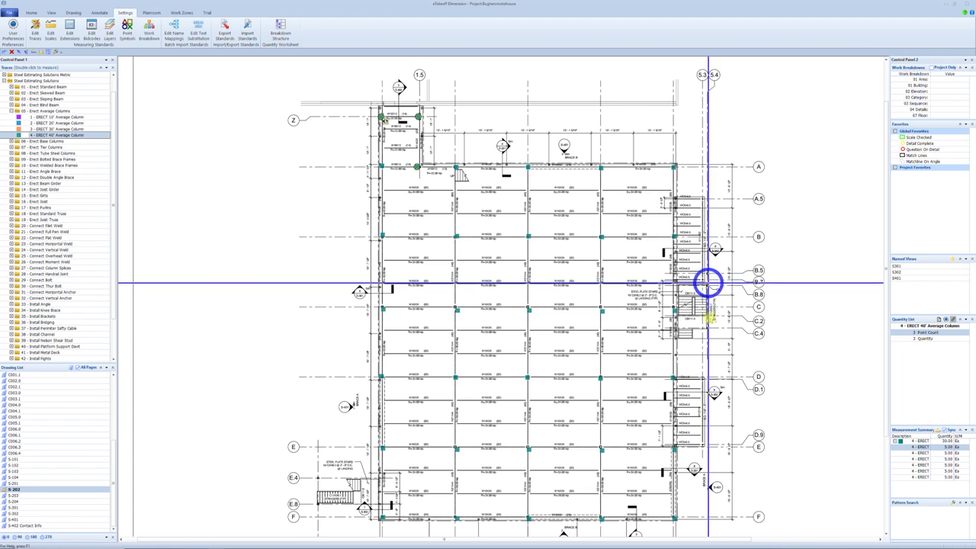
click(708, 282)
click(706, 325)
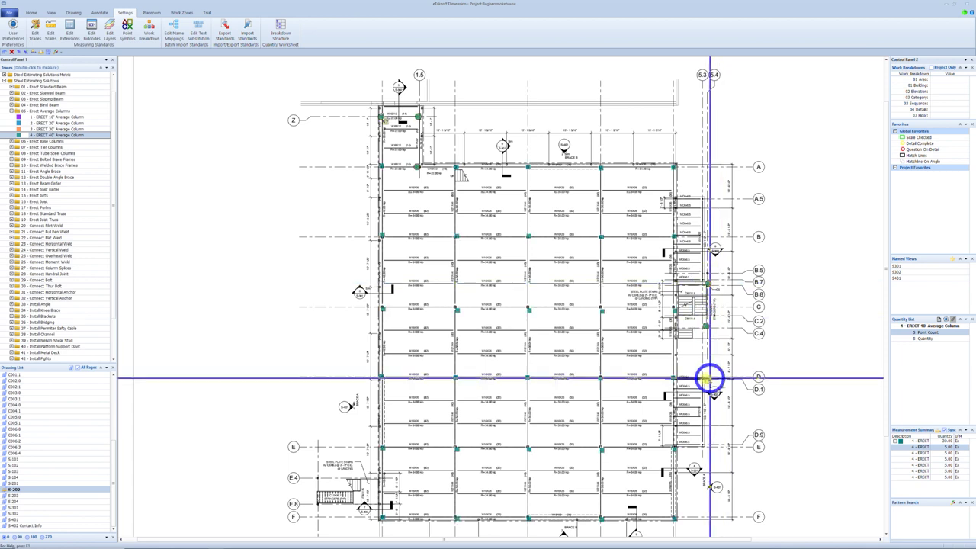
click(702, 378)
click(701, 445)
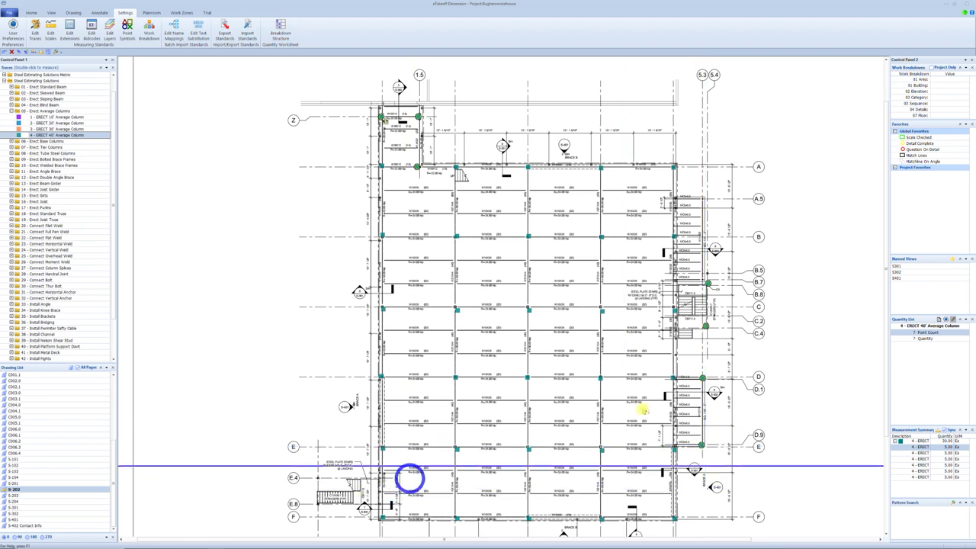
click(34, 13)
click(305, 29)
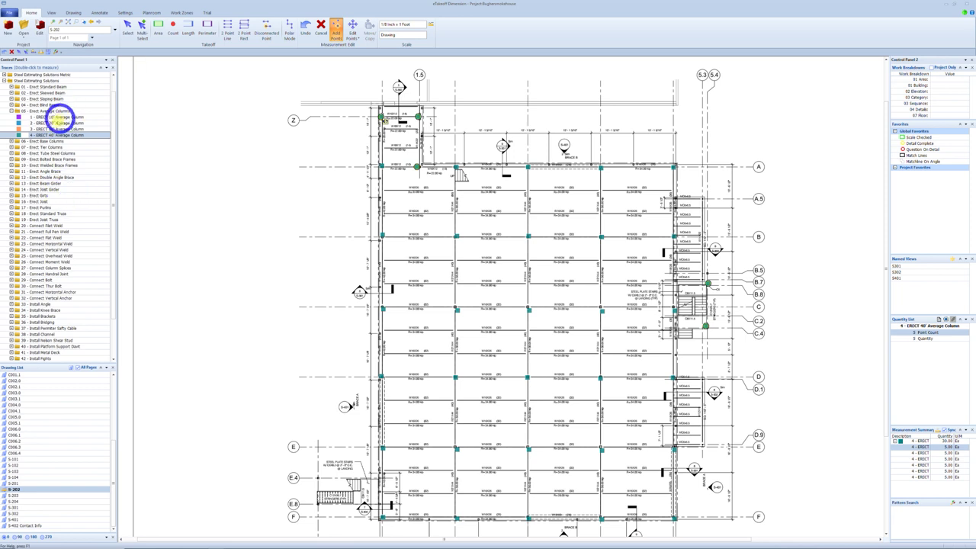
Count the two outer columns at D.1 and D.9 with the 1 - ERECT 10' Average Column trace
click(53, 117)
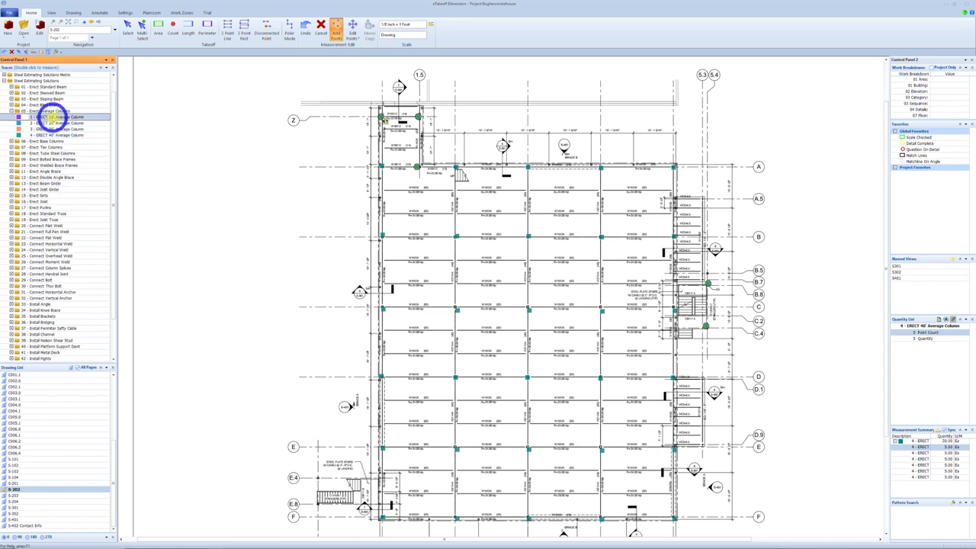
click(716, 387)
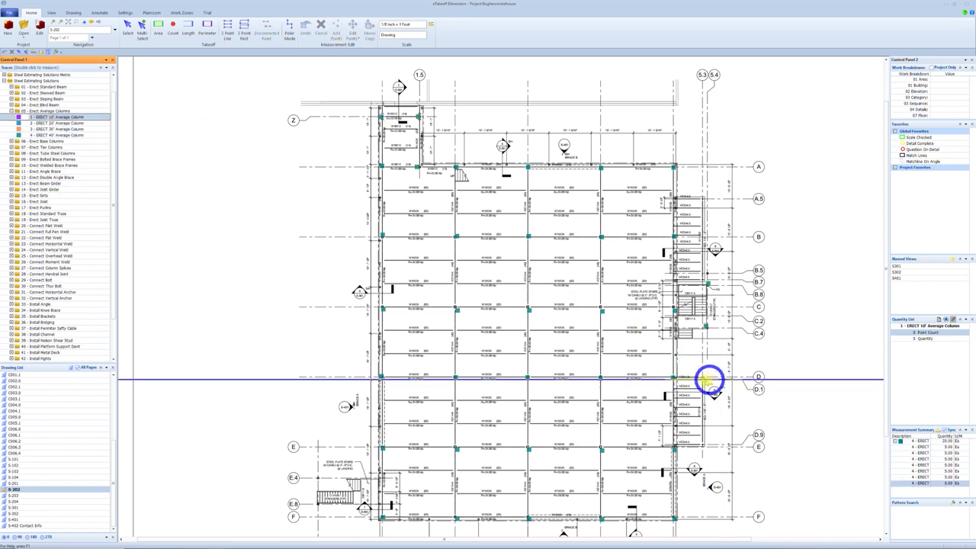
click(705, 380)
click(703, 445)
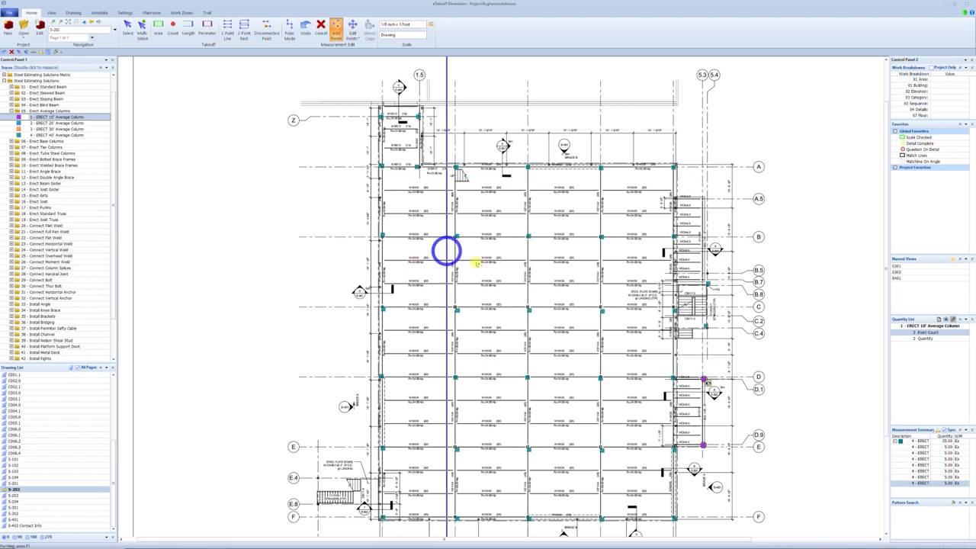
key(Escape)
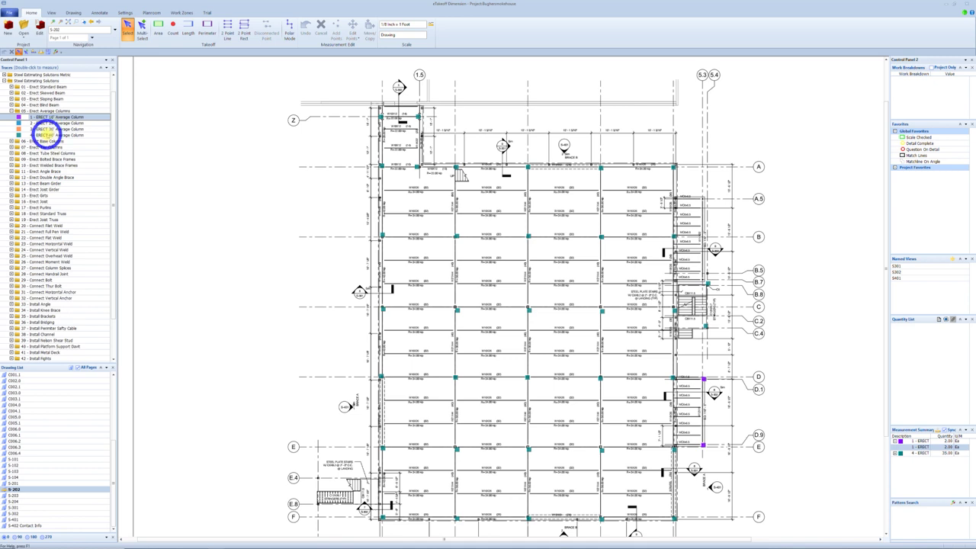
Count the two stair columns at gridlines E.4 and E.8 with the 4 - ERECT 40' Average Column trace
double_click(46, 135)
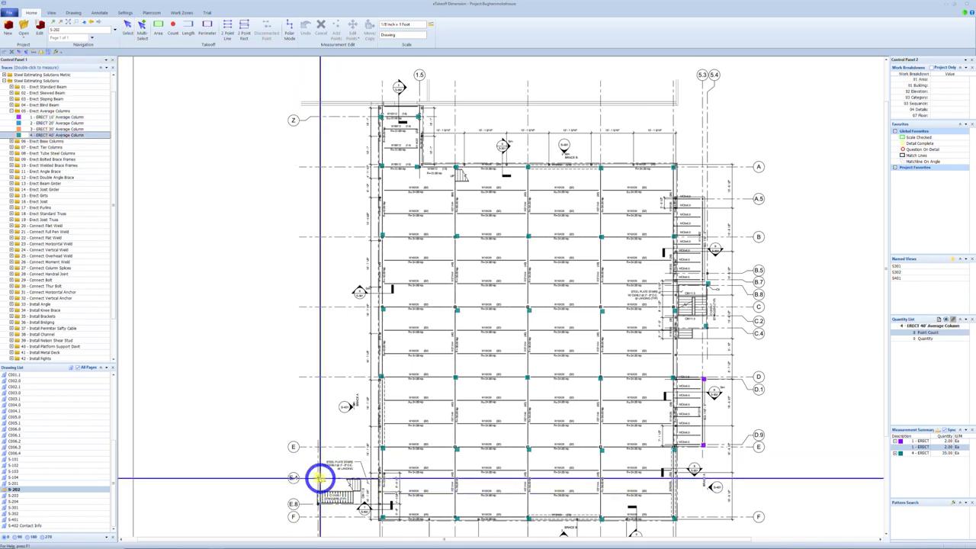
click(319, 478)
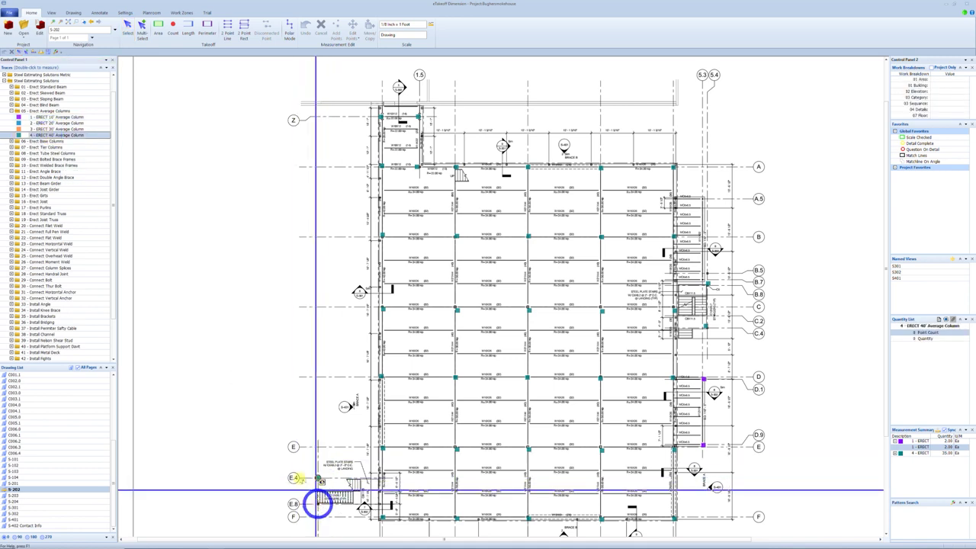
click(318, 504)
key(Escape)
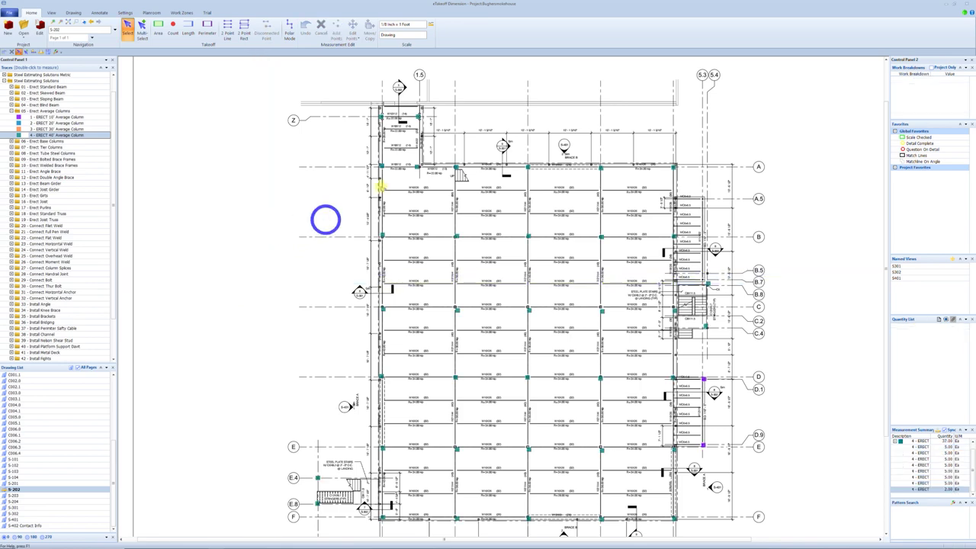
Expand 01 - Erect Standard Beam and select the 3 - ERECT Ave. 16-21" Standard Beam trace
scroll(420, 207, up, 3)
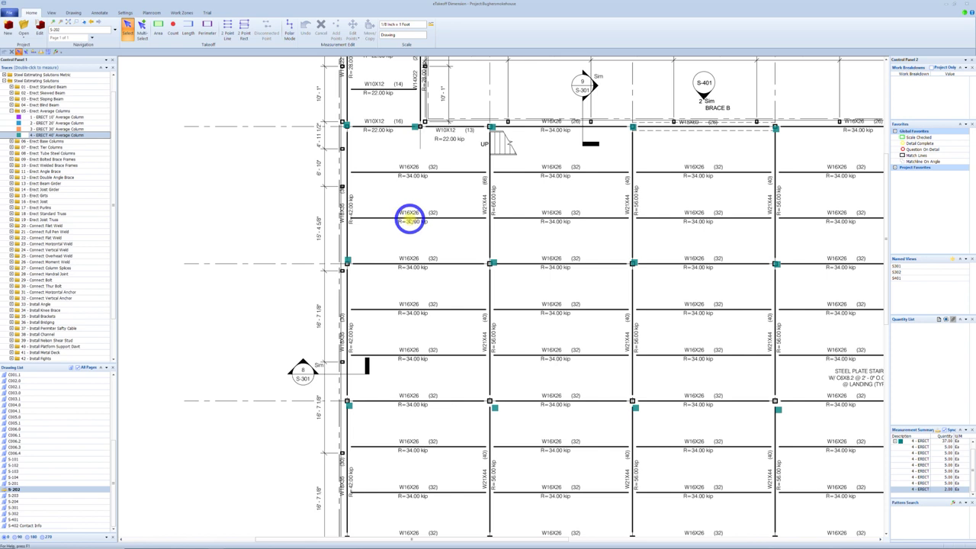
scroll(87, 187, up, 1)
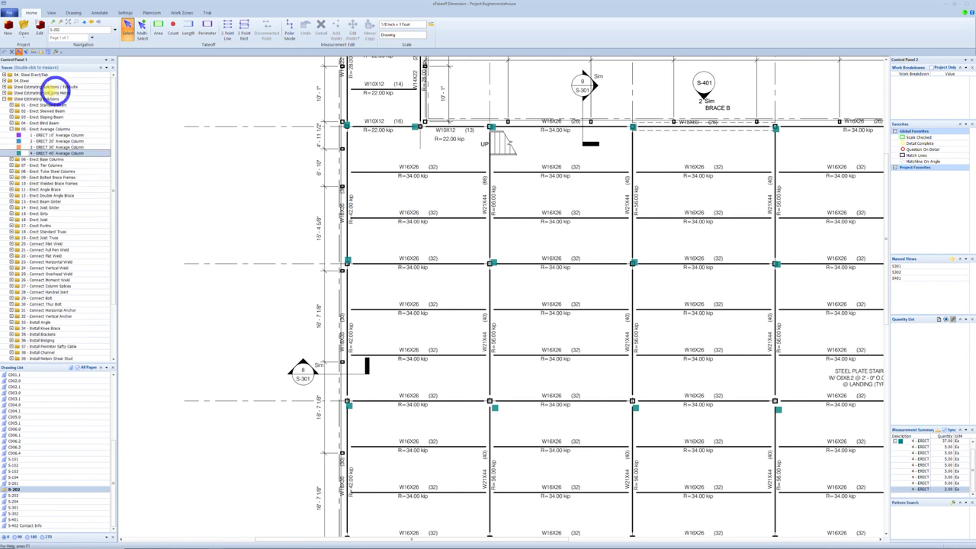
click(13, 104)
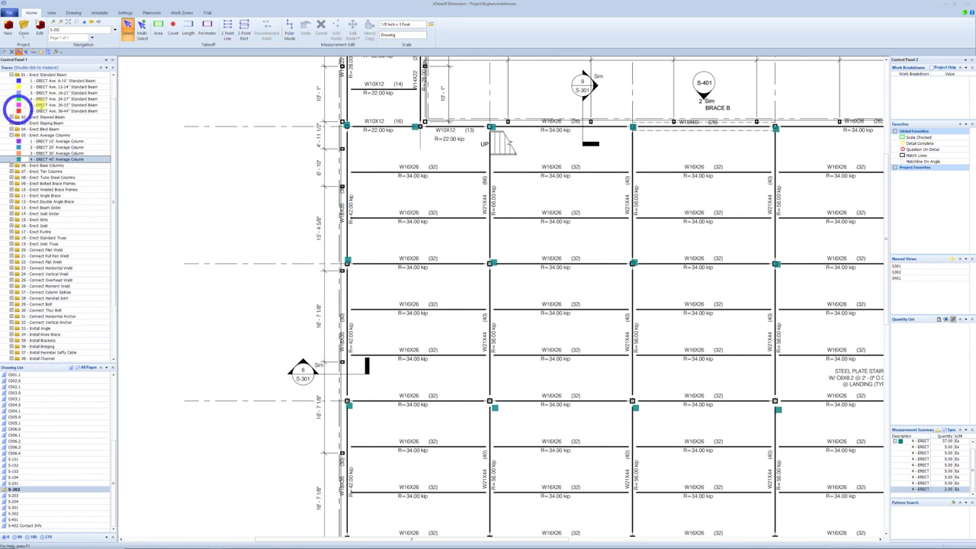
click(65, 93)
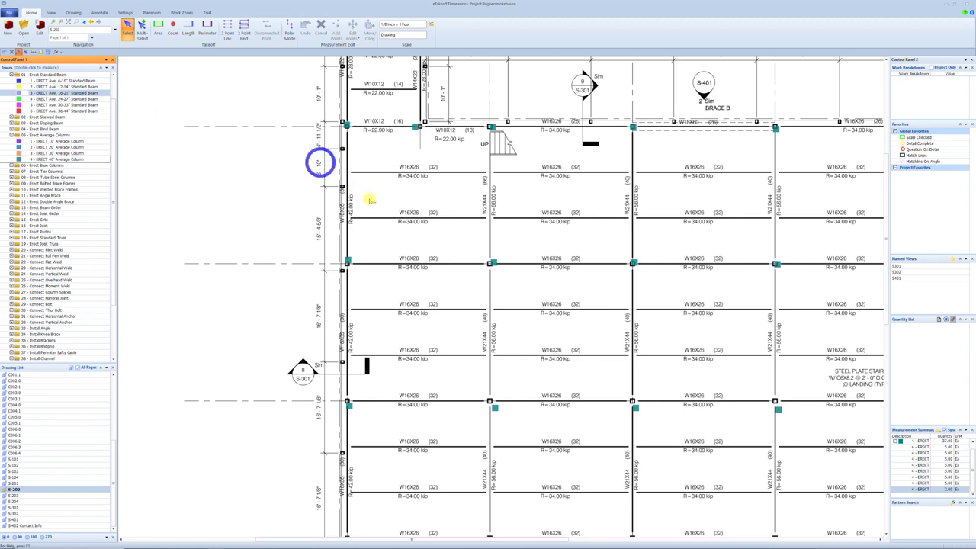
Try to count the W16X26 beams one by one down the first bay below gridline A with the 16-21" beam trace
click(404, 167)
click(401, 216)
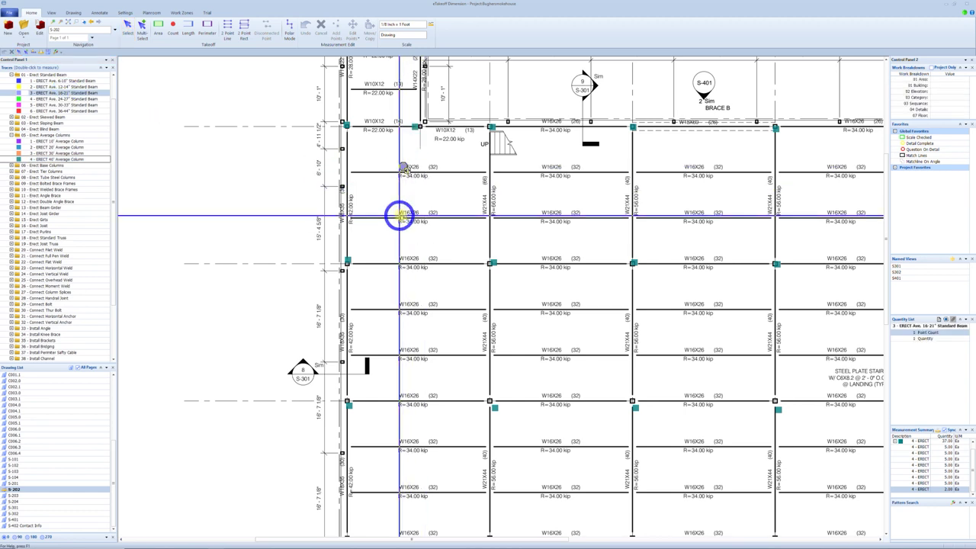
click(406, 264)
click(409, 303)
click(408, 344)
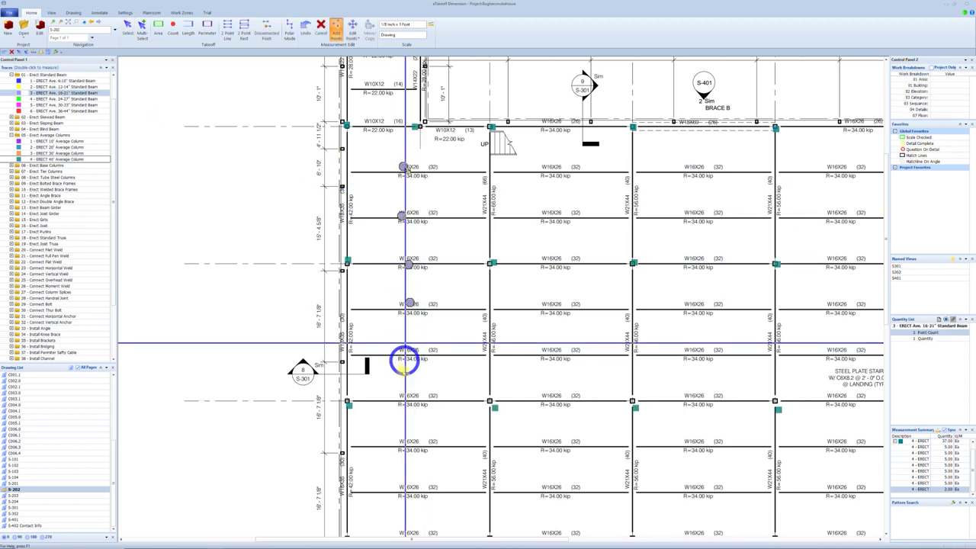
click(405, 389)
click(406, 441)
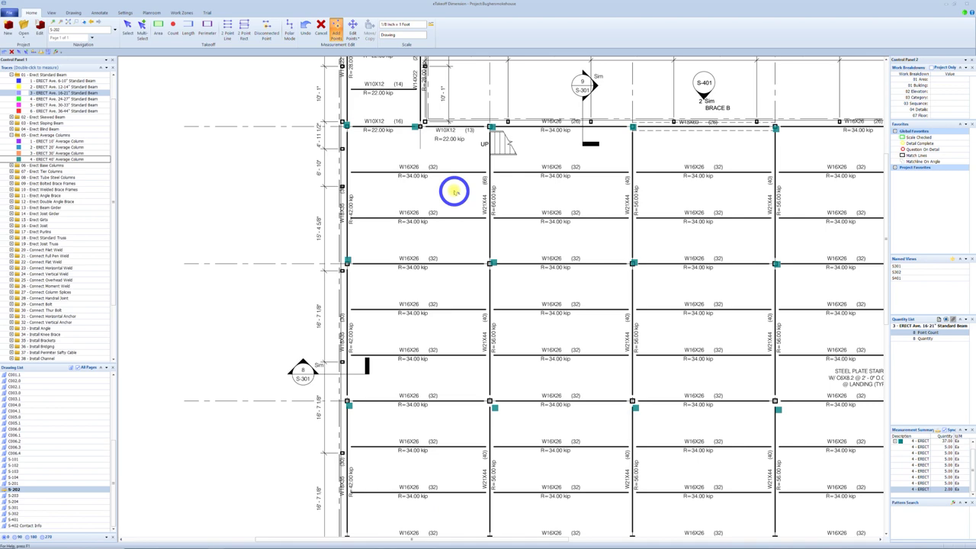
key(Escape)
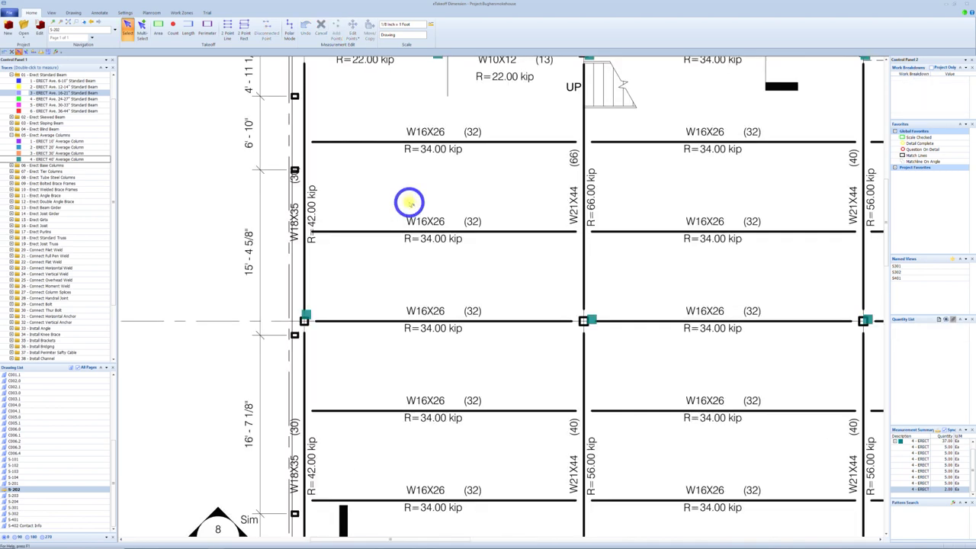
scroll(400, 206, up, 3)
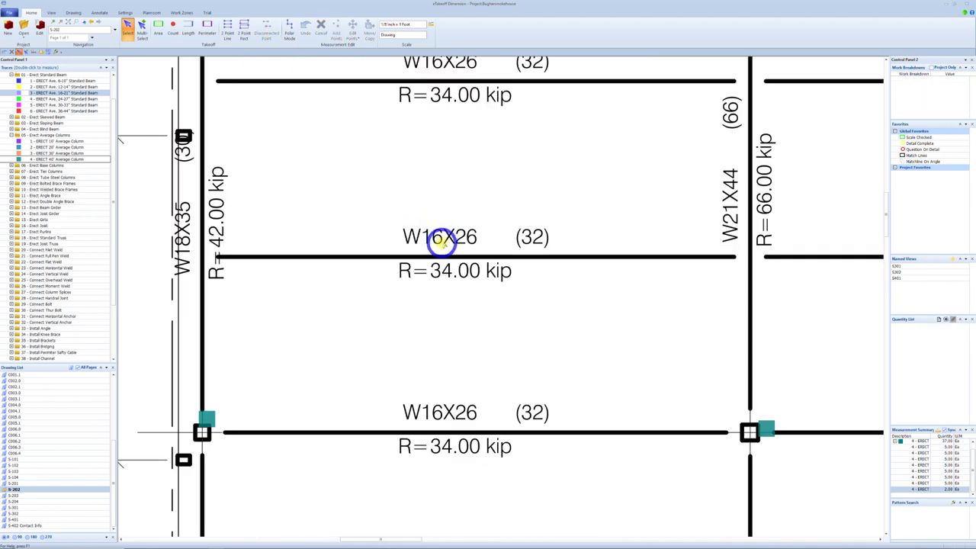
scroll(439, 238, up, 2)
double_click(44, 93)
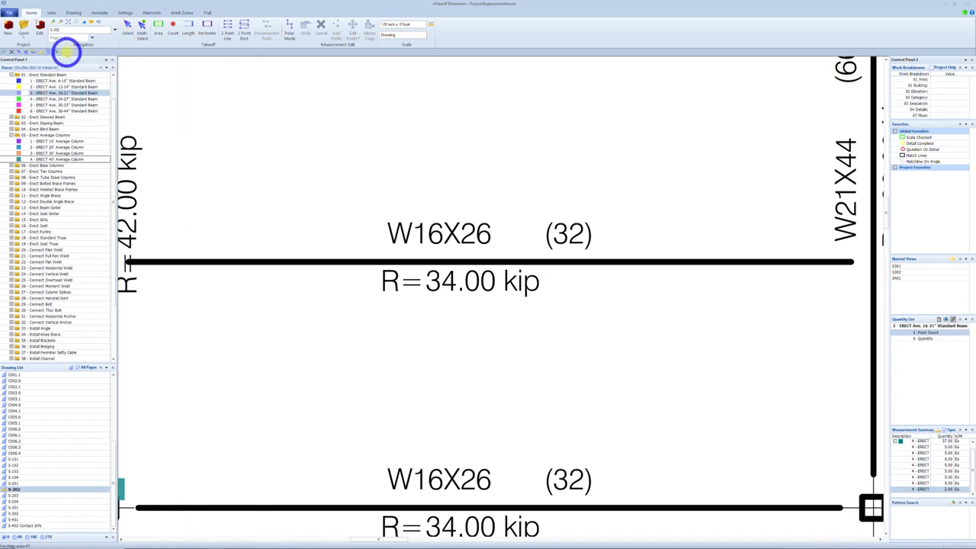
drag(381, 213, 438, 241)
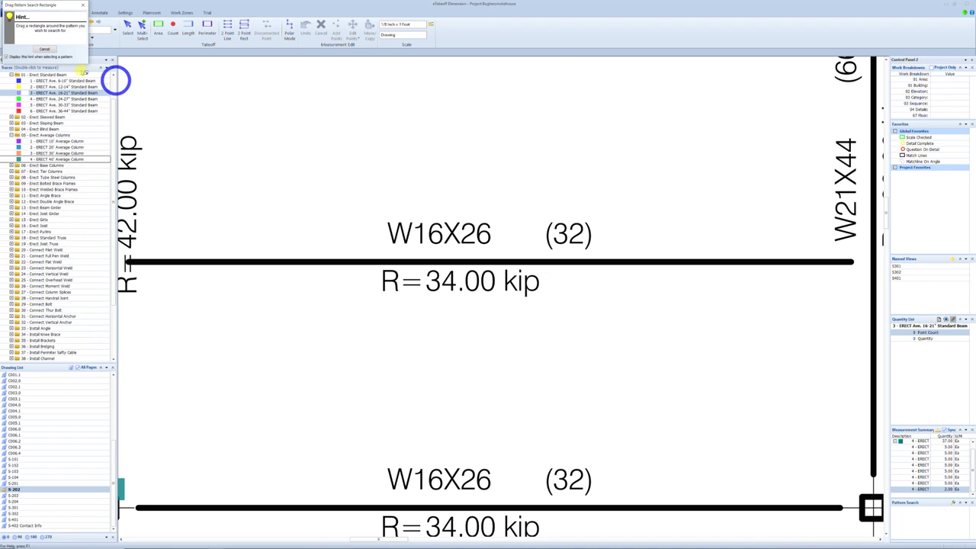
click(44, 48)
drag(205, 102, 206, 104)
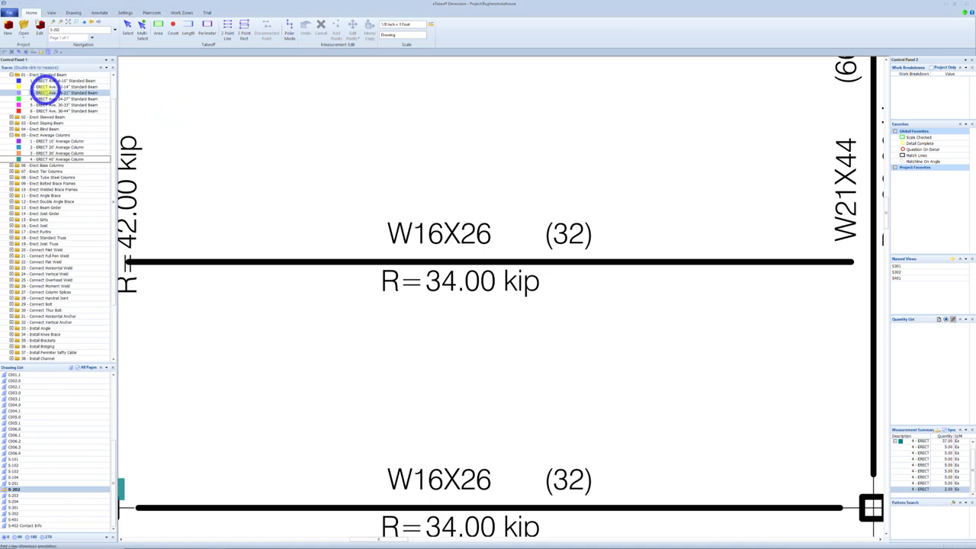
Start a pattern search with the 3 - ERECT Ave. 16-21" Standard Beam trace and capture "W16X" from a W16X26 beam label
click(45, 93)
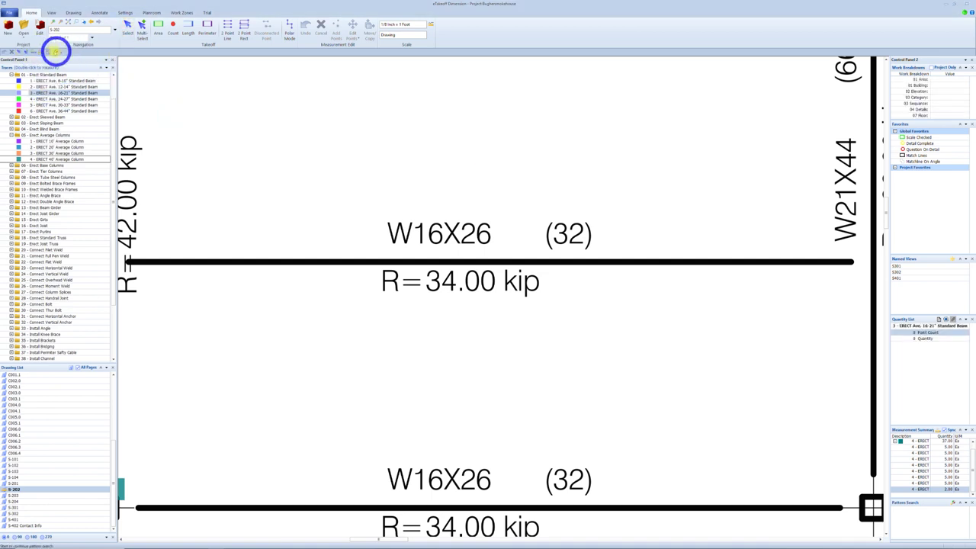
click(55, 53)
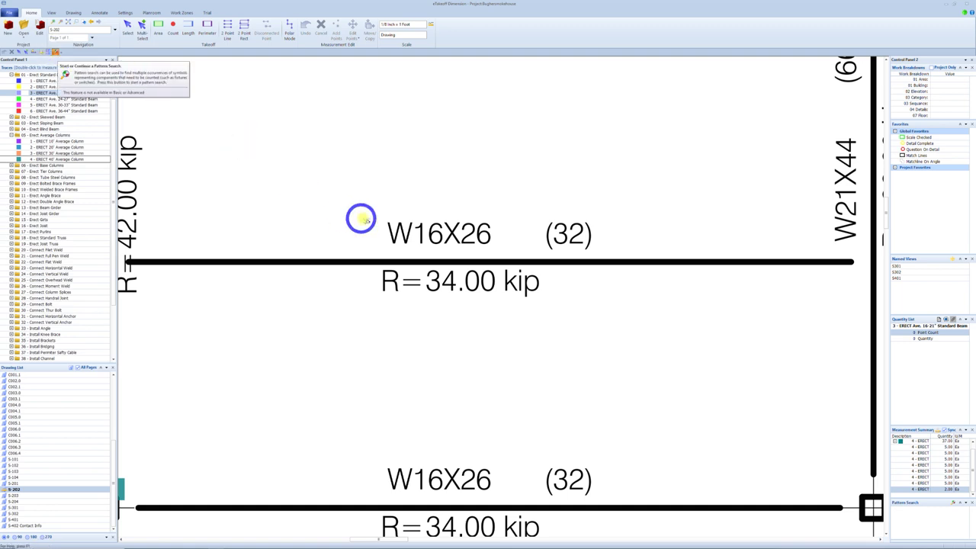
drag(369, 215, 459, 244)
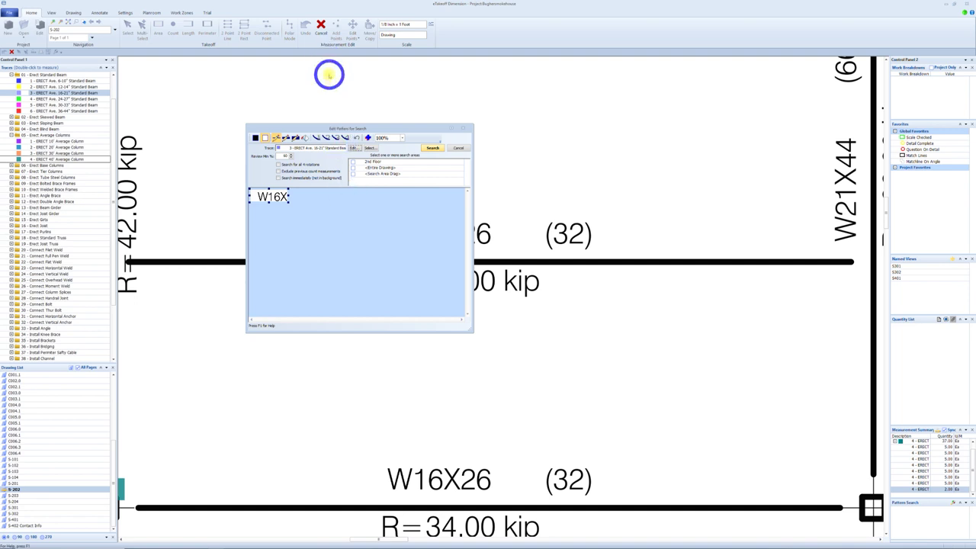
Run the pattern search on the 2nd Floor area immediately, covering all 4 rotations and excluding previous count measurements
click(284, 157)
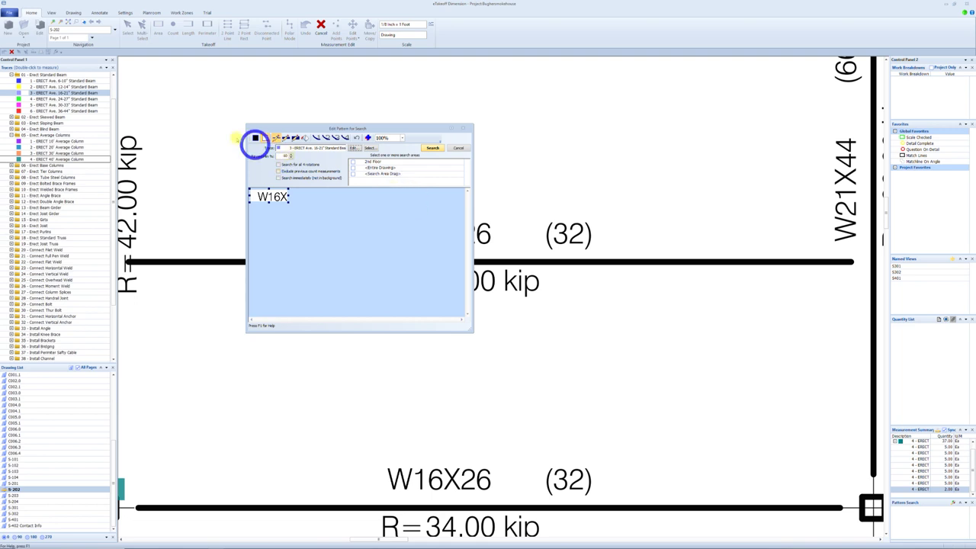
click(278, 166)
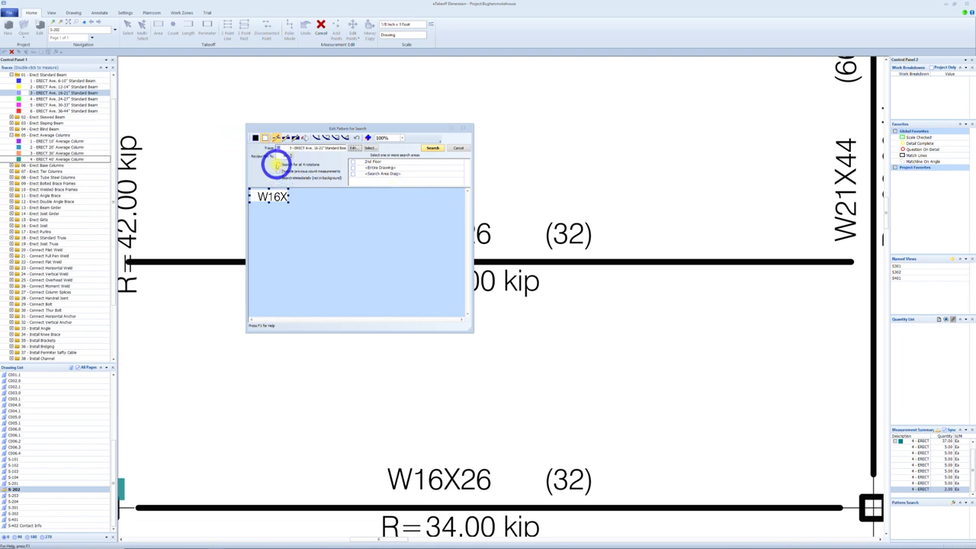
click(280, 167)
click(278, 172)
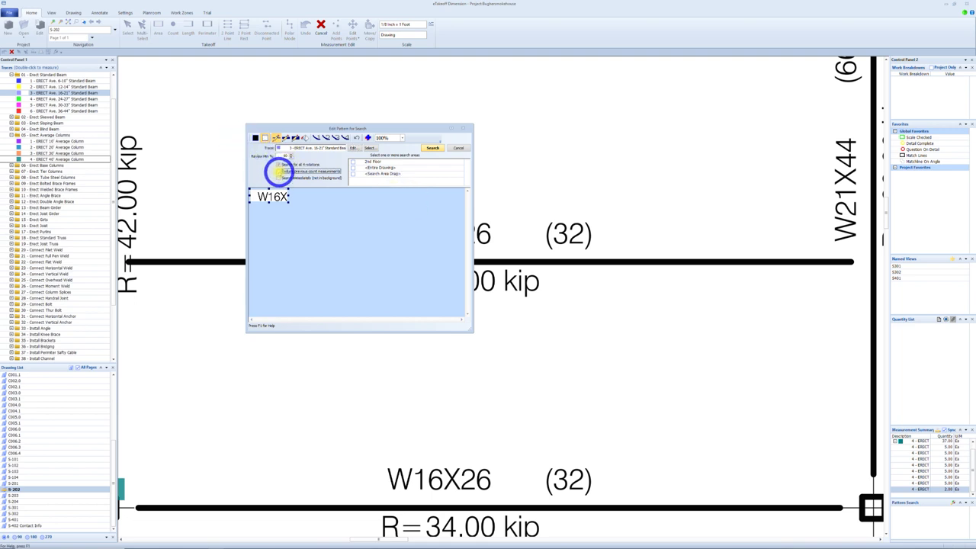
click(279, 178)
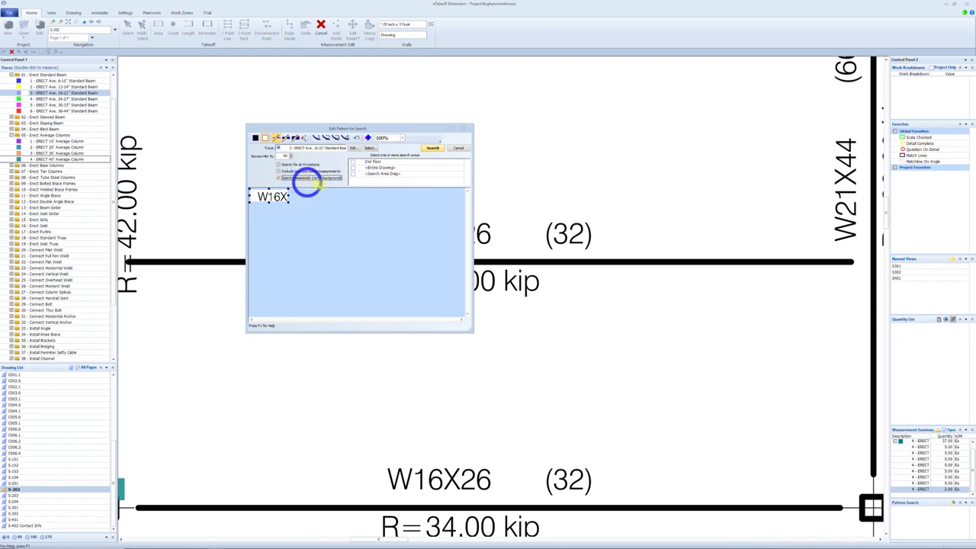
click(353, 162)
click(353, 162)
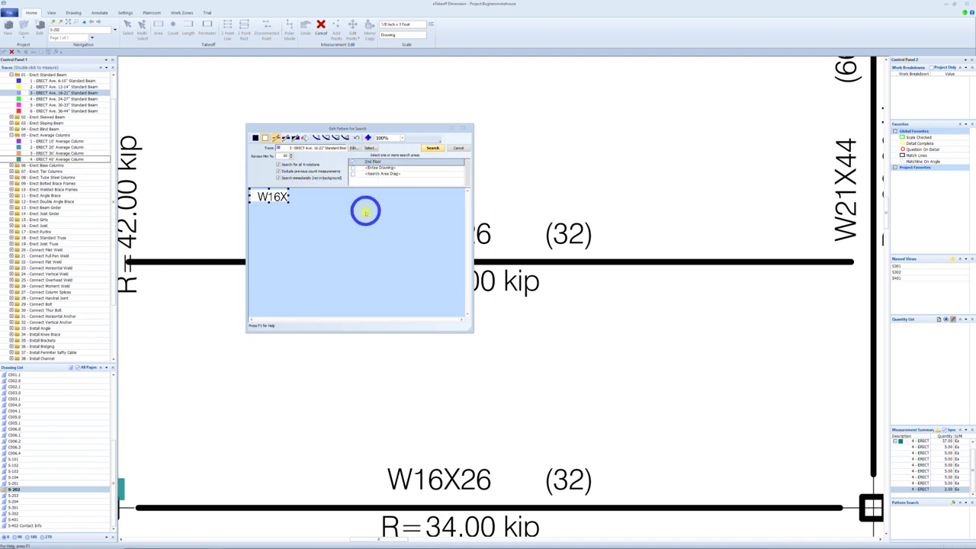
click(433, 147)
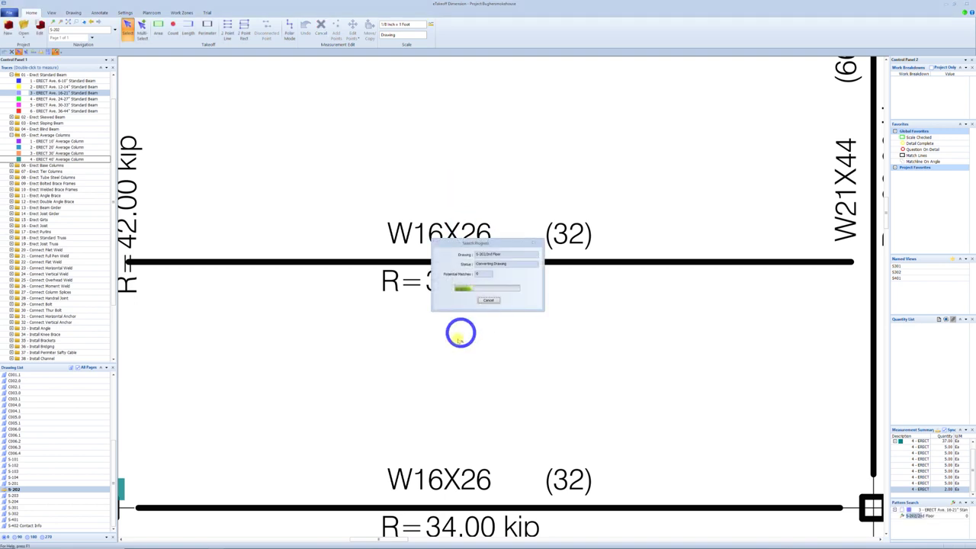
Expand the 26 - Connect Moment Weld trace folder while keeping the upper bay near gridline Z in view
scroll(462, 350, down, 4)
scroll(461, 374, down, 1)
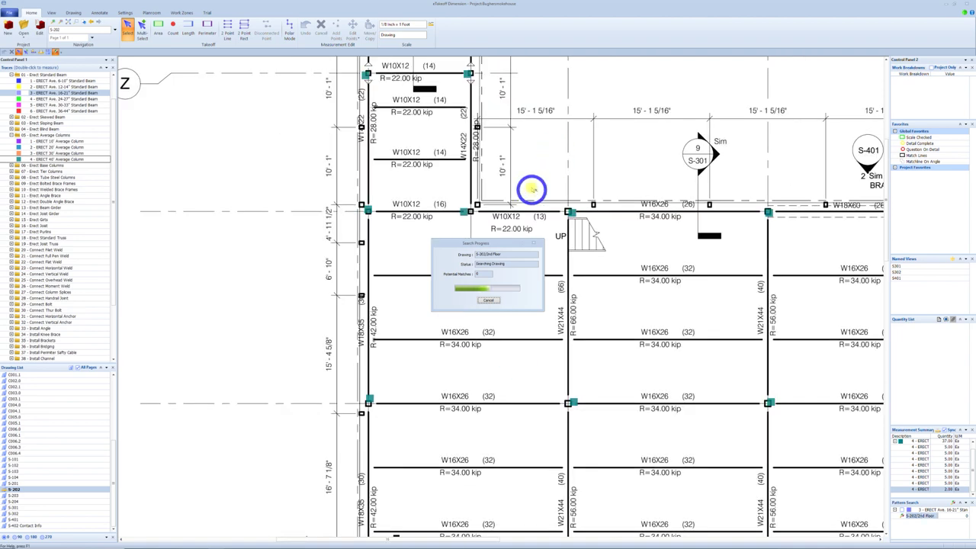
right_drag(522, 167, 548, 152)
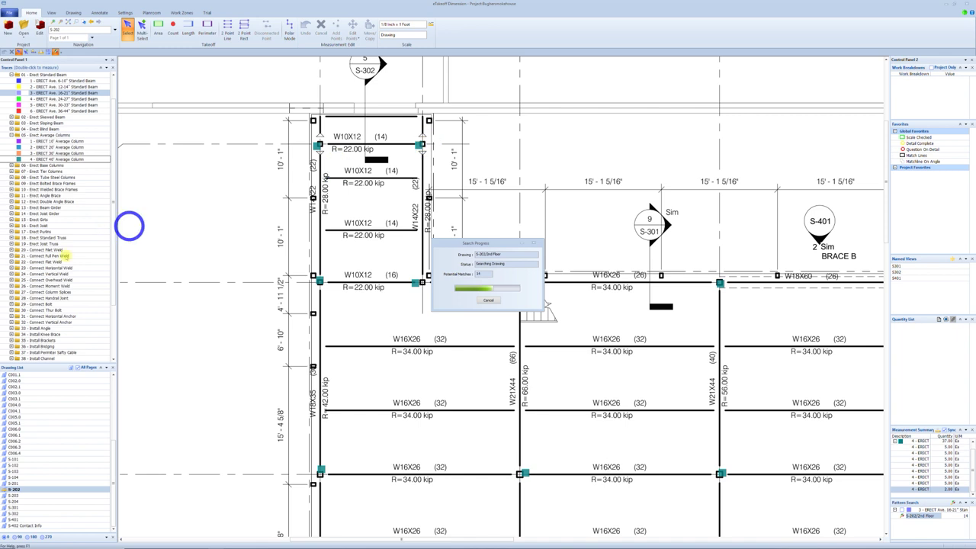
scroll(42, 290, down, 3)
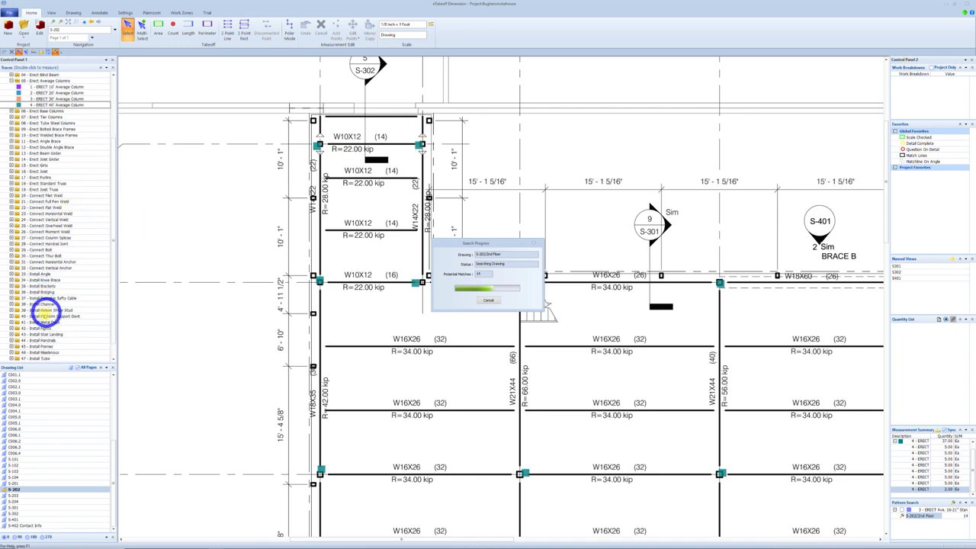
scroll(55, 276, down, 1)
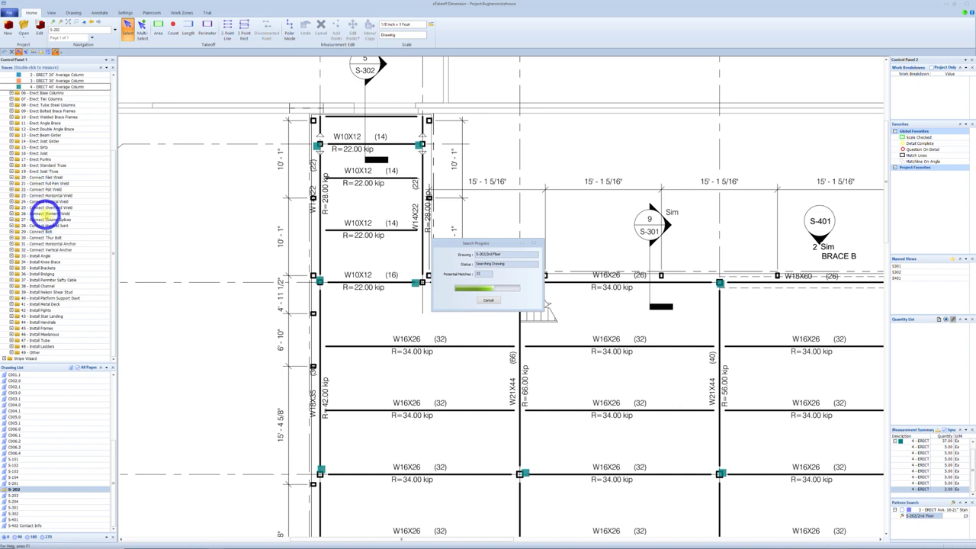
double_click(46, 214)
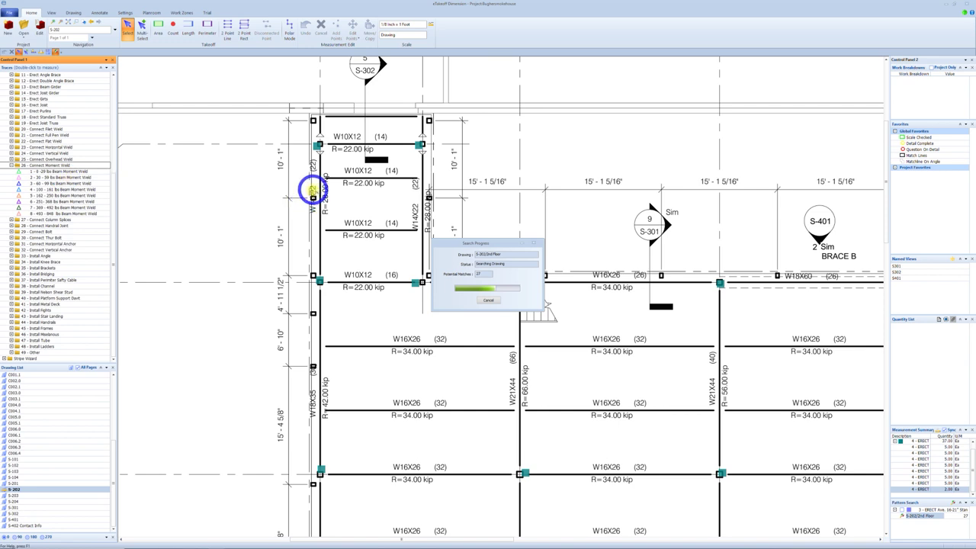
Count the four moment welds above and below the two gridline Z columns with the 1 - 0-29 lbs Beam Moment Weld trace
double_click(56, 170)
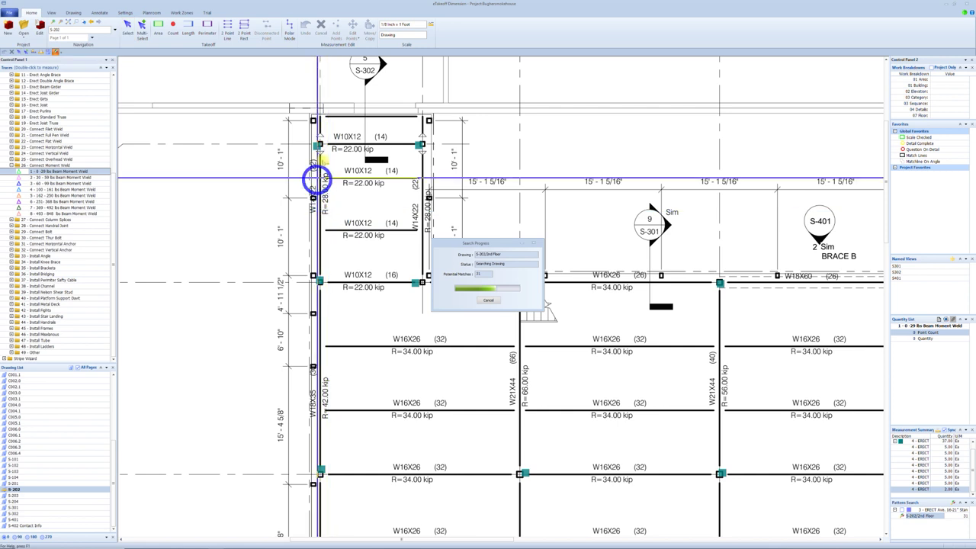
click(320, 153)
click(318, 133)
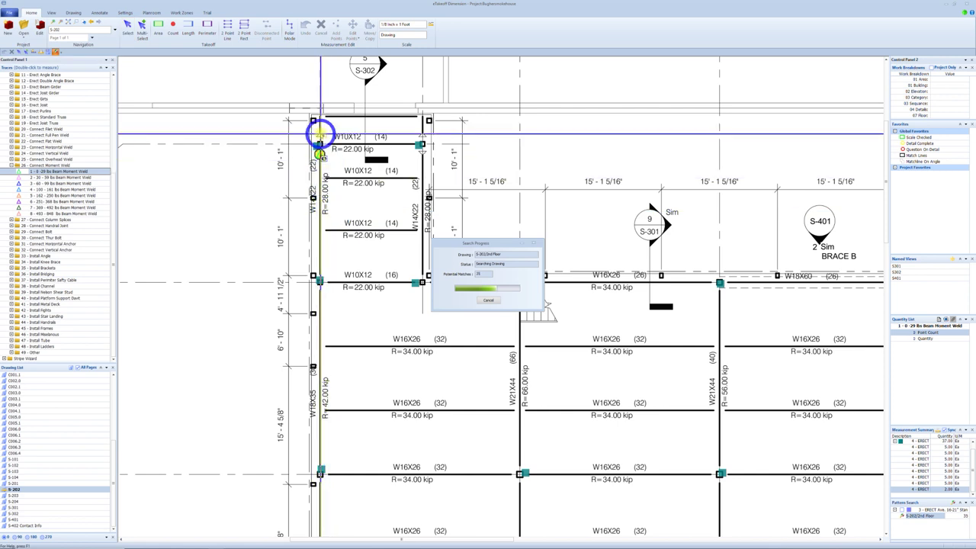
click(422, 135)
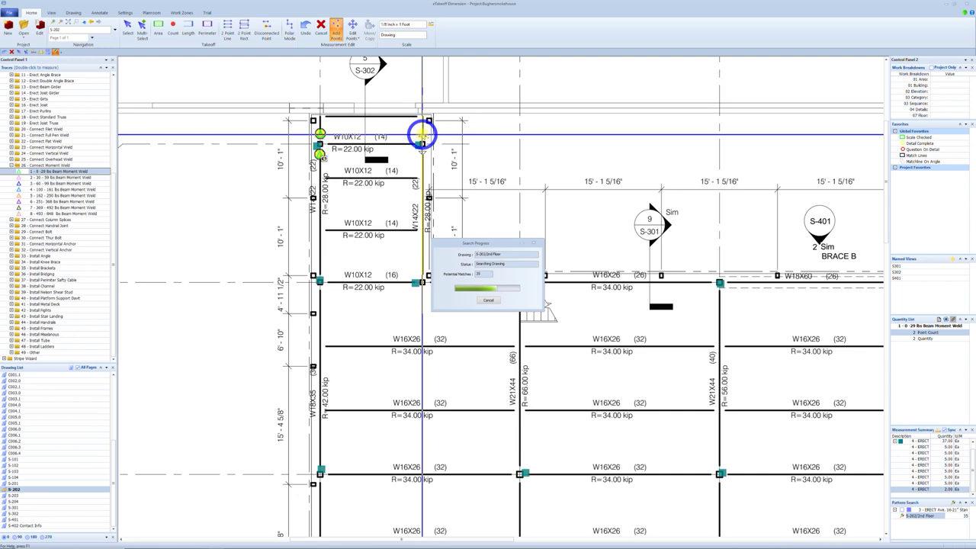
scroll(588, 183, down, 4)
key(Escape)
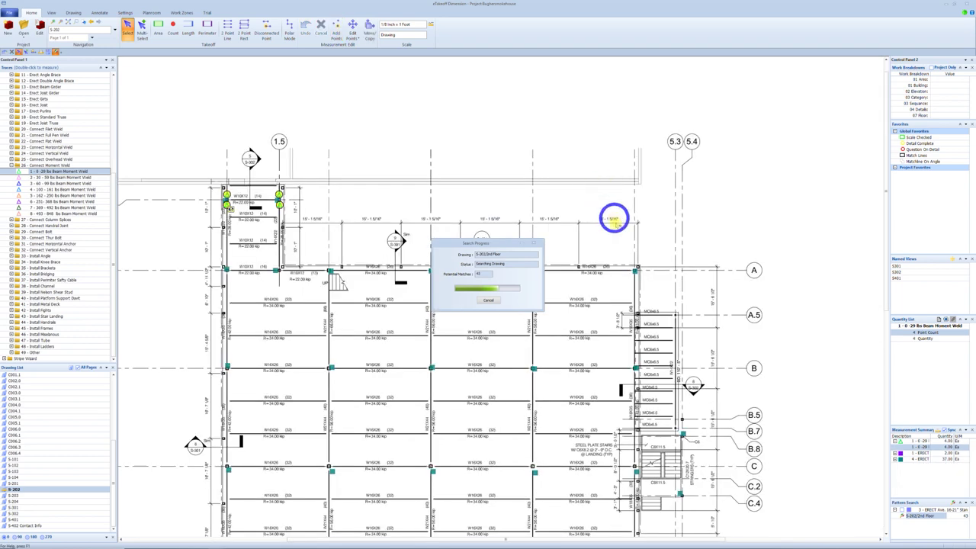
middle_drag(705, 388, 670, 283)
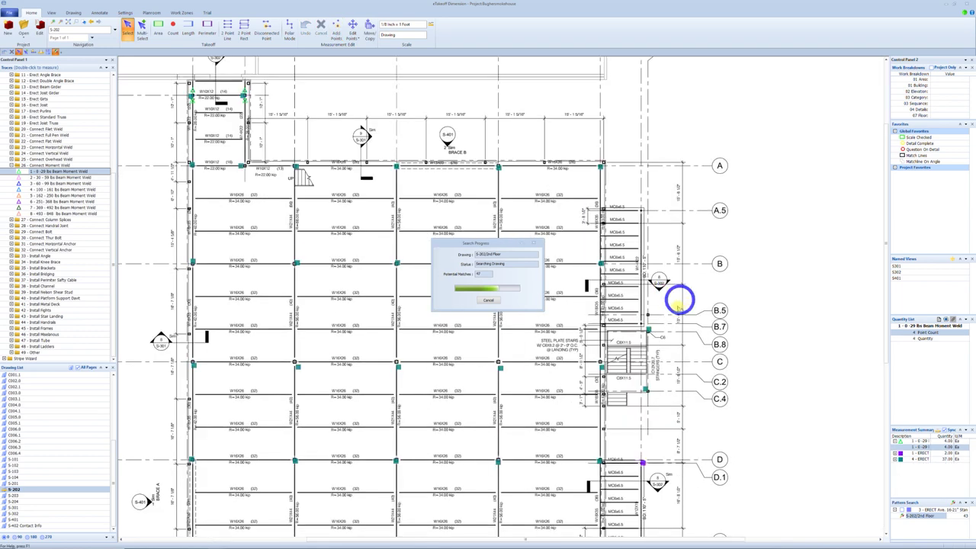
scroll(667, 293, up, 4)
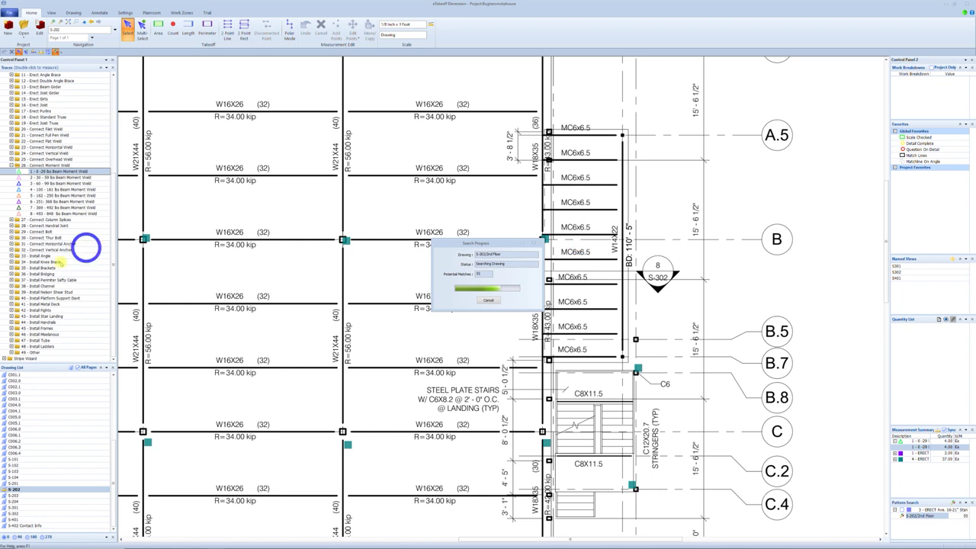
Count the MC6x6.5 beams between gridlines A.5 and B.7 with the 1 - ERECT Ave. 6-10" Standard Beam trace
scroll(61, 250, up, 5)
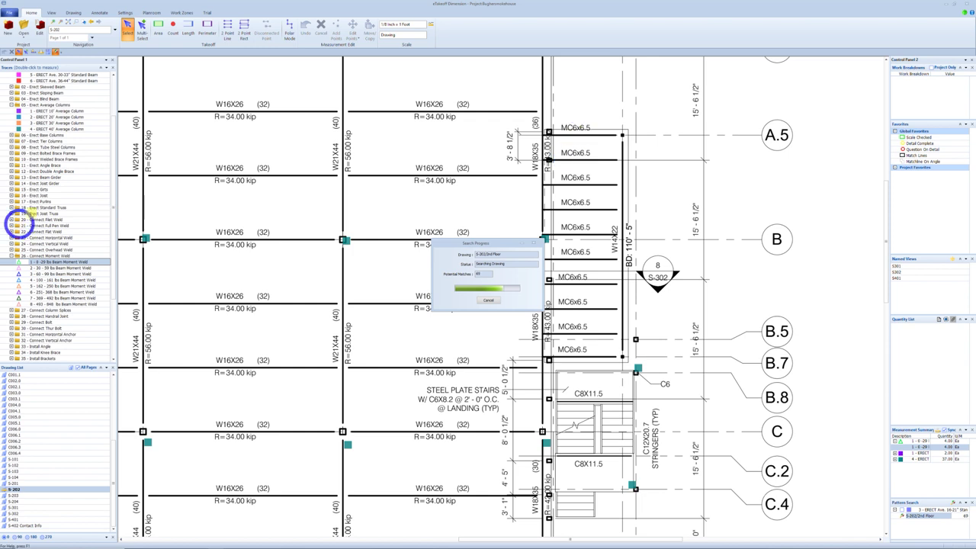
scroll(30, 212, up, 3)
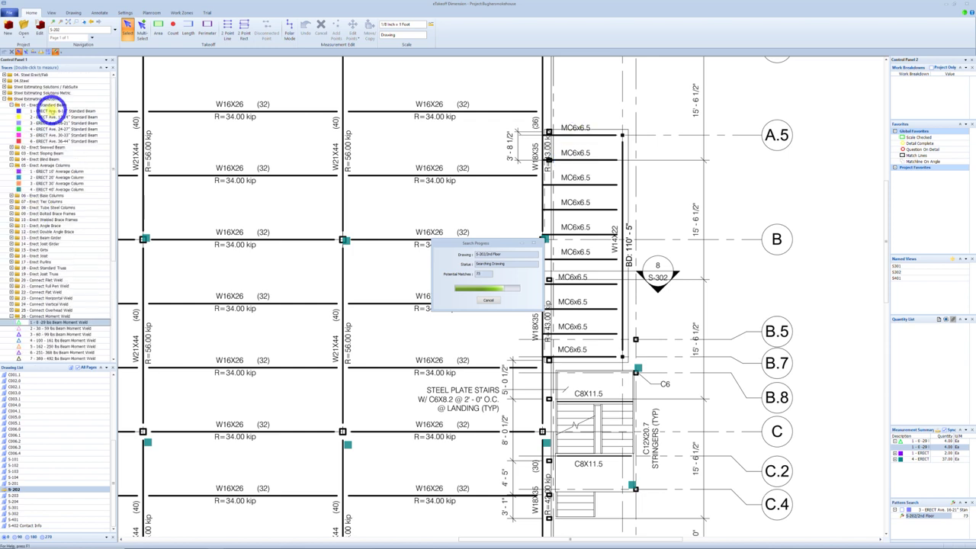
click(55, 111)
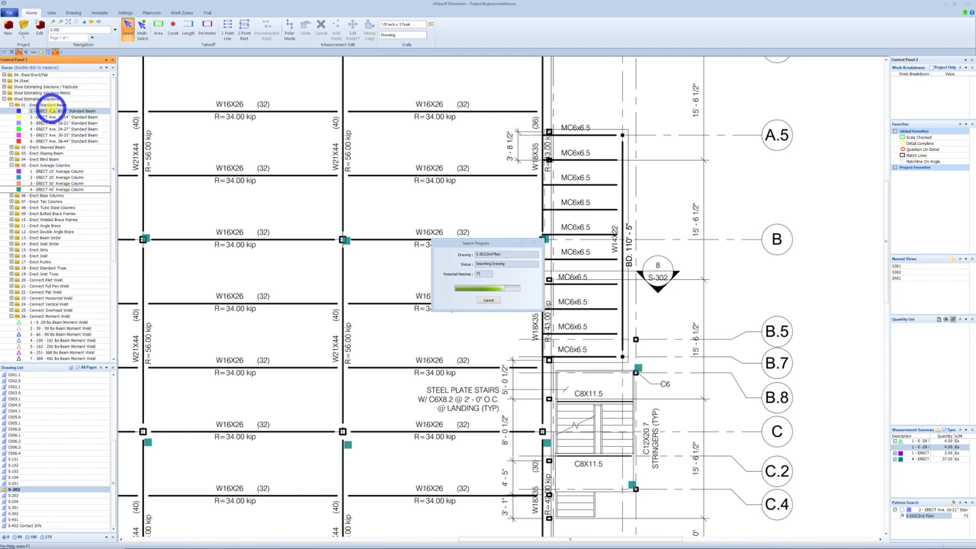
click(582, 133)
click(578, 162)
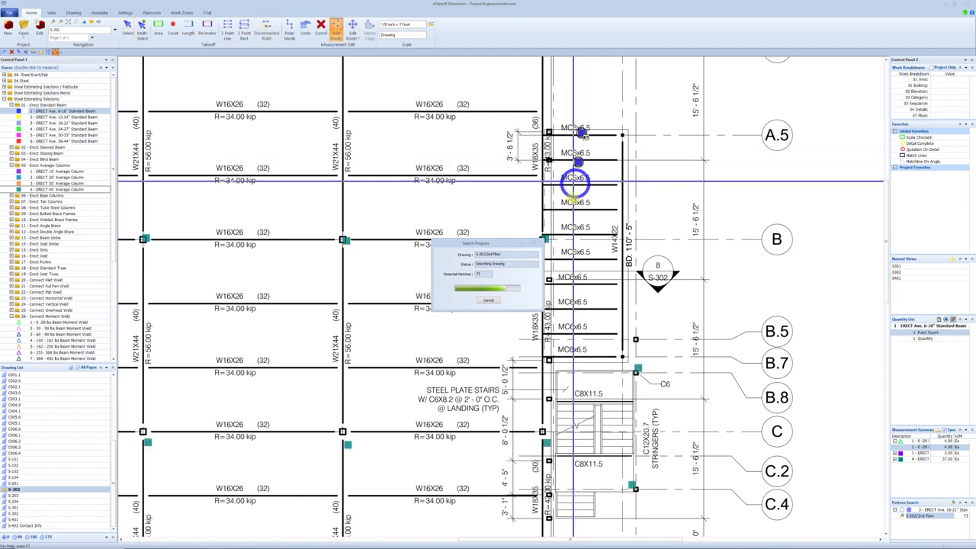
click(575, 184)
click(575, 209)
click(575, 233)
click(574, 256)
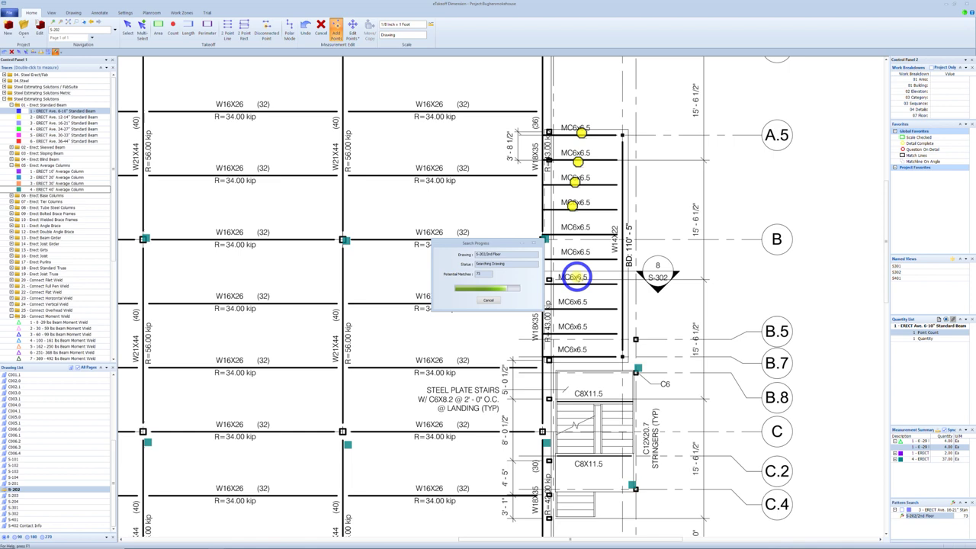
click(577, 278)
click(577, 302)
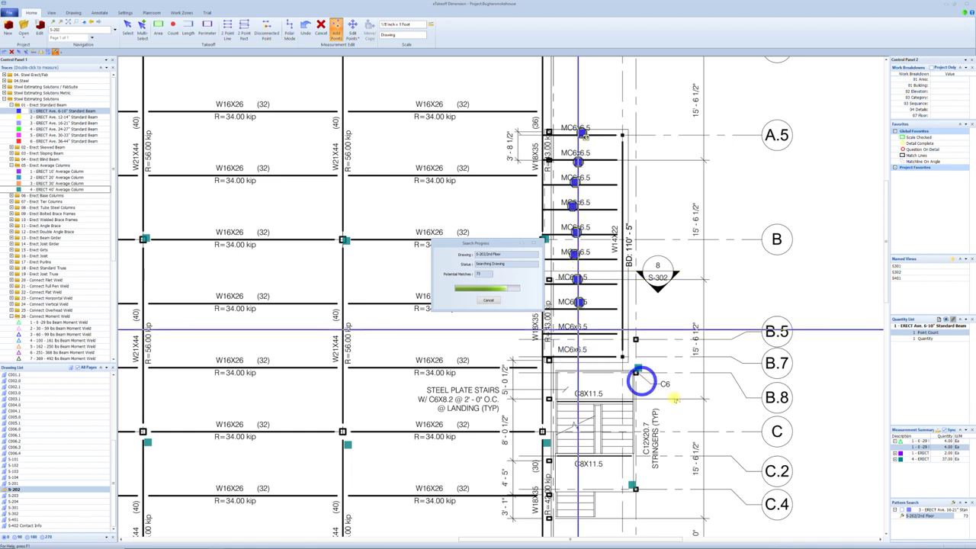
Add the MC6x6.5 beams between gridlines D and E to the same 6-10" Standard Beam count
scroll(641, 381, down, 3)
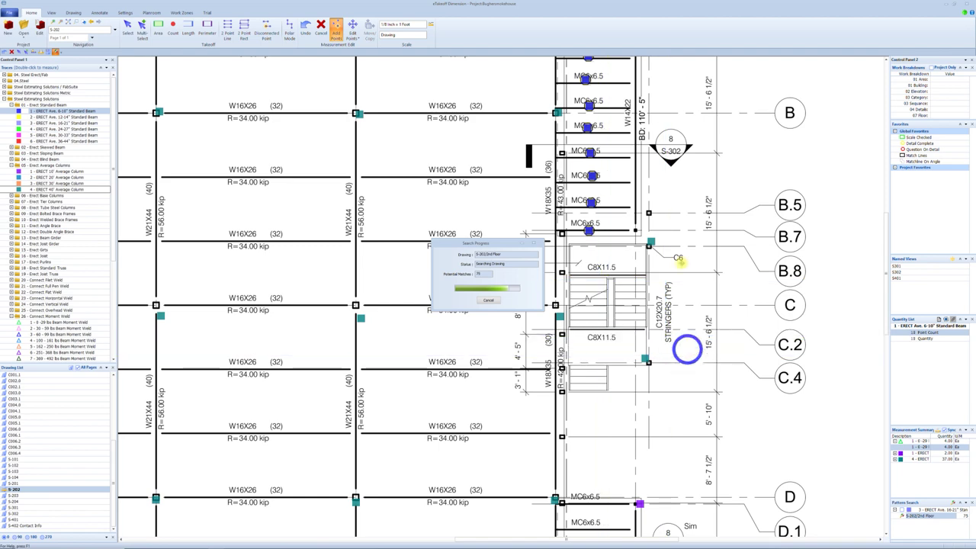
scroll(581, 426, down, 2)
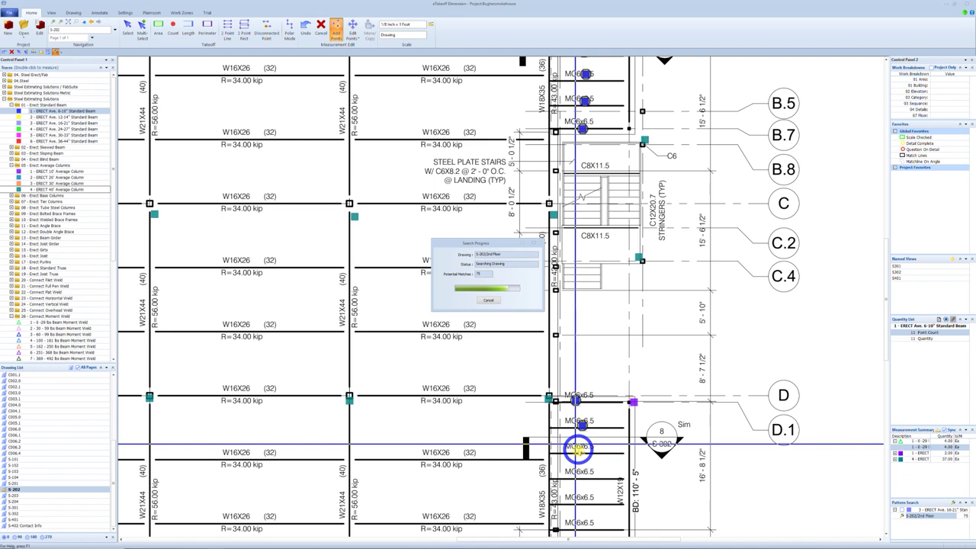
scroll(577, 449, down, 2)
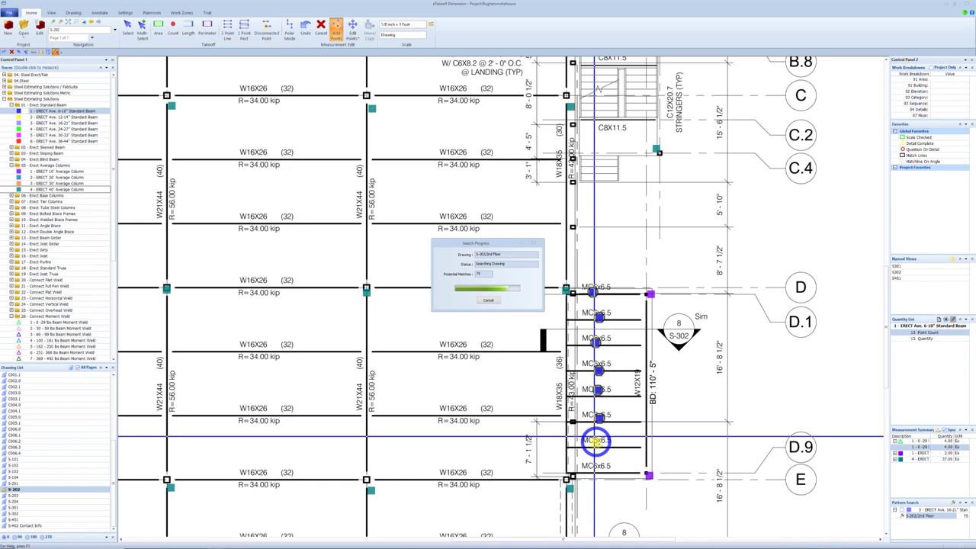
scroll(597, 441, up, 1)
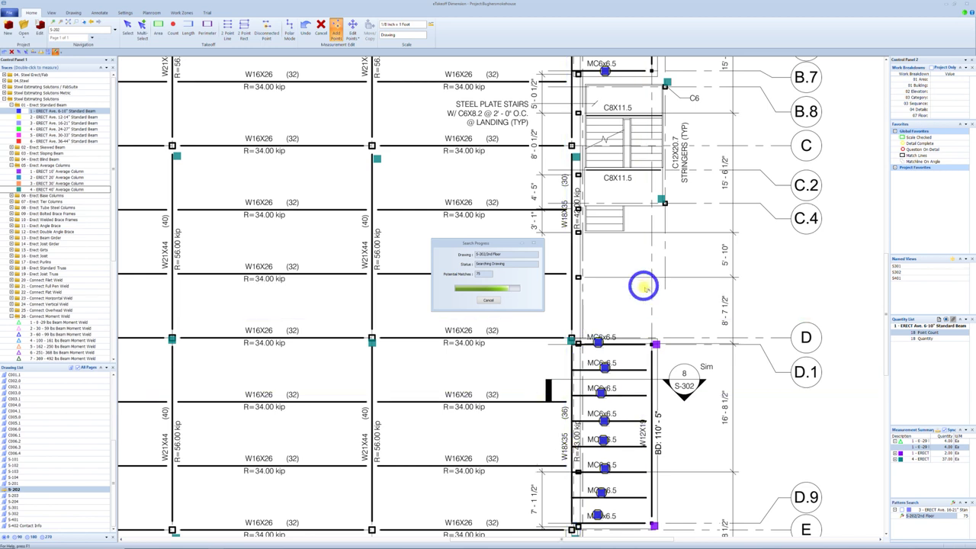
Count the two inner posts of the MC6x6.5 bay near gridlines D.1 and E with the 1 - ERECT 10' Average Column trace
click(67, 172)
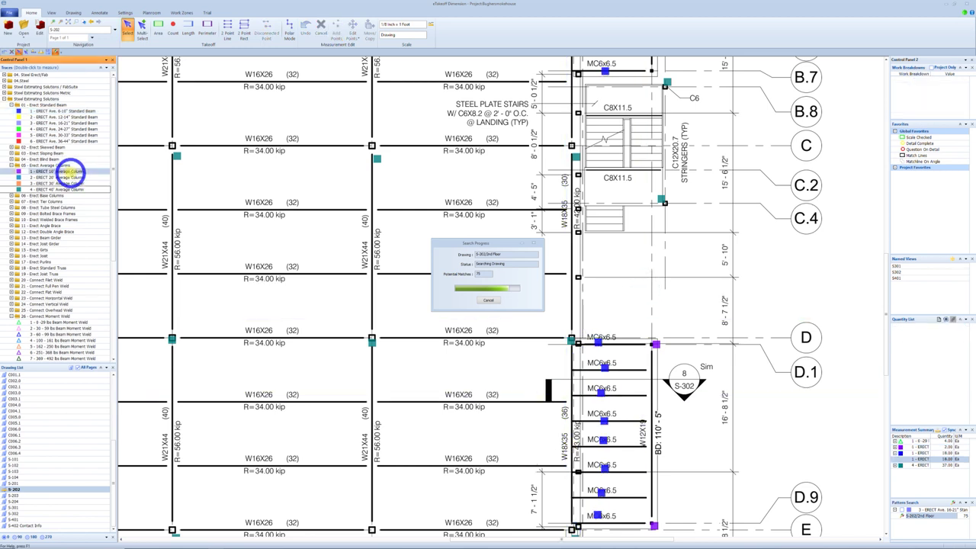
click(595, 372)
click(581, 346)
click(579, 526)
click(645, 280)
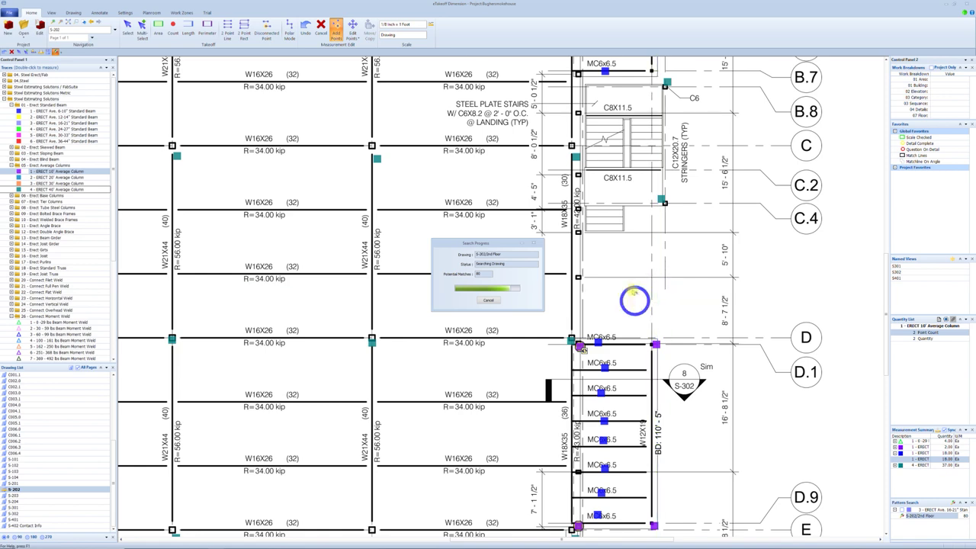
Examine the 2nd Floor plan for uncounted posts and columns, especially along gridline F and the outer bays
scroll(456, 386, down, 3)
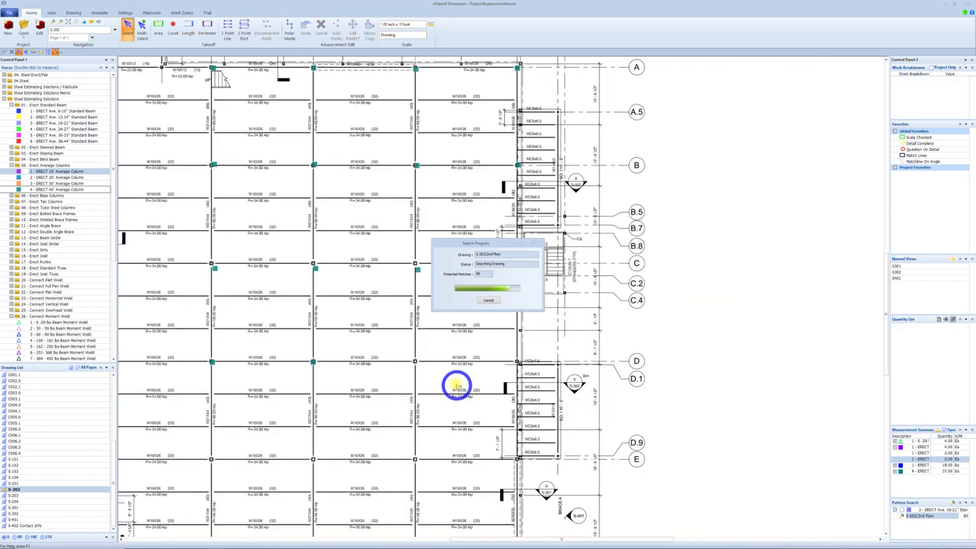
middle_drag(427, 446, 468, 430)
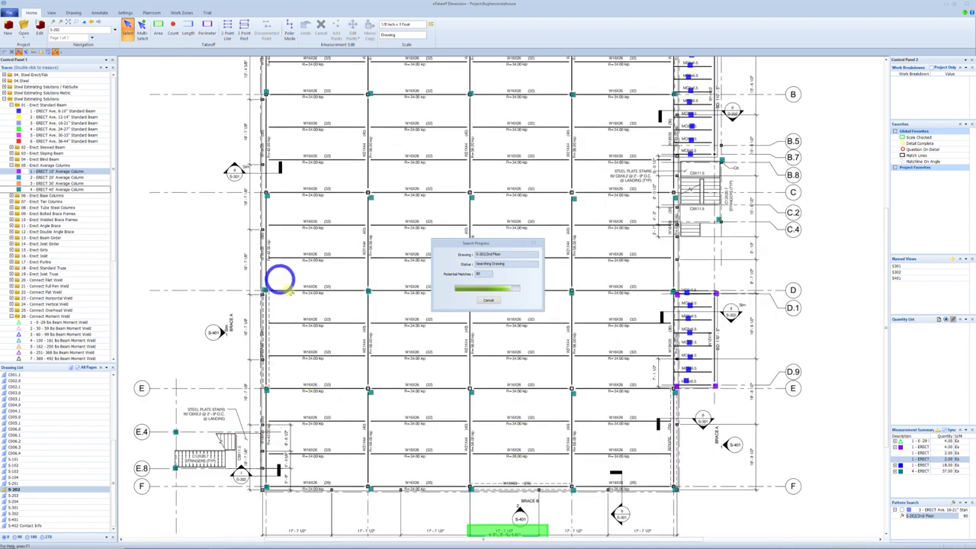
scroll(369, 500, up, 2)
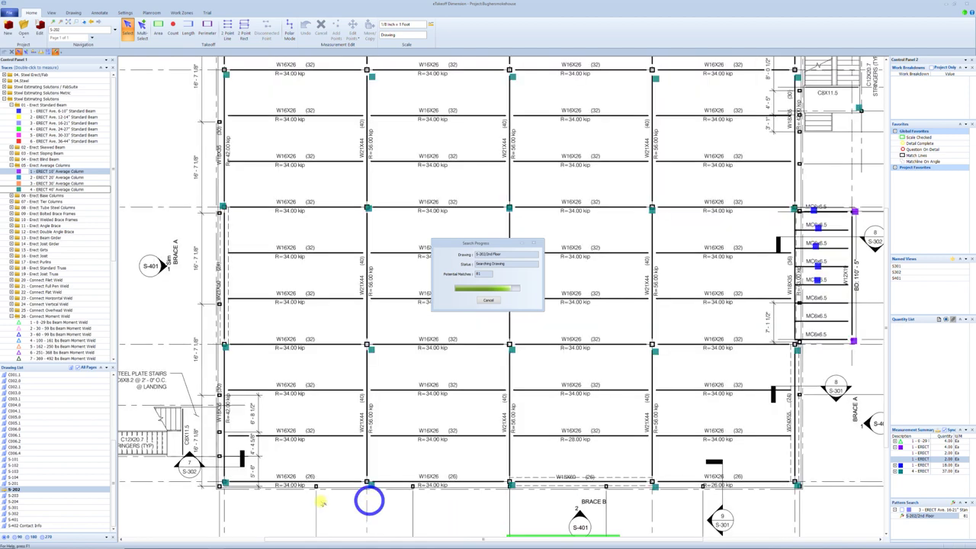
scroll(369, 500, up, 2)
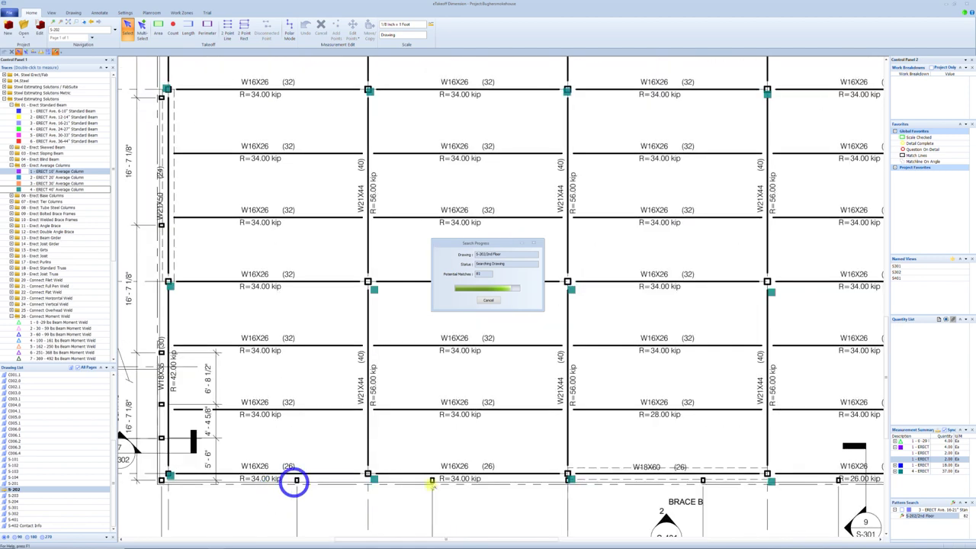
scroll(361, 396, down, 2)
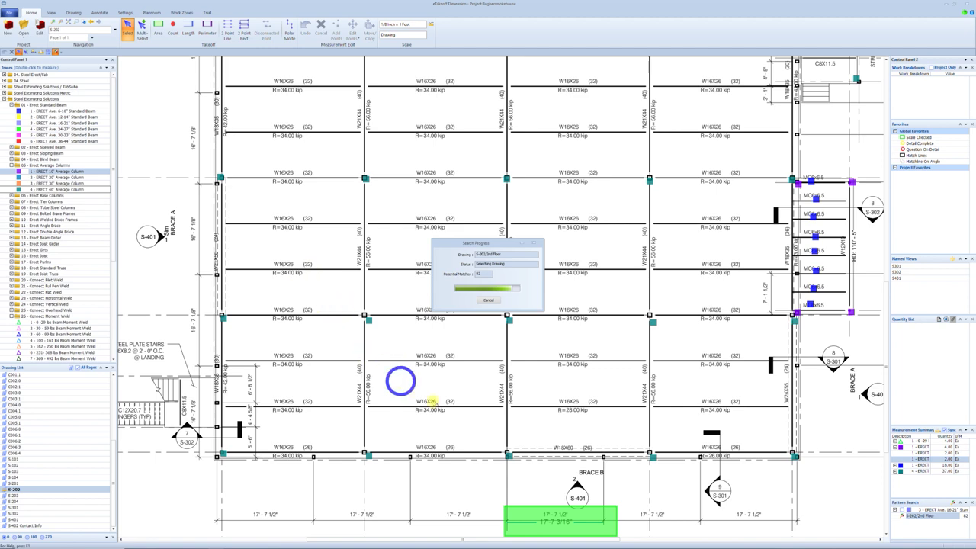
scroll(427, 400, down, 2)
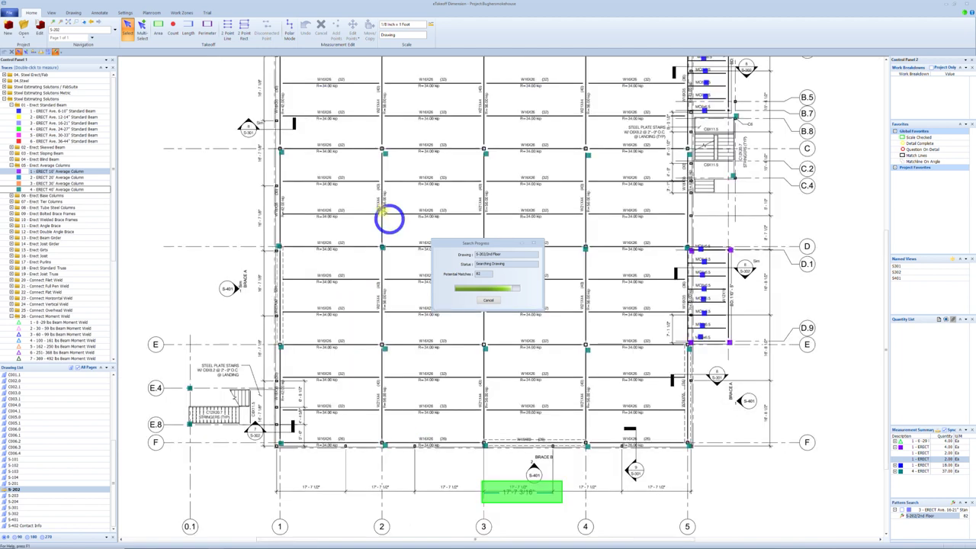
scroll(380, 223, up, 2)
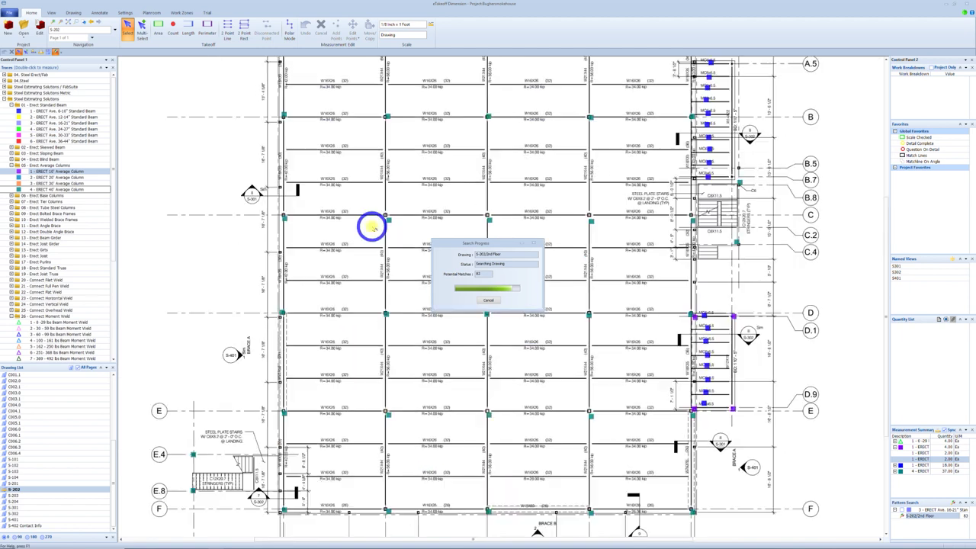
scroll(373, 228, up, 3)
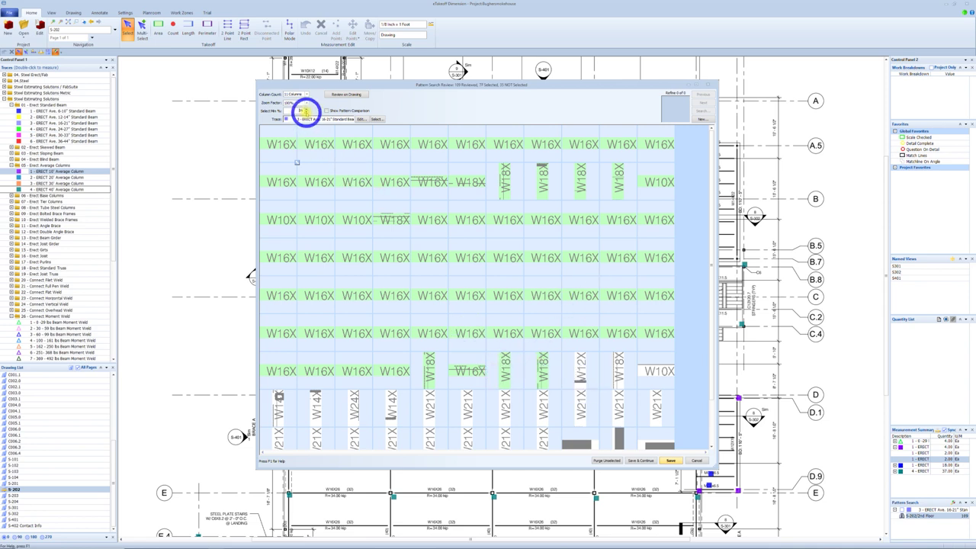
Try lower and higher minimum match percentages for the selected W16X search results in the pattern search review
click(307, 113)
click(306, 112)
click(306, 113)
click(307, 113)
click(306, 112)
click(307, 113)
click(306, 113)
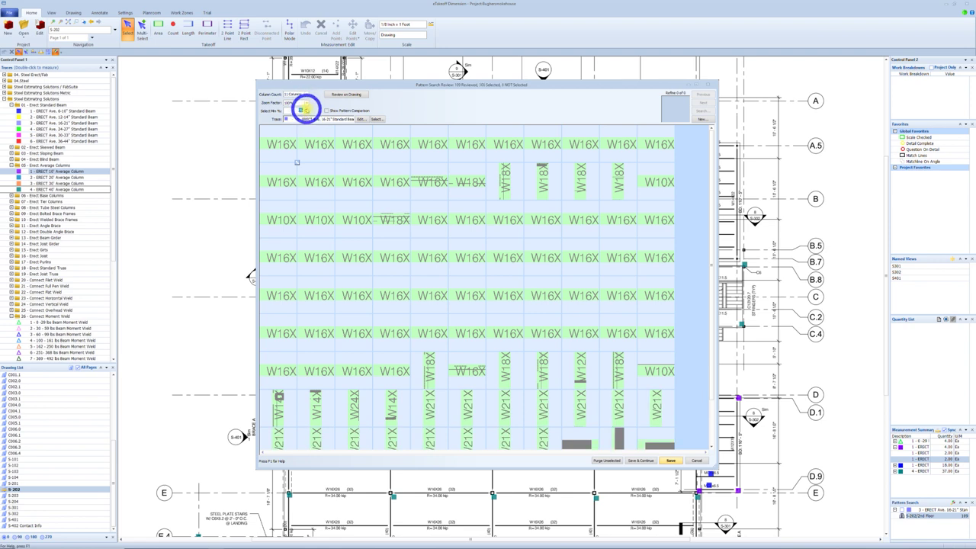
click(306, 109)
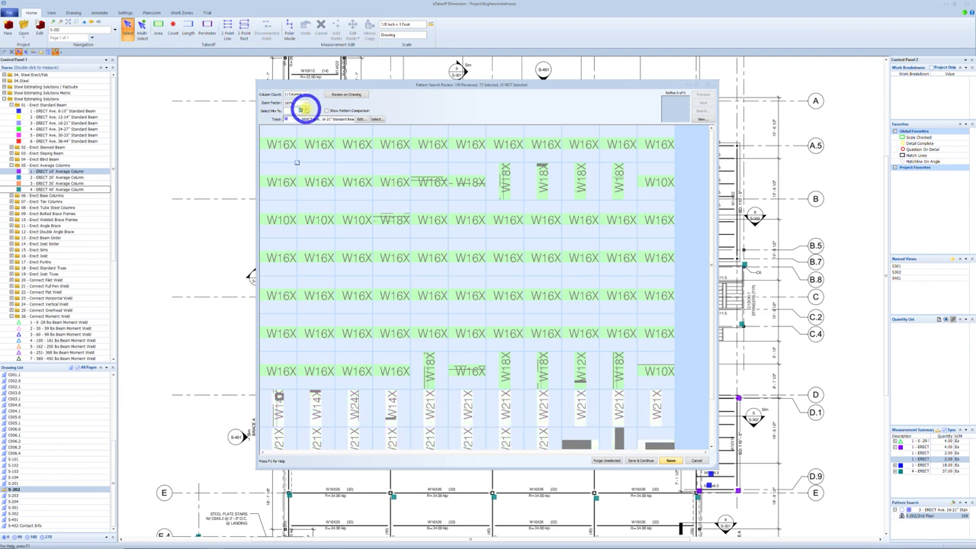
click(306, 111)
click(305, 110)
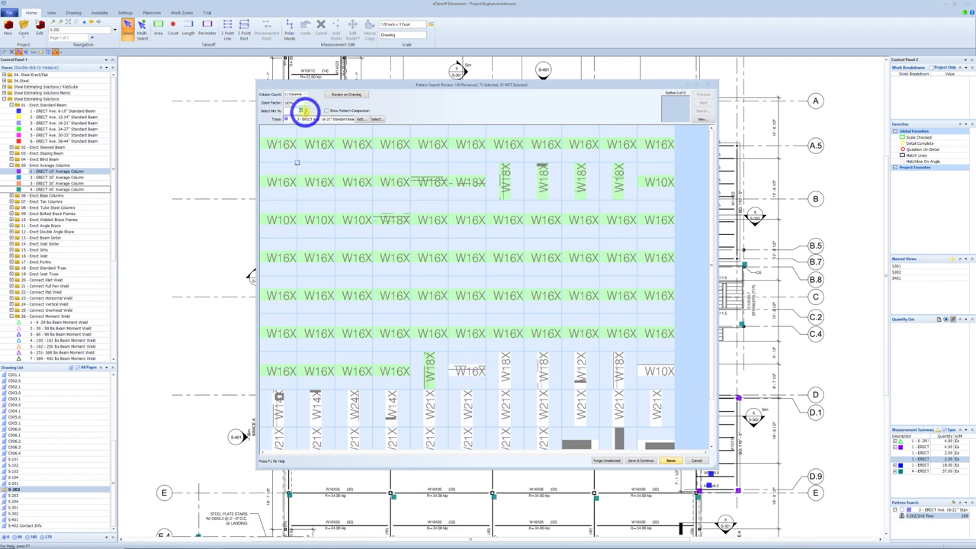
Lower the minimum match percentage so the W21X labels are selected while the solid-block matches stay unselected
scroll(468, 298, down, 2)
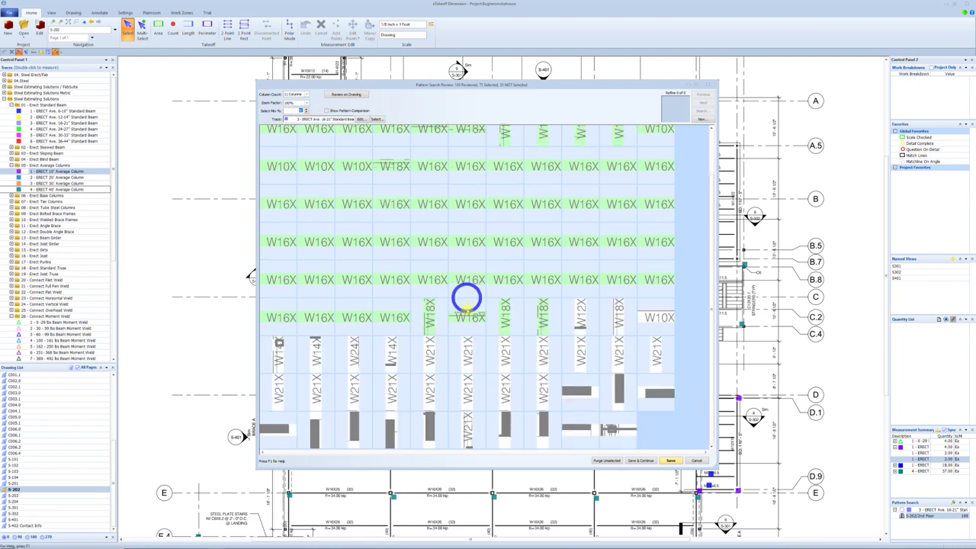
click(505, 389)
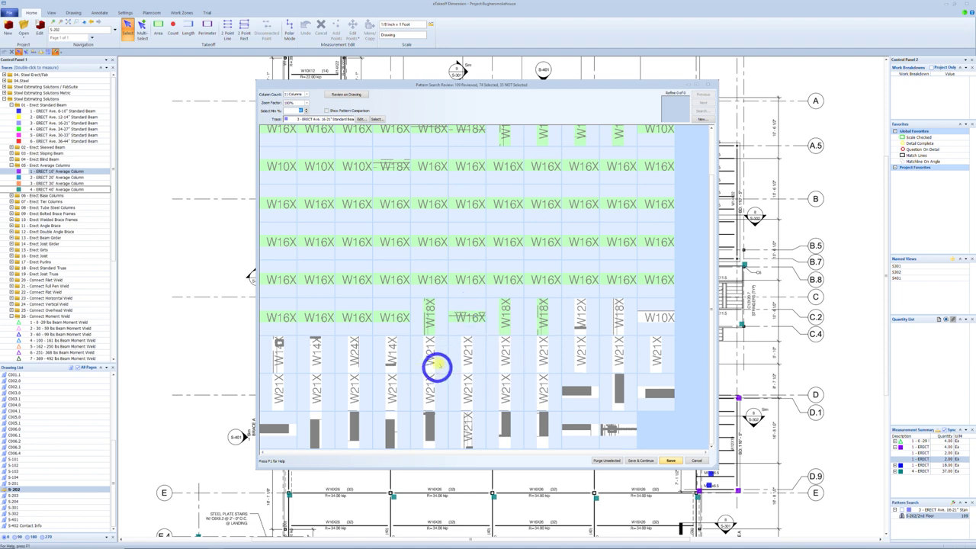
click(318, 107)
click(304, 110)
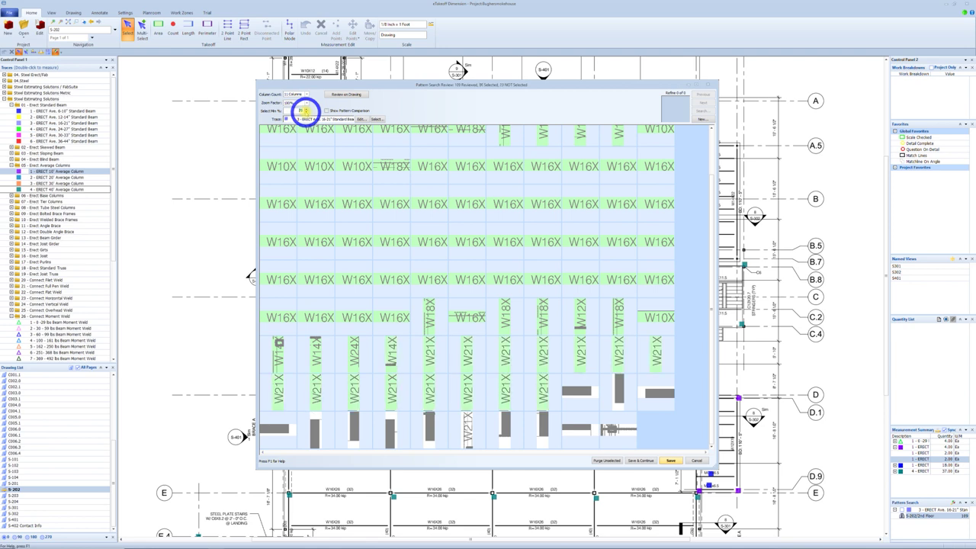
click(307, 112)
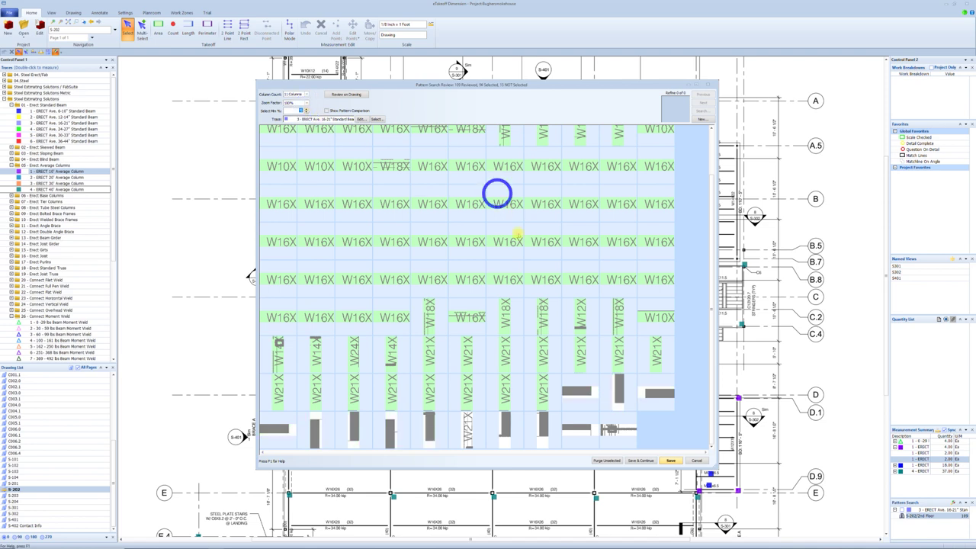
Include the leftover W21X match and exclude the W14X, W24X, W12X and lower W10X matches from the selection
click(466, 426)
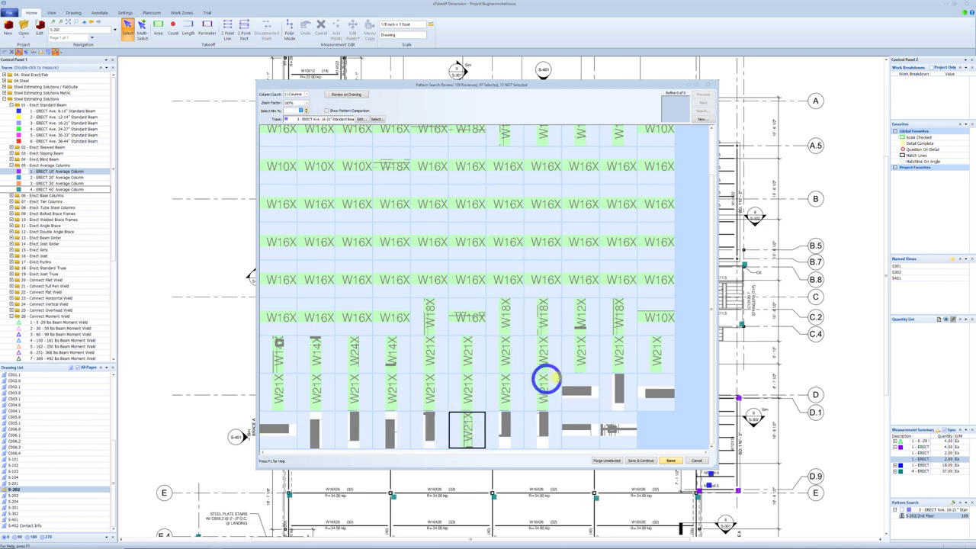
click(282, 351)
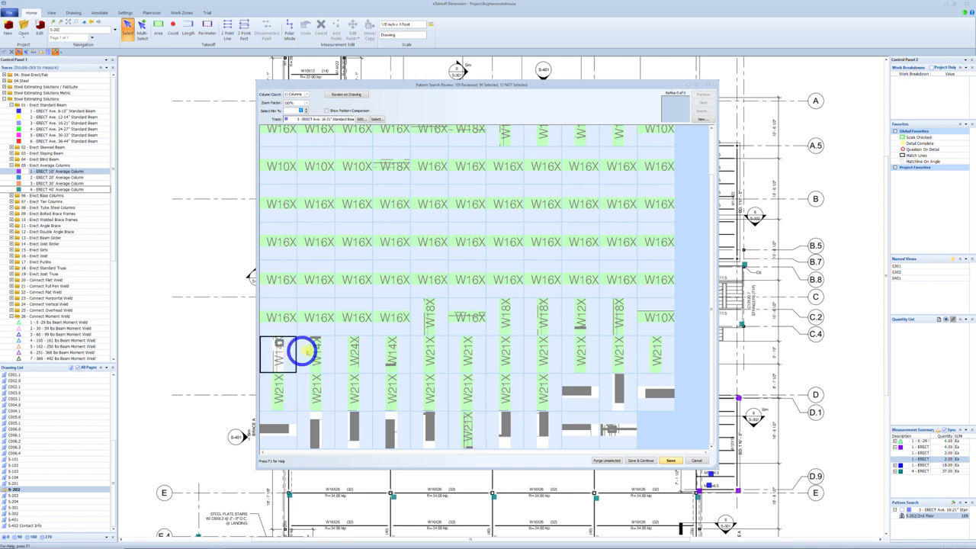
click(343, 353)
click(391, 353)
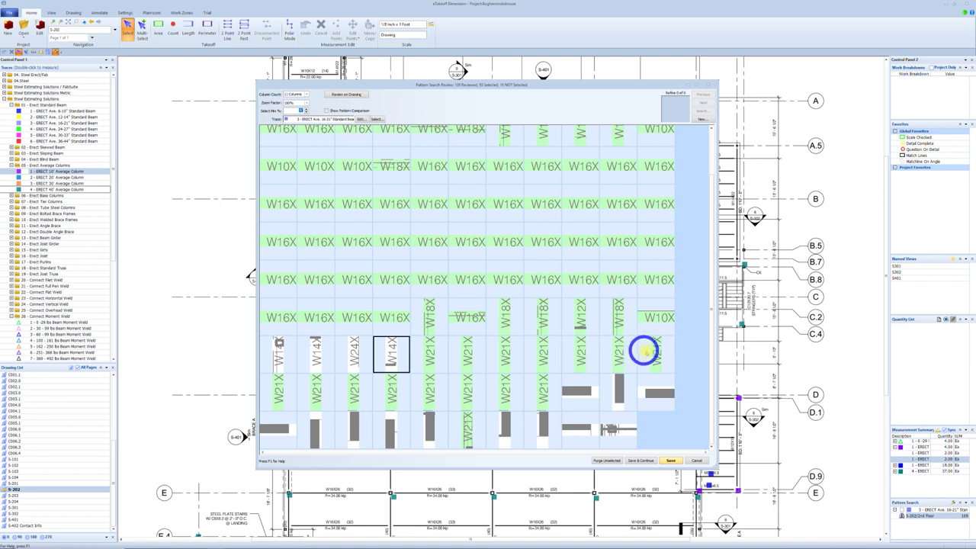
click(658, 319)
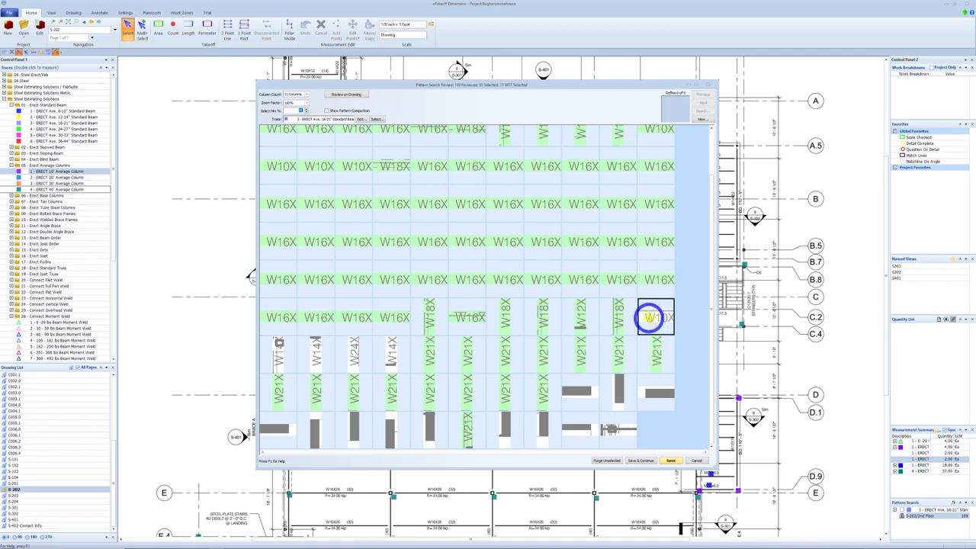
click(579, 315)
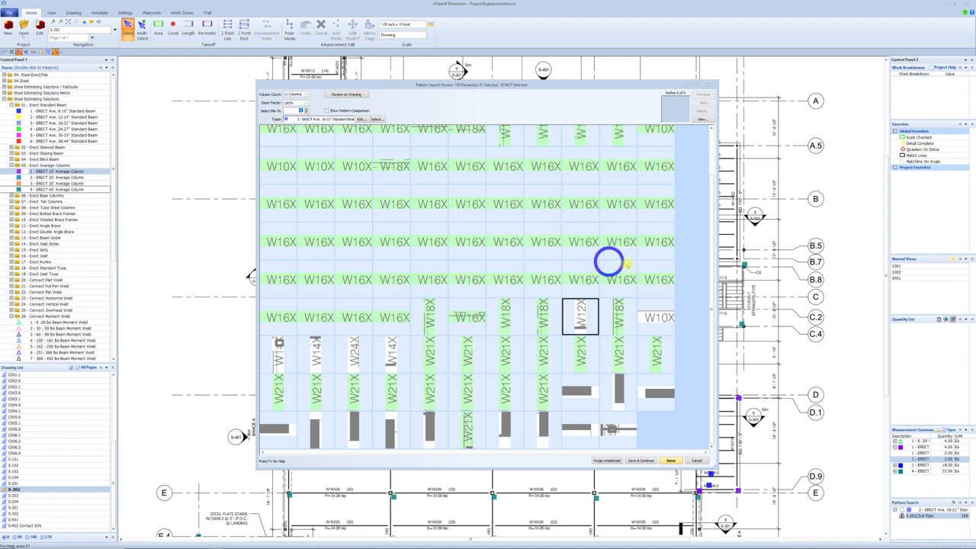
Exclude the four remaining W10X matches in the upper rows of the pattern search review
click(283, 167)
click(315, 168)
click(348, 168)
scroll(565, 210, up, 1)
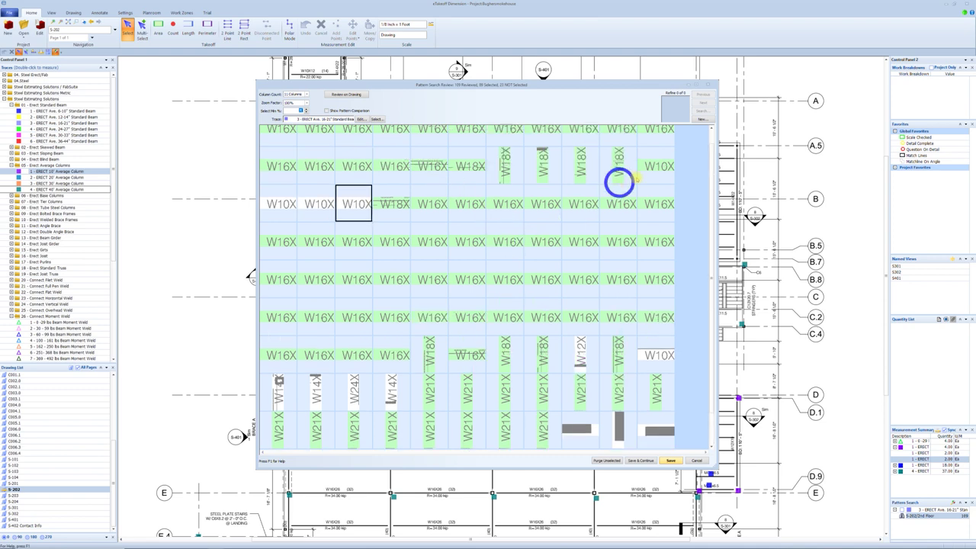
click(654, 168)
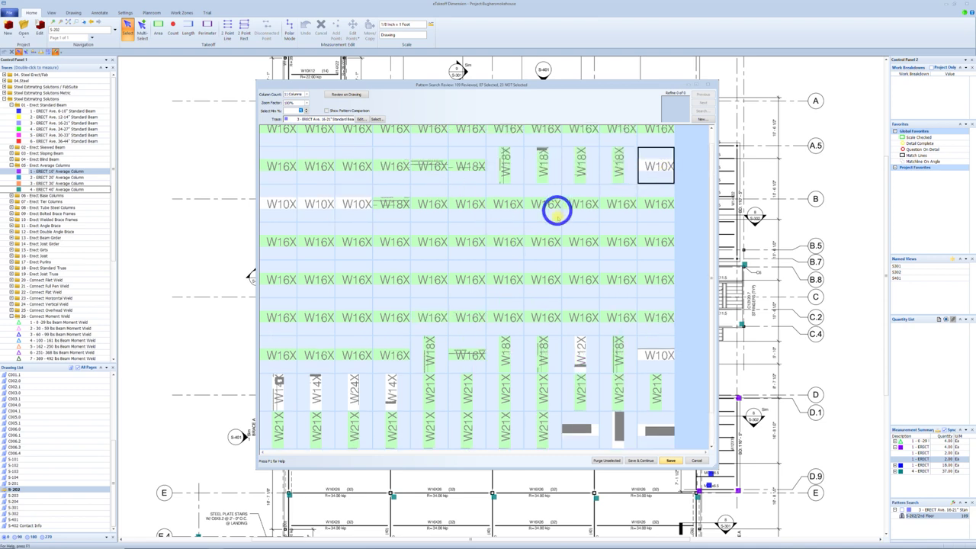
scroll(552, 199, up, 1)
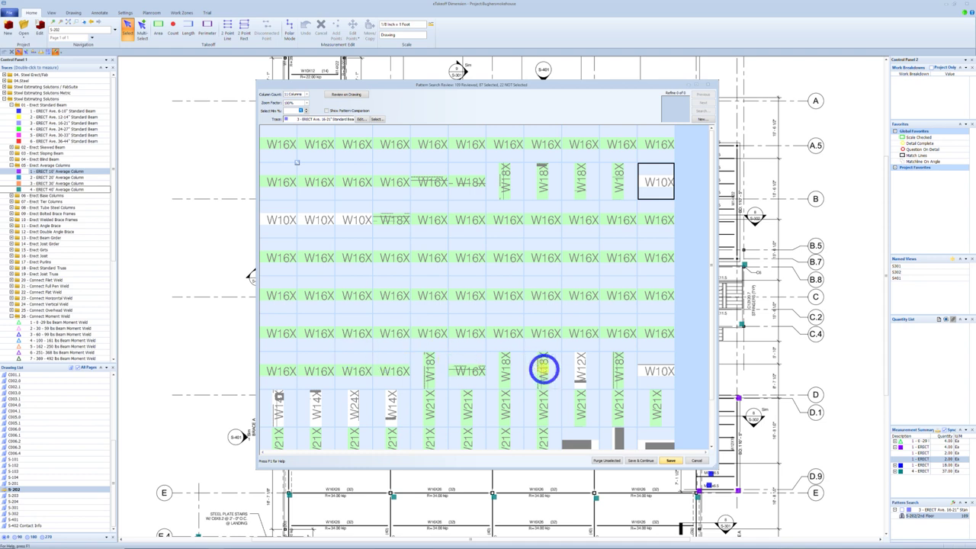
Save the selected W16X, W18X and W21X matches to the 16-21" standard beam trace and continue reviewing the remaining matches
scroll(549, 370, down, 1)
scroll(381, 387, down, 1)
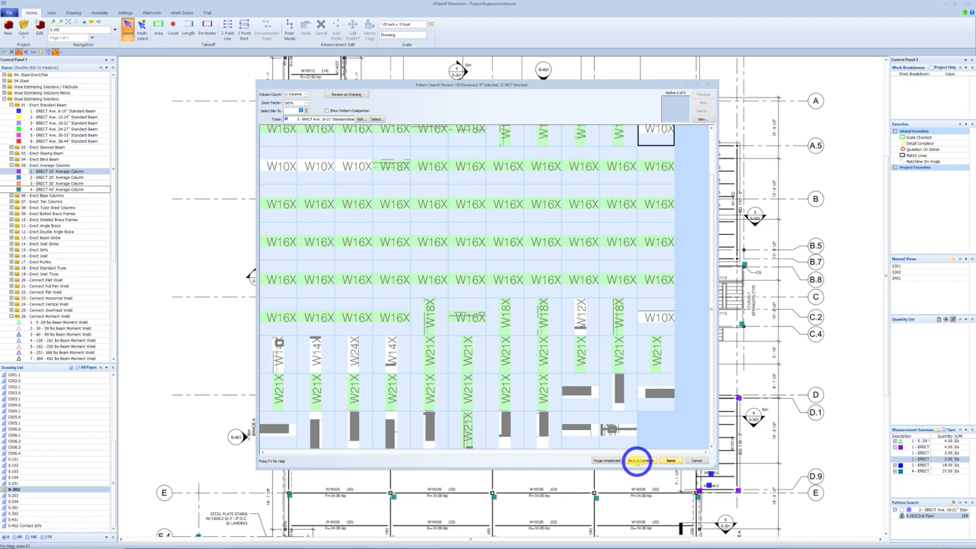
click(638, 461)
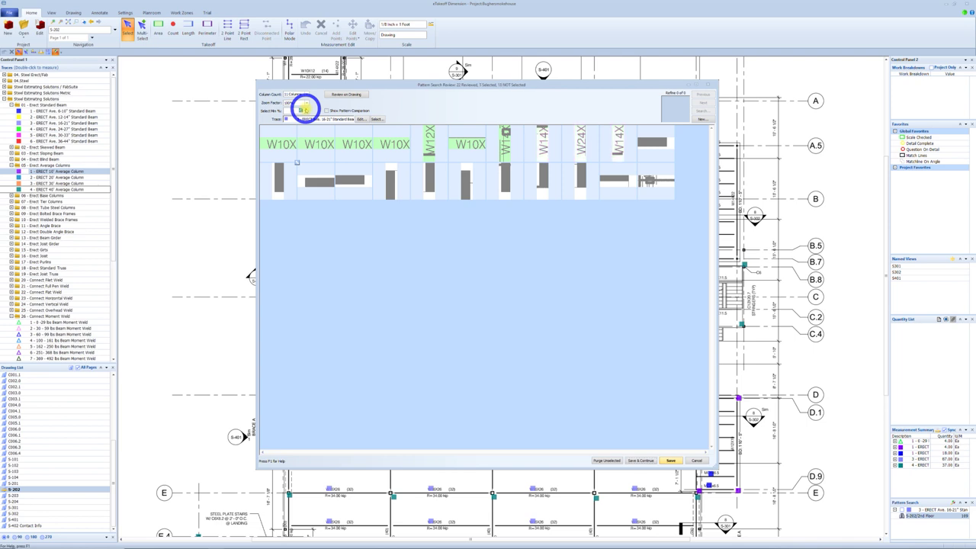
Limit the selection to the W10X matches, assign the 6-10" Standard Beam trace, and save them while continuing the review
click(305, 110)
click(467, 146)
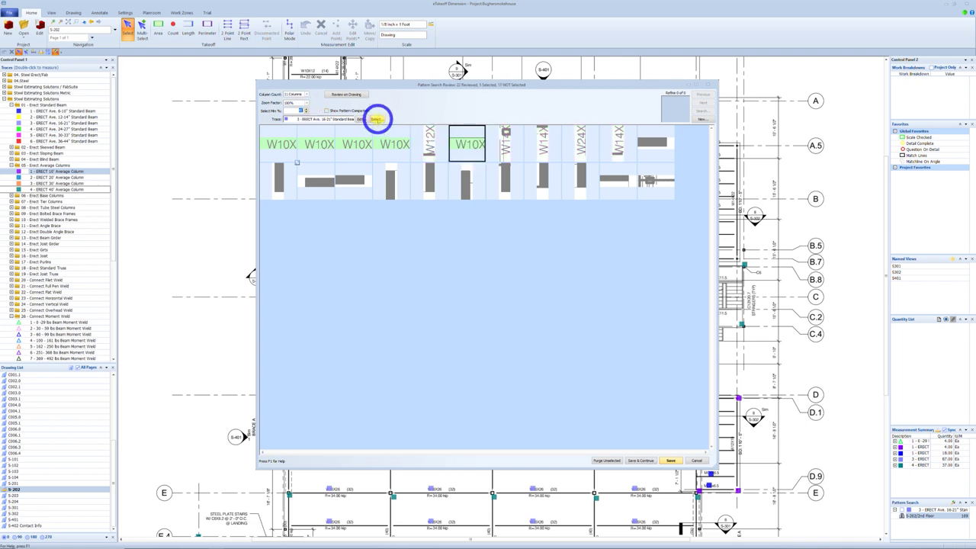
click(377, 120)
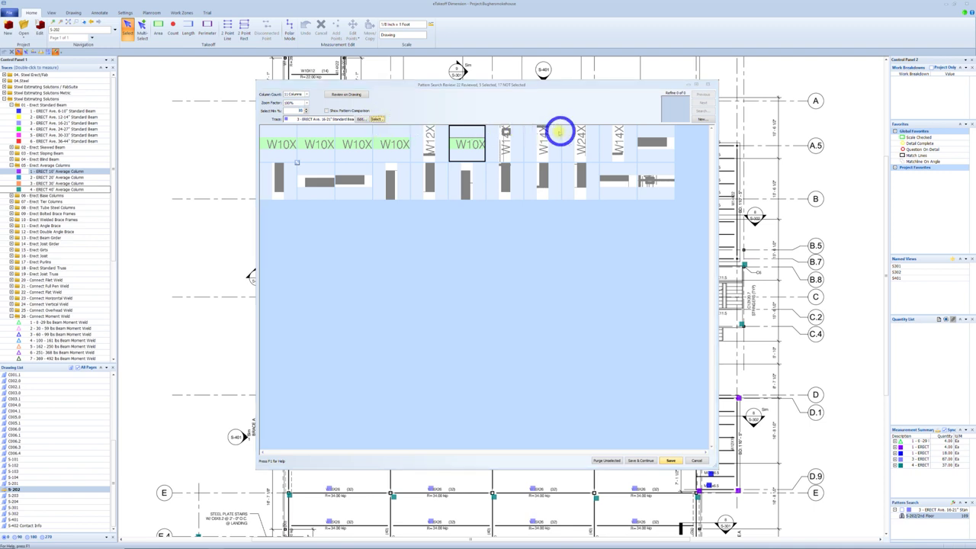
double_click(497, 134)
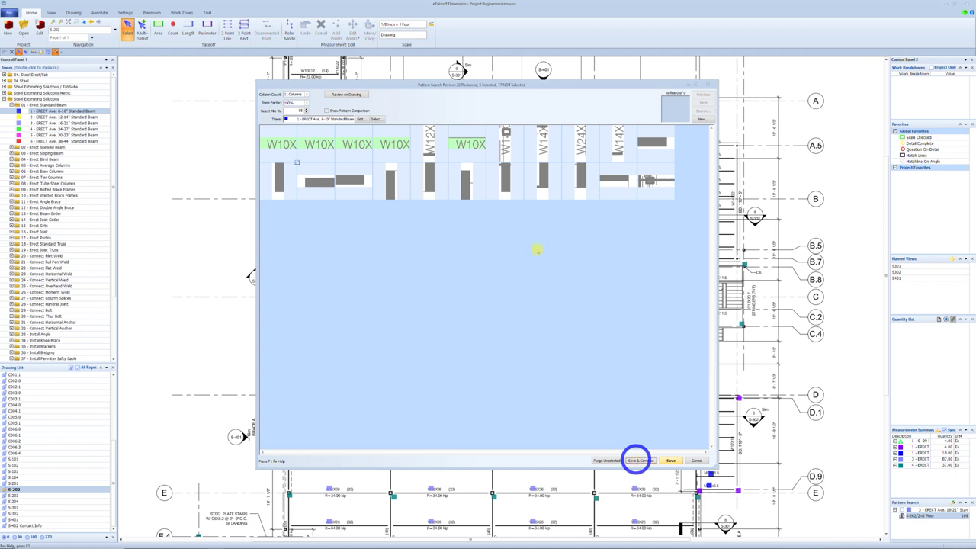
click(637, 460)
Select the W12X and W14X matches, assign the 12-14" Standard Beam trace, and save them while continuing the review
click(279, 142)
click(315, 142)
click(354, 141)
click(429, 139)
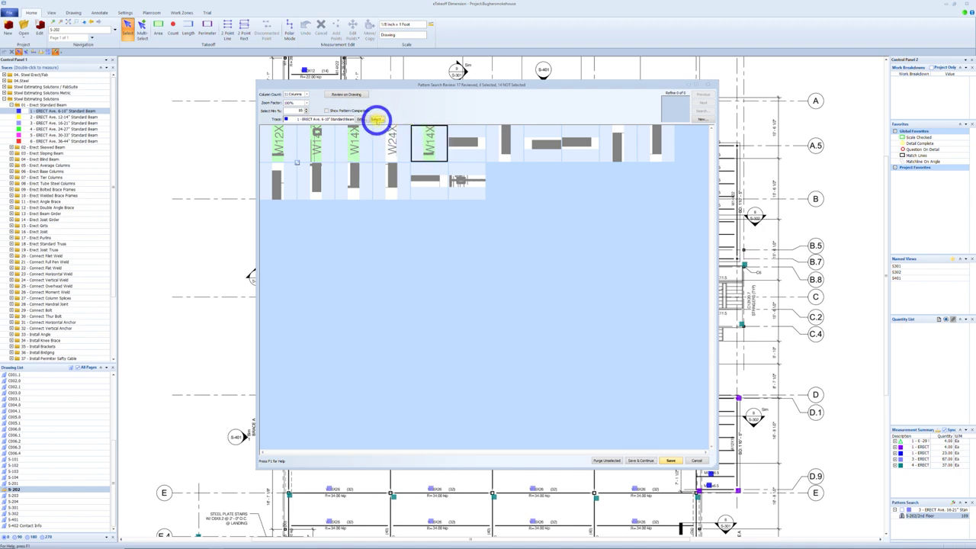
click(376, 120)
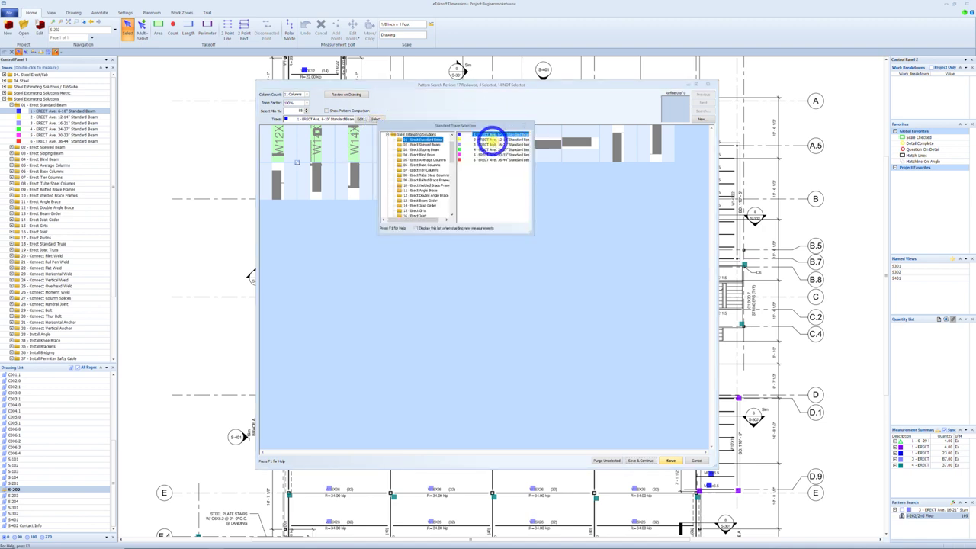
click(492, 140)
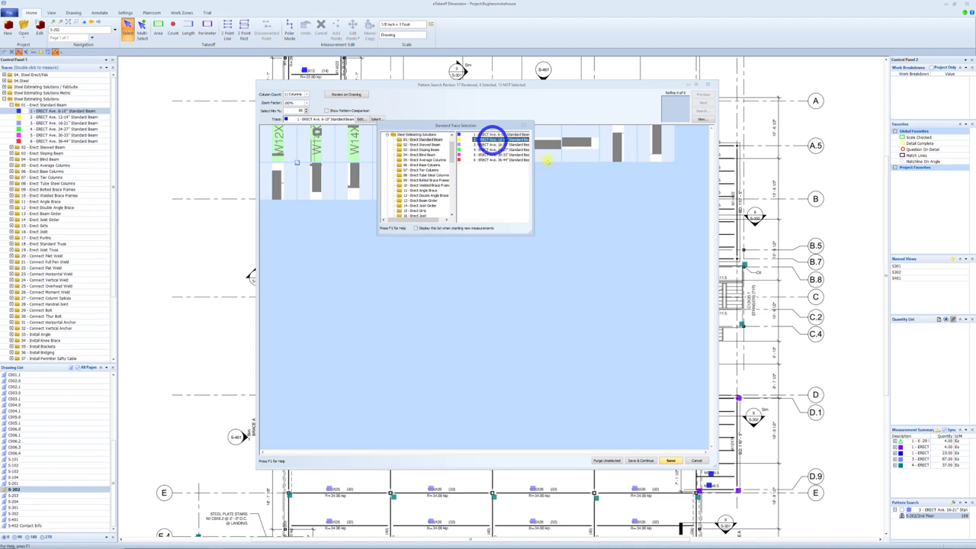
double_click(492, 139)
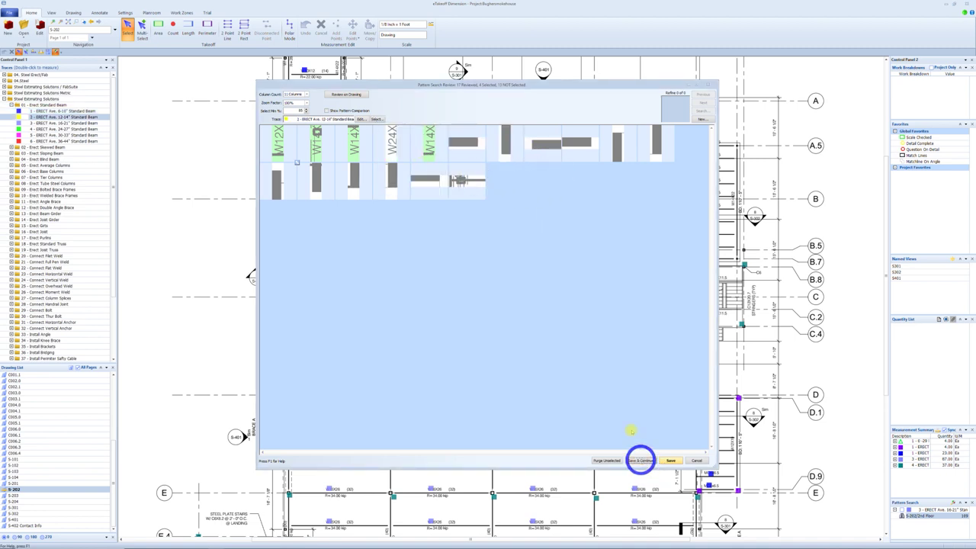
click(640, 461)
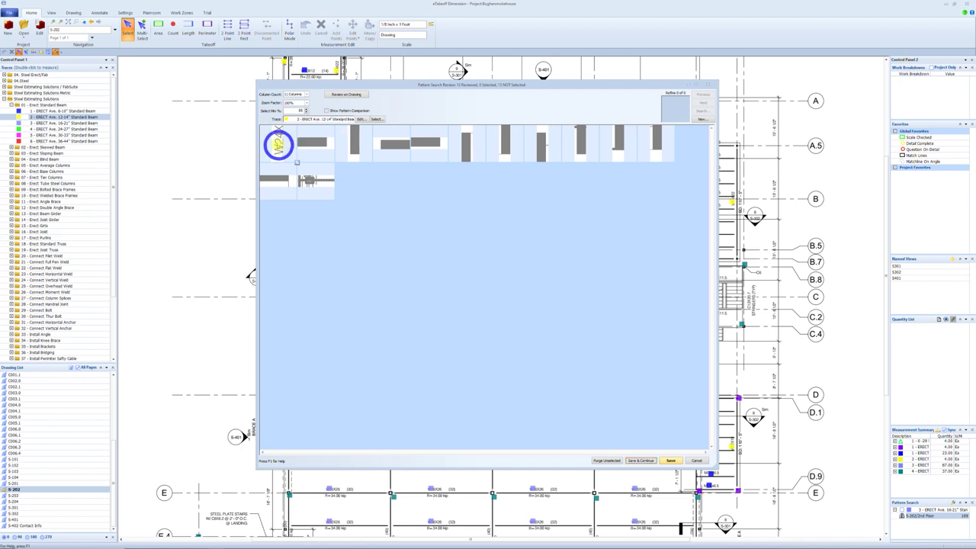
Select the W24X match, assign the 24-27" Standard Beam trace, and save it to finish the pattern search review
click(278, 144)
click(376, 119)
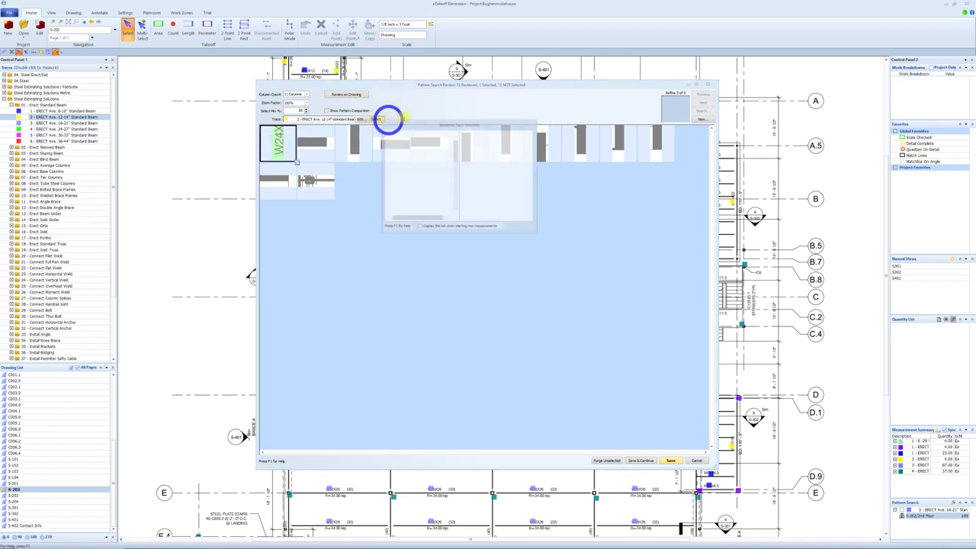
click(506, 149)
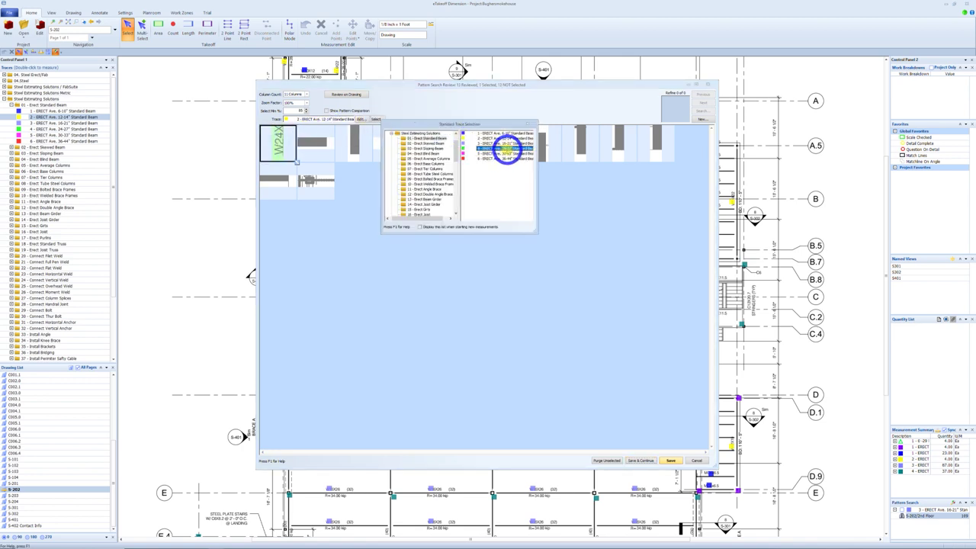
double_click(521, 148)
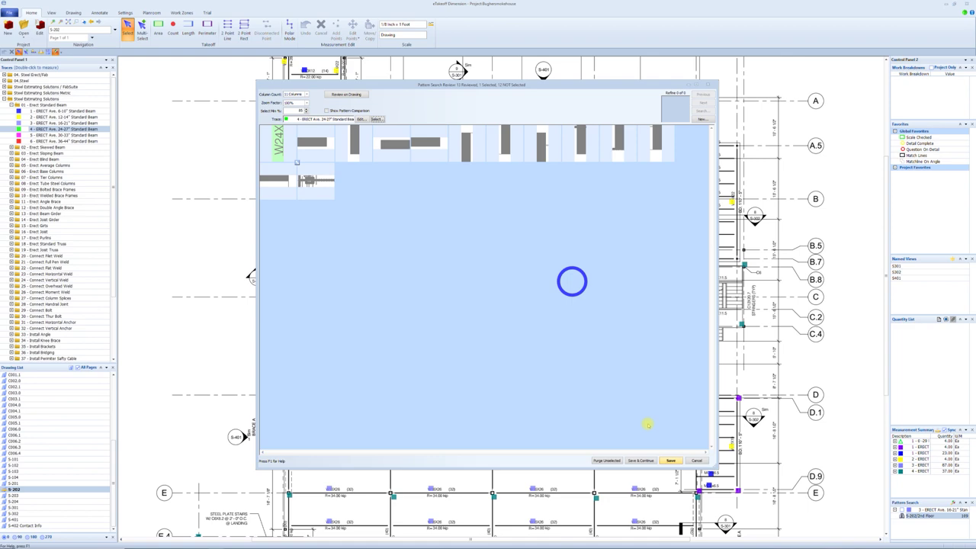
click(671, 460)
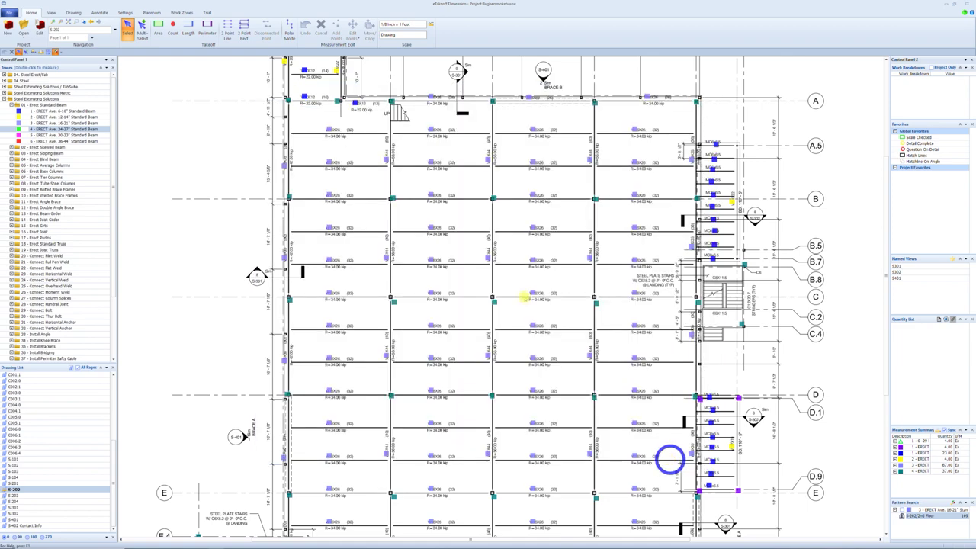
Inspect the placed beam counts and the W16X26 stud labels on S-202, and expand the 39 - Install Nelson Shear Stud traces
scroll(489, 257, down, 2)
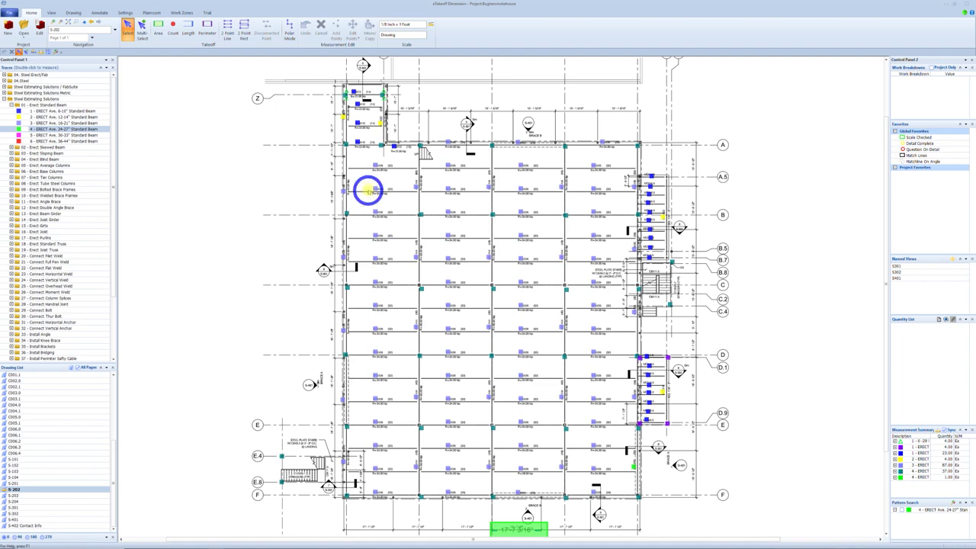
scroll(367, 190, up, 2)
scroll(551, 242, down, 1)
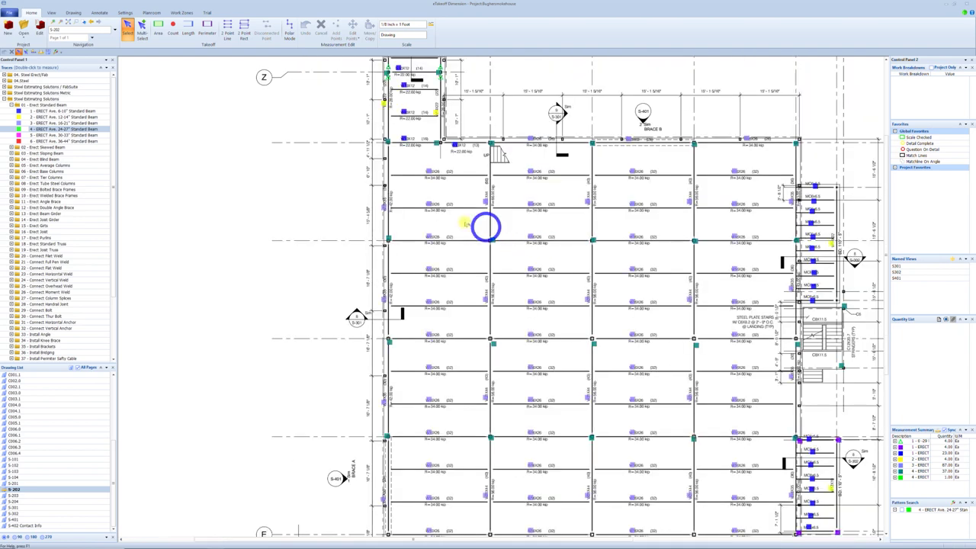
scroll(518, 223, down, 1)
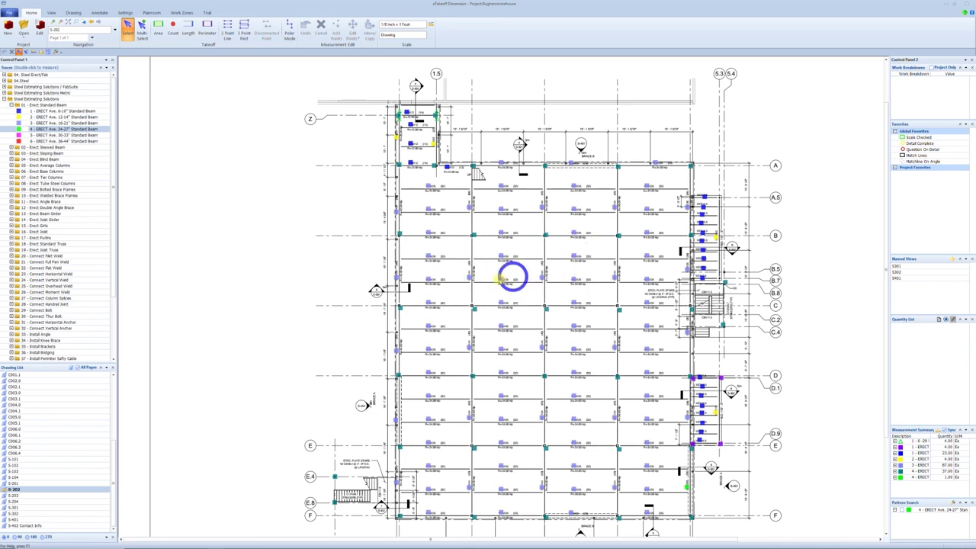
scroll(441, 250, up, 3)
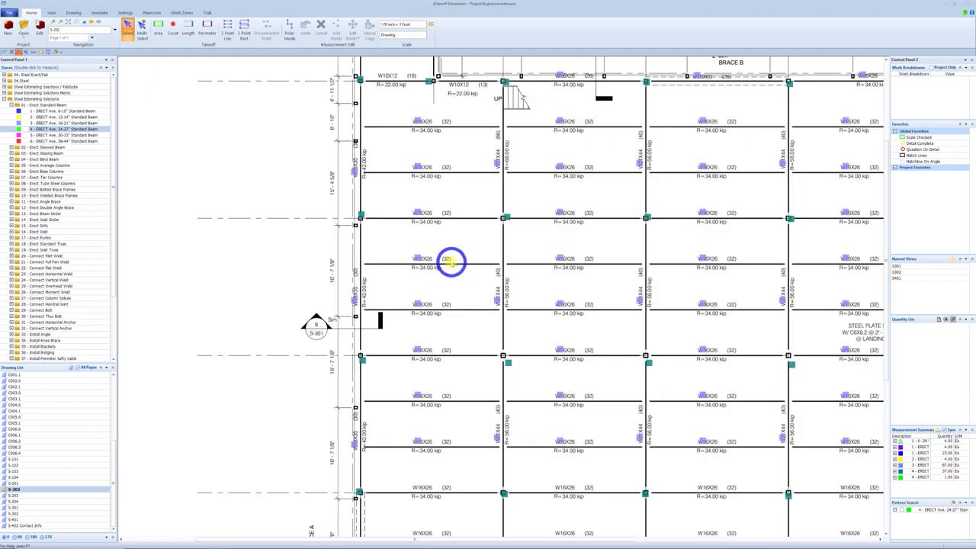
scroll(450, 259, up, 3)
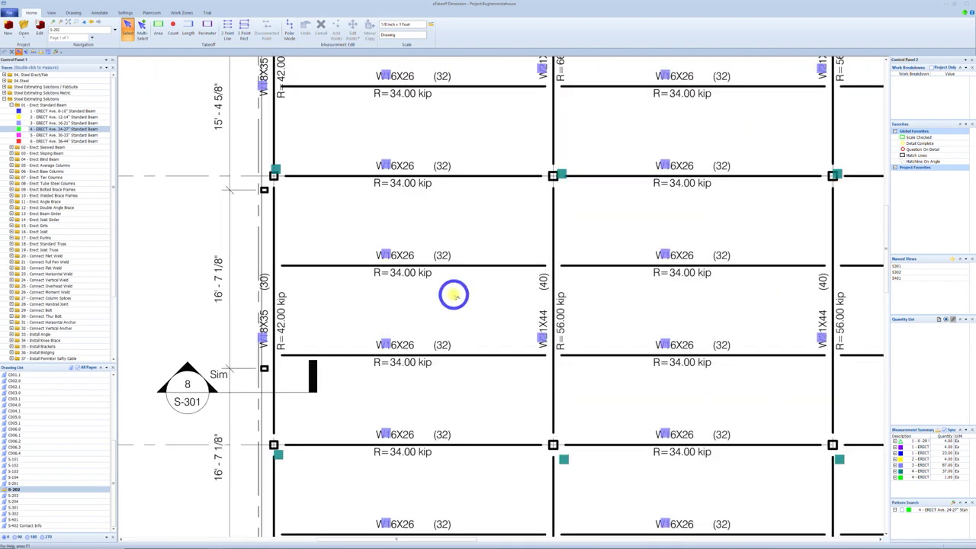
scroll(63, 294, down, 5)
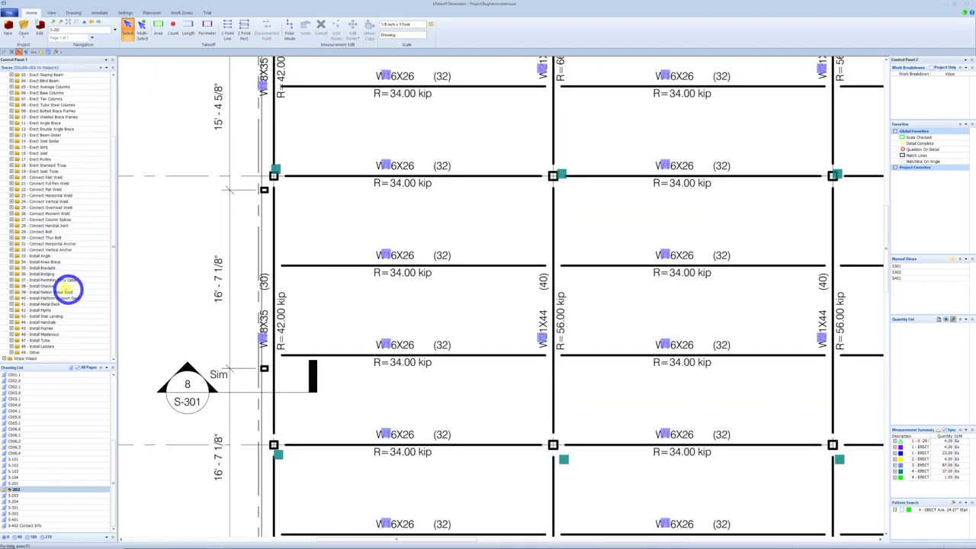
double_click(31, 292)
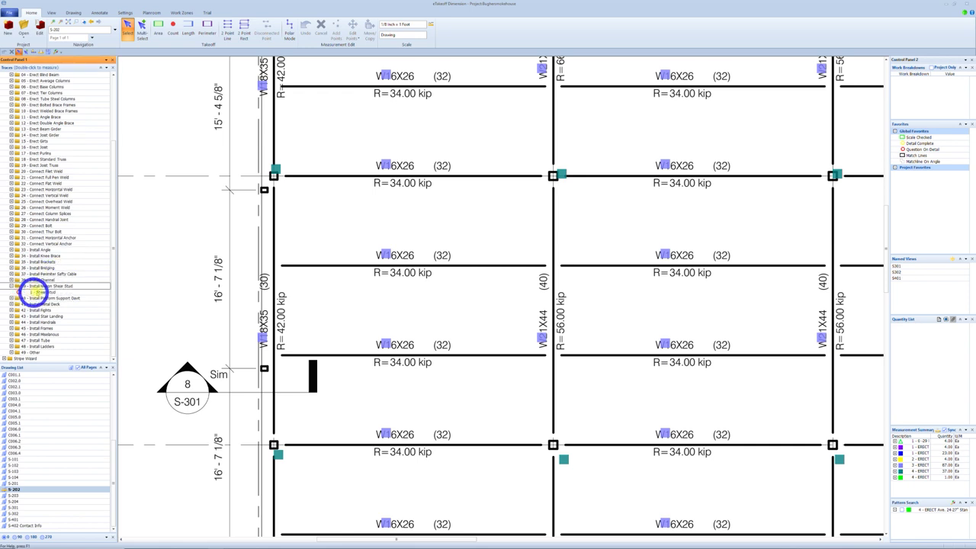
Try a manual Shear Stud count with ShearStudCount 32 on the (32) labels of the W16X26 beams
click(42, 292)
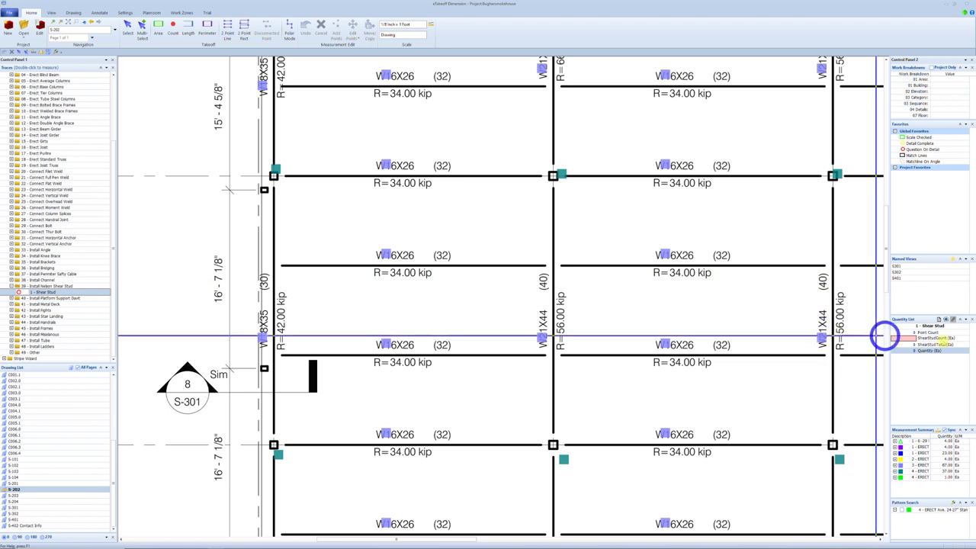
click(914, 338)
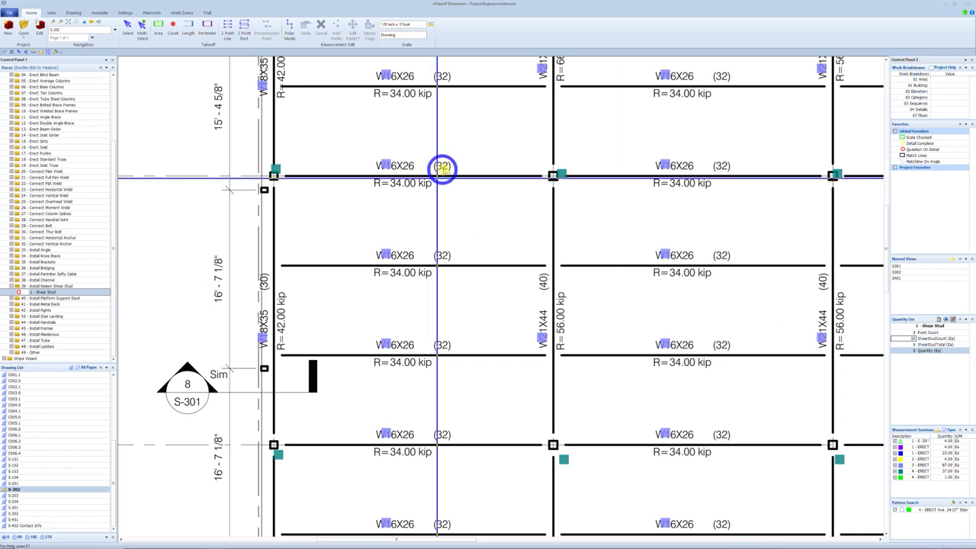
click(443, 166)
click(443, 254)
click(442, 344)
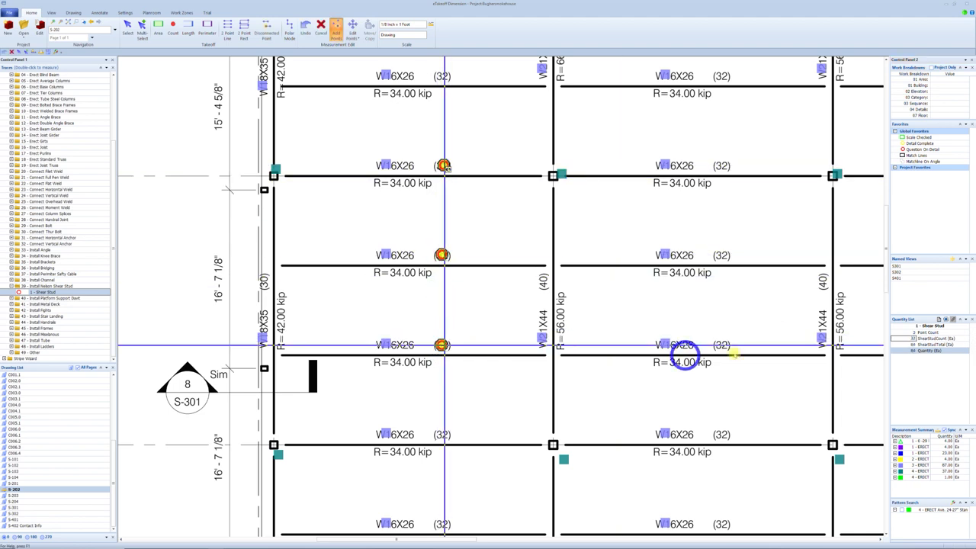
click(724, 344)
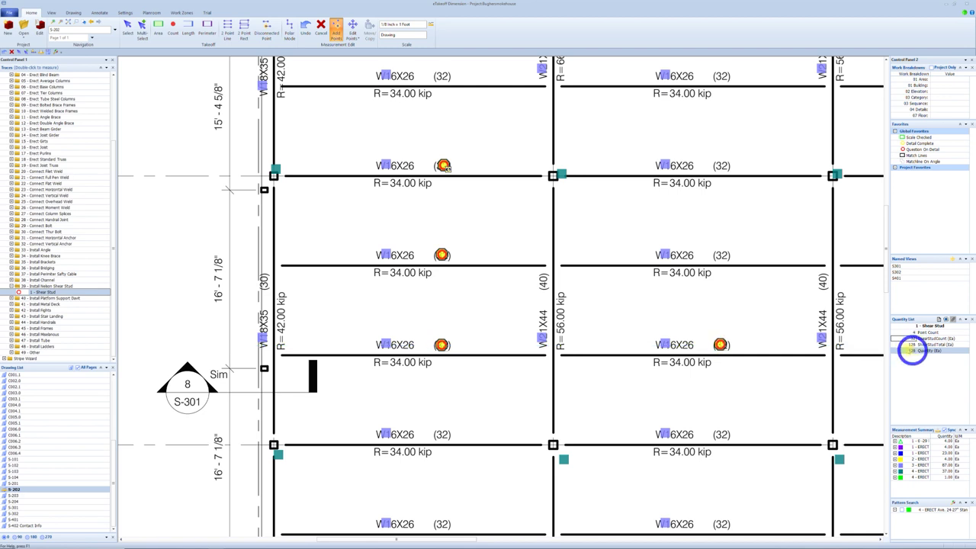
click(736, 252)
key(Escape)
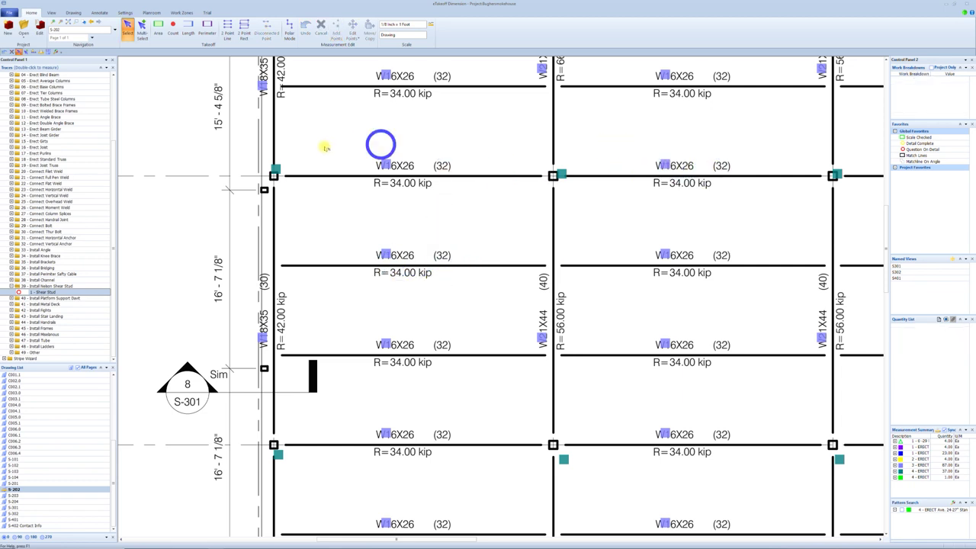
Start a pattern search with the 1 - Shear Stud trace, using a (32) label beside a W16X26 beam as the pattern
double_click(45, 290)
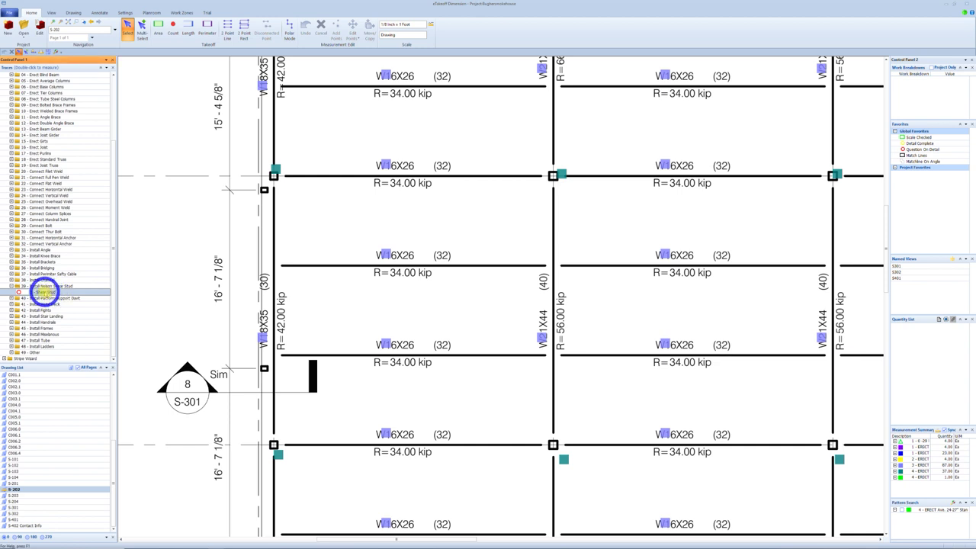
click(56, 53)
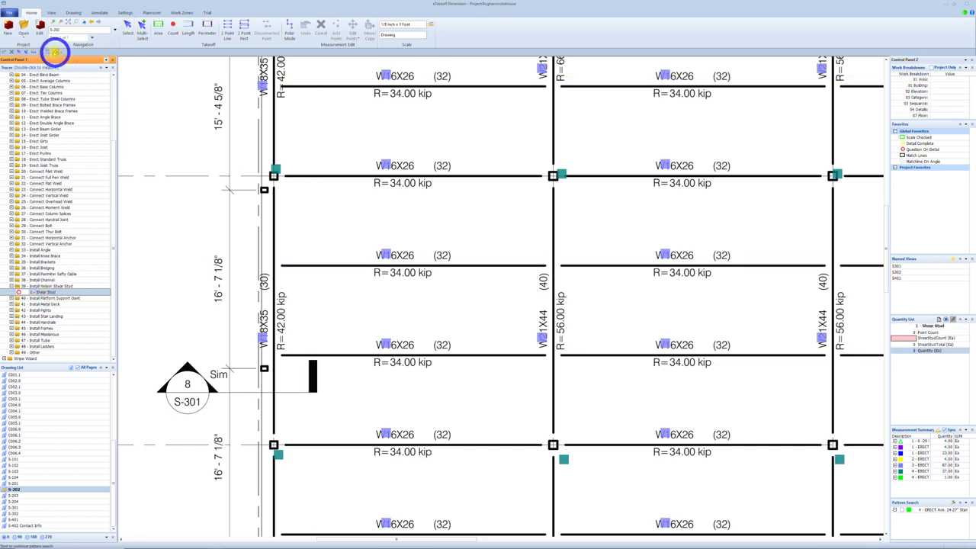
click(430, 161)
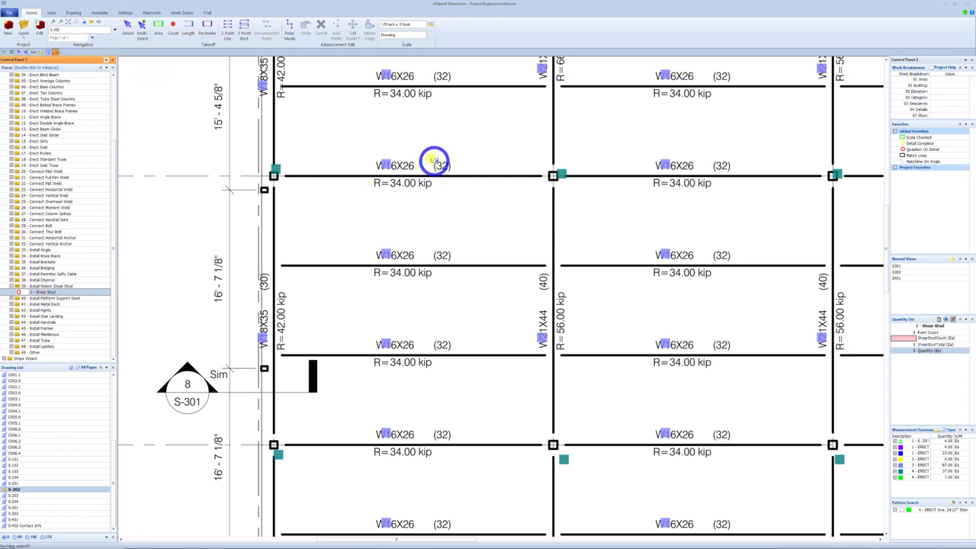
mouse_move(430, 156)
mouse_down()
mouse_move(450, 172)
mouse_move(434, 160)
mouse_up()
click(48, 50)
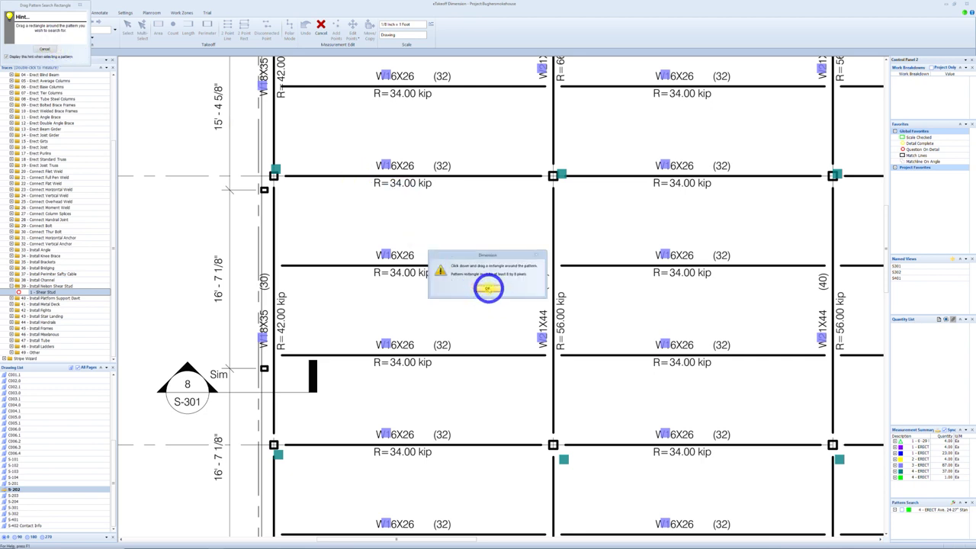
click(488, 288)
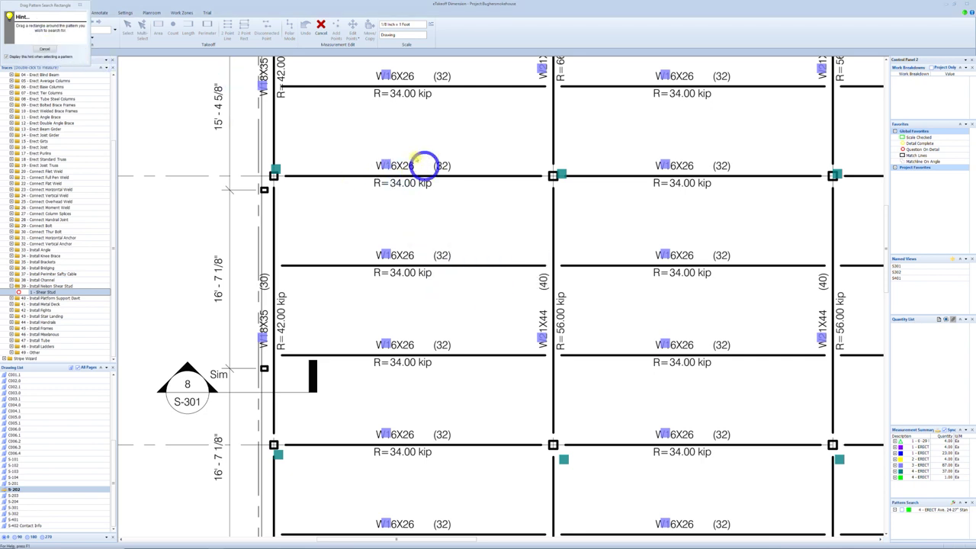
drag(429, 160, 457, 173)
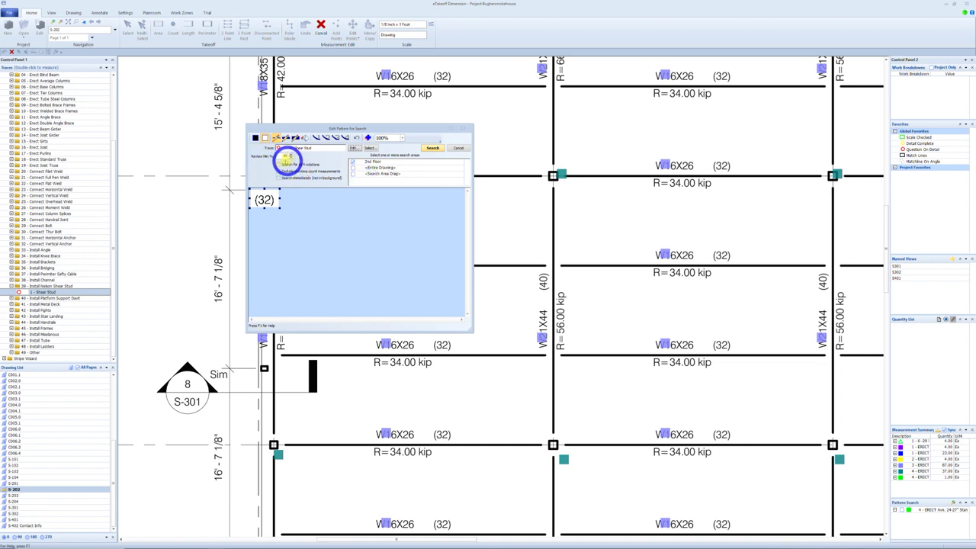
Adjust the minimum review percentage, toggle the exclusion of previous count measurements, and search the 2nd Floor for the (32) pattern
drag(281, 156, 293, 157)
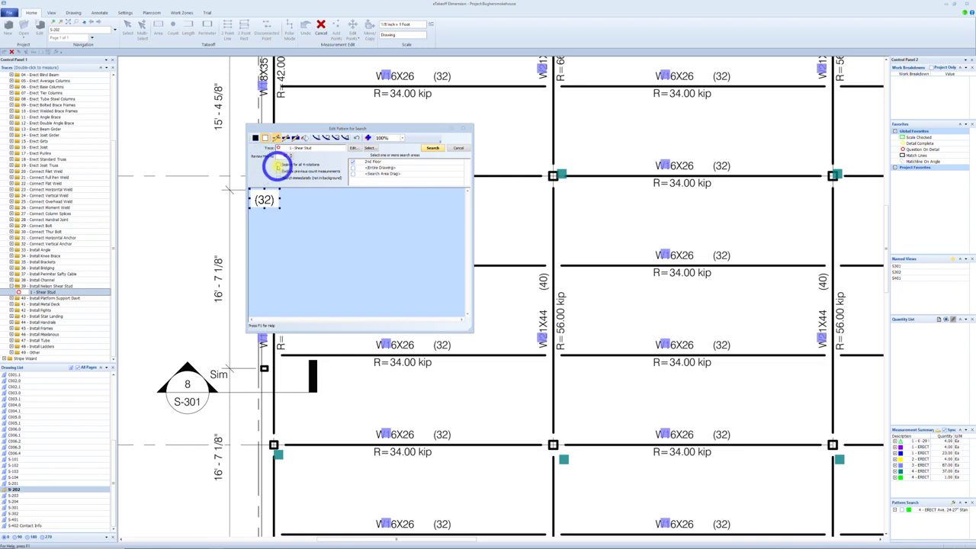
click(280, 171)
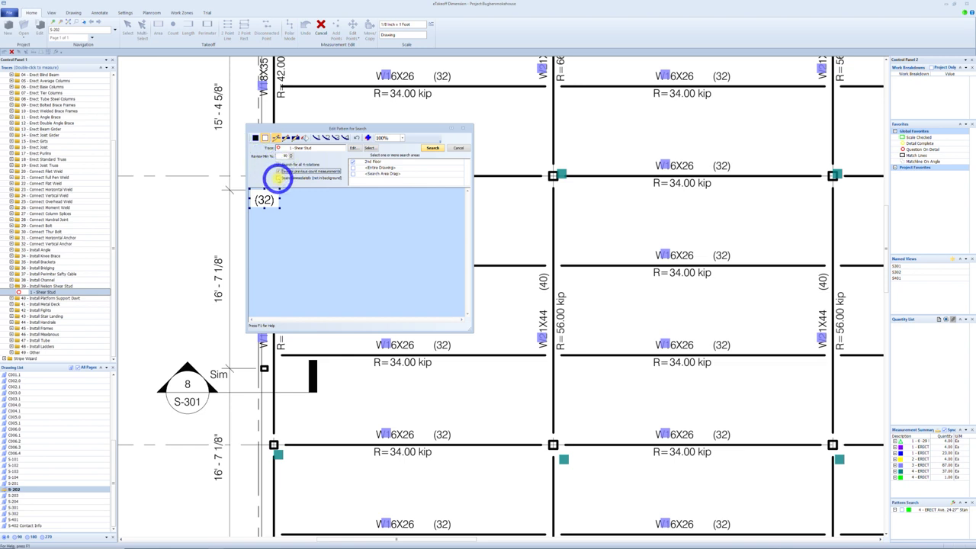
click(432, 148)
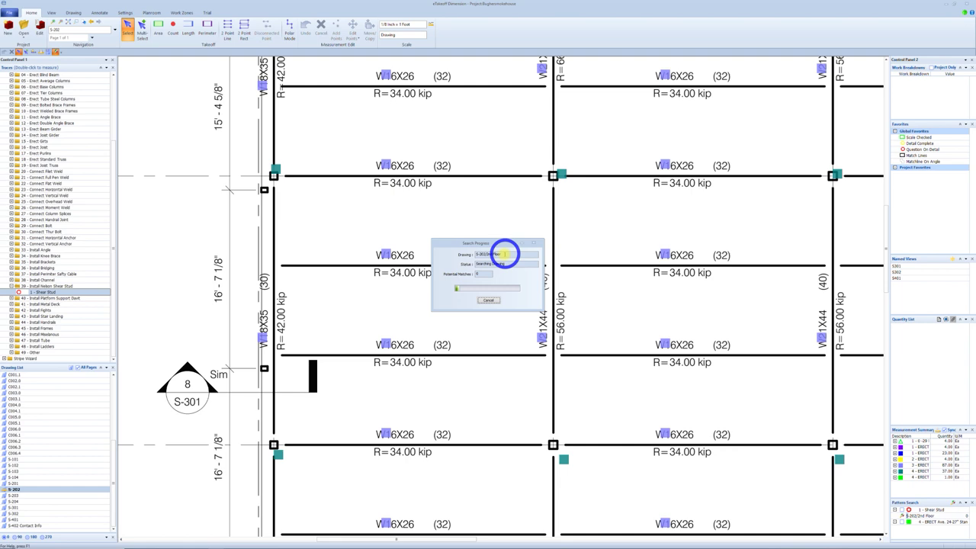
Count the (66) label on the W21X44 beam with the 1 - Shear Stud trace, using ShearStudCount 66
scroll(662, 305, down, 2)
scroll(638, 308, up, 2)
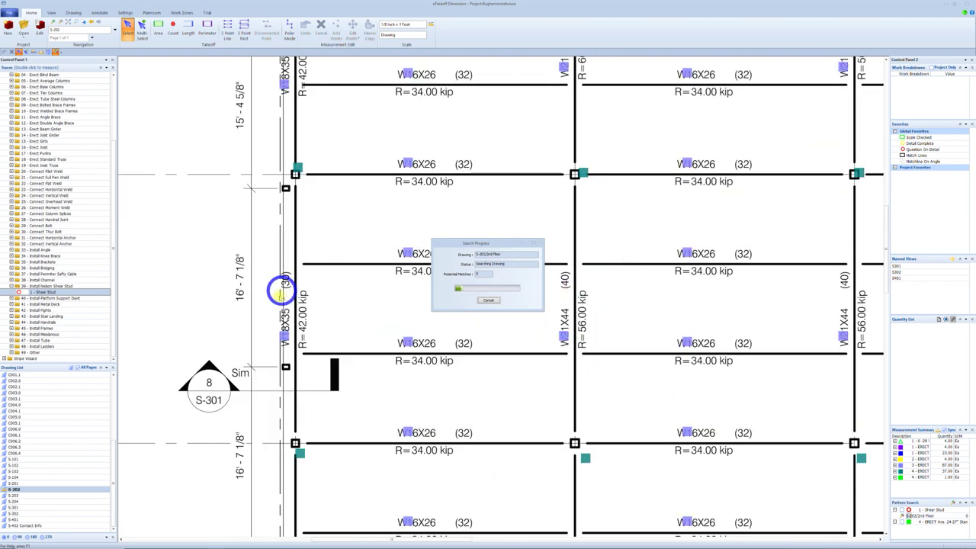
scroll(721, 317, down, 2)
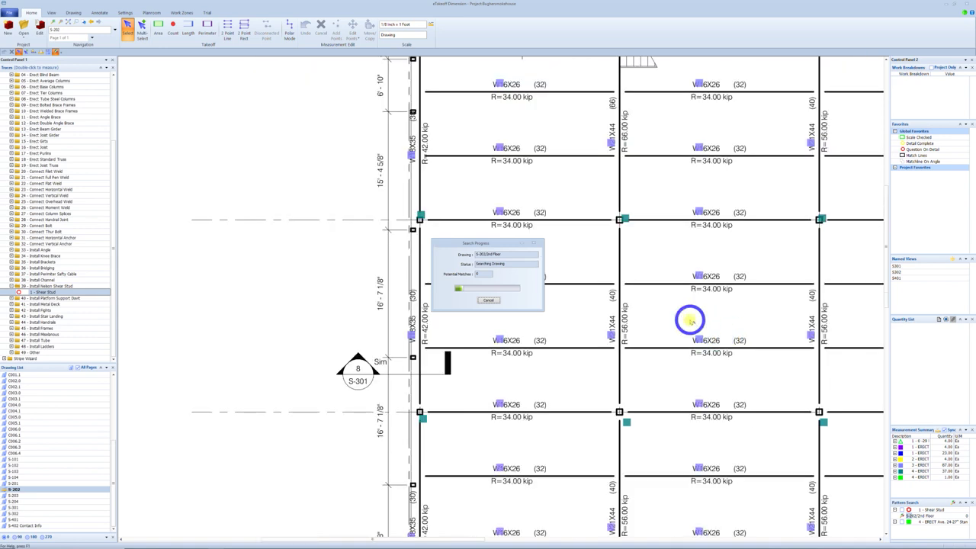
scroll(545, 342, down, 1)
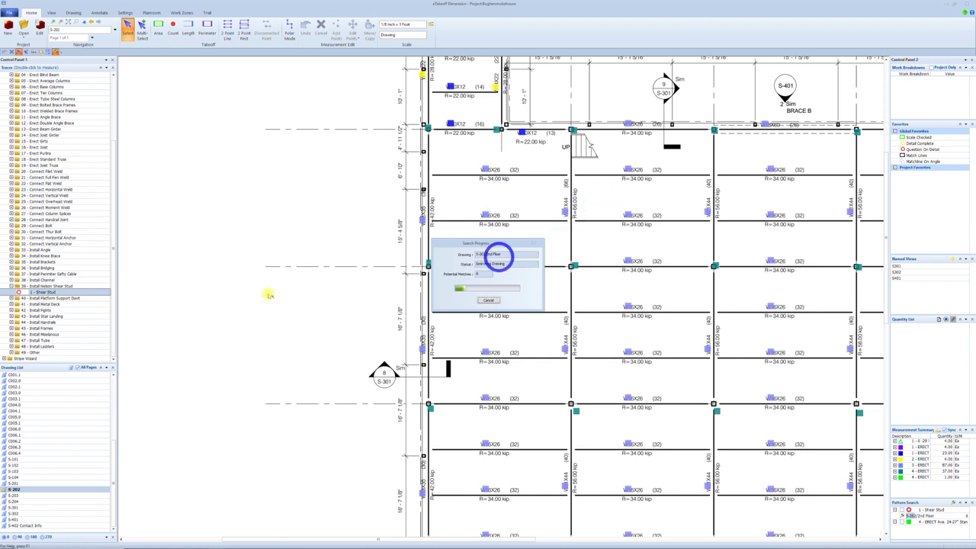
click(40, 291)
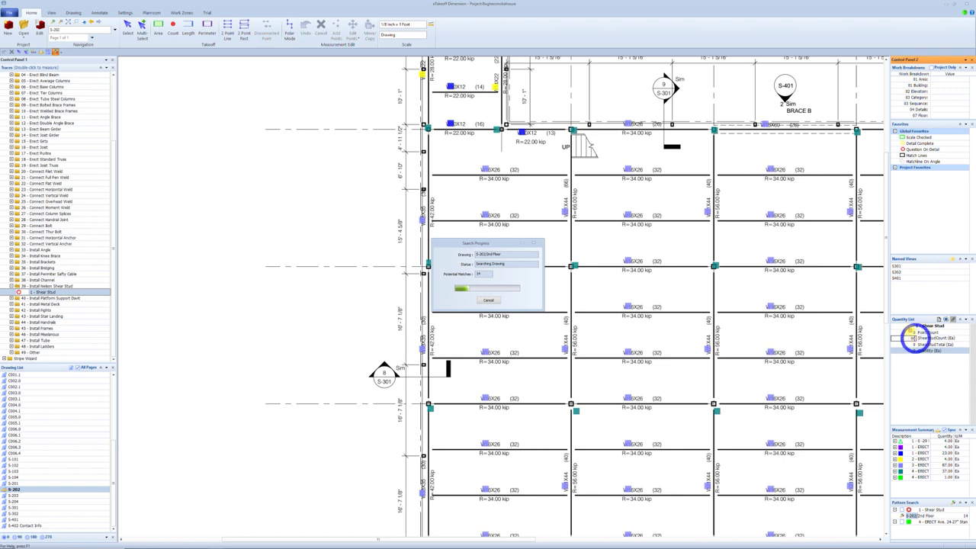
click(571, 188)
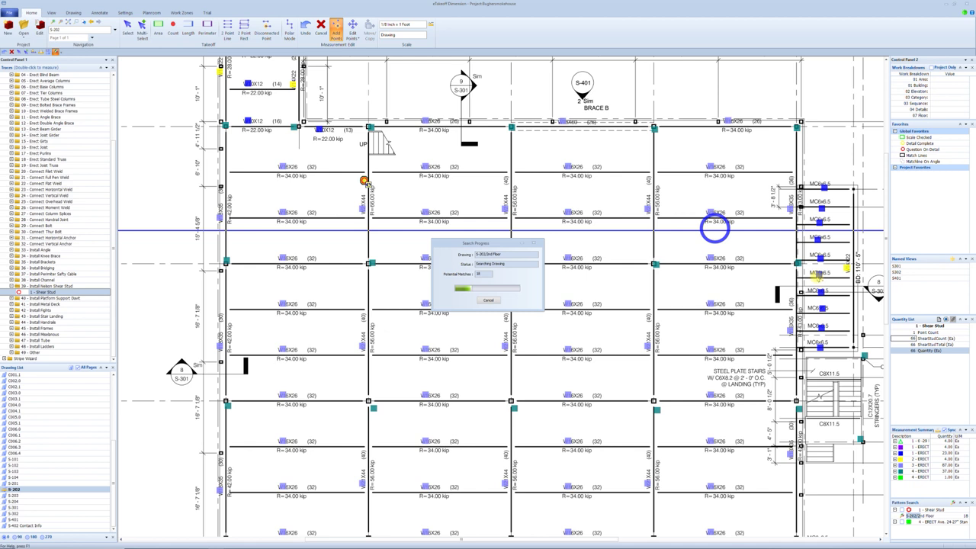
Count the three (26) labels on the beams along gridline A with ShearStudCount 26
click(911, 339)
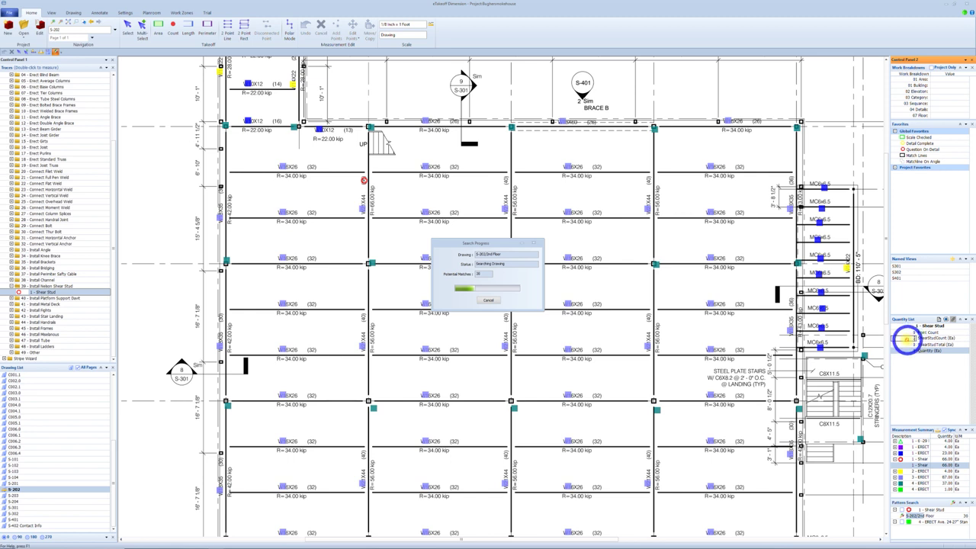
click(758, 123)
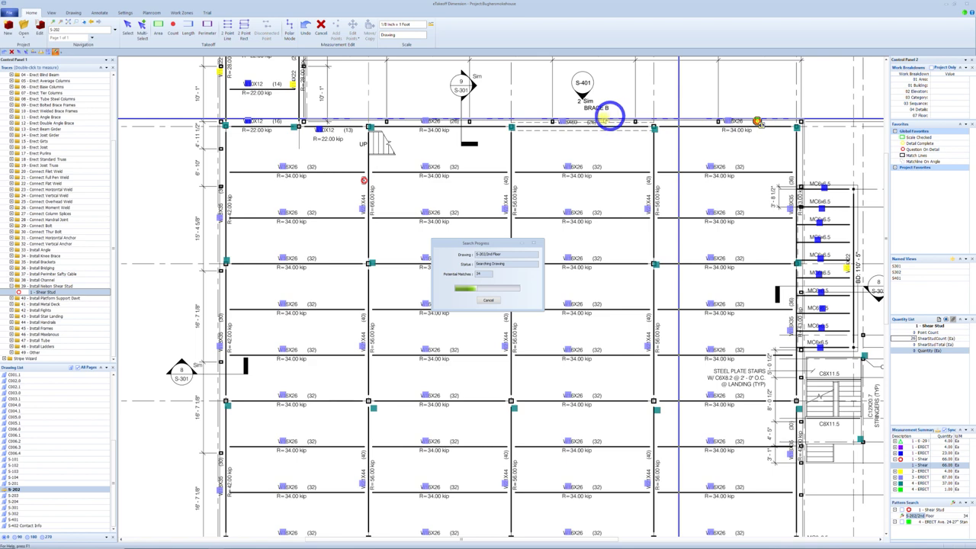
click(591, 121)
click(455, 120)
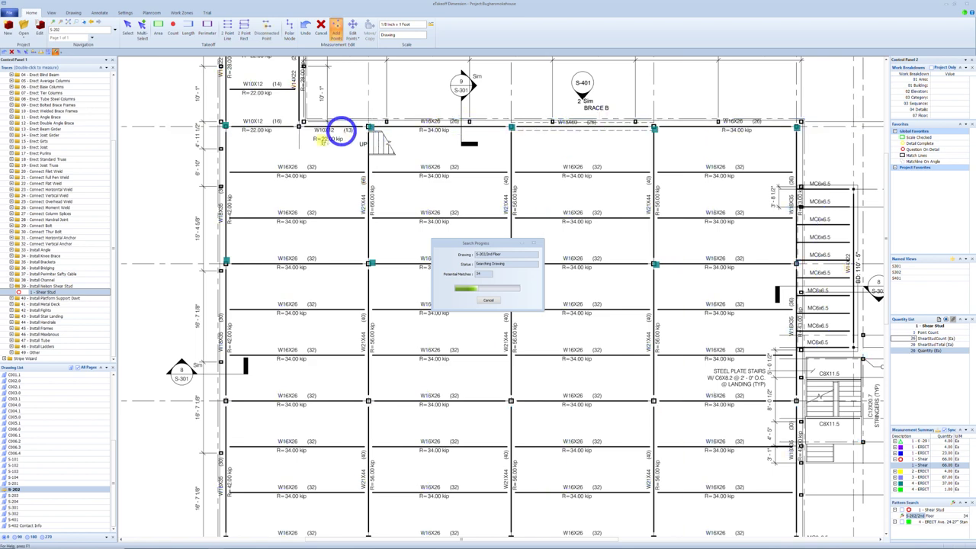
Count shear studs on the W10X12 beams with ShearStudCount 14 and 16, and on the two (36) edge beams with ShearStudCount 36
middle_drag(340, 167, 346, 245)
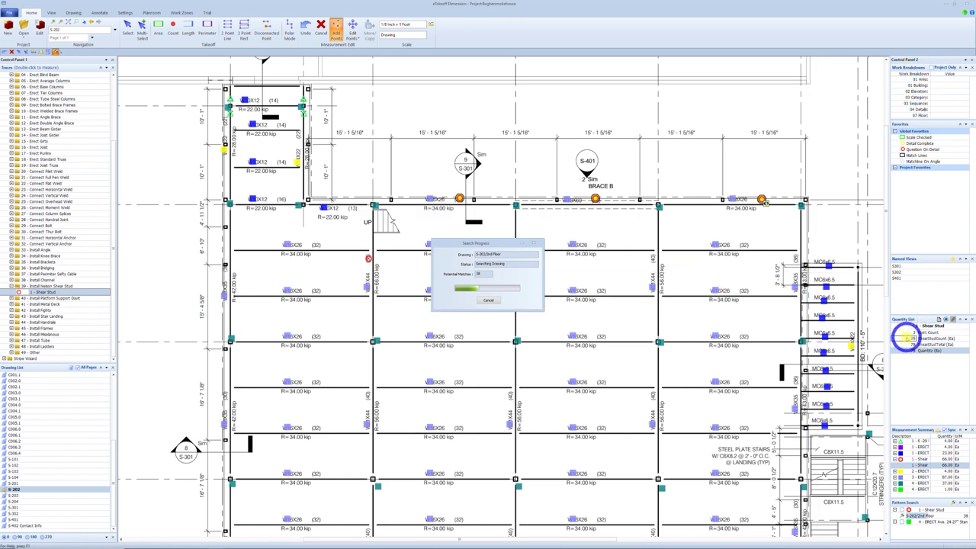
click(909, 340)
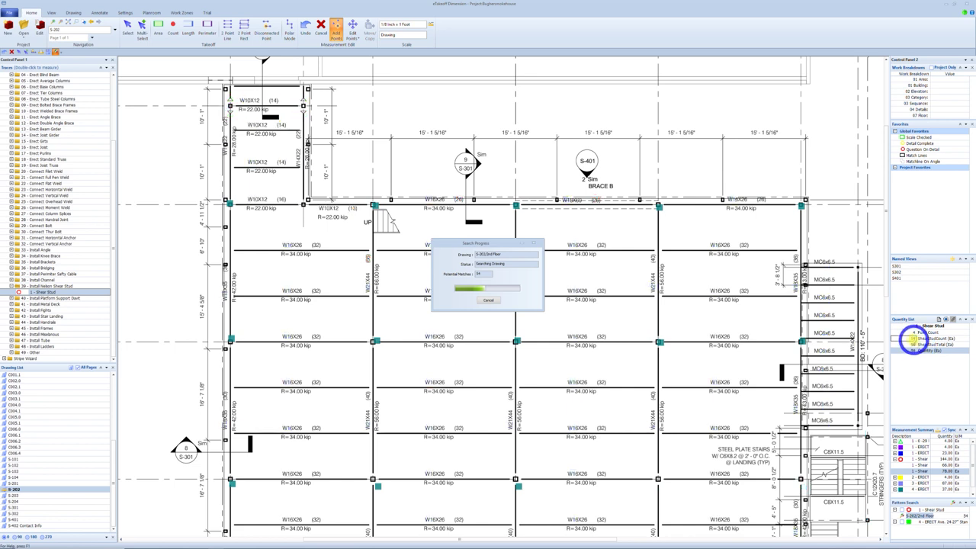
click(912, 339)
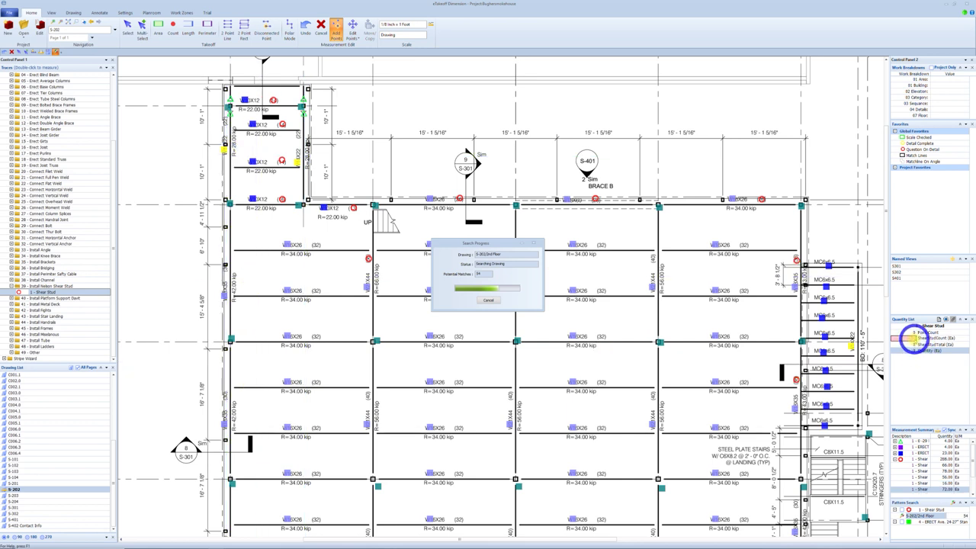
Count the (22) label on the outer edge beam of the upper-left extension with ShearStudCount 22
click(916, 341)
drag(914, 339, 908, 340)
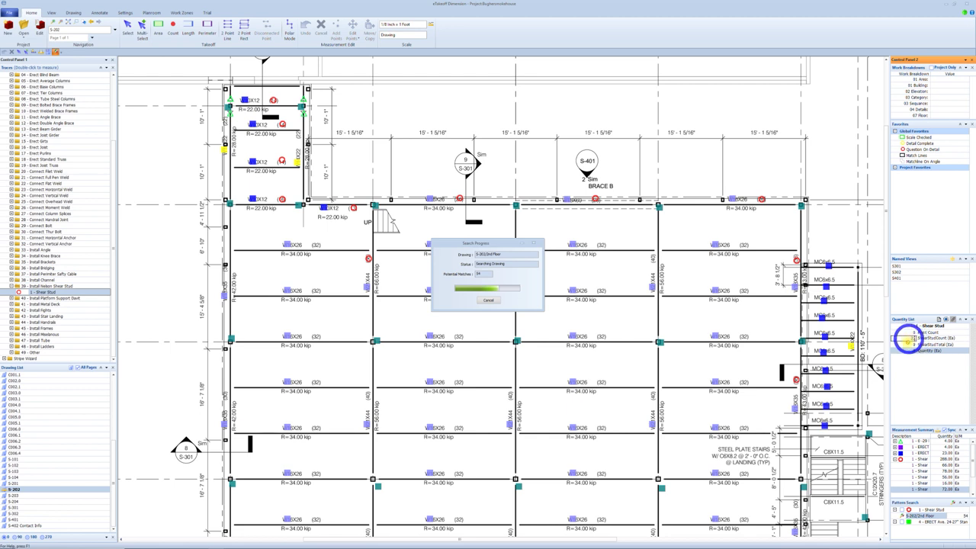
click(225, 122)
click(224, 121)
Count the five (30) labels on the edge beams along the building's left side with ShearStudCount 30
middle_drag(285, 416, 286, 388)
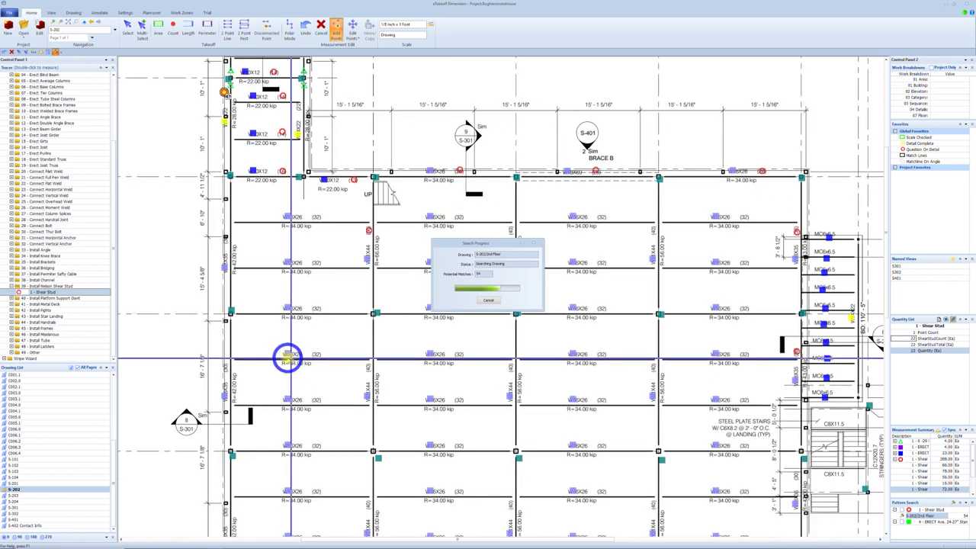
scroll(385, 411, down, 2)
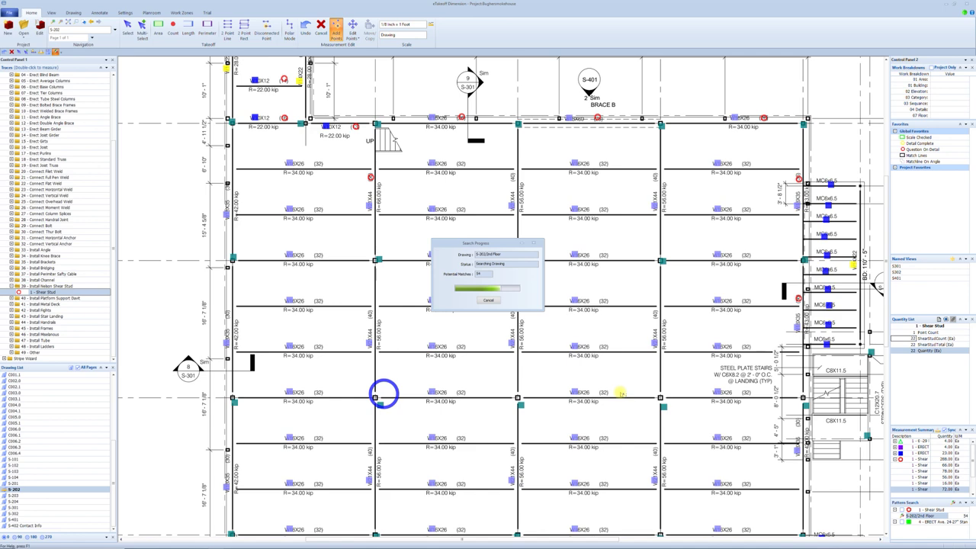
click(902, 344)
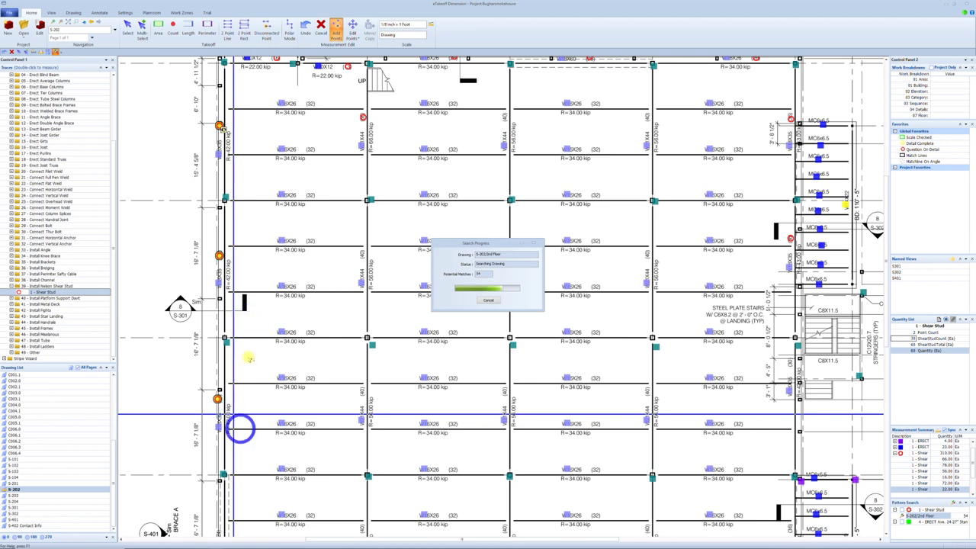
scroll(253, 366, down, 3)
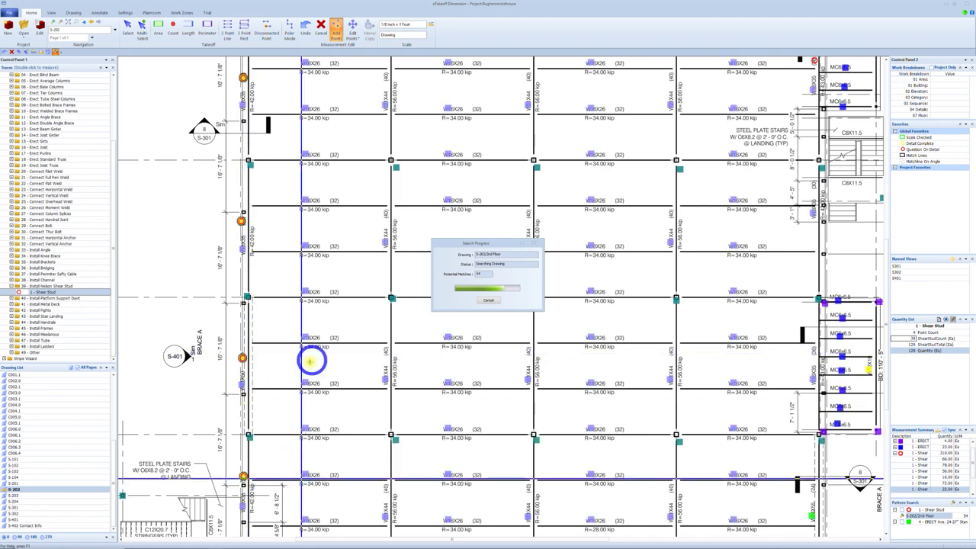
scroll(312, 361, down, 2)
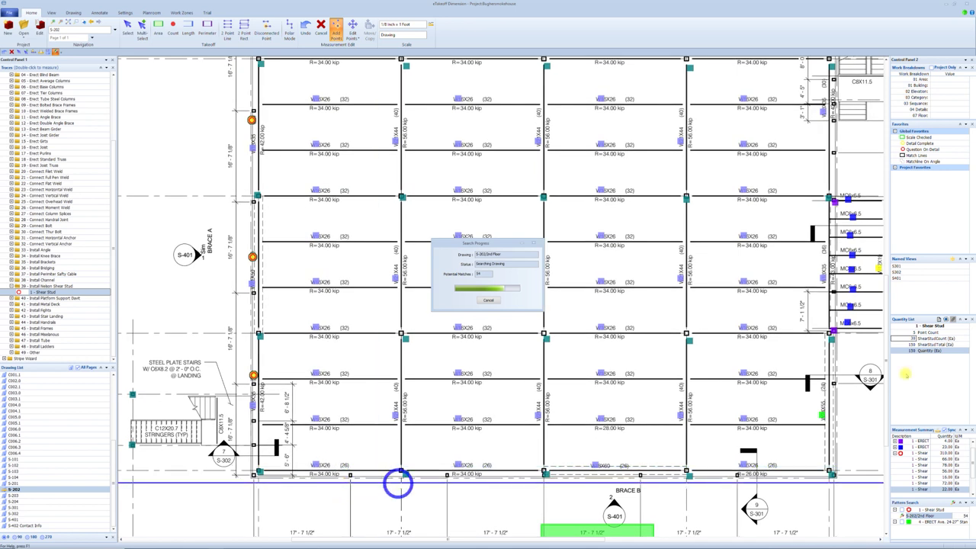
Count the four beams along gridline F and the lowest right-edge beam with ShearStudCount 26, and two more right-edge beams with 30
click(913, 338)
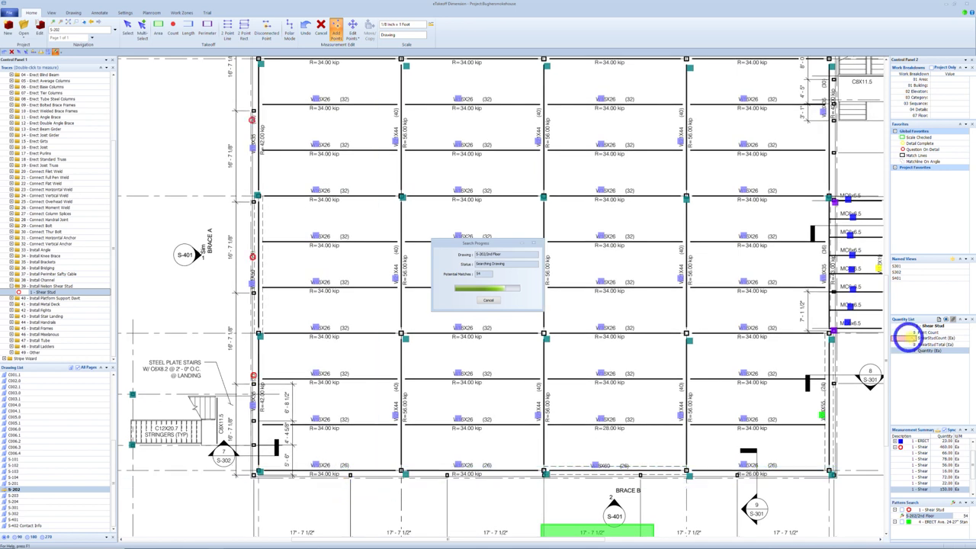
click(912, 338)
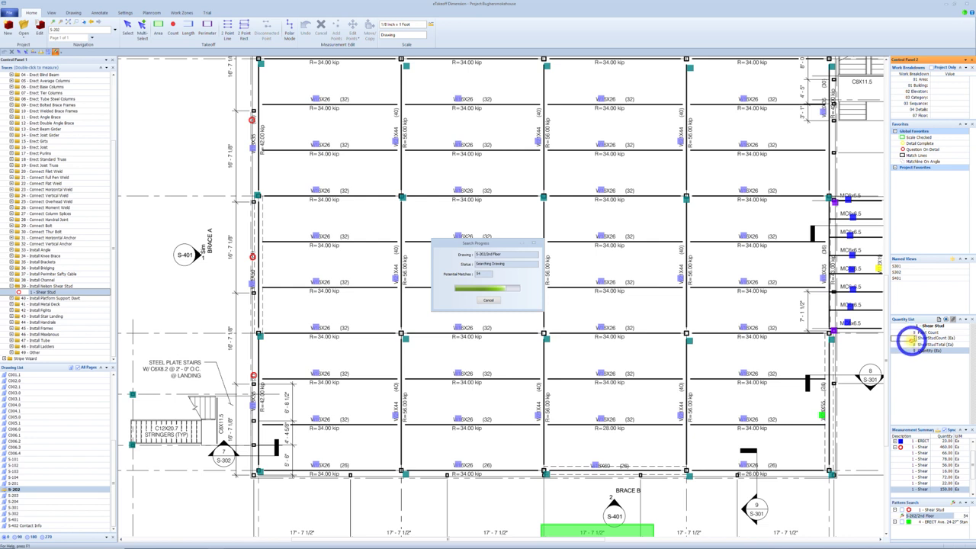
mouse_move(876, 345)
mouse_down()
mouse_move(340, 462)
mouse_move(621, 461)
mouse_up()
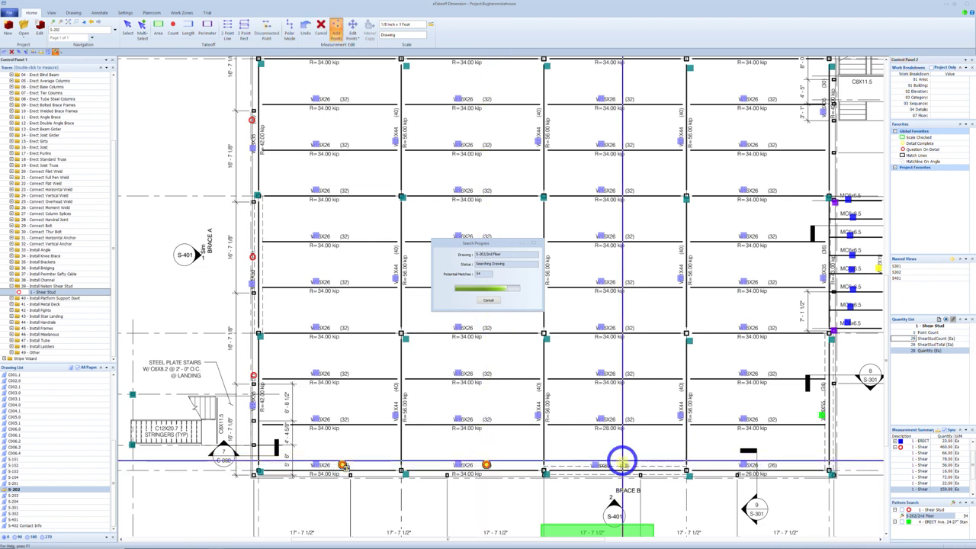
click(624, 463)
click(770, 463)
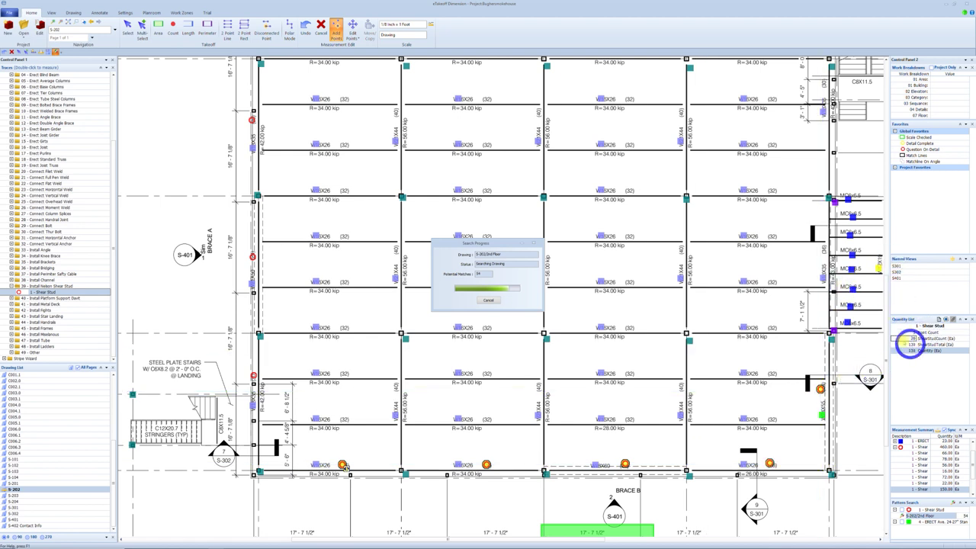
click(909, 338)
click(908, 337)
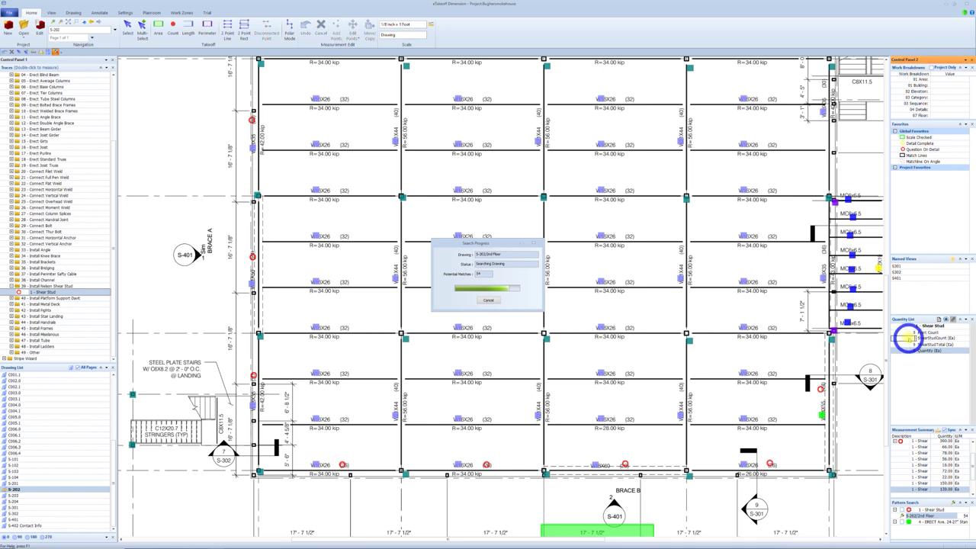
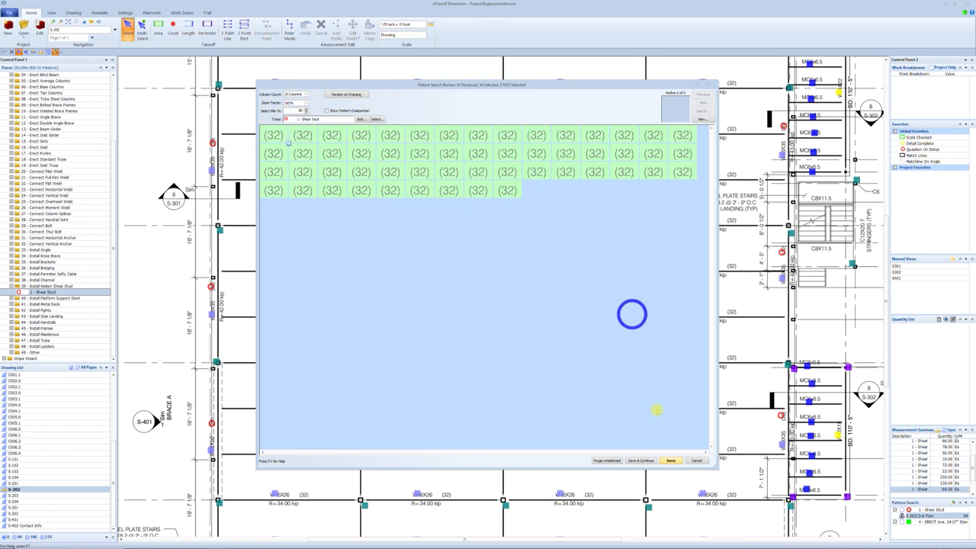
Save all reviewed (32) pattern matches as a Shear Stud count and set its ShearStudCount to 32
click(671, 461)
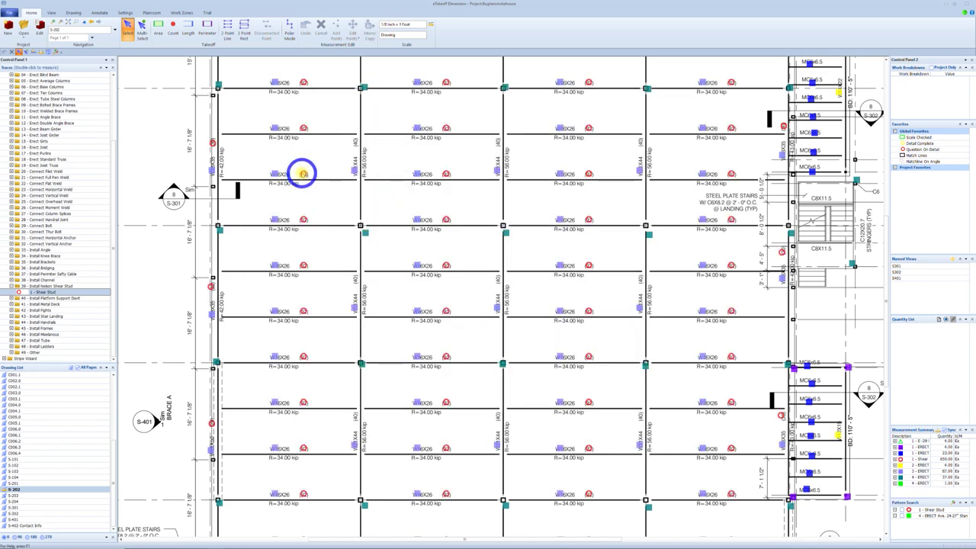
click(304, 174)
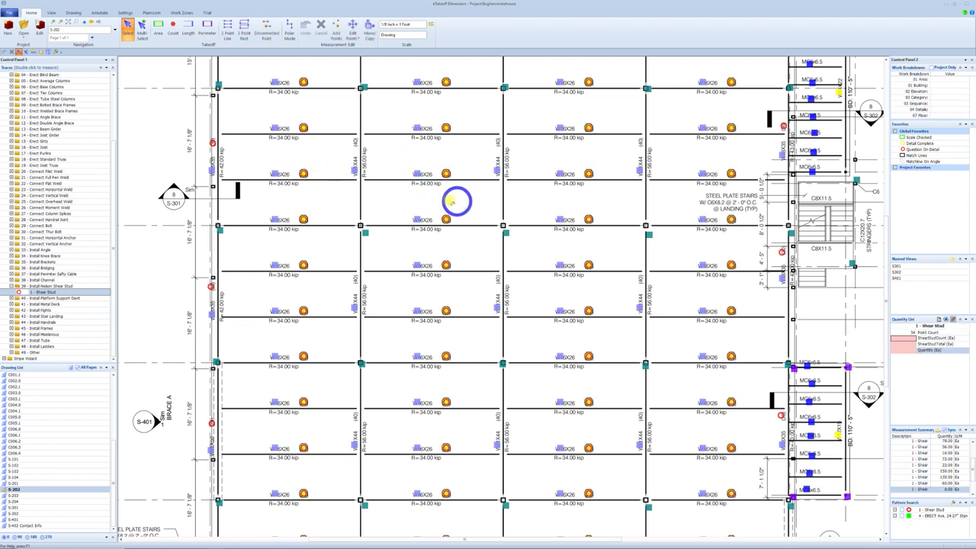
click(908, 338)
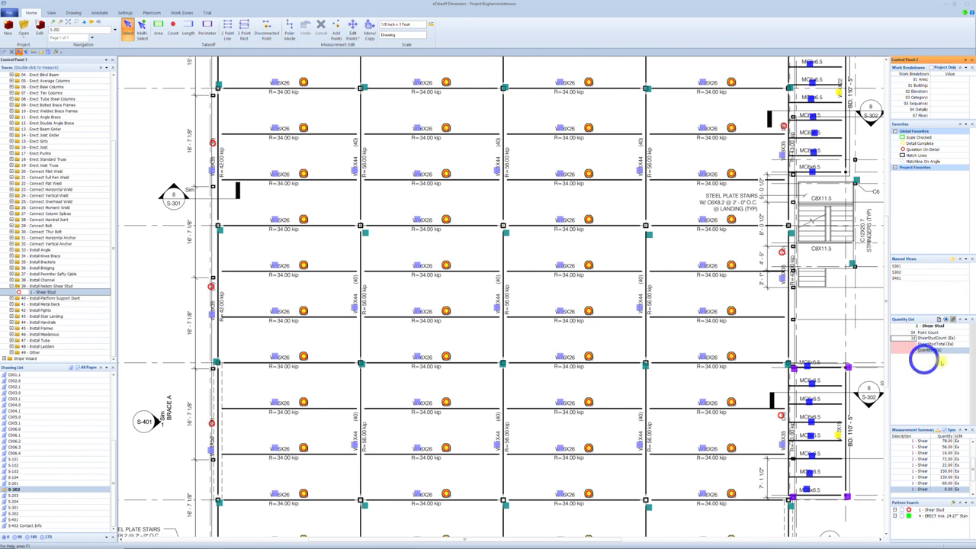
drag(930, 358, 919, 348)
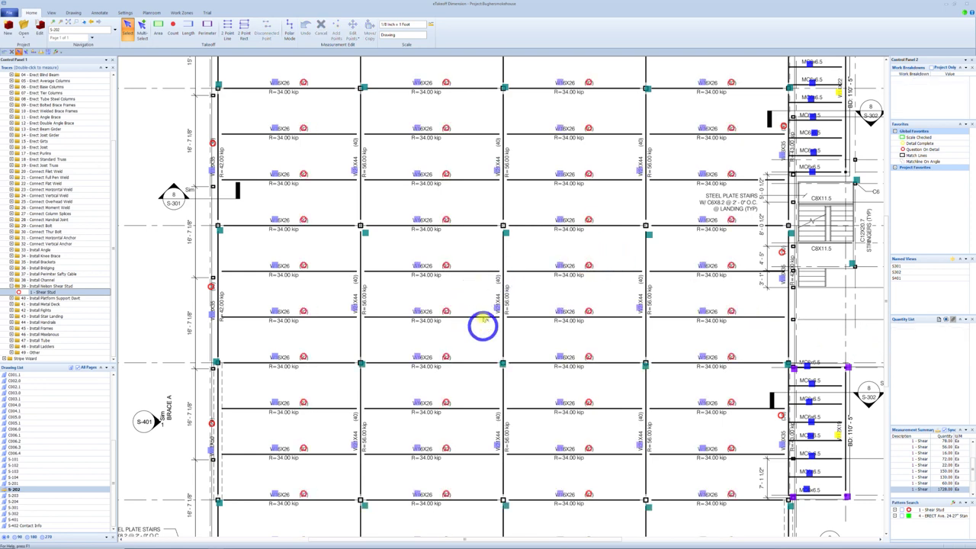
Check the 2nd Floor plan for shear stud labels that still lack a count marker
scroll(484, 321, down, 2)
scroll(496, 298, down, 2)
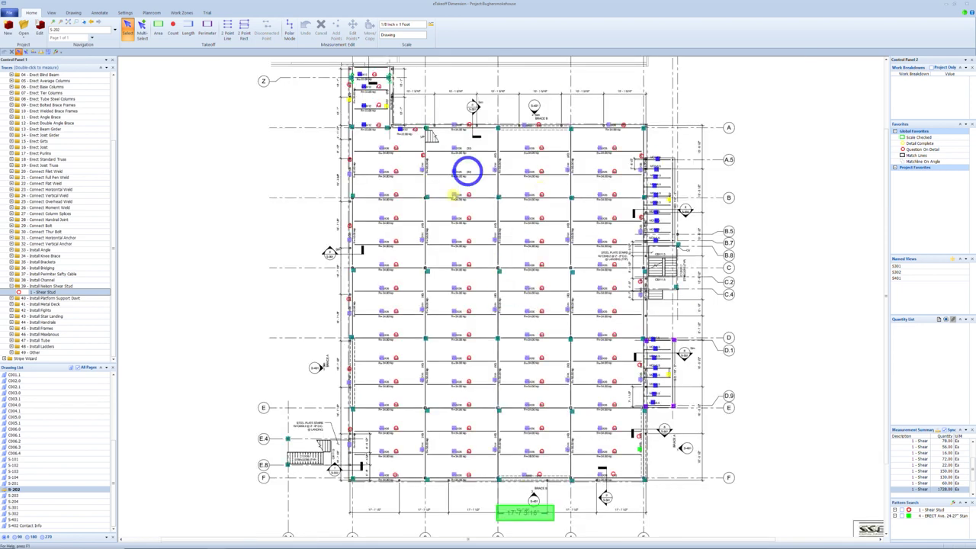
scroll(453, 191, up, 3)
middle_drag(420, 130, 429, 186)
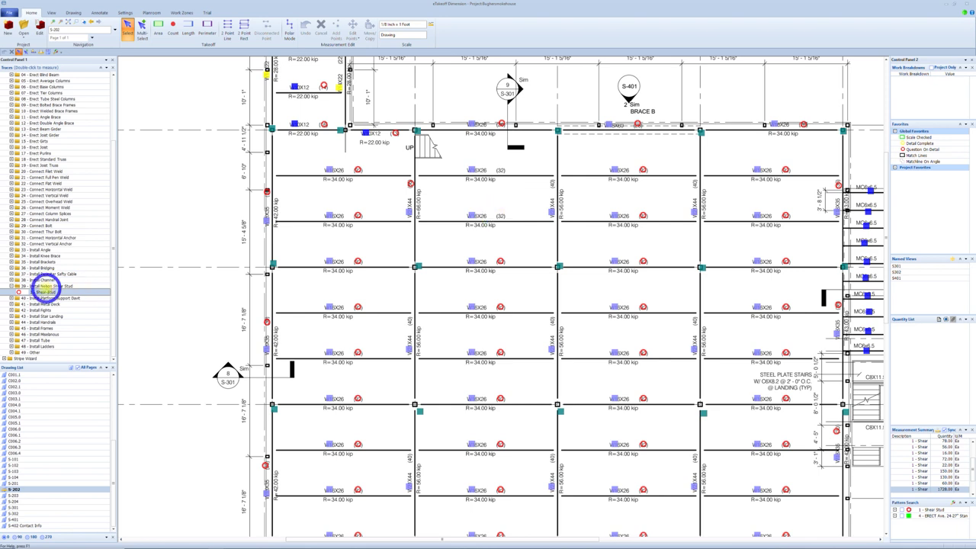
Count shear studs with ShearStudCount 32 on the two unmarked (32) beams in the second bay between grids A and B
click(43, 292)
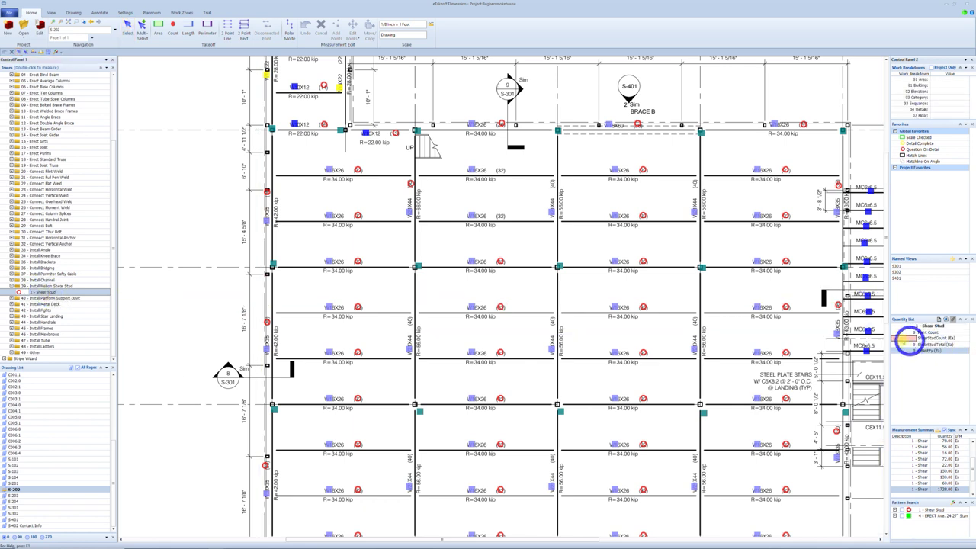
click(903, 339)
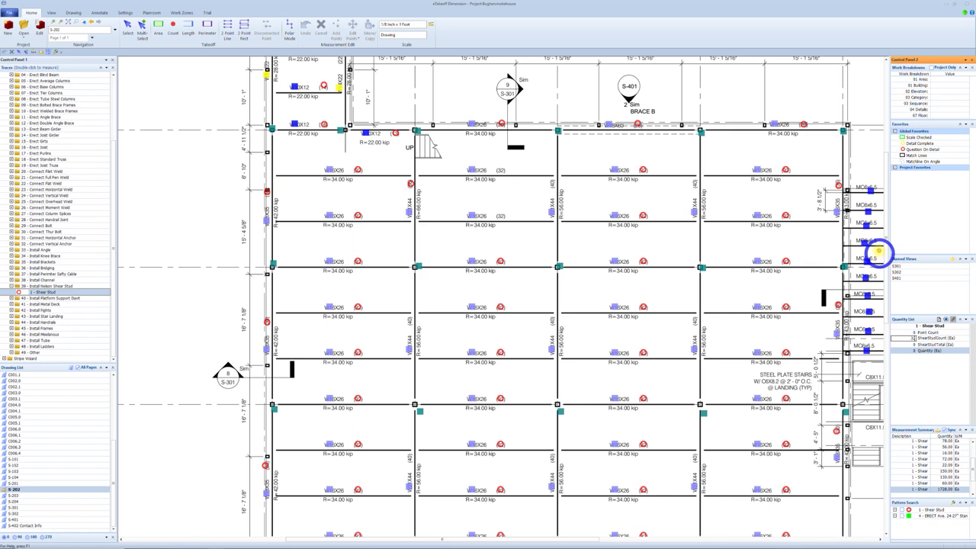
click(501, 171)
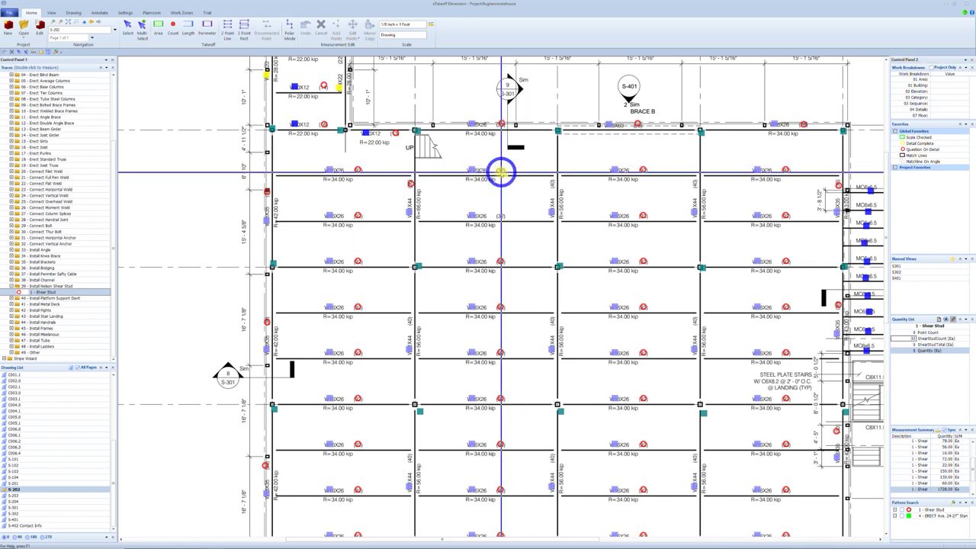
click(501, 216)
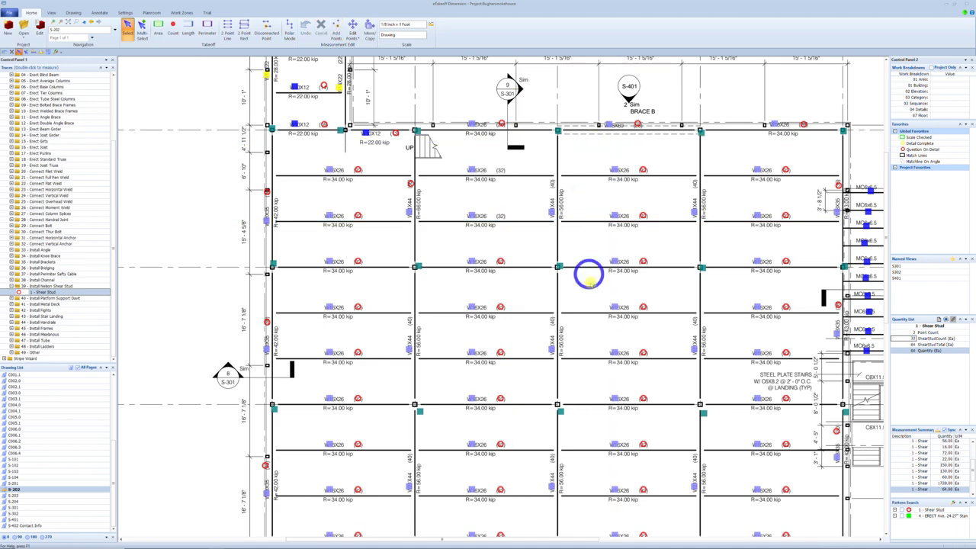
key(Escape)
Count shear studs with ShearStudCount 40 on the four girders along the first interior column line between grids B and F
scroll(599, 347, down, 2)
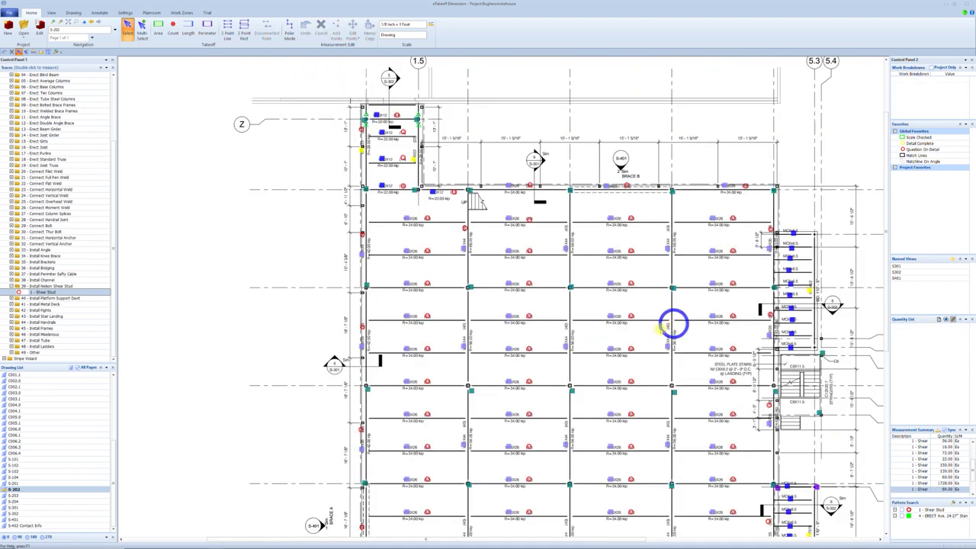
scroll(499, 304, down, 2)
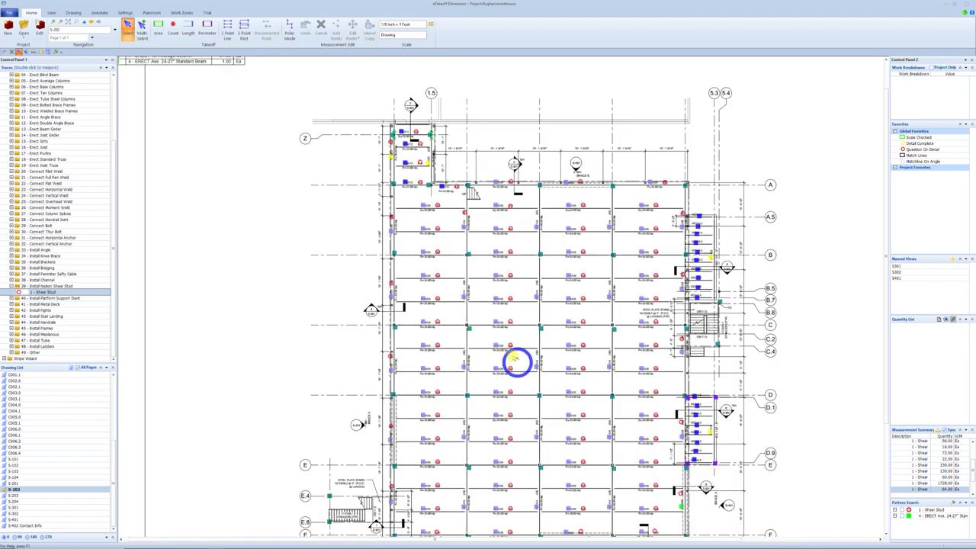
middle_drag(520, 355, 503, 307)
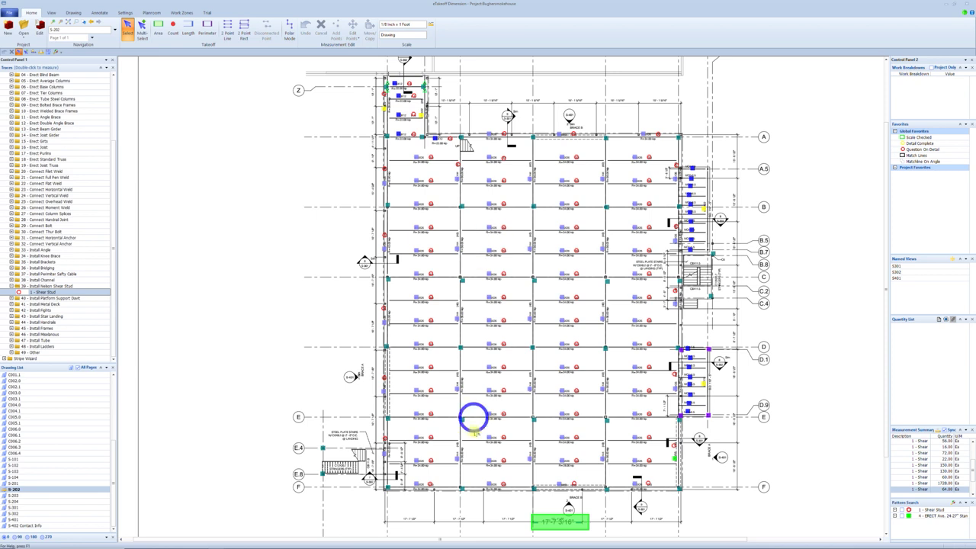
click(44, 292)
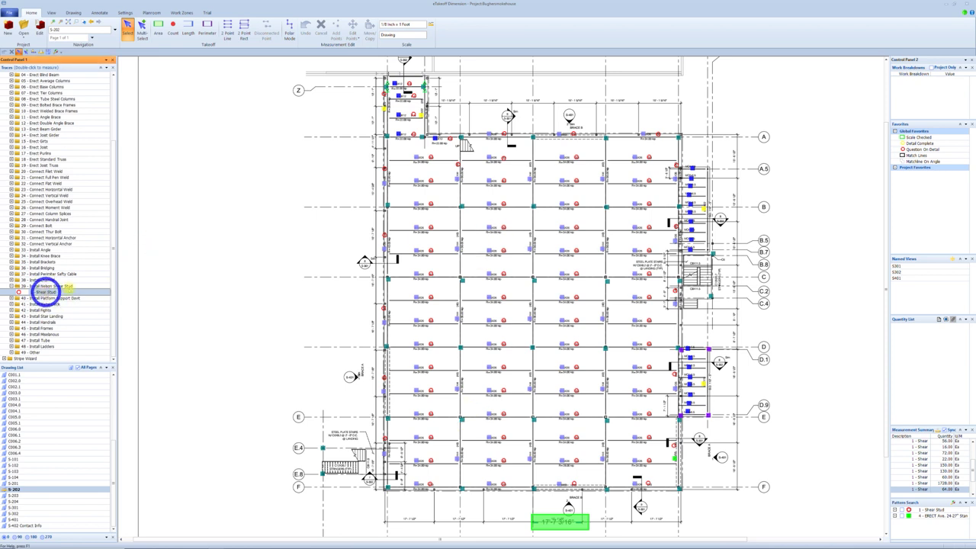
click(903, 338)
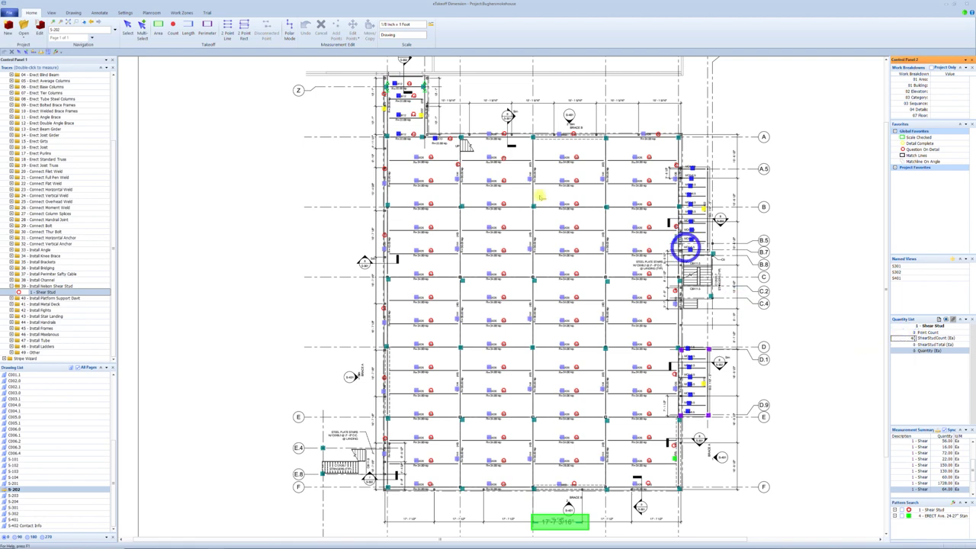
click(459, 237)
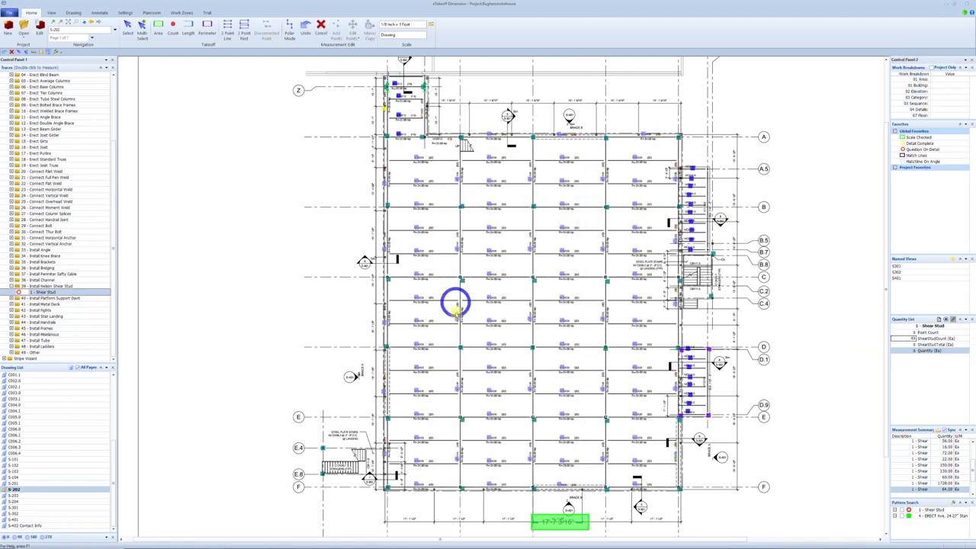
click(456, 305)
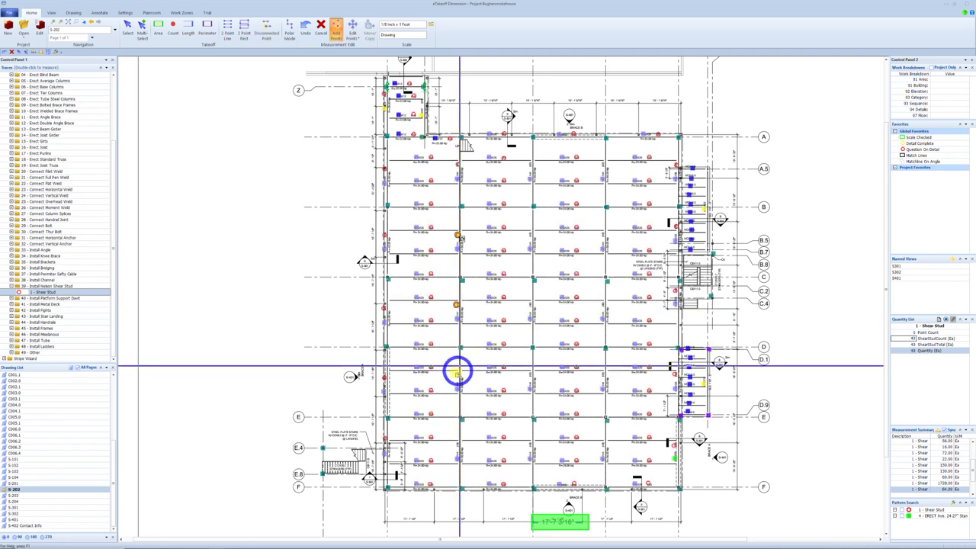
click(455, 373)
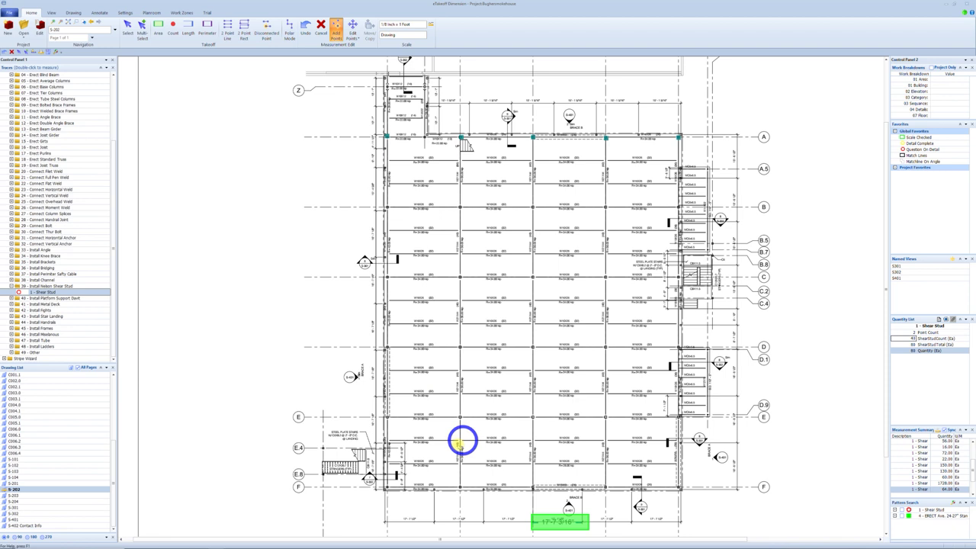
key(Escape)
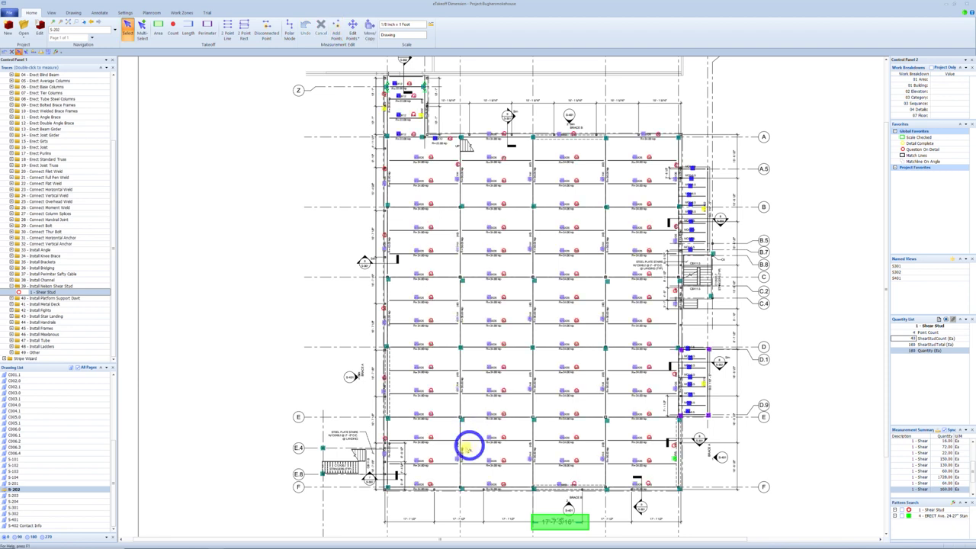
Copy the four-point shear stud count from the first interior column line to the next two interior girder lines
click(457, 445)
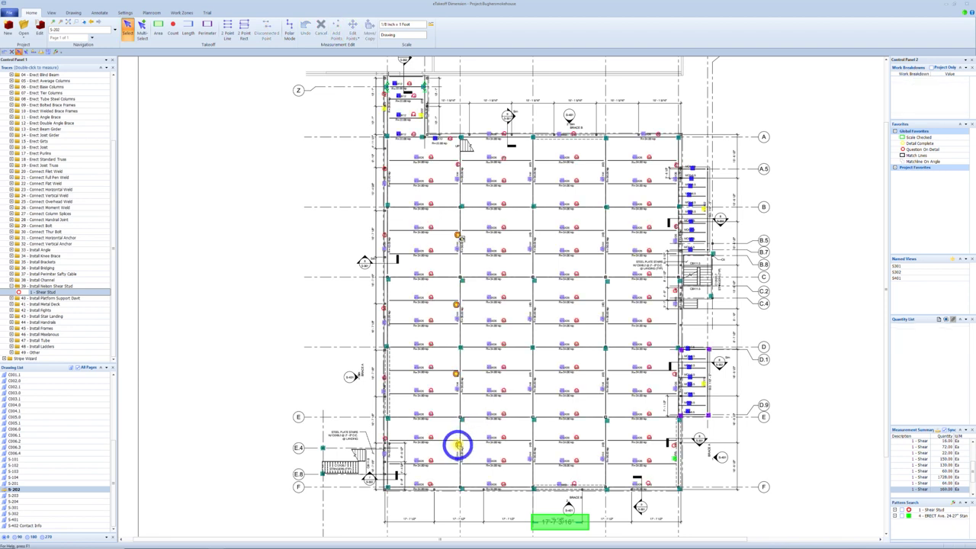
key(m)
click(458, 445)
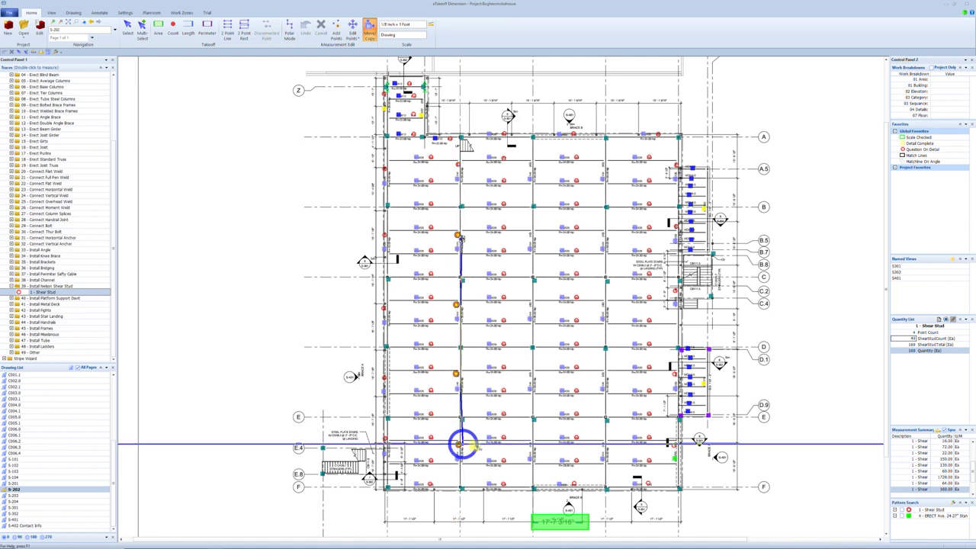
click(532, 446)
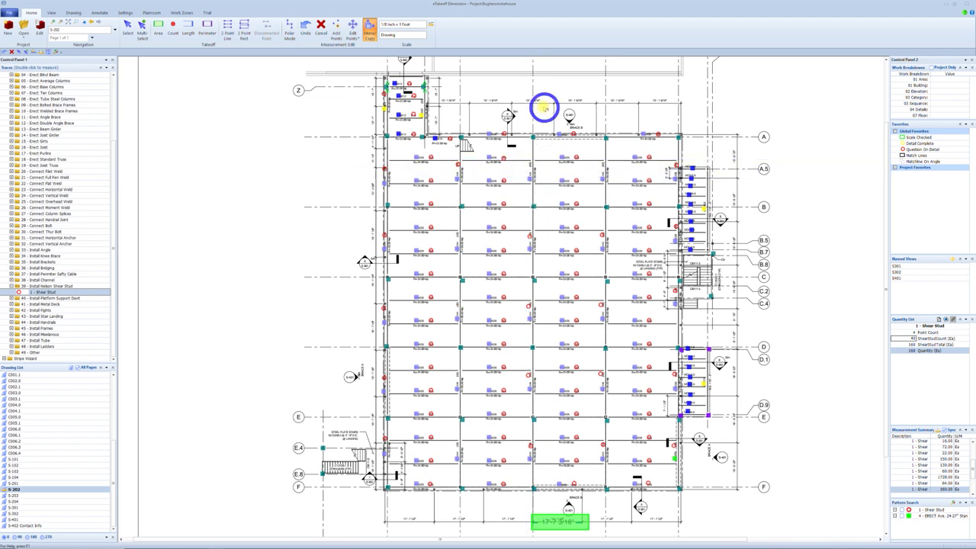
Count shear studs with ShearStudCount 40 on the second and third interior girders between grids A and B
double_click(37, 292)
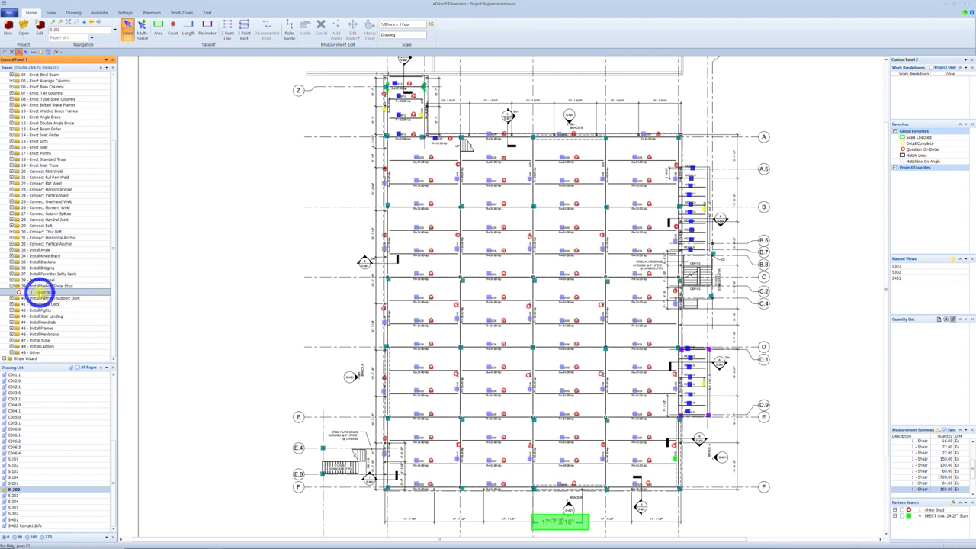
click(903, 339)
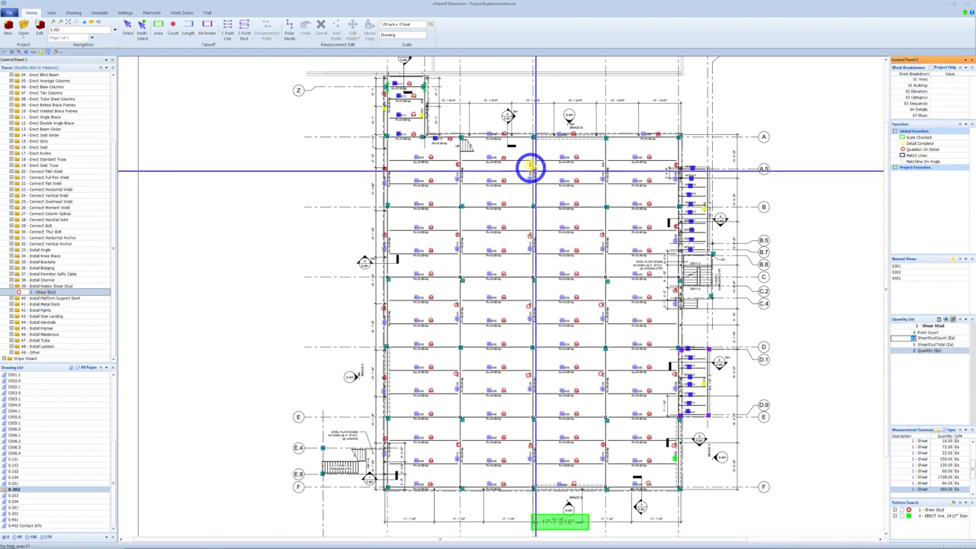
click(534, 165)
click(562, 189)
right_click(562, 191)
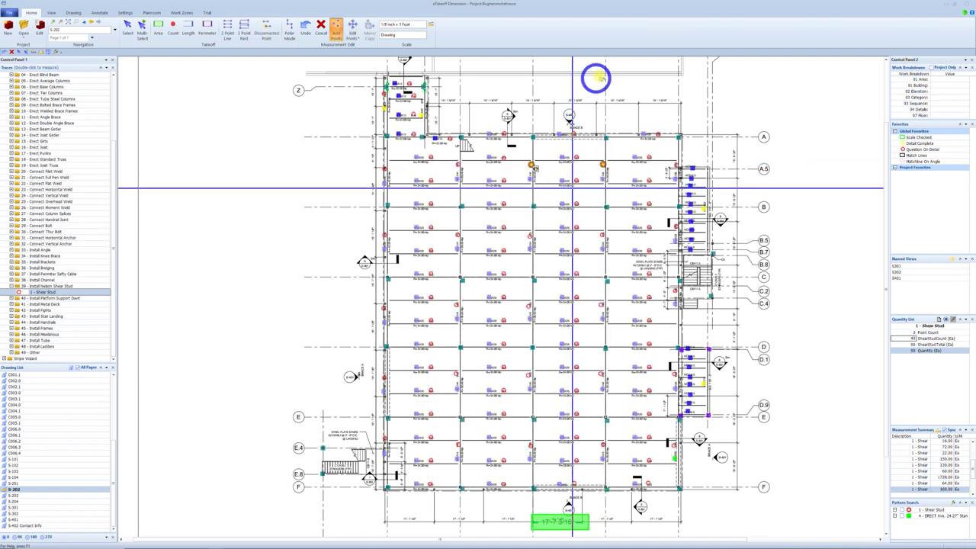
right_click(719, 265)
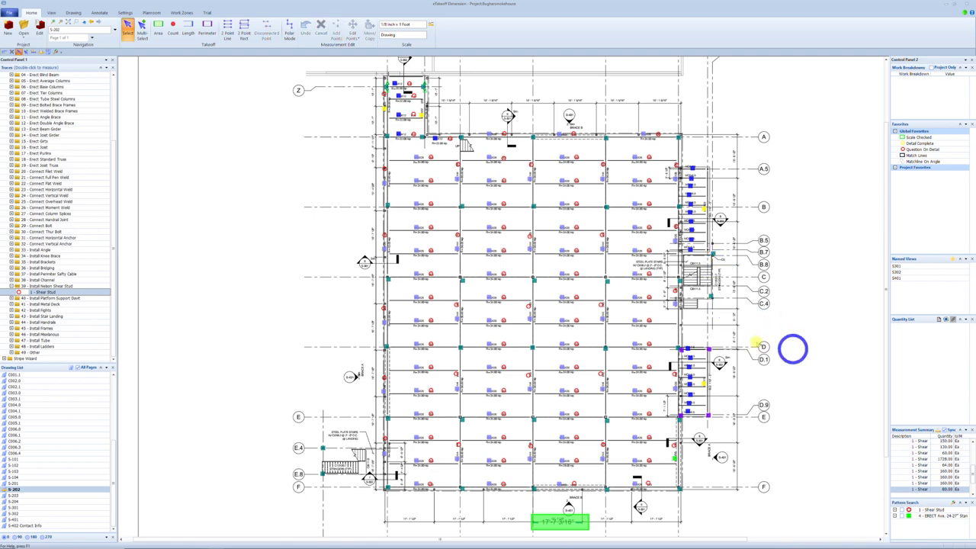
scroll(782, 341, down, 3)
scroll(328, 336, up, 3)
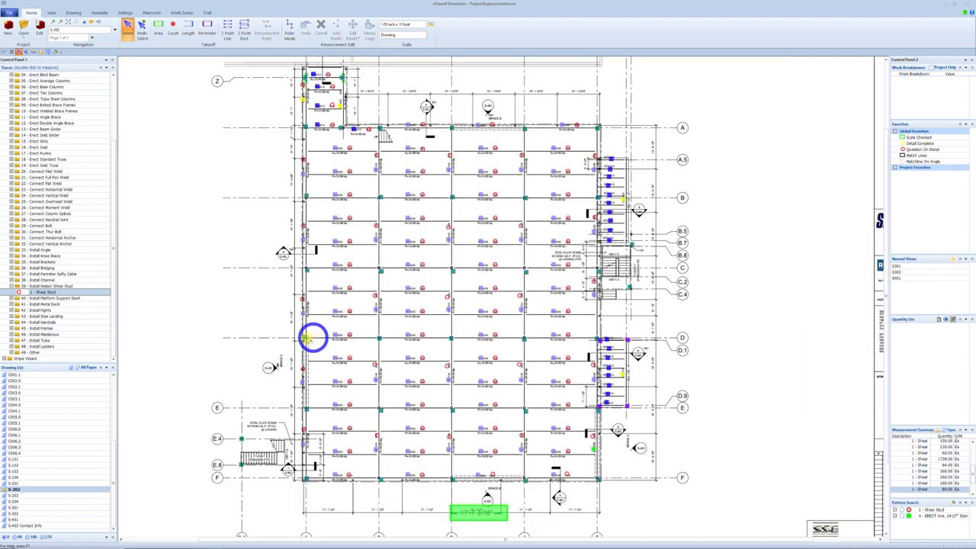
middle_drag(241, 216, 260, 251)
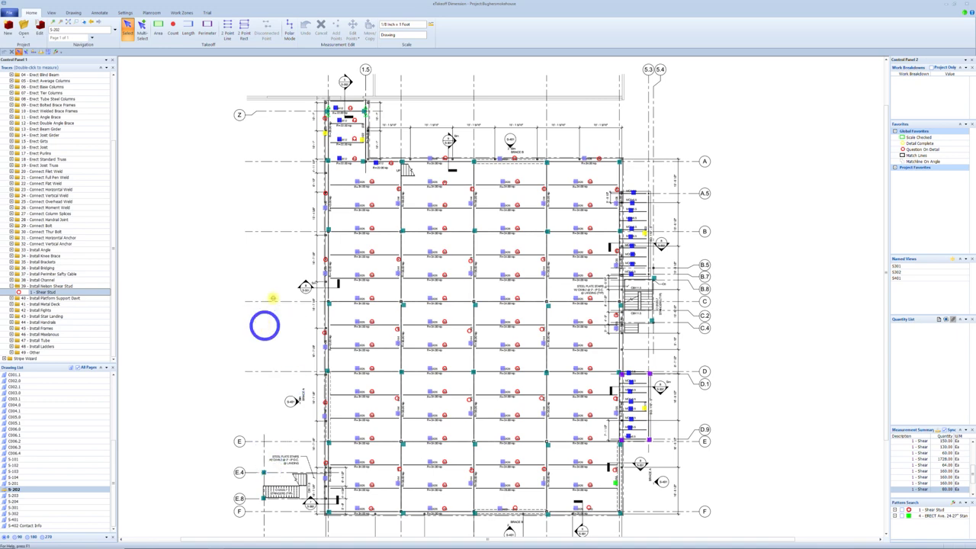
mouse_move(276, 302)
middle_down()
mouse_move(285, 269)
mouse_move(287, 285)
middle_up()
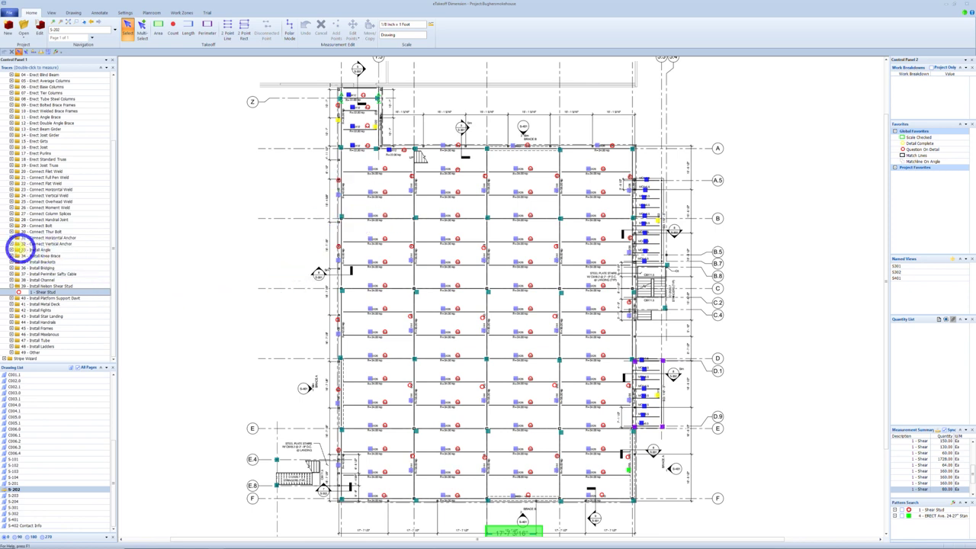
Trace the 7 - AVE. TOS Continuous Angle around the whole floor perimeter, including the projecting bay near grid Z
click(12, 249)
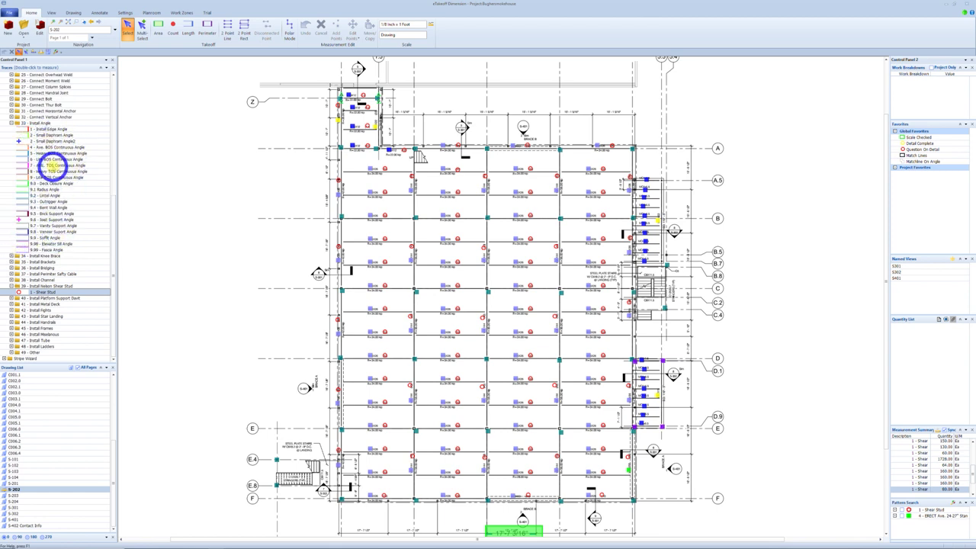
double_click(58, 165)
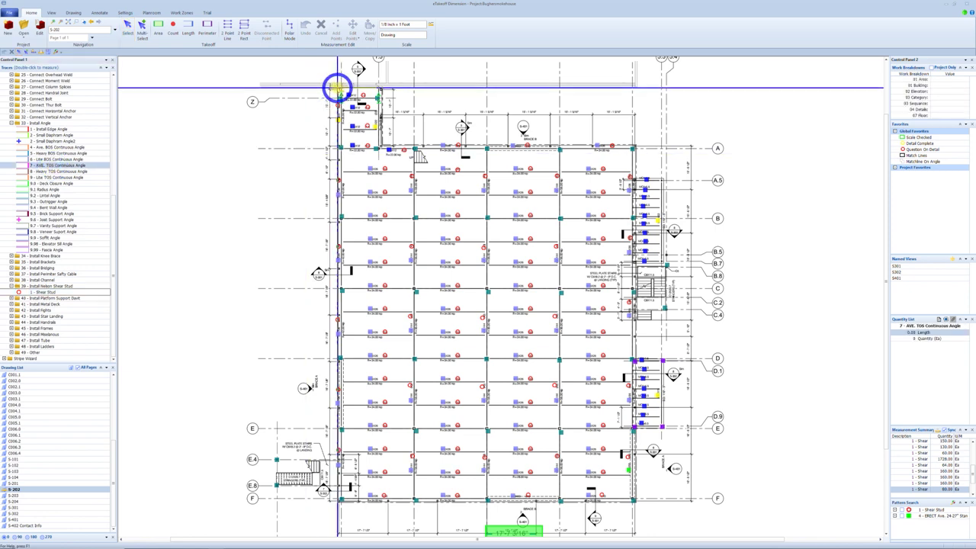
click(338, 87)
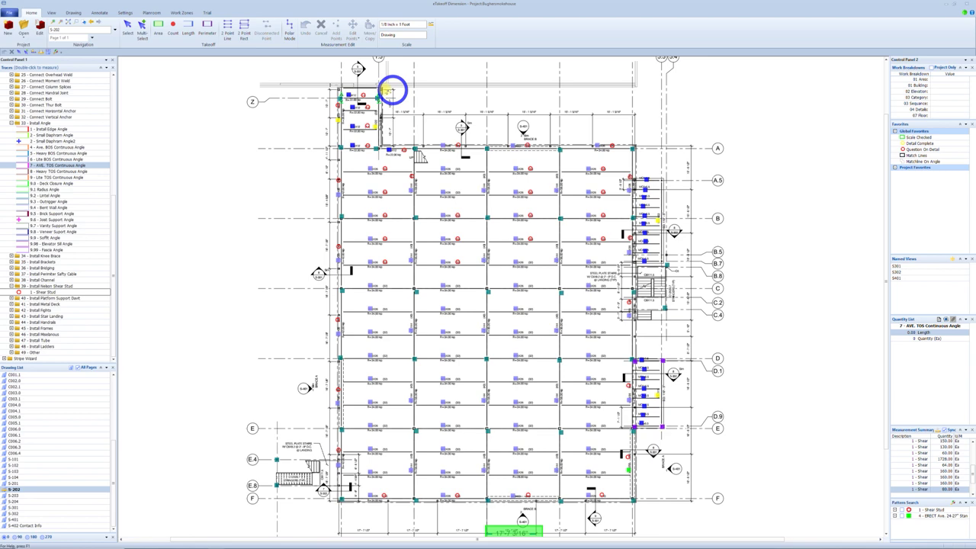
click(381, 87)
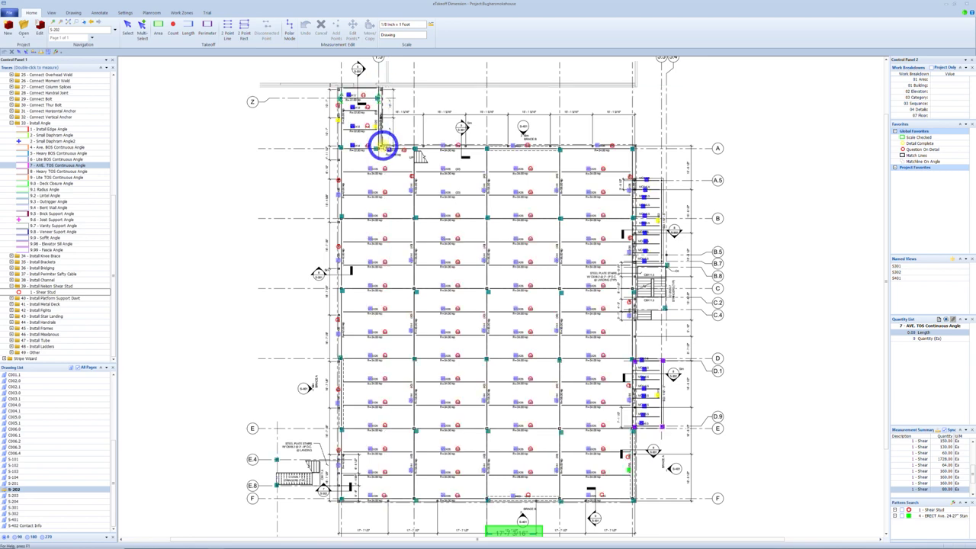
double_click(632, 147)
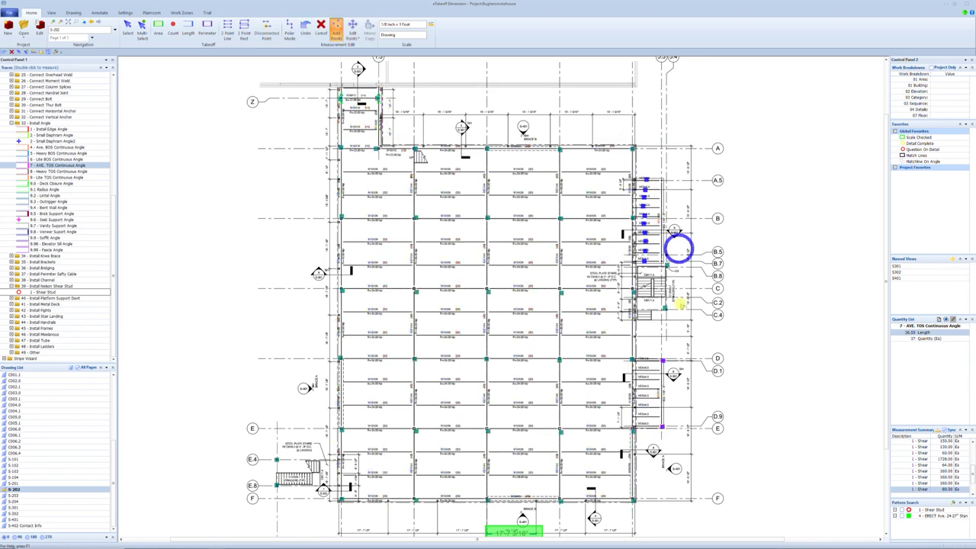
click(638, 501)
click(339, 498)
click(338, 88)
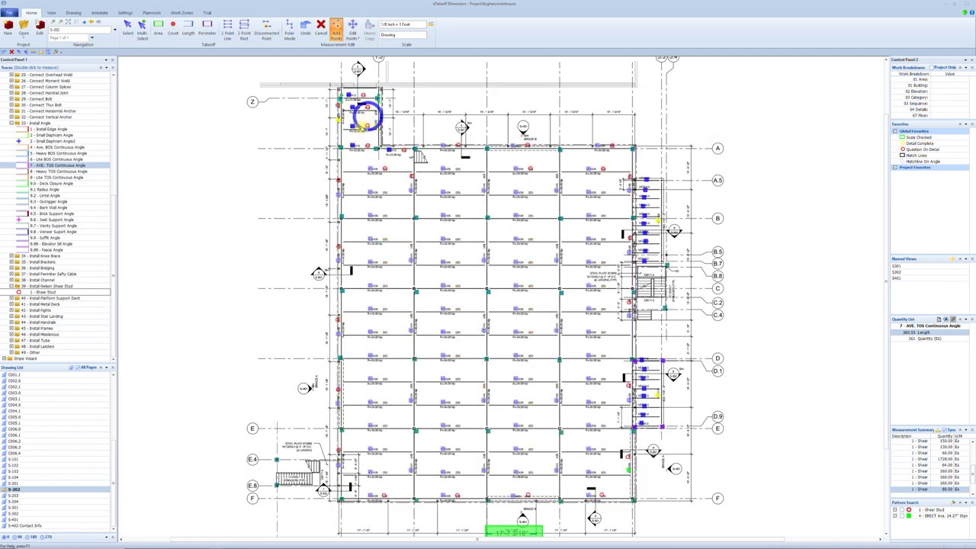
double_click(414, 147)
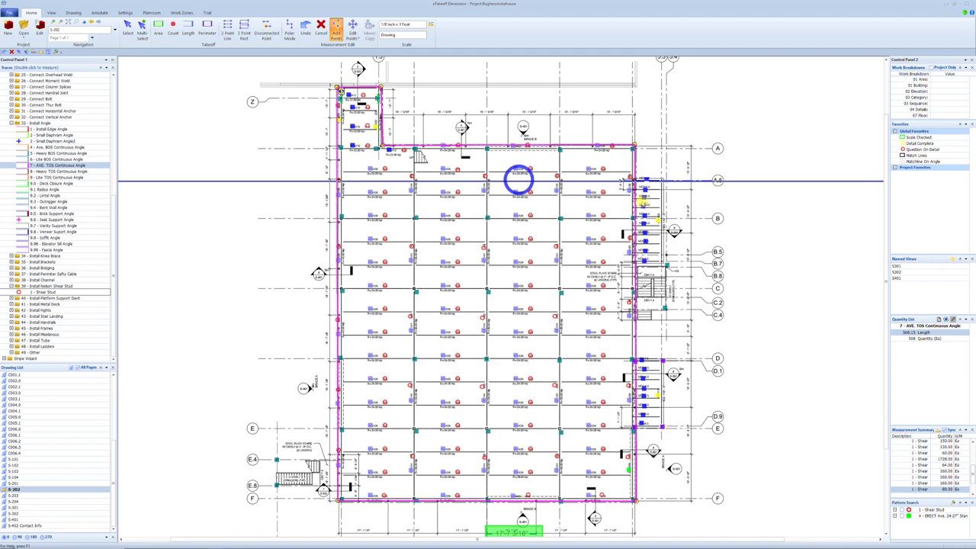
Extend the continuous angle takeoff with a disconnected run around the side platform between grids A.5 and B.7
key(d)
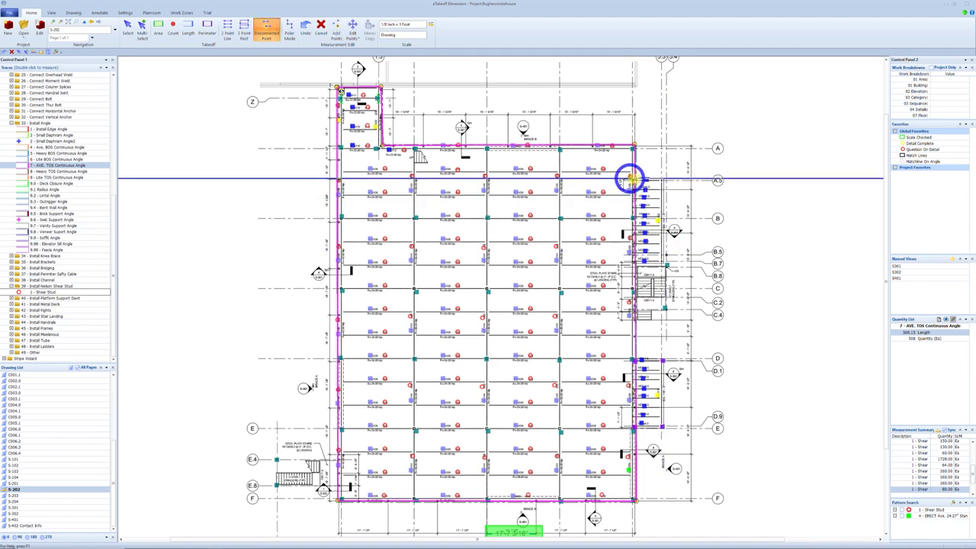
click(635, 179)
click(662, 179)
click(662, 264)
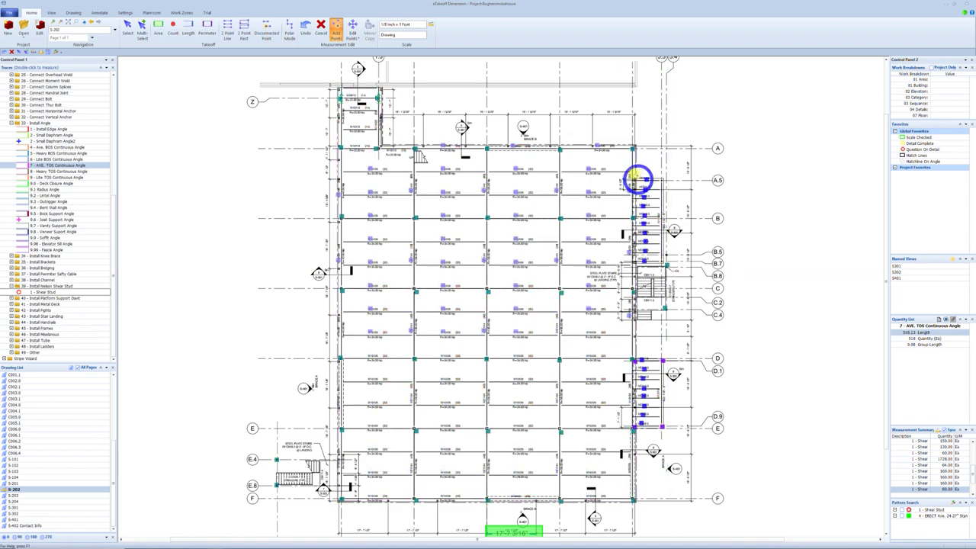
Trace another disconnected run of continuous angle around the side platform between grids D and E and finish the measurement
click(662, 360)
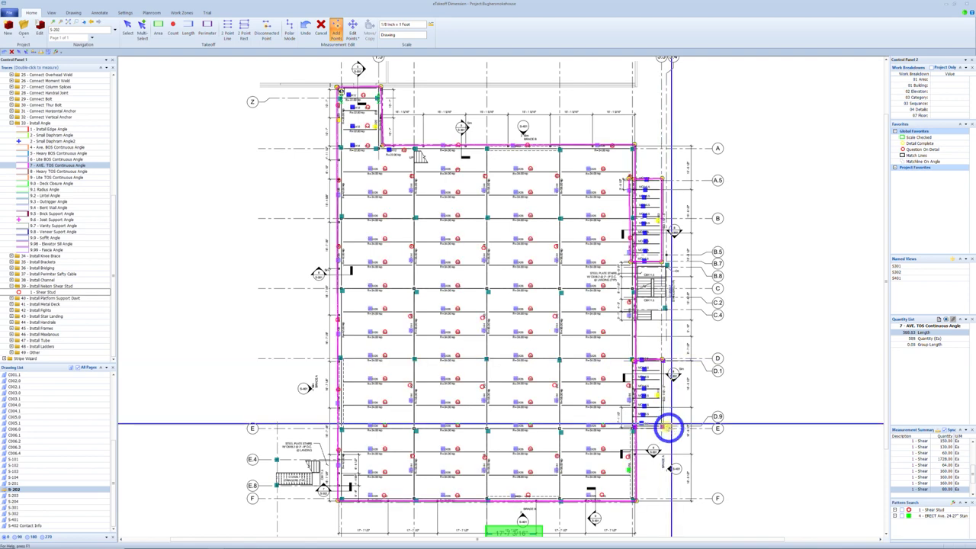
click(663, 426)
click(634, 425)
click(634, 358)
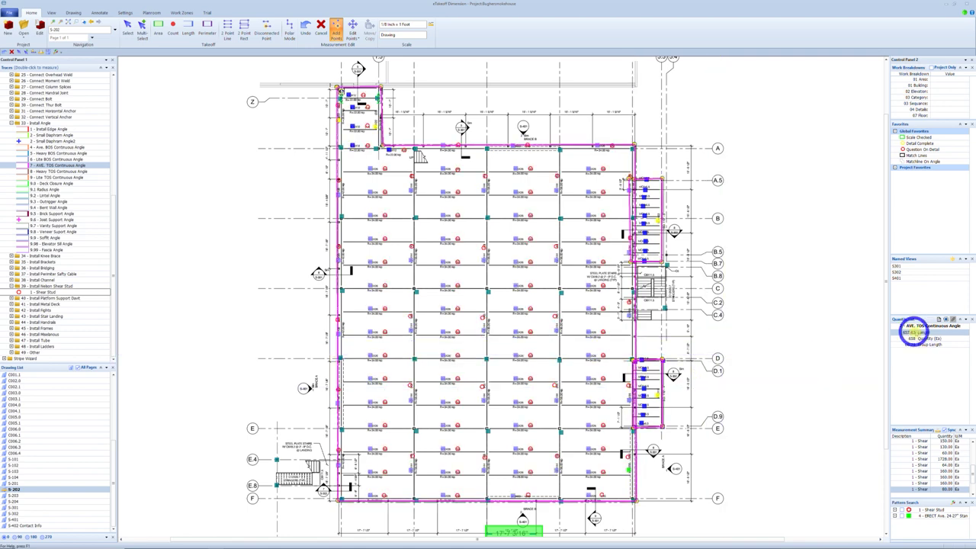
key(Escape)
key(Escape)
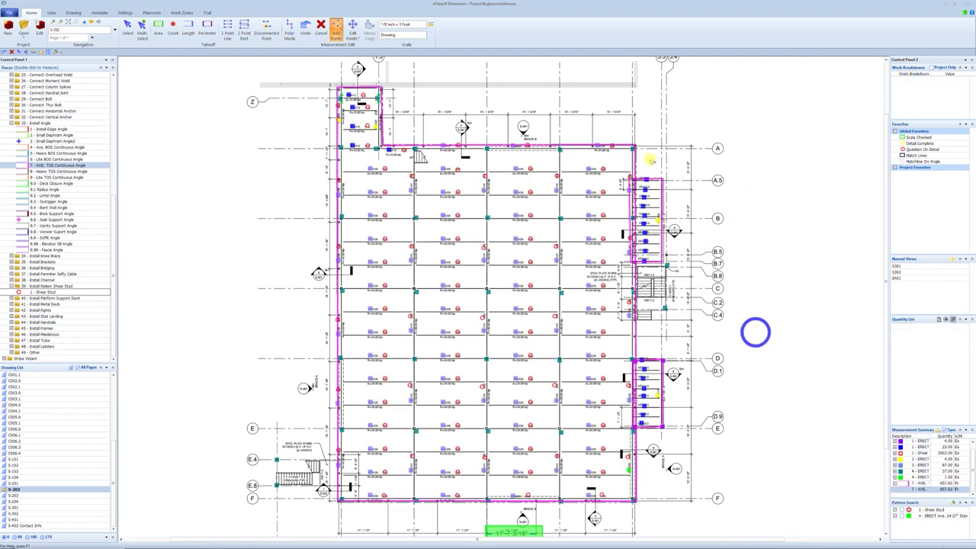
Expand the 34 - Install Knee Brace trace group and select 1 - Ave. Knee Brace
scroll(410, 124, up, 2)
click(442, 105)
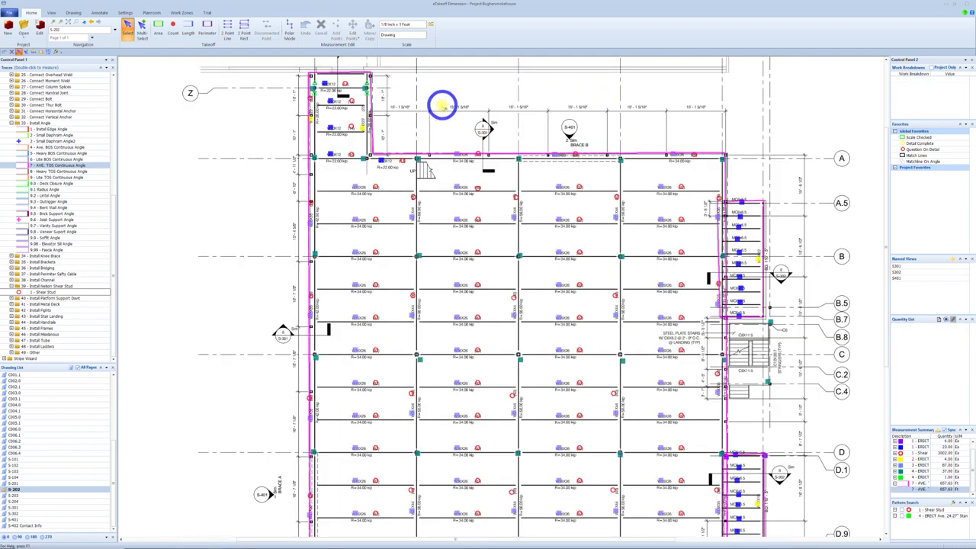
middle_drag(439, 110, 433, 140)
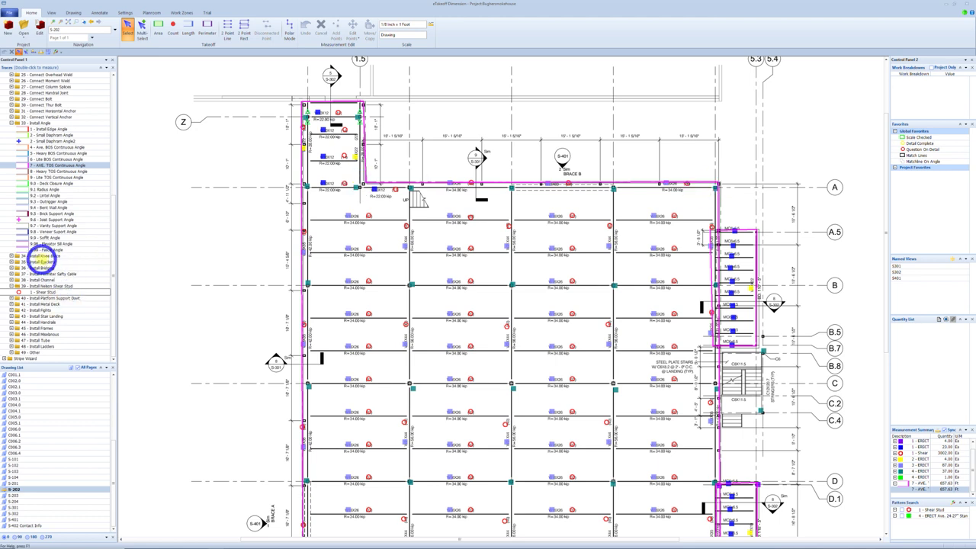
double_click(38, 255)
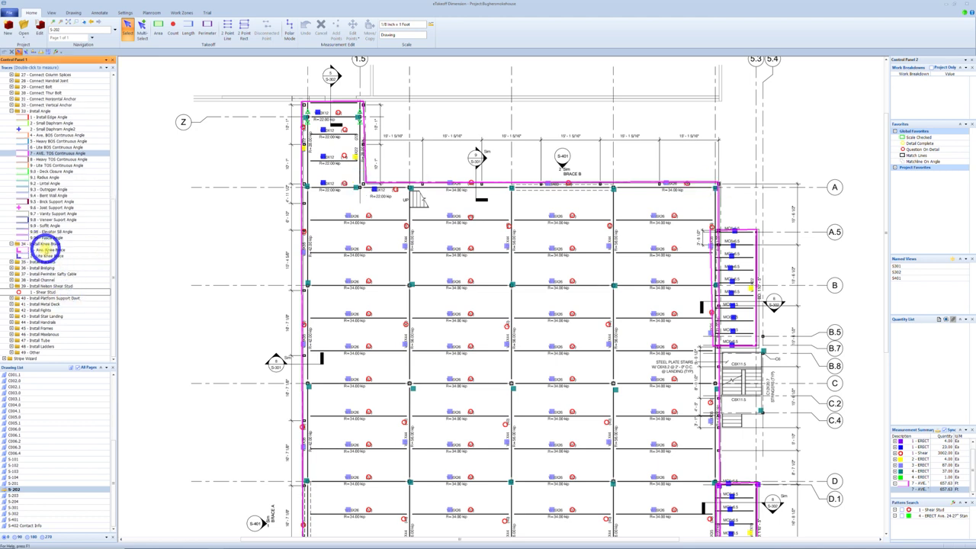
click(46, 249)
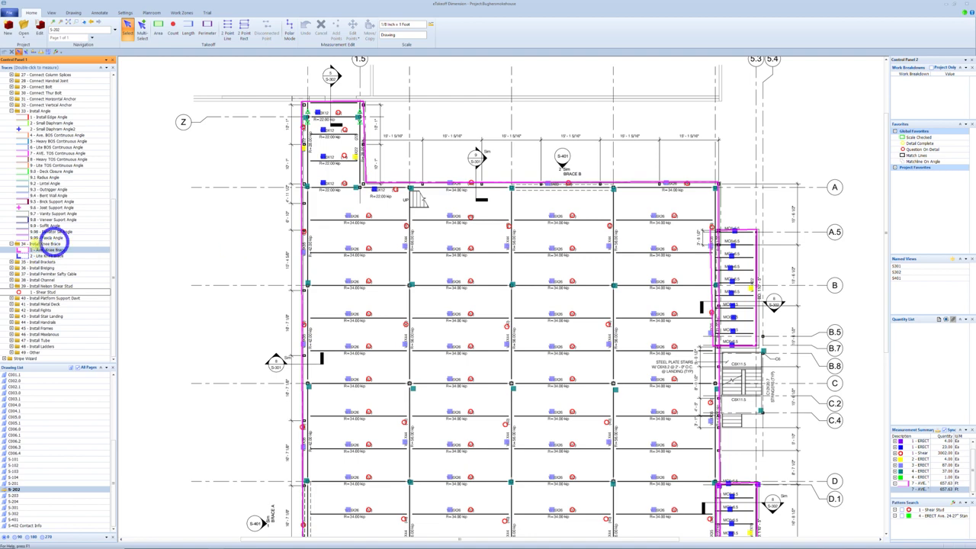
Try to count 1 - Ave. Knee Brace items individually along grid A, starting from grid 1.5
double_click(26, 248)
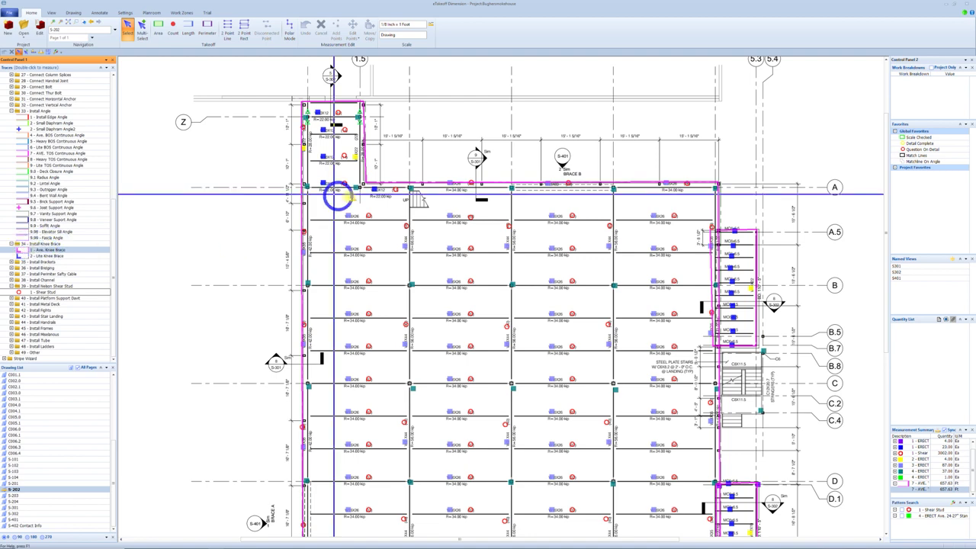
click(390, 186)
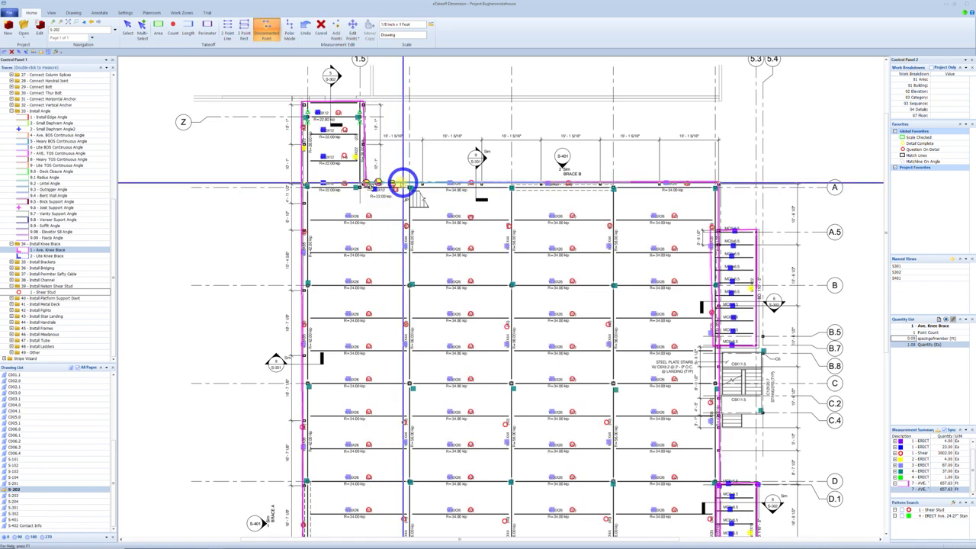
click(405, 183)
click(416, 183)
click(428, 183)
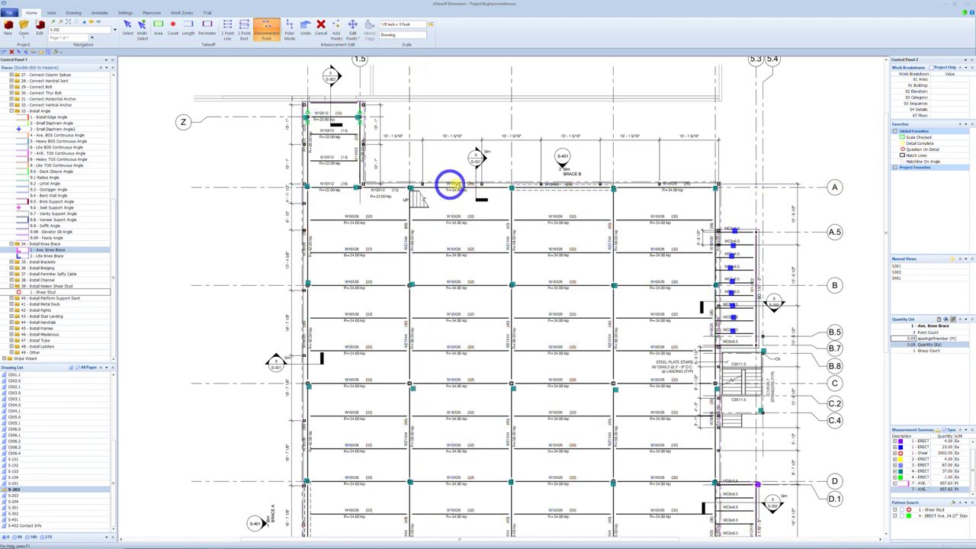
right_click(436, 151)
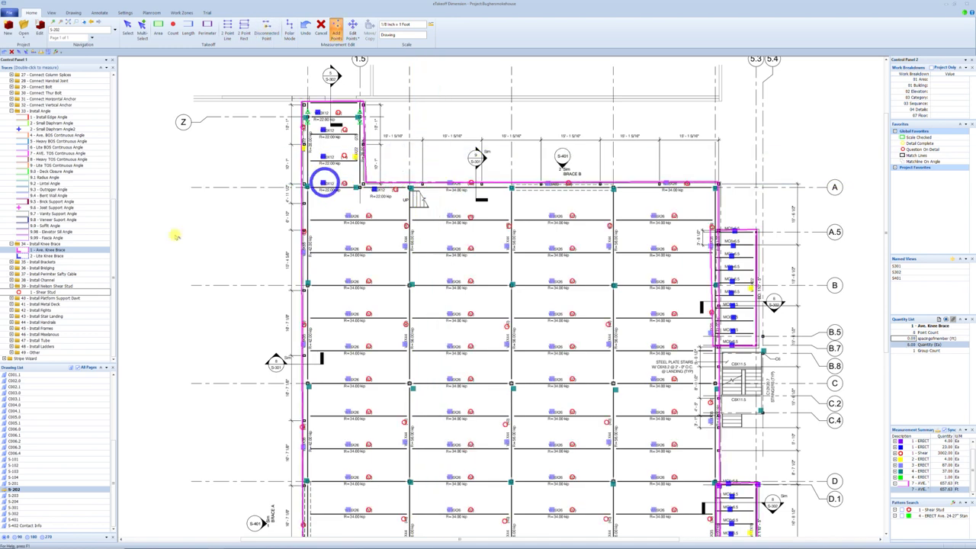
Measure 1 - Ave. Knee Brace along grid A from grid 1.5 to grid 5, using a member spacing of 2 ft
double_click(47, 250)
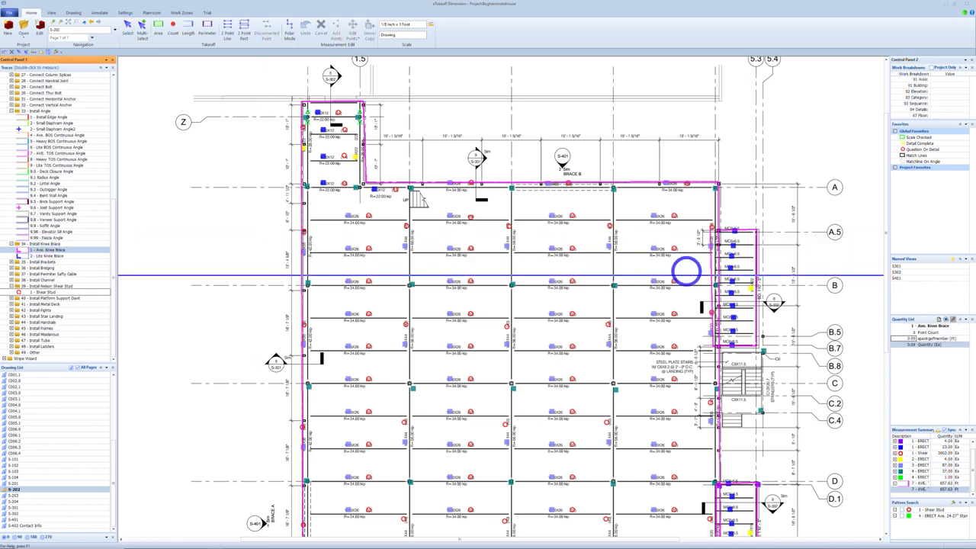
click(903, 344)
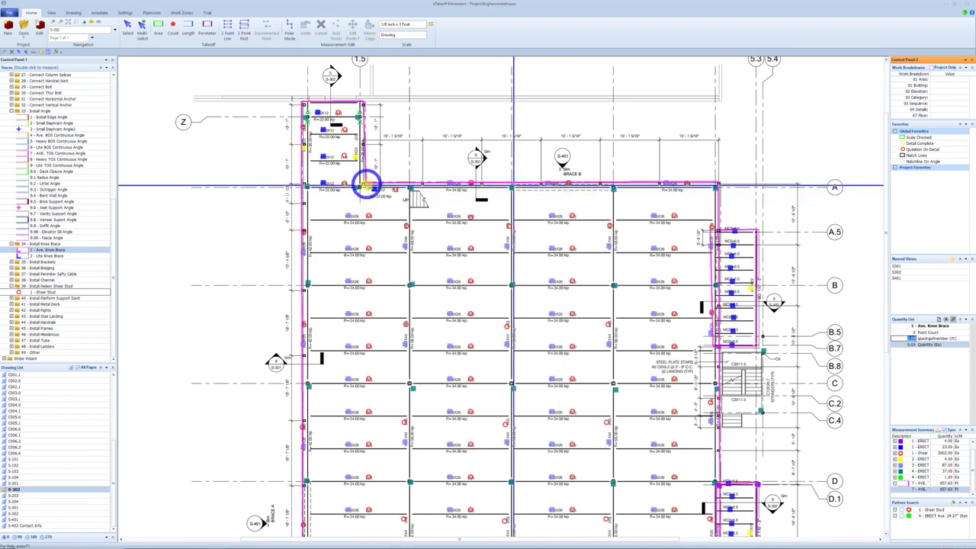
click(361, 183)
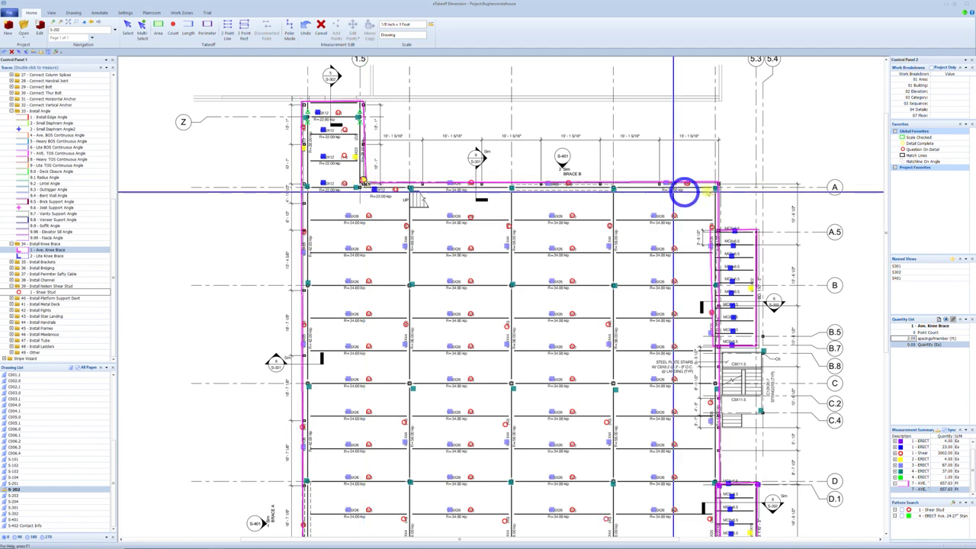
click(719, 183)
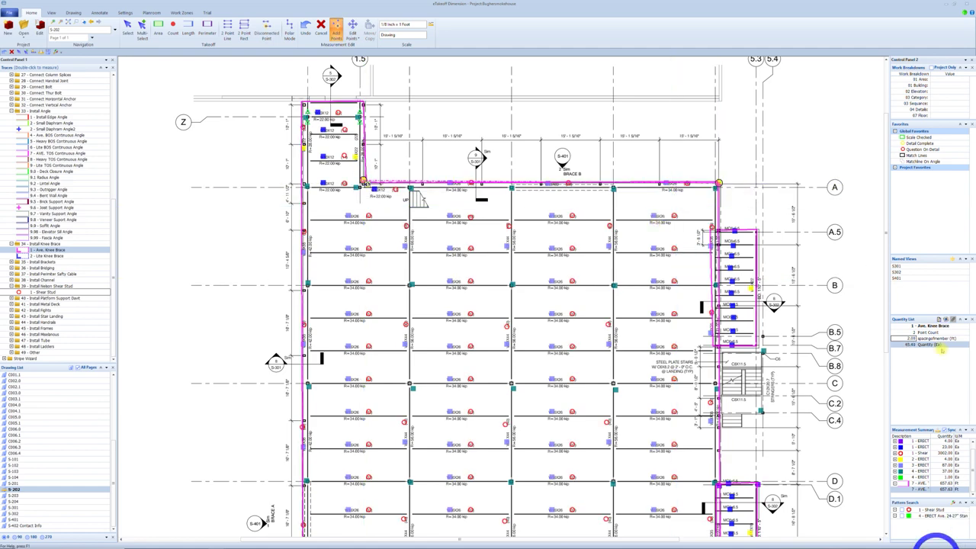
click(909, 345)
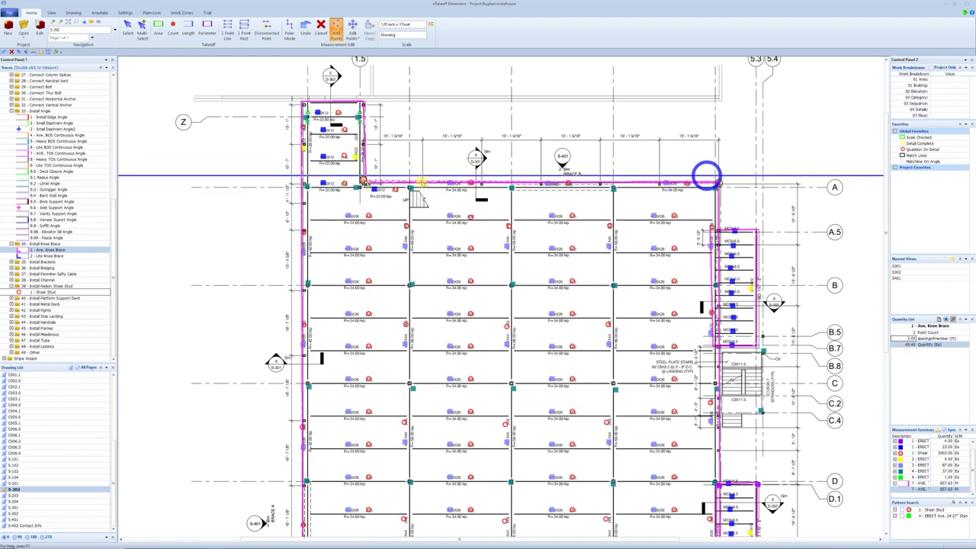
click(363, 183)
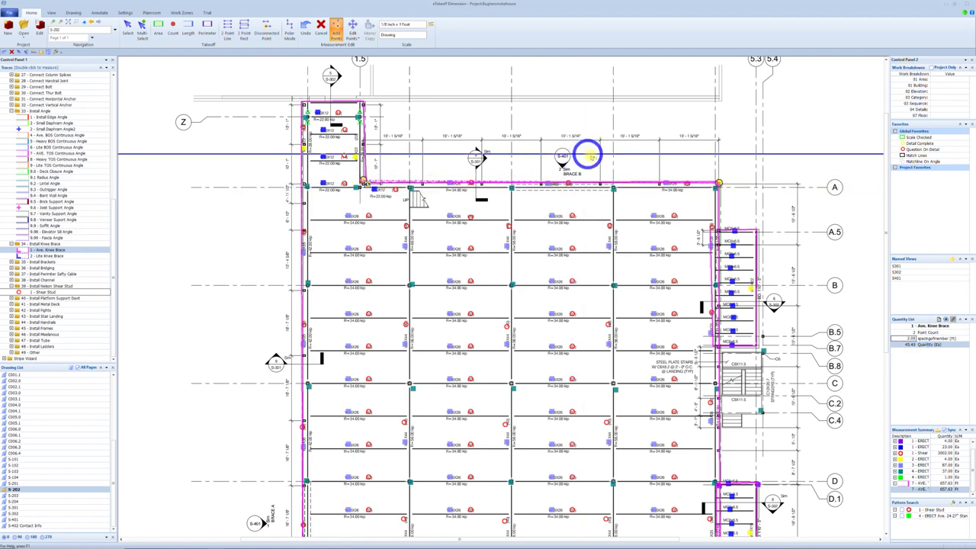
right_click(613, 130)
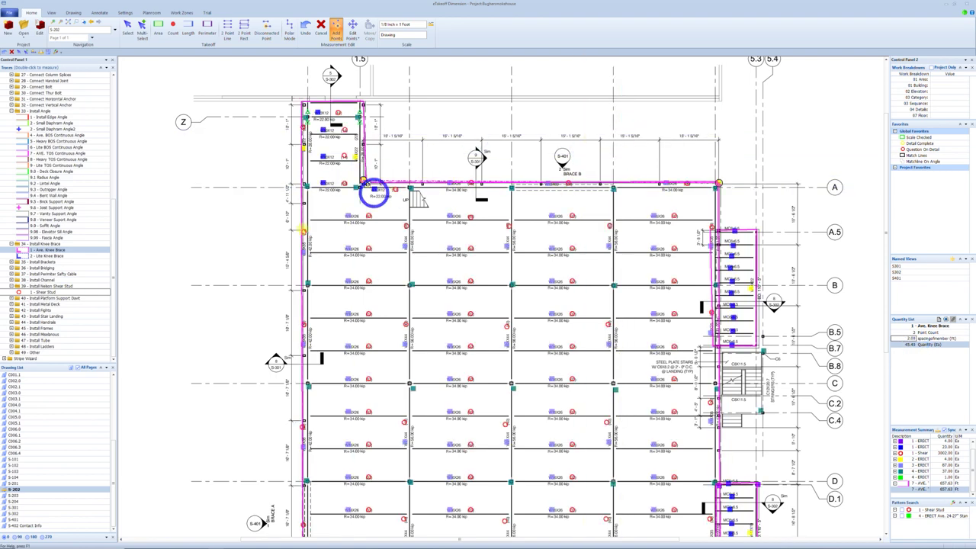
scroll(317, 257, down, 3)
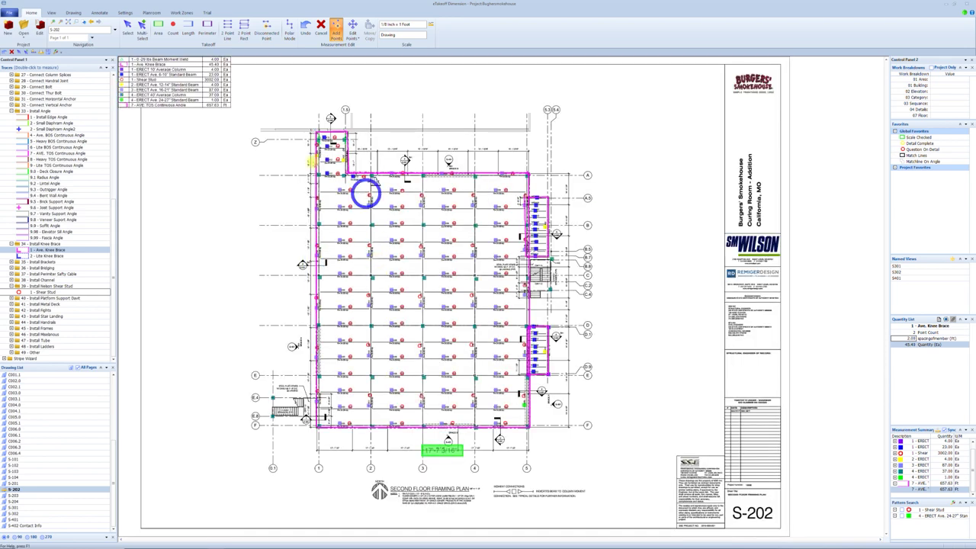
key(Escape)
Move the measurement legend into the blank area beside the floor plan, next to the grid Z bubble
drag(177, 93, 226, 247)
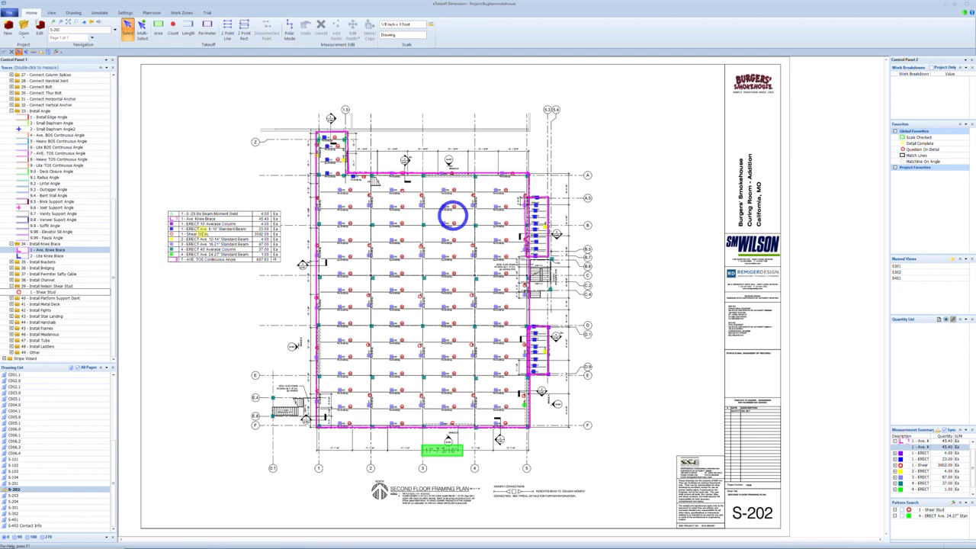
scroll(226, 227, up, 2)
scroll(226, 225, up, 2)
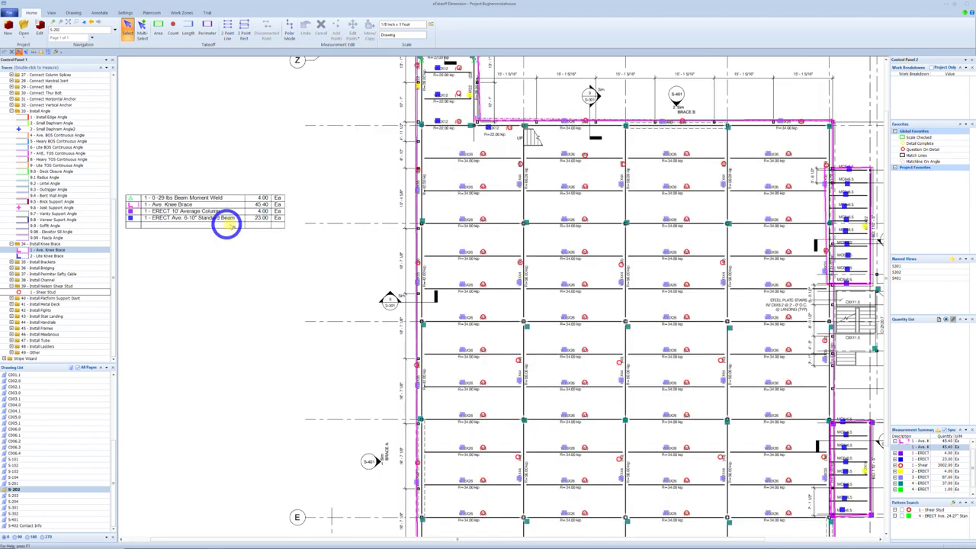
drag(217, 222, 257, 228)
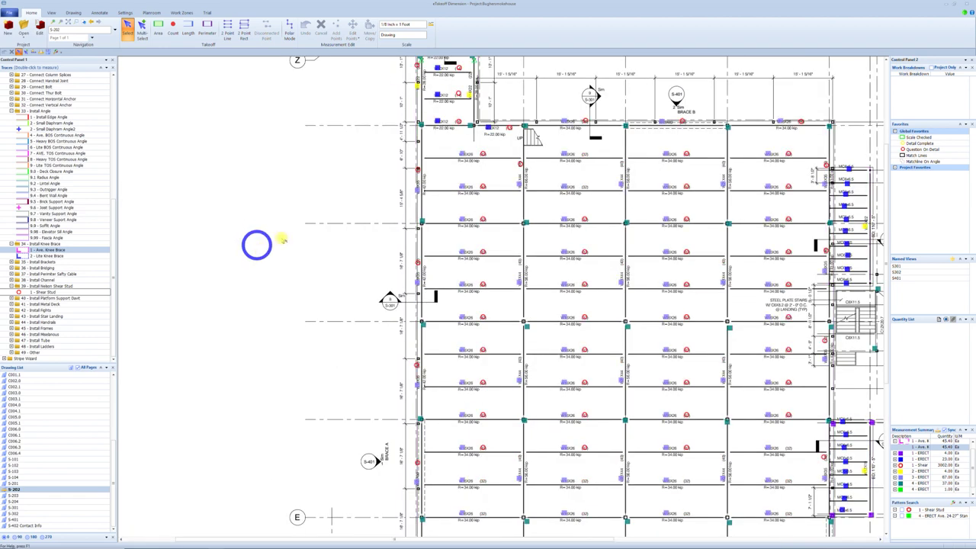
key(ctrl+z)
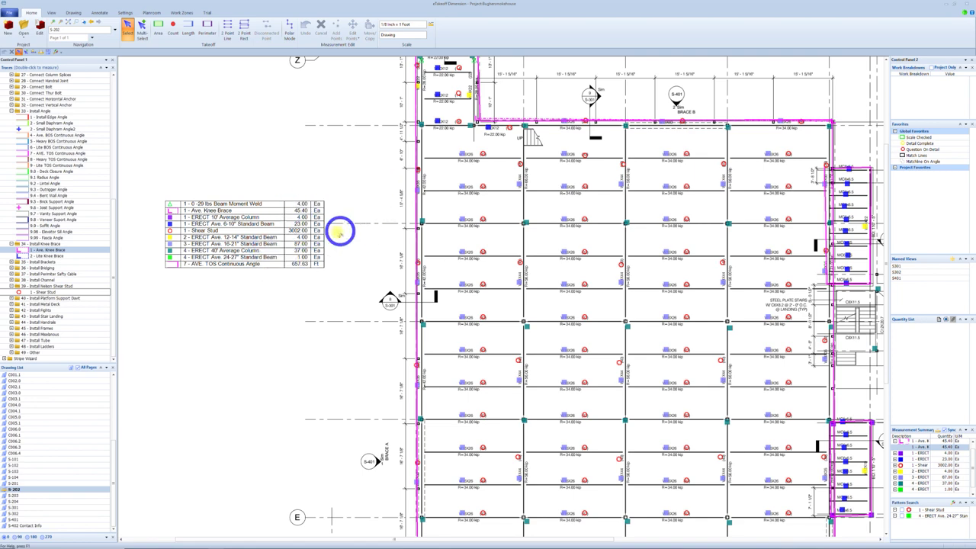
scroll(348, 226, down, 1)
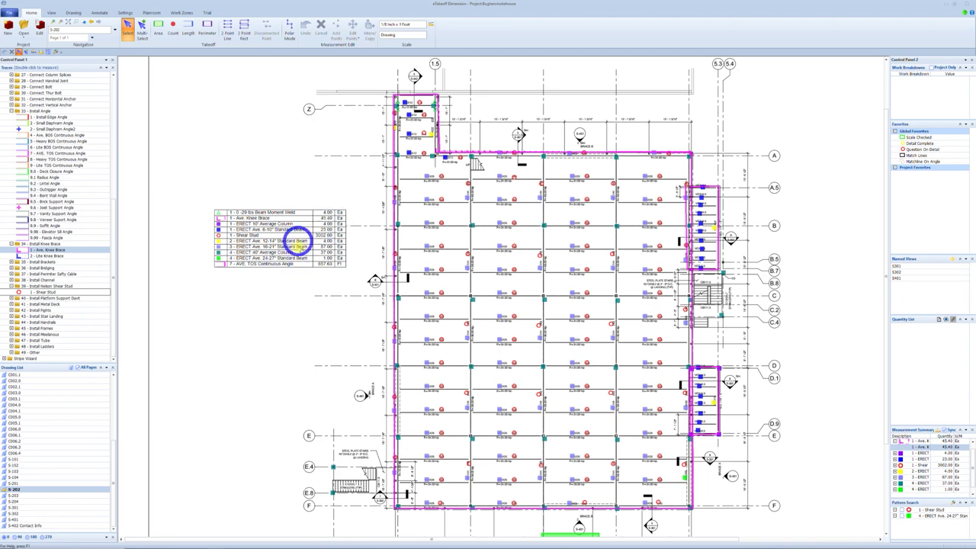
drag(301, 240, 268, 235)
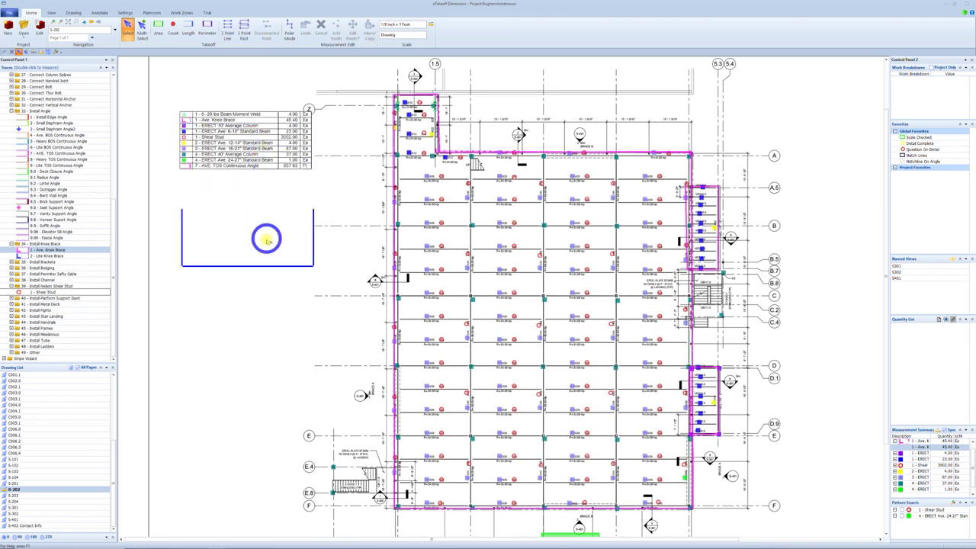
drag(252, 158, 258, 138)
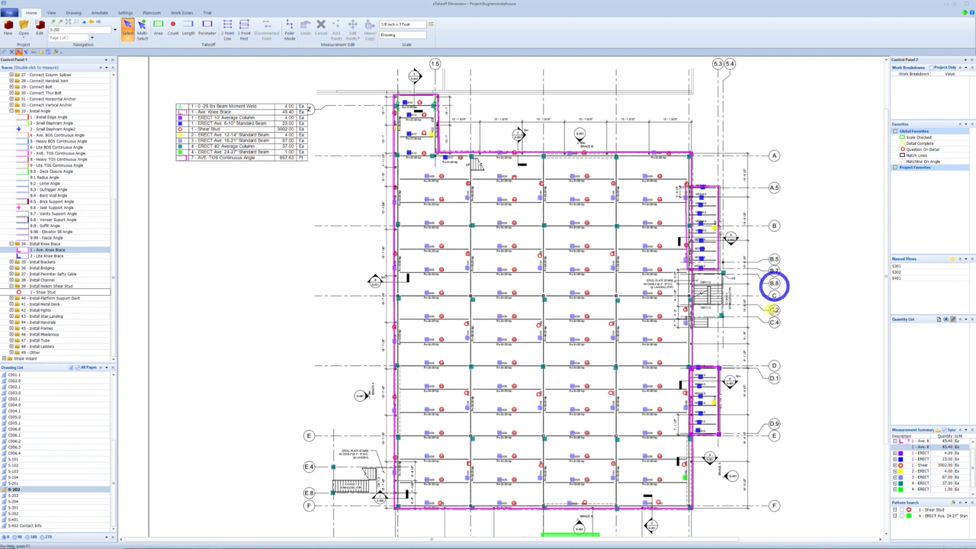
Find the section callout at the steel plate stairs near grid E.8 and show named view S302 in a new, maximized drawing window
scroll(360, 510, up, 2)
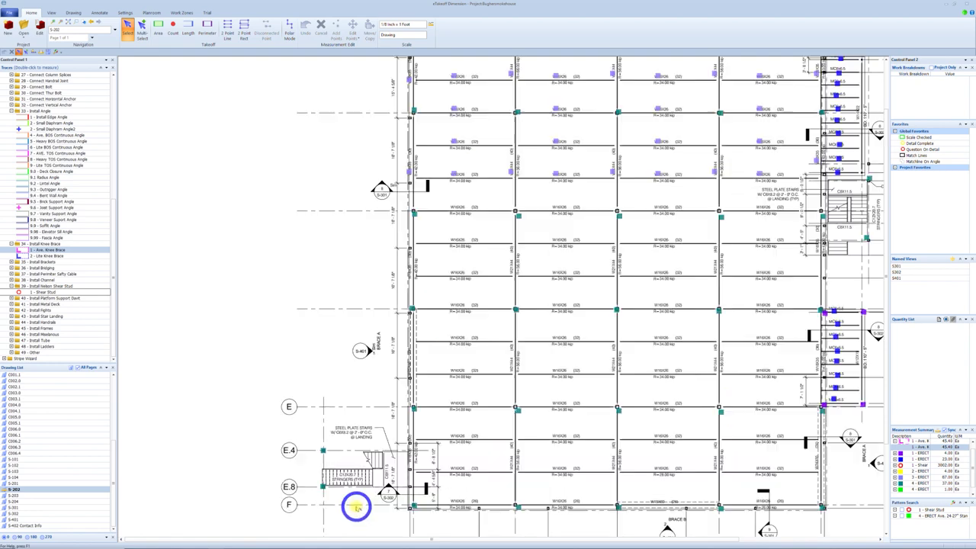
scroll(368, 386, down, 3)
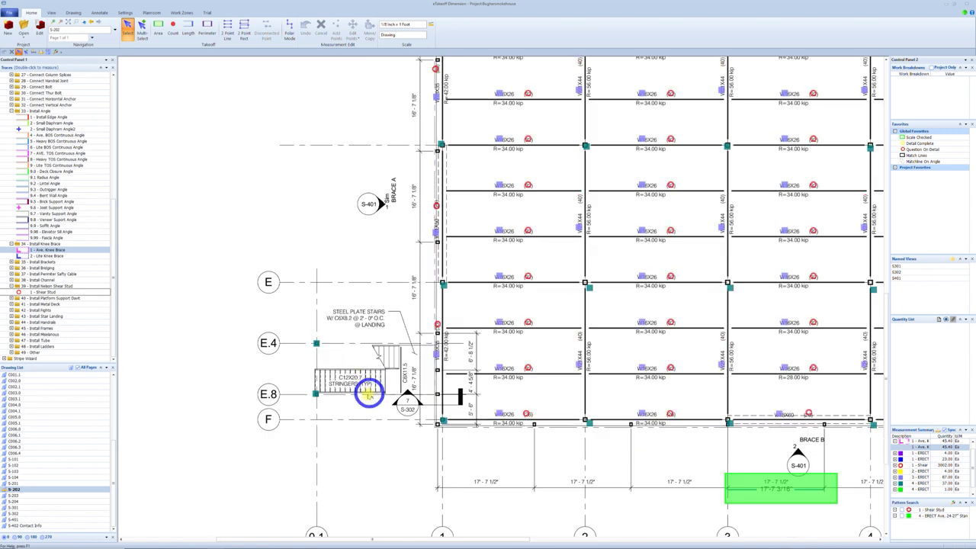
scroll(359, 438, up, 1)
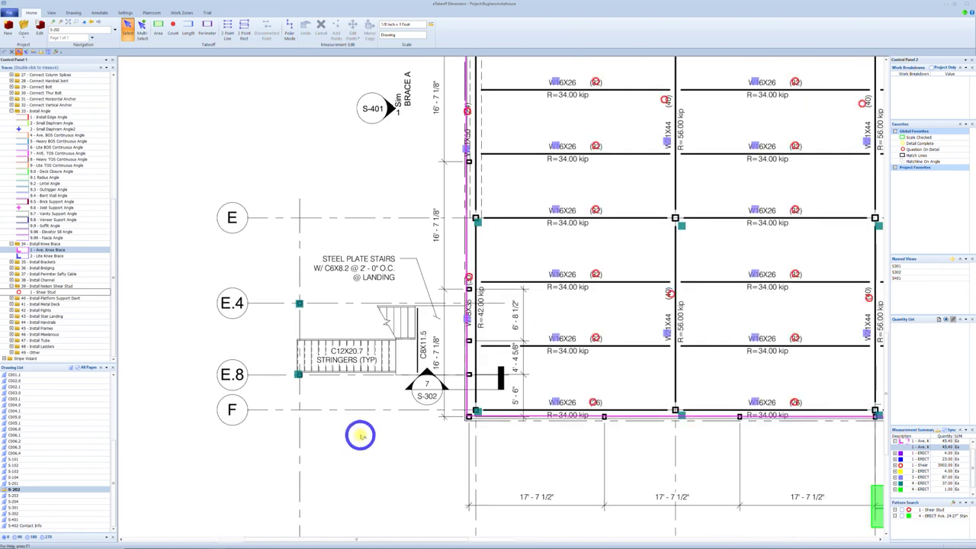
middle_drag(410, 432, 384, 432)
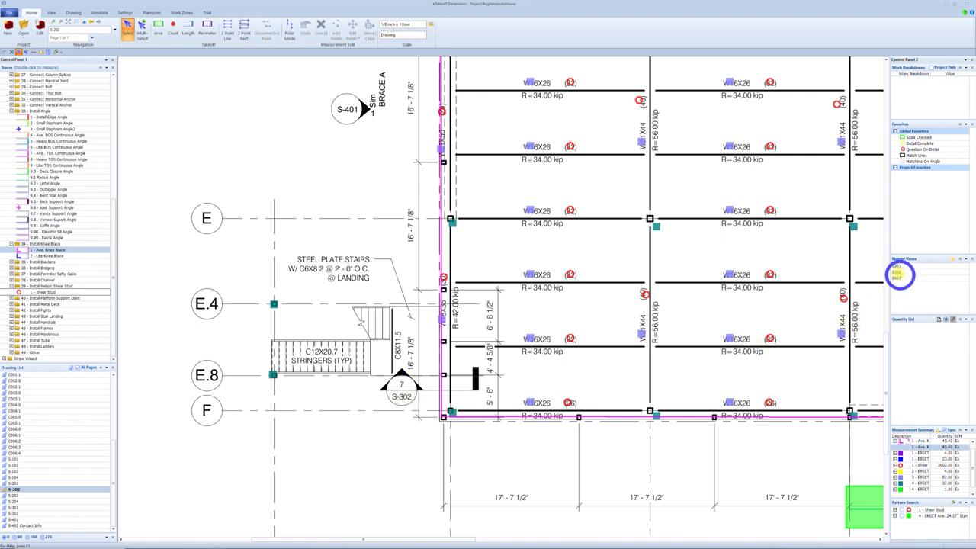
right_click(898, 273)
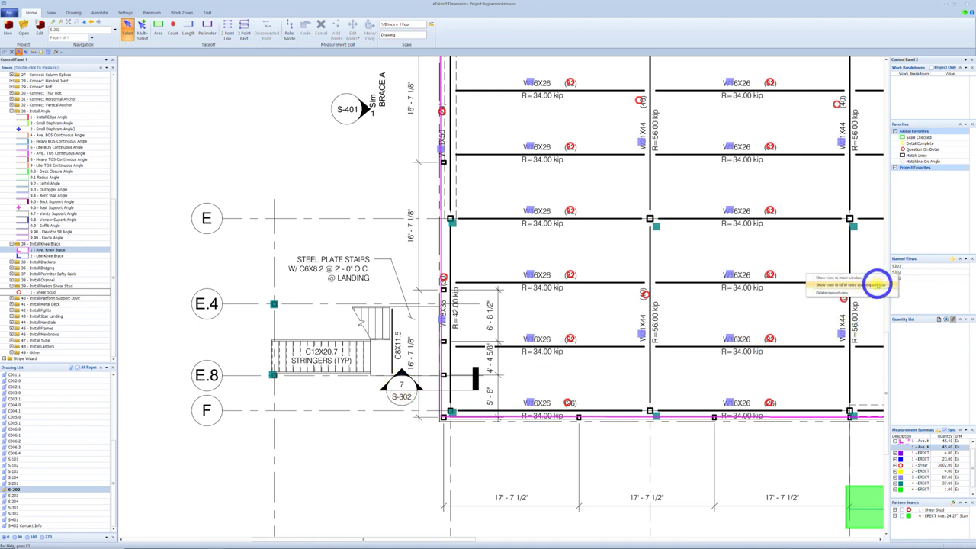
click(877, 284)
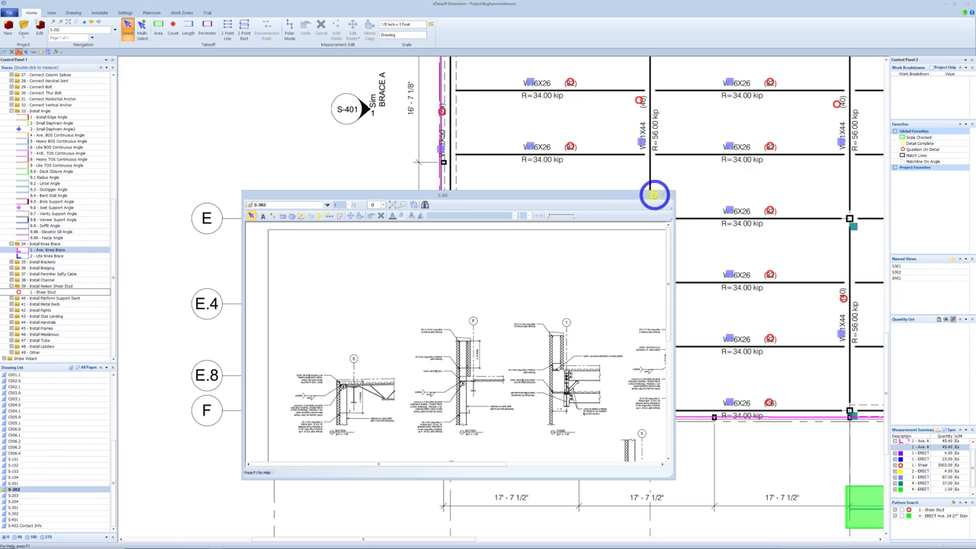
click(653, 196)
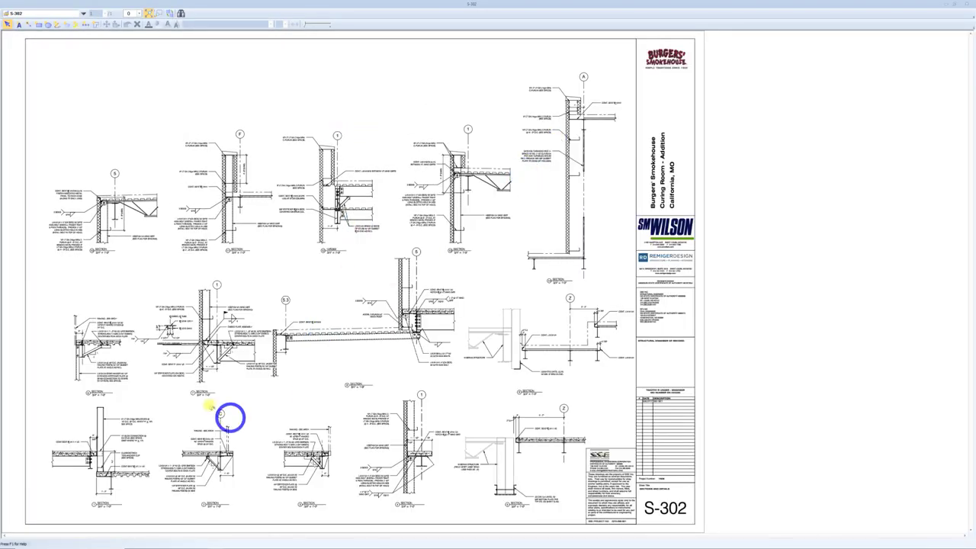
Examine section 7 on sheet S-302 for its brace, angle and bent plate details, and restore the detail window to its smaller size
scroll(251, 341, up, 3)
scroll(327, 312, up, 1)
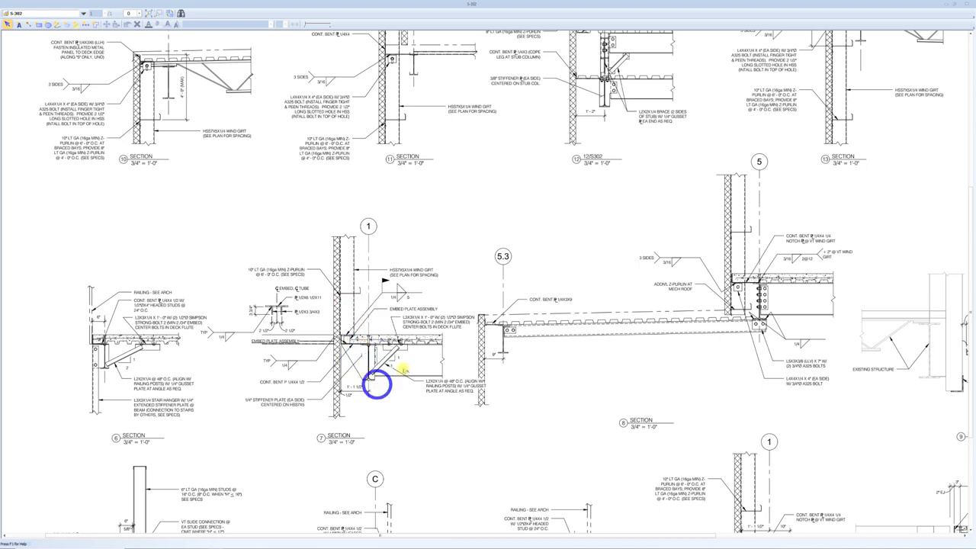
scroll(412, 288, up, 2)
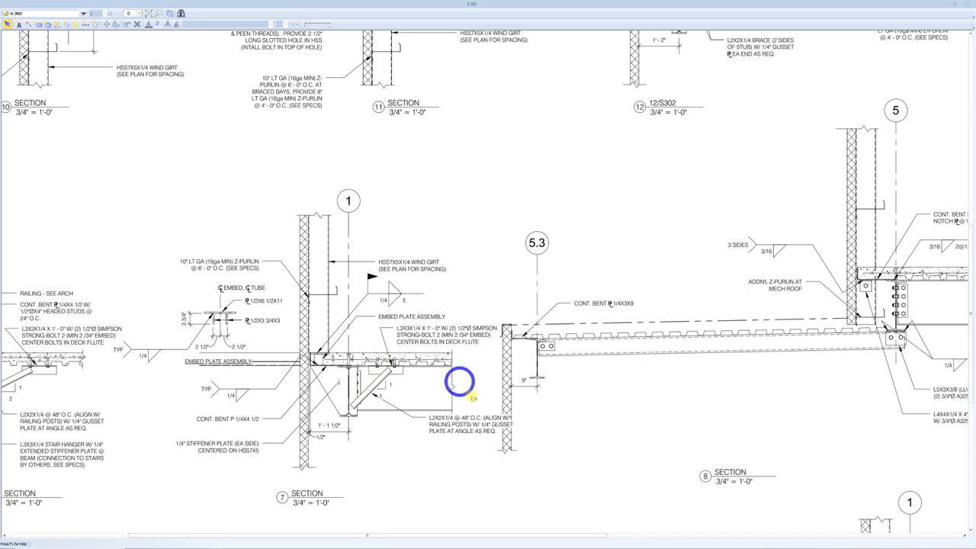
scroll(453, 403, down, 2)
scroll(447, 392, down, 2)
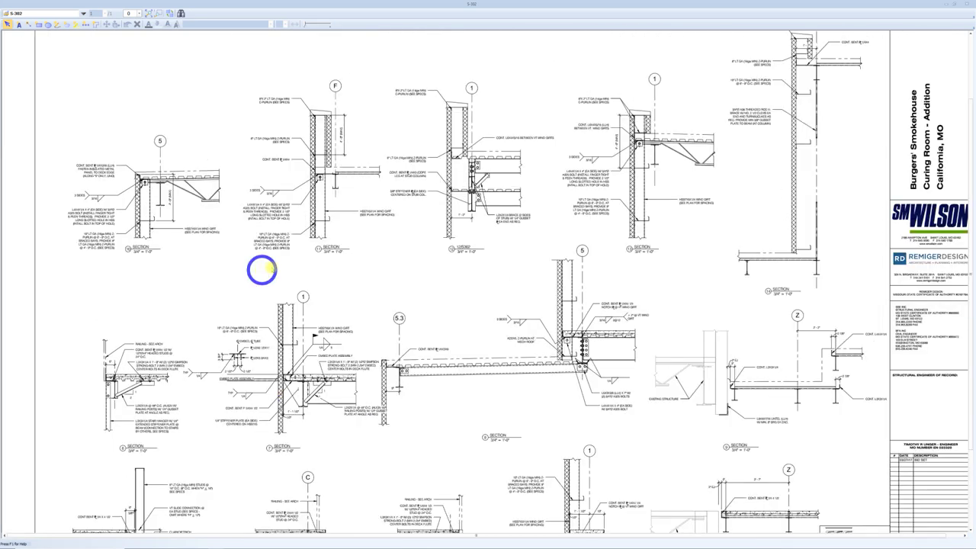
scroll(261, 272, down, 2)
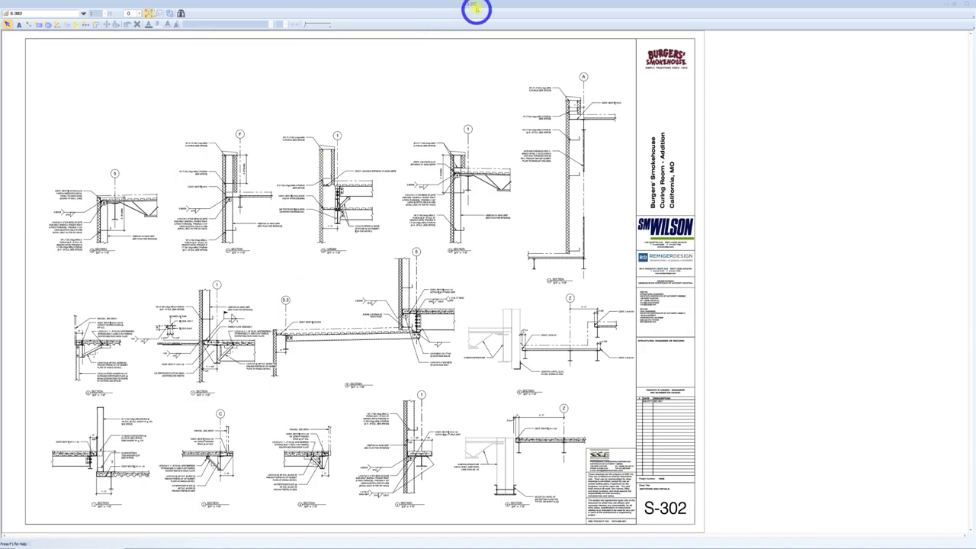
drag(476, 9, 383, 92)
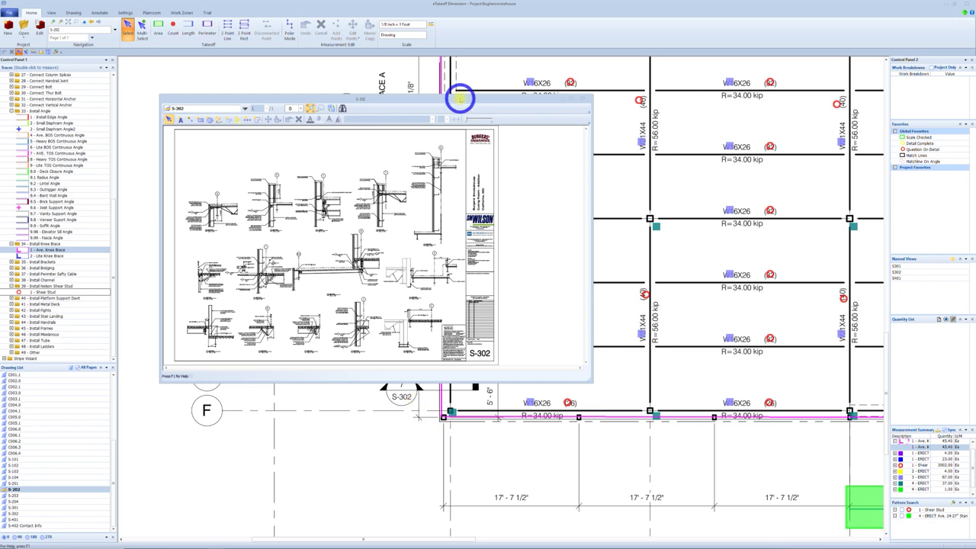
Move the S-302 detail window completely off the S-202 floor plan
drag(460, 98, 404, 103)
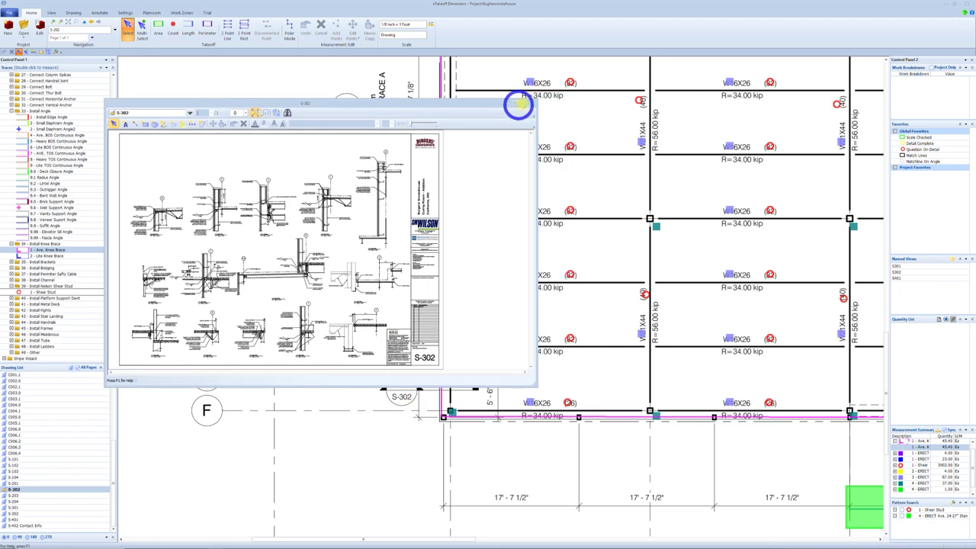
drag(470, 103, 459, 107)
drag(321, 118, 0, 129)
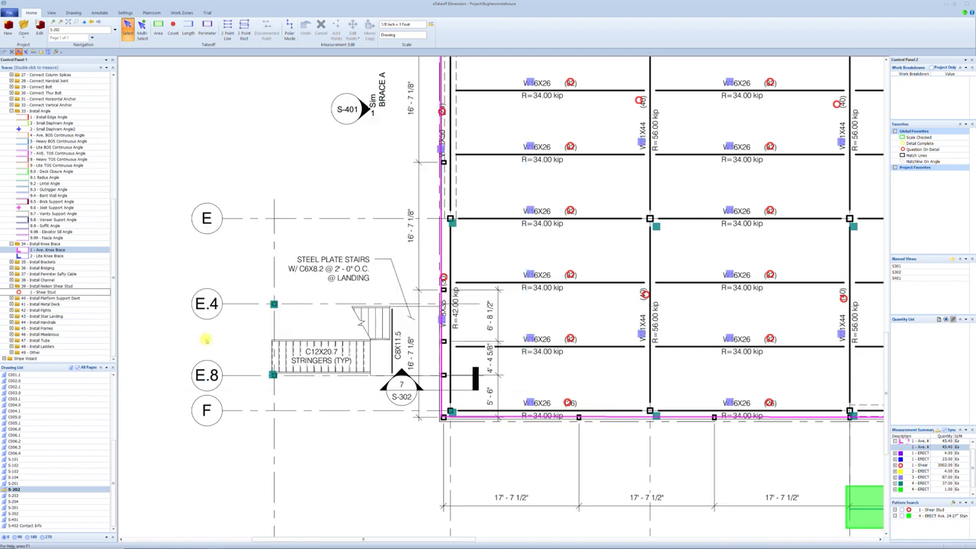
scroll(422, 273, up, 3)
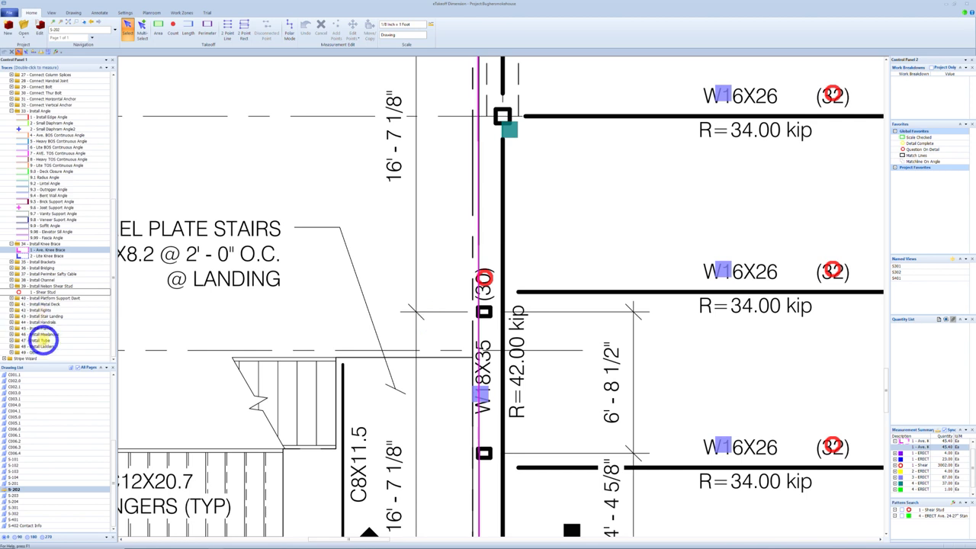
click(11, 340)
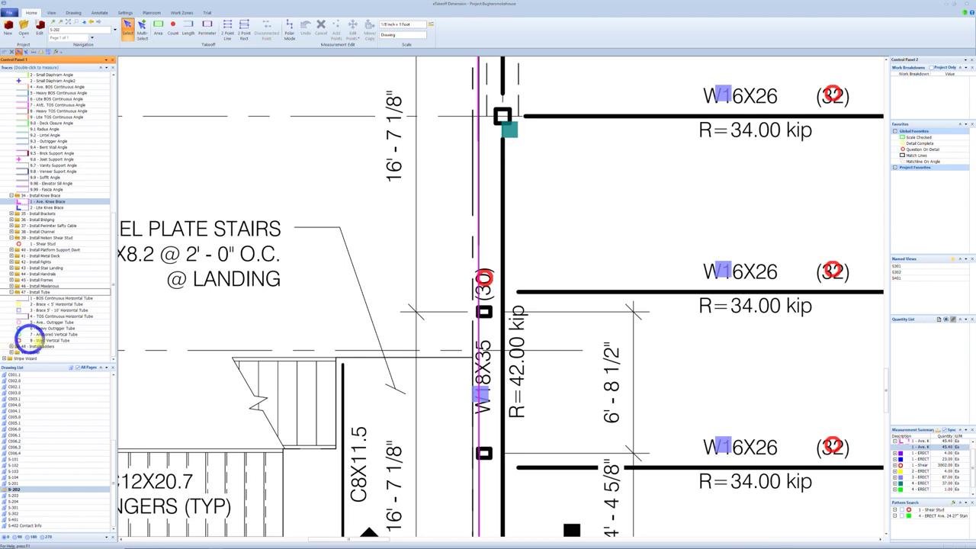
double_click(46, 340)
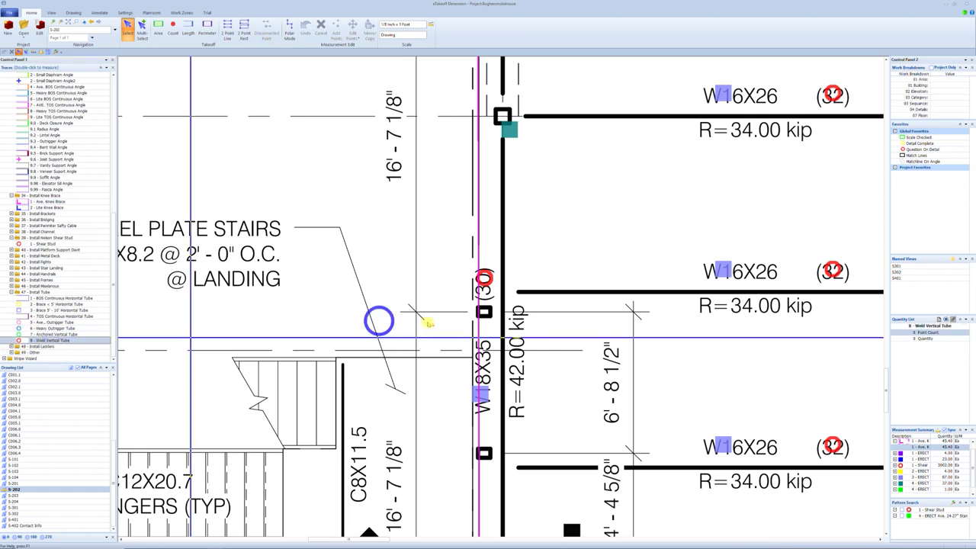
click(460, 312)
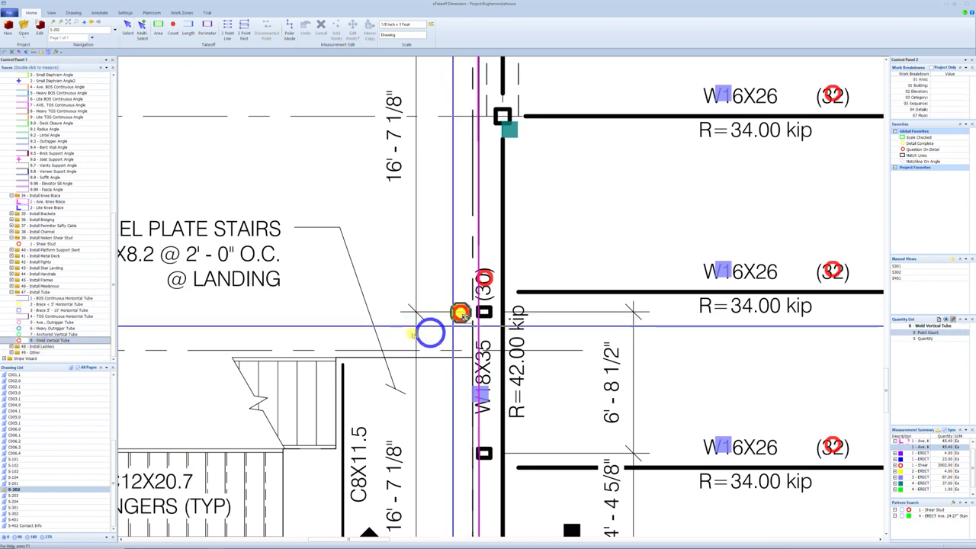
scroll(42, 267, up, 2)
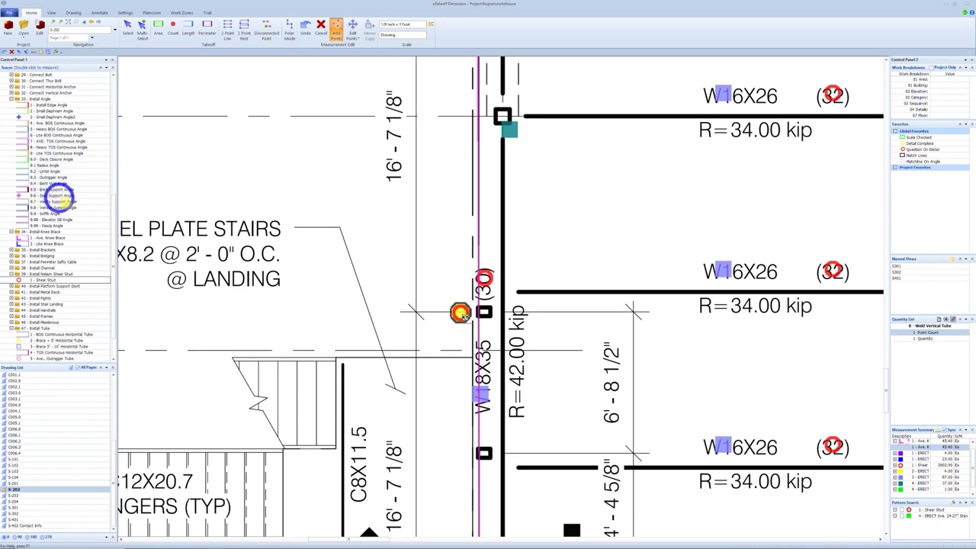
key(Escape)
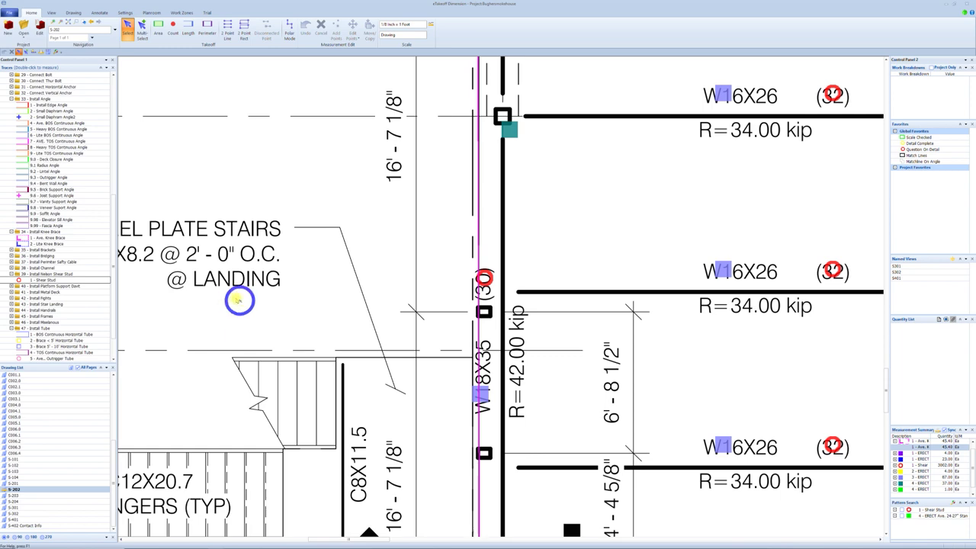
Open sheet S-302 in the main drawing view and bring up section 7
scroll(322, 362, down, 5)
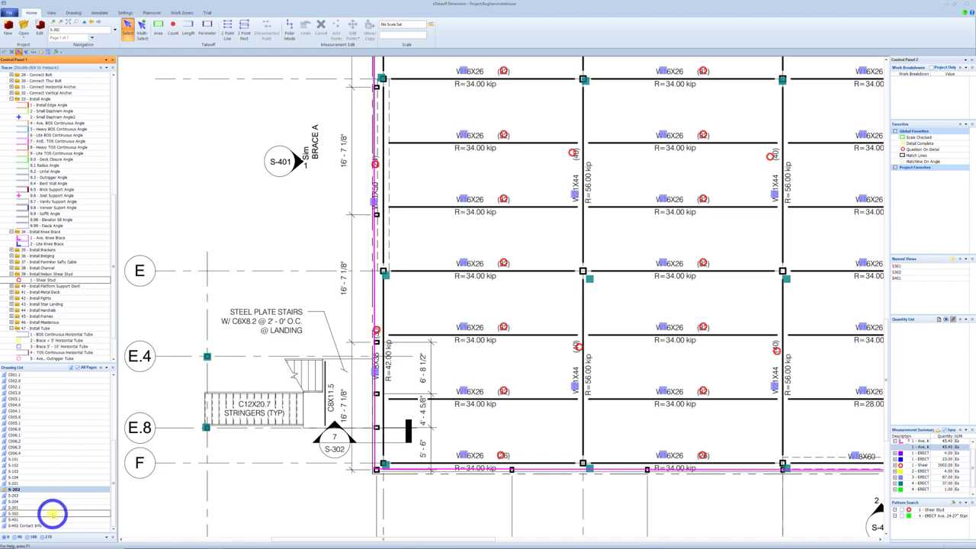
click(45, 513)
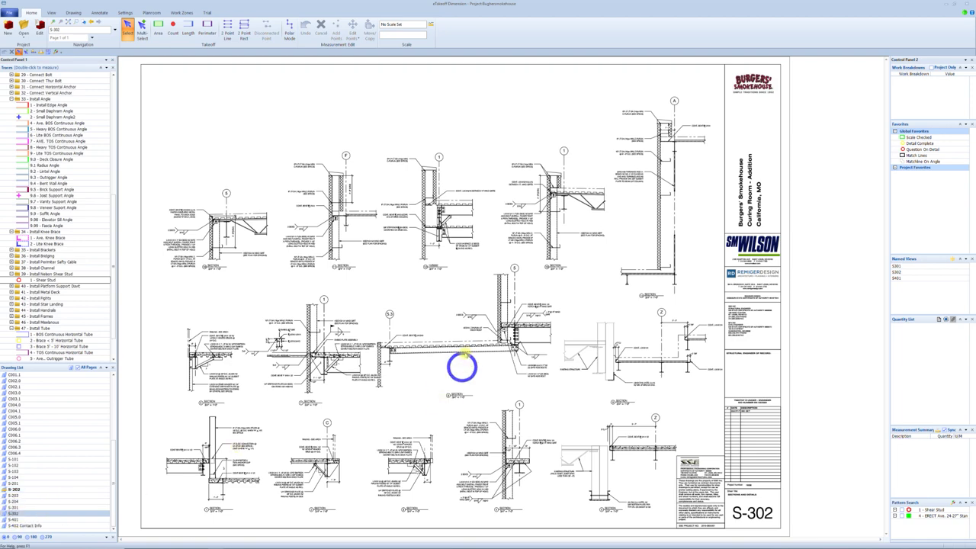
scroll(294, 367, up, 4)
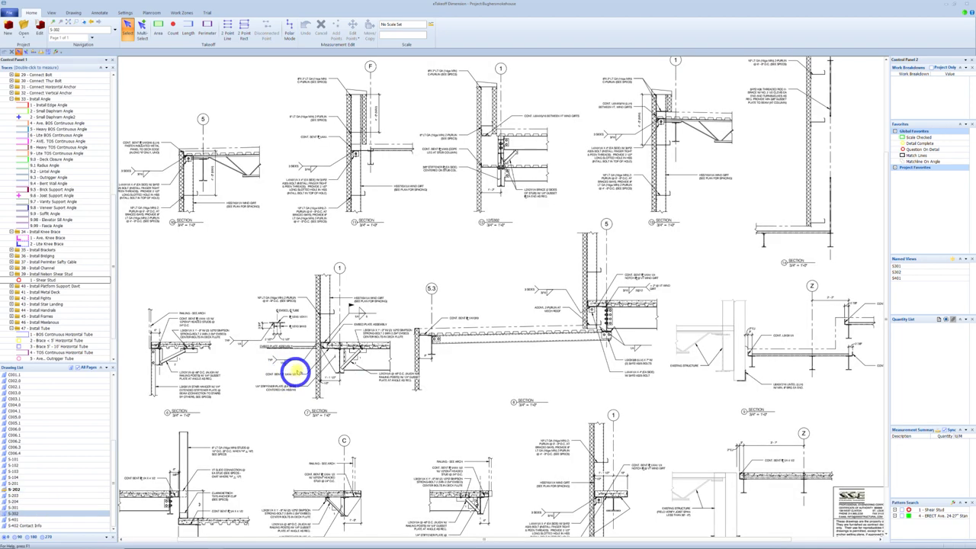
scroll(297, 372, up, 3)
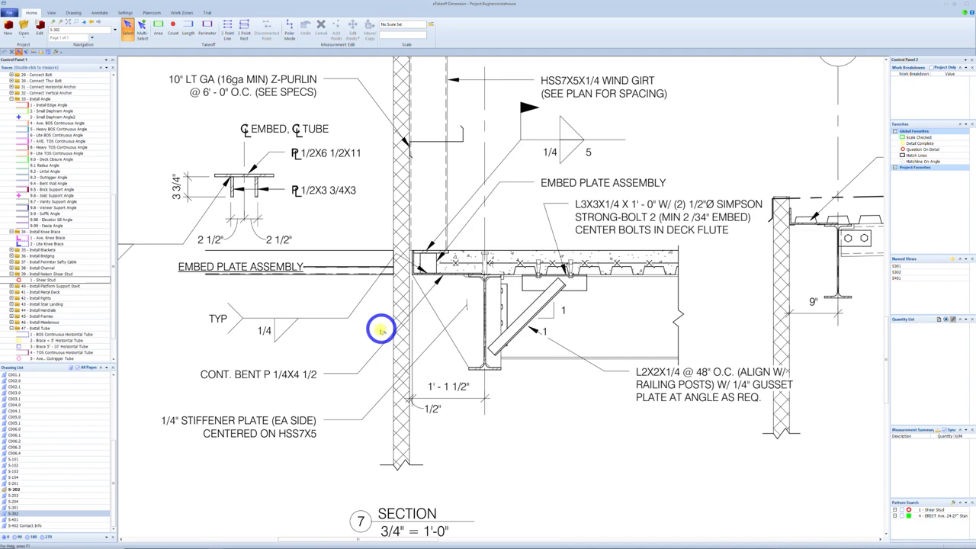
scroll(381, 329, down, 1)
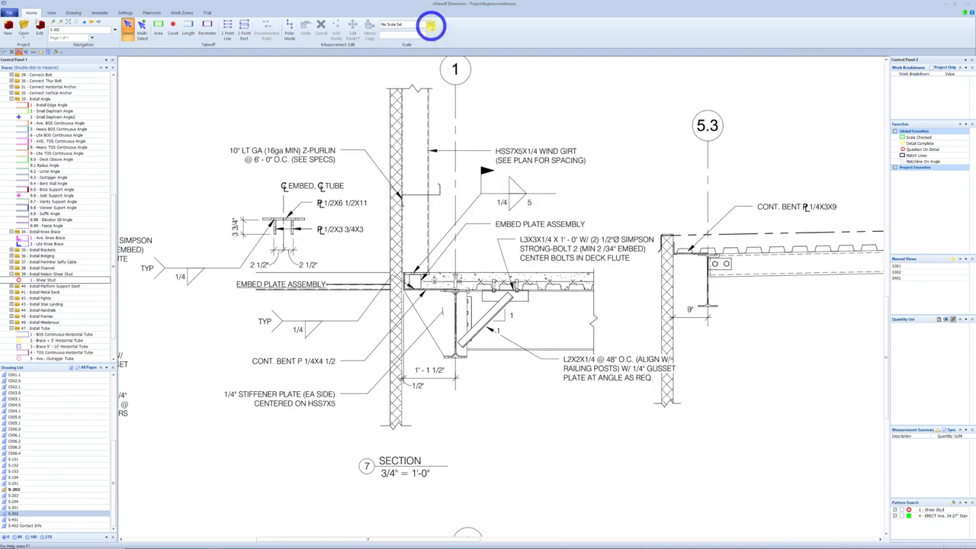
Set the drawing scale of sheet S-302 to the standard scale 3/4 Inch = 1 Foot
click(430, 26)
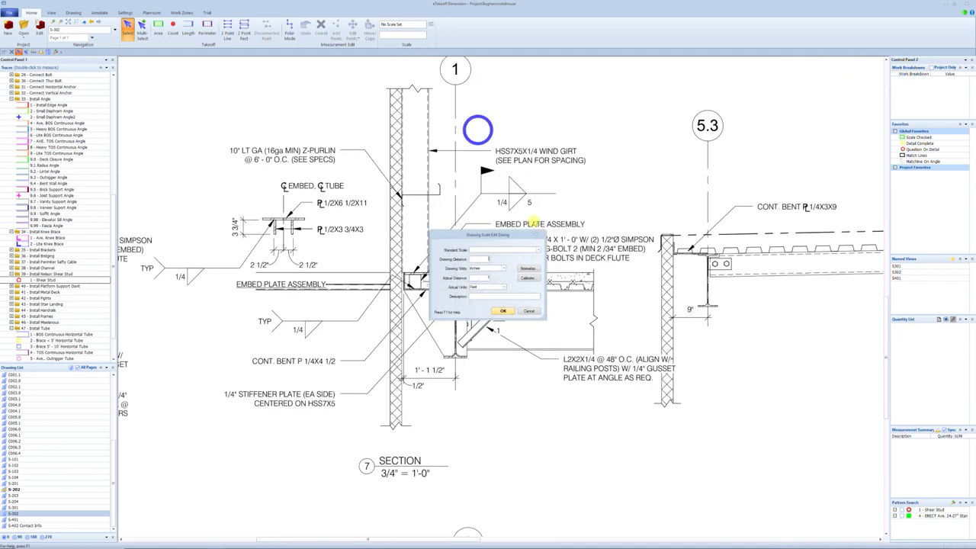
click(536, 249)
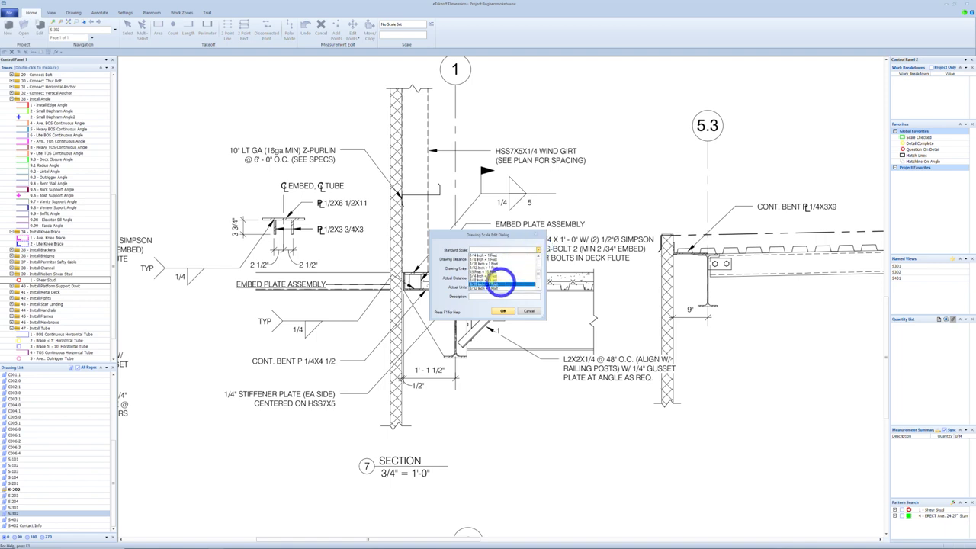
click(503, 284)
click(503, 311)
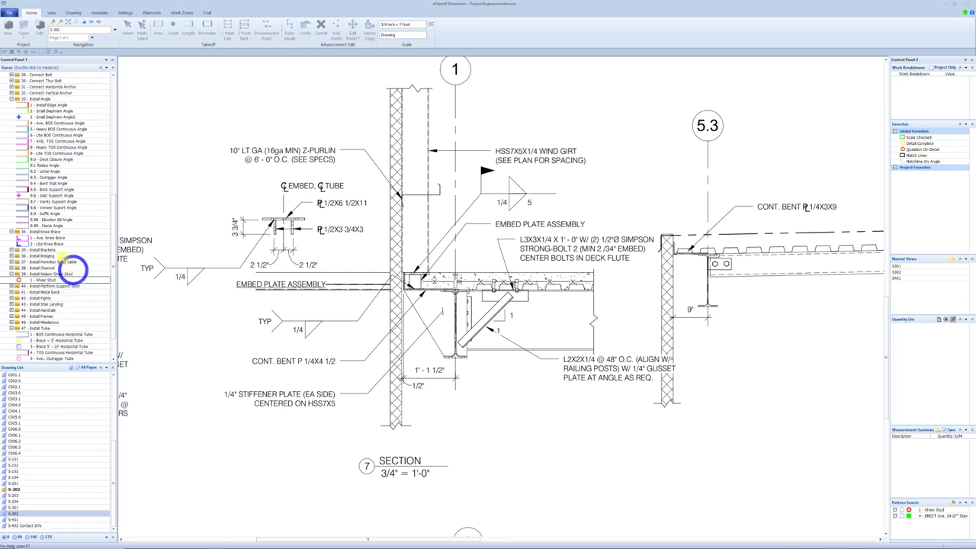
Place one 8 - Weld Vertical Tube count in section 7, in the deck slab just above the knee brace
scroll(55, 339, down, 2)
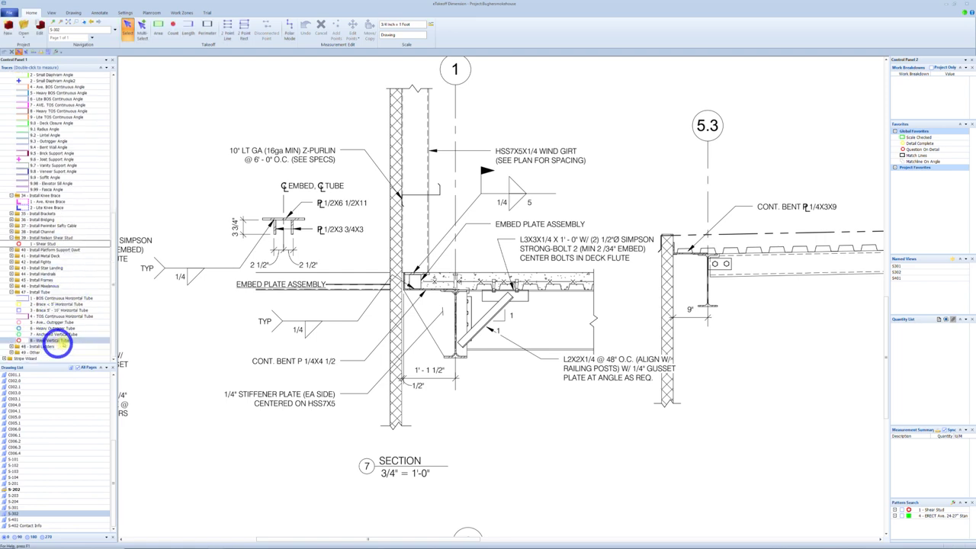
double_click(53, 340)
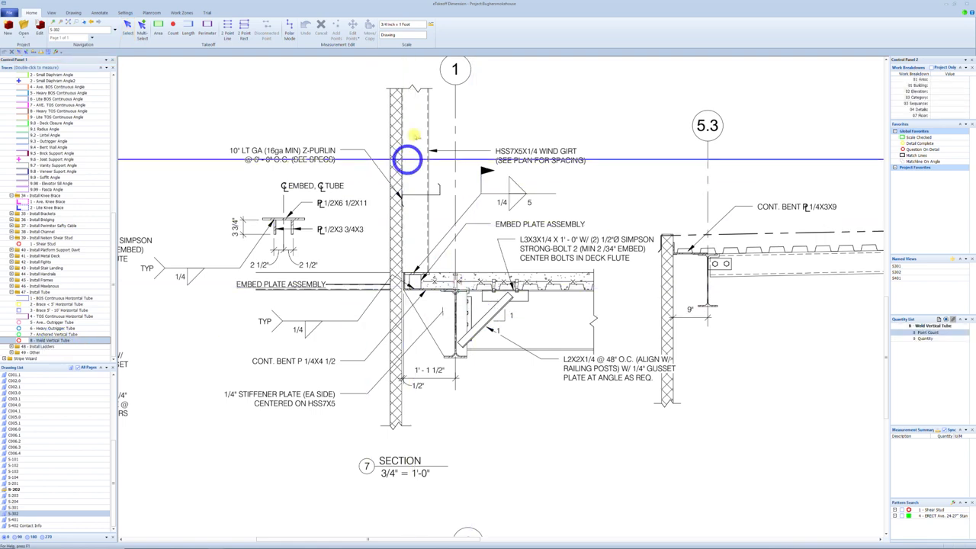
click(504, 285)
click(500, 301)
click(508, 310)
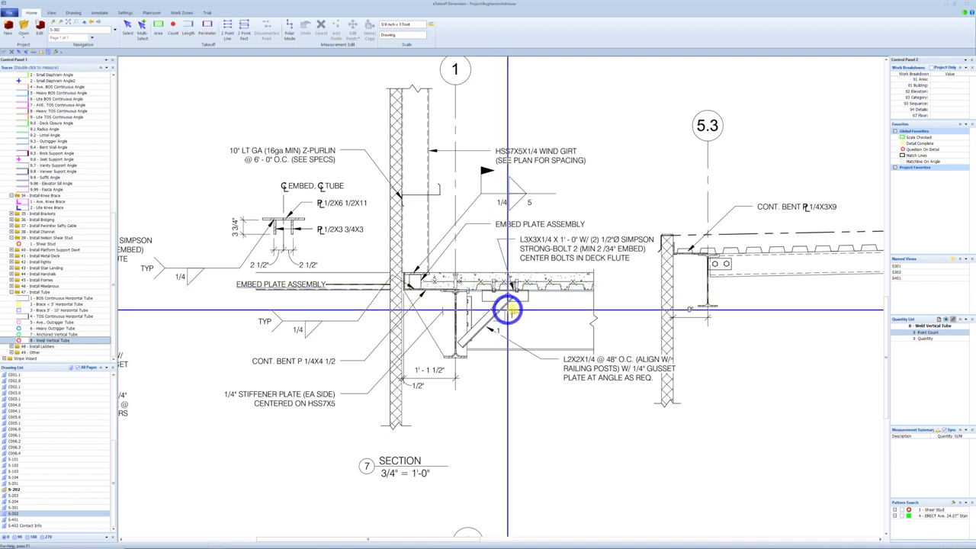
click(504, 284)
click(504, 284)
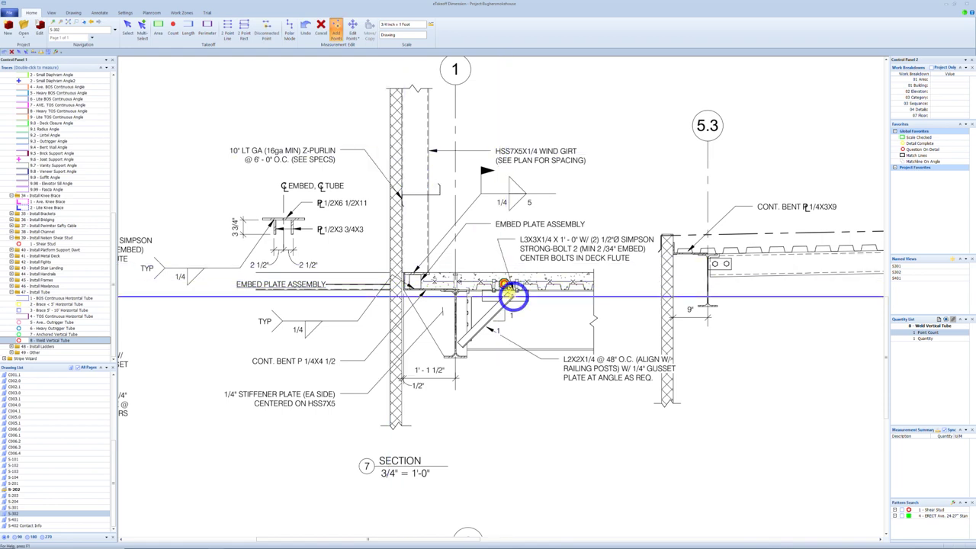
Place a two-point 1 - Ave. Knee Brace measurement in section 7, with one point on each side of the vertical tube marker
click(52, 201)
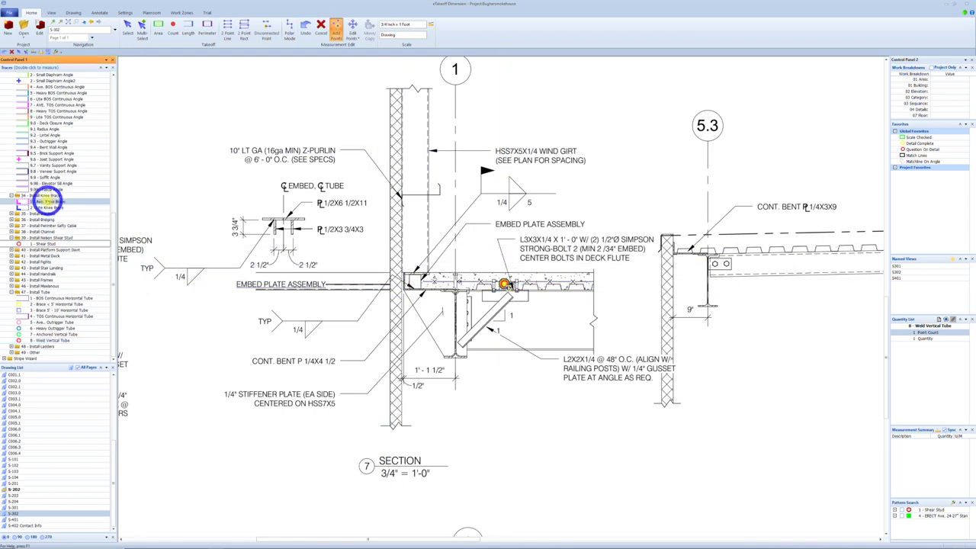
click(470, 279)
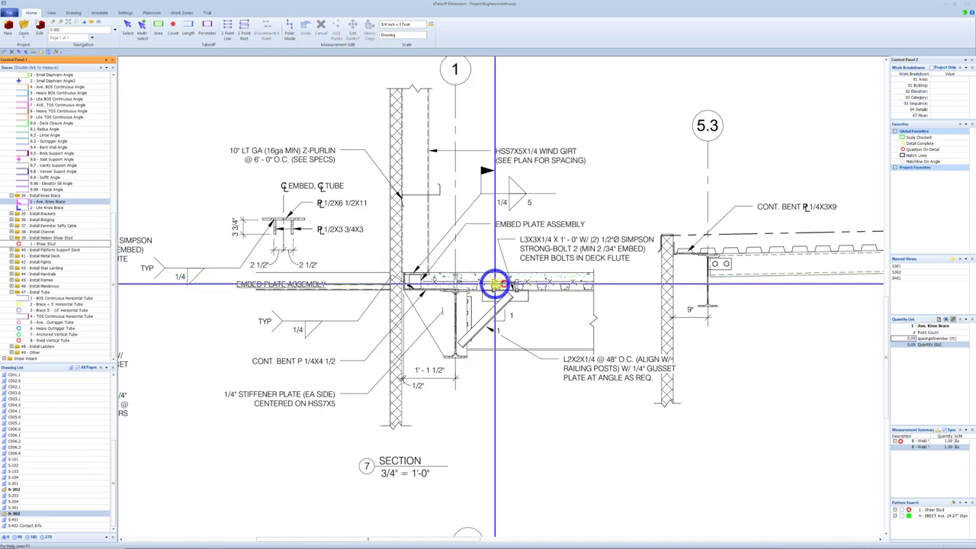
click(495, 284)
click(511, 284)
click(511, 285)
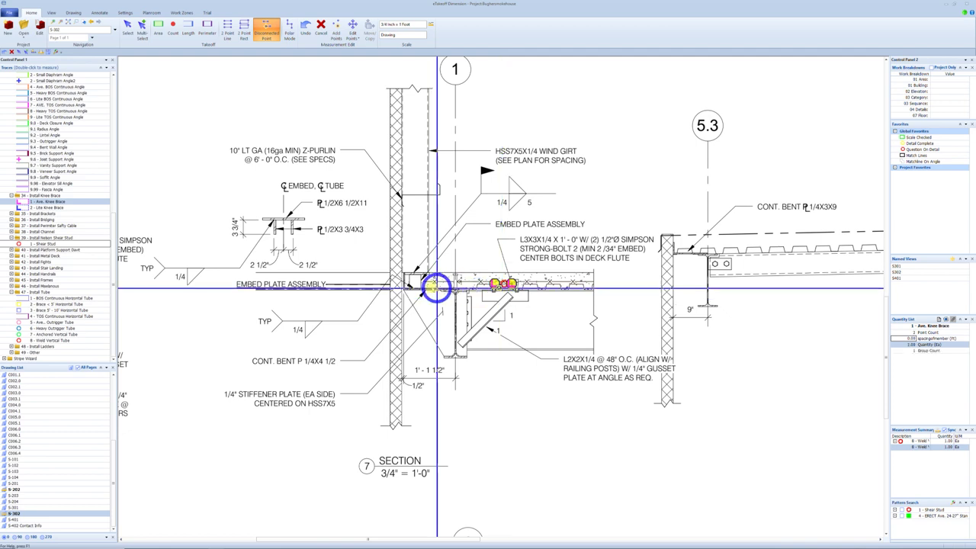
right_click(427, 286)
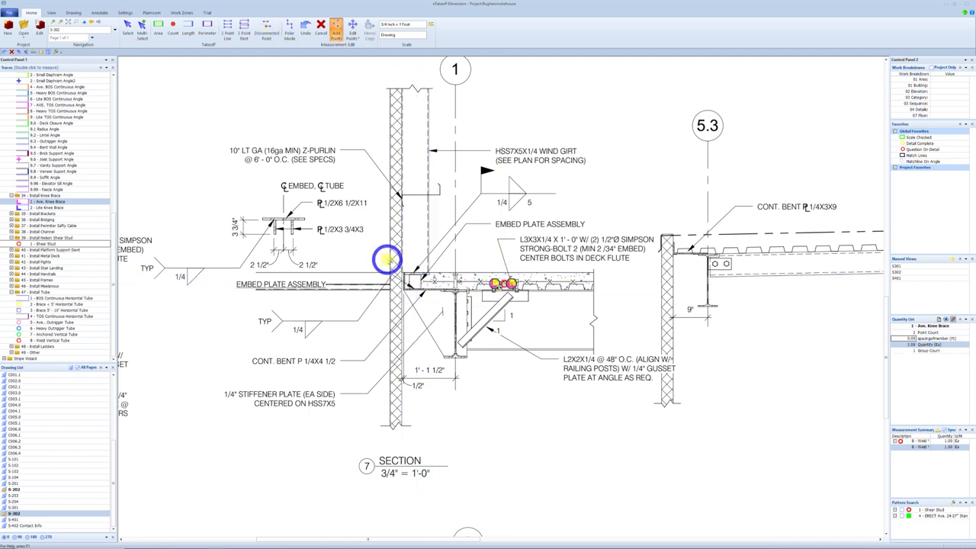
key(Escape)
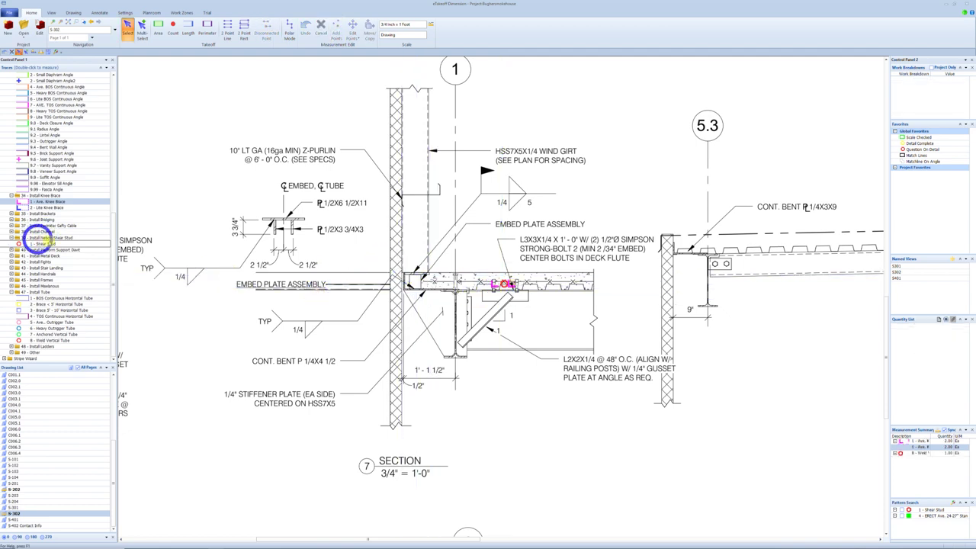
Place two 3 - 5/8" Exp. vertical anchor points in section 7, above and below the vertical tube marker
scroll(35, 243, up, 8)
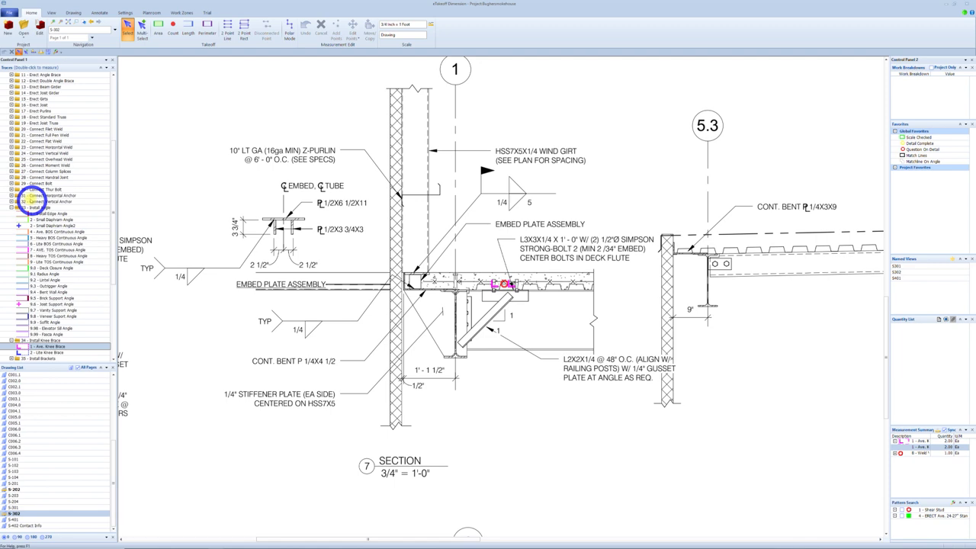
scroll(15, 202, down, 5)
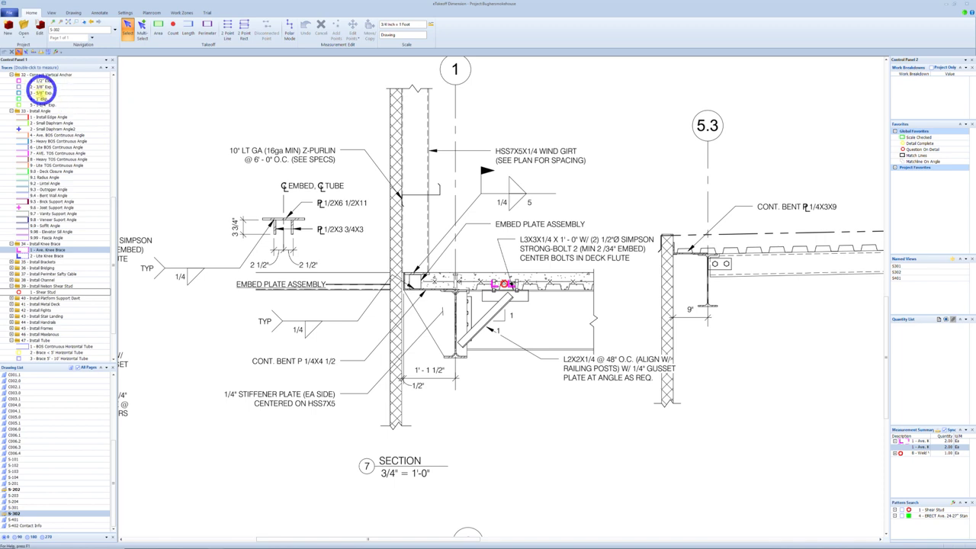
click(38, 92)
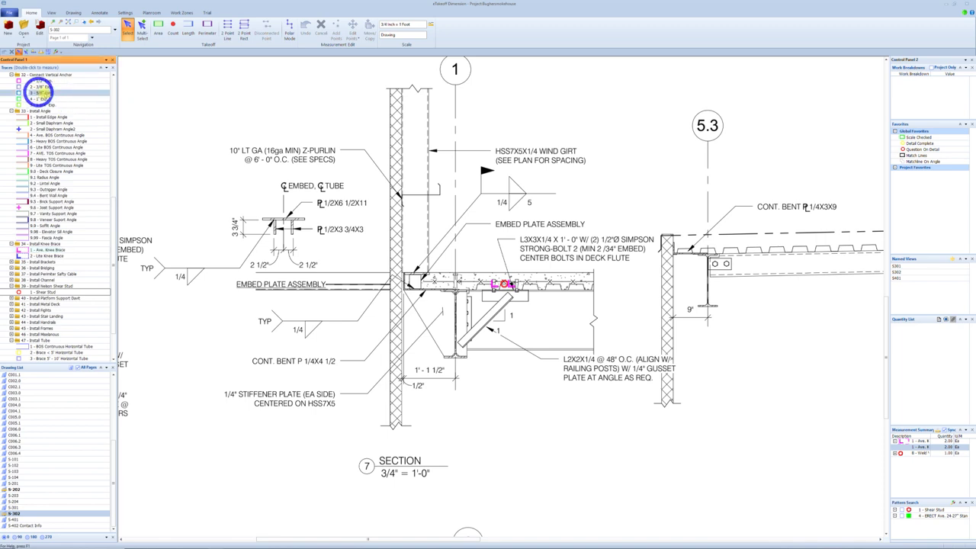
click(505, 287)
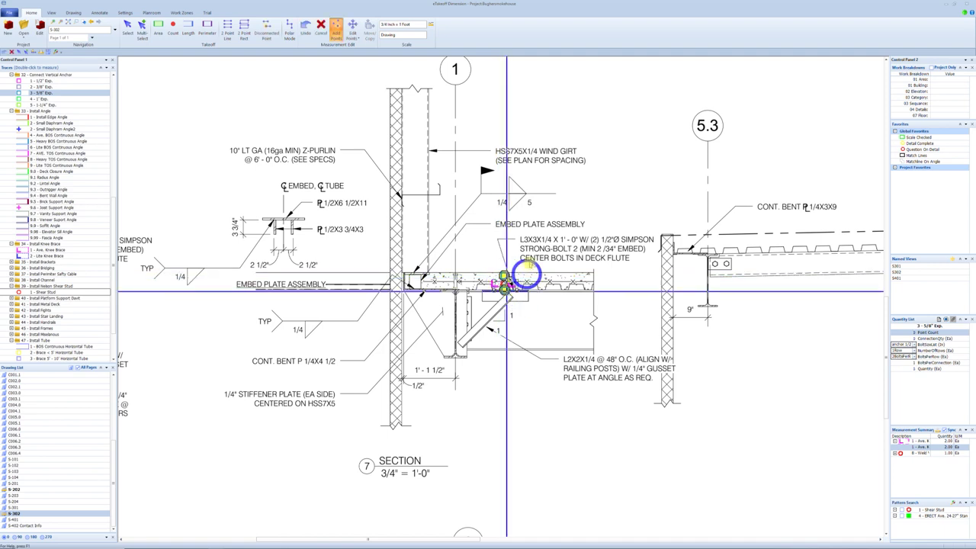
key(Escape)
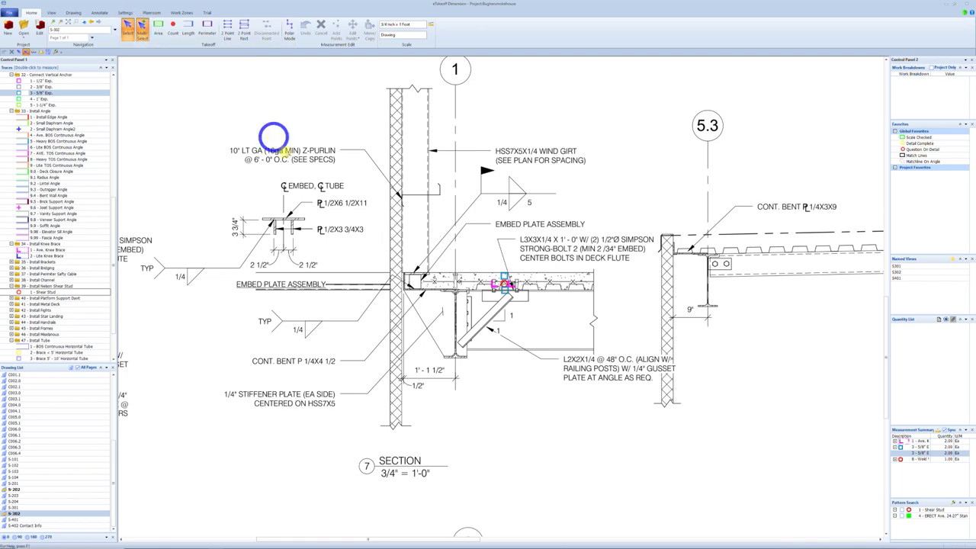
Select the knee brace, anchor and vertical tube measurements in section 7 together and add them to the project favorites
key(s)
click(496, 286)
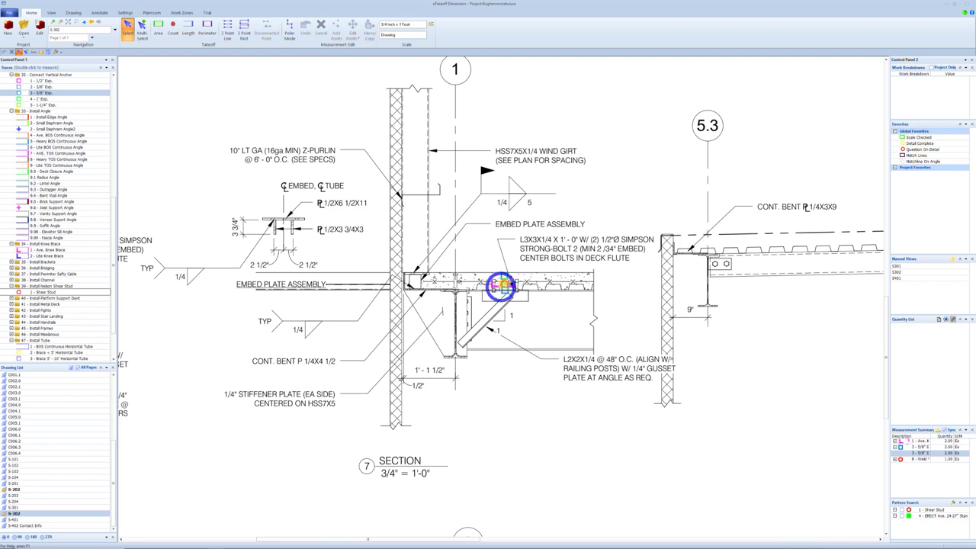
click(504, 284)
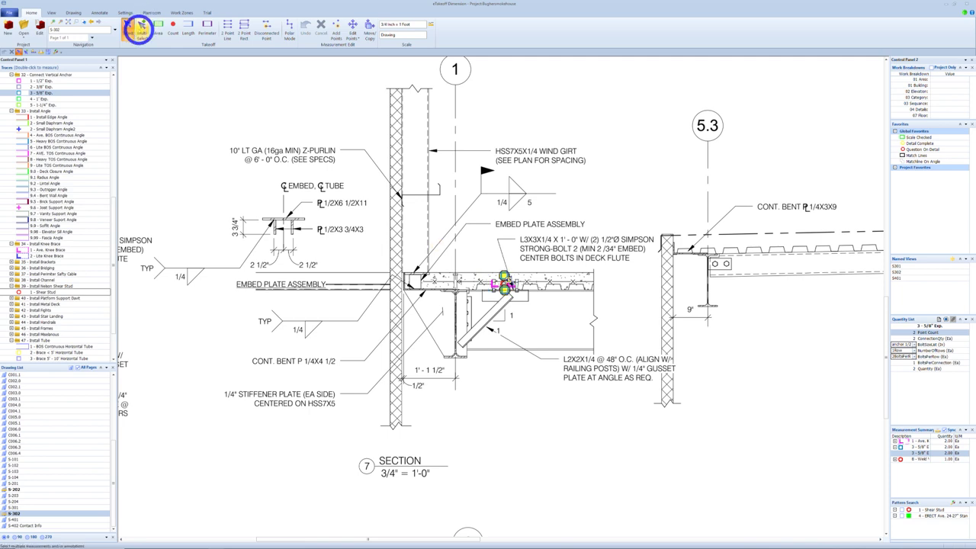
click(137, 28)
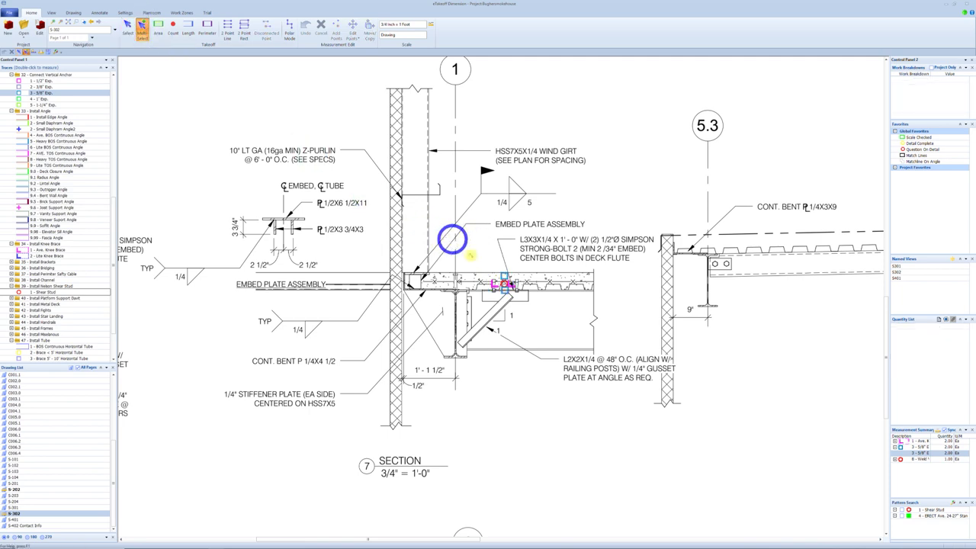
drag(526, 306, 550, 328)
key(ctrl+c)
key(ctrl+v)
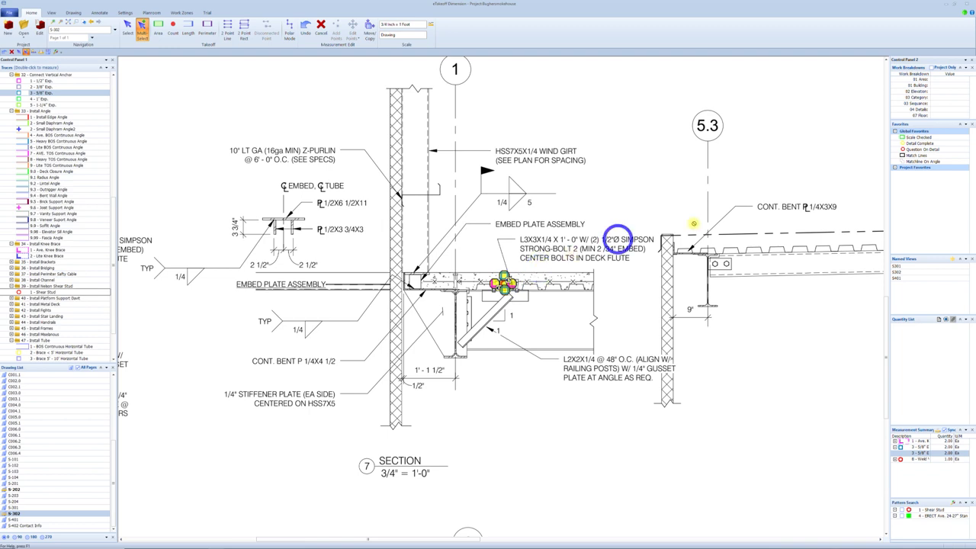
drag(921, 209, 922, 212)
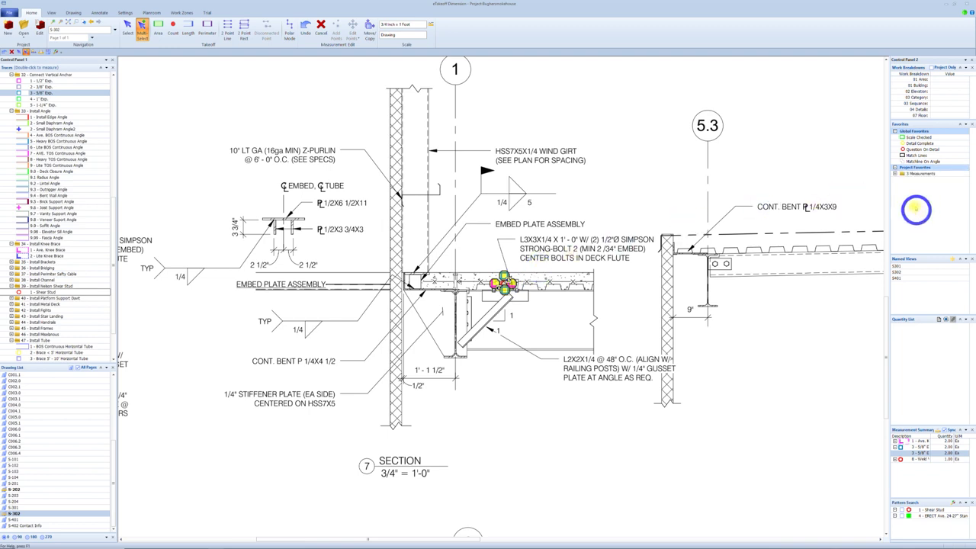
Rename the new project favorite as 7 S302 and look over the measurements it contains
click(938, 180)
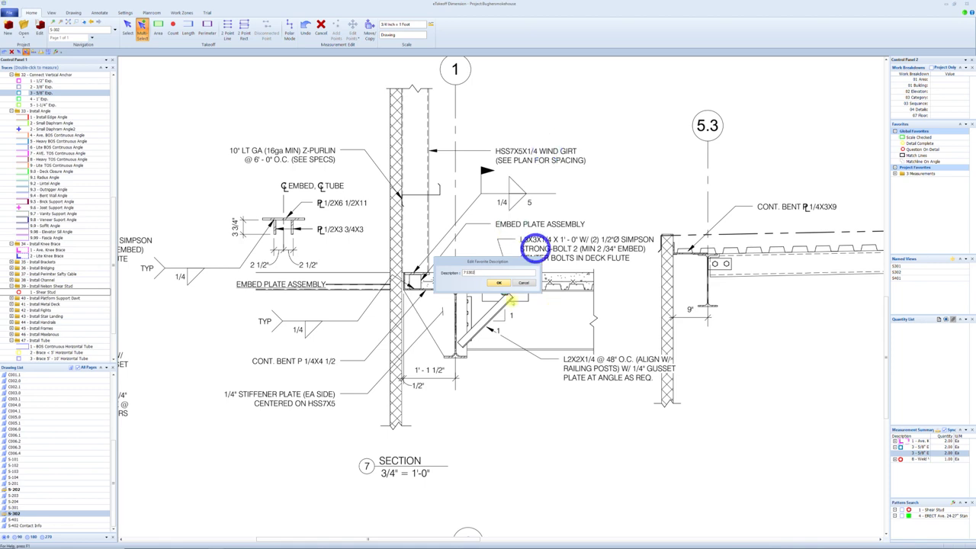
click(498, 283)
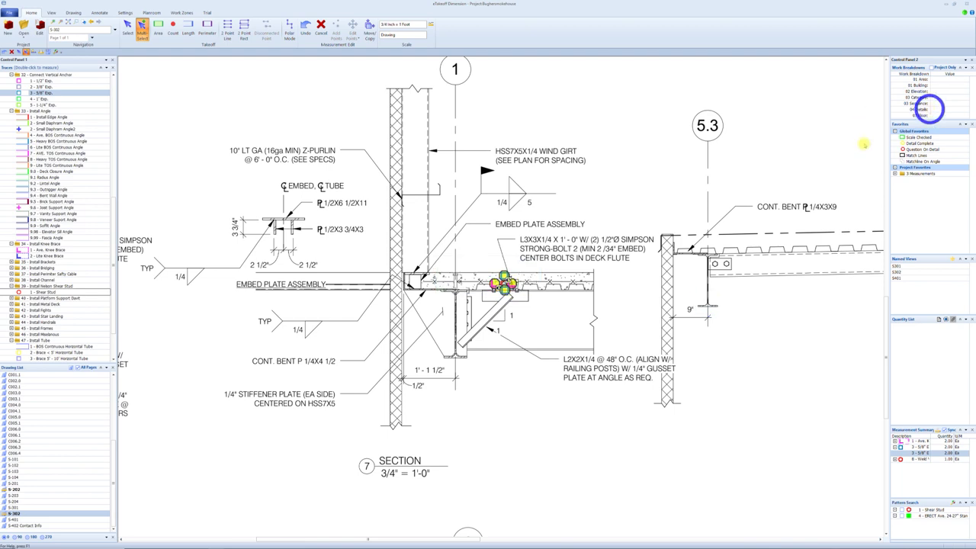
click(894, 173)
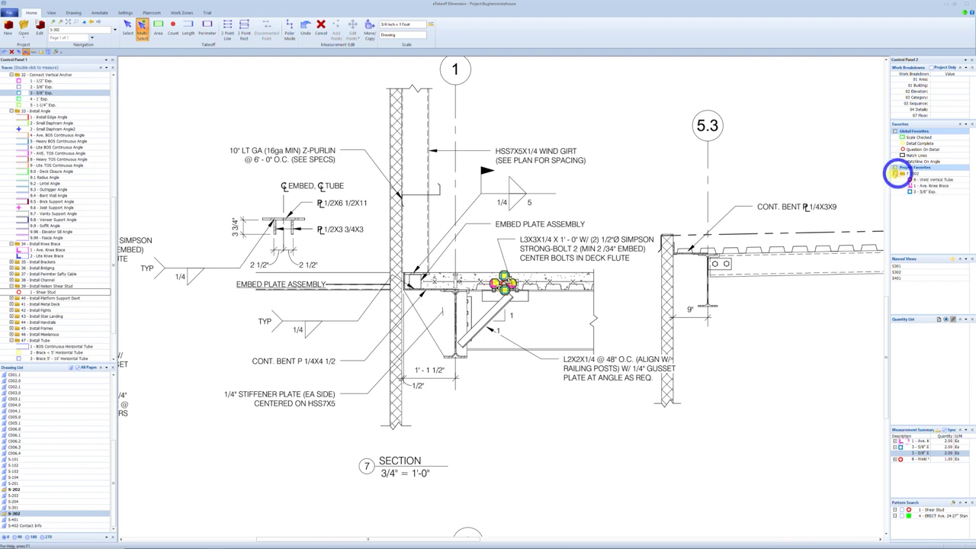
click(894, 174)
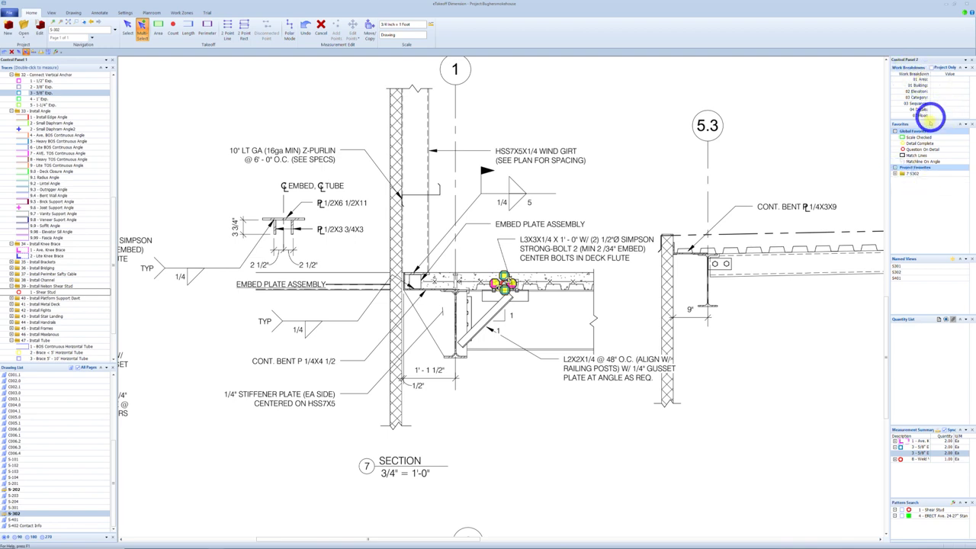
Set the 04 Details work breakdown of the selected section 7 measurements to 7 S302 and clear the selection
drag(934, 120, 934, 128)
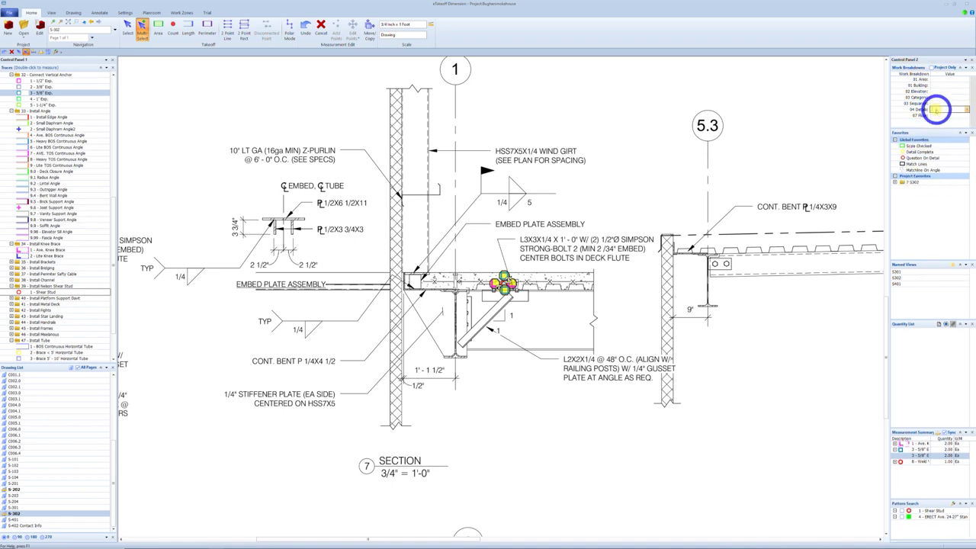
click(941, 111)
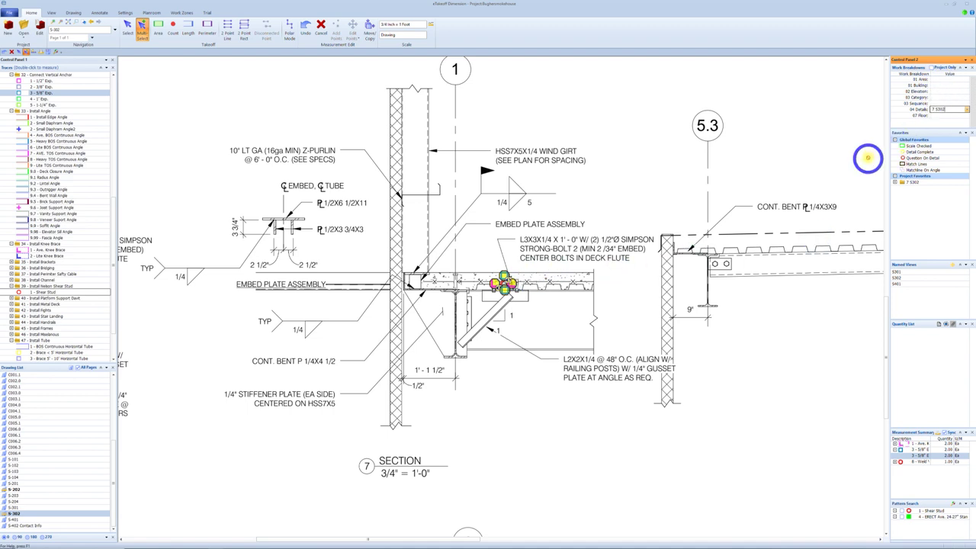
click(732, 223)
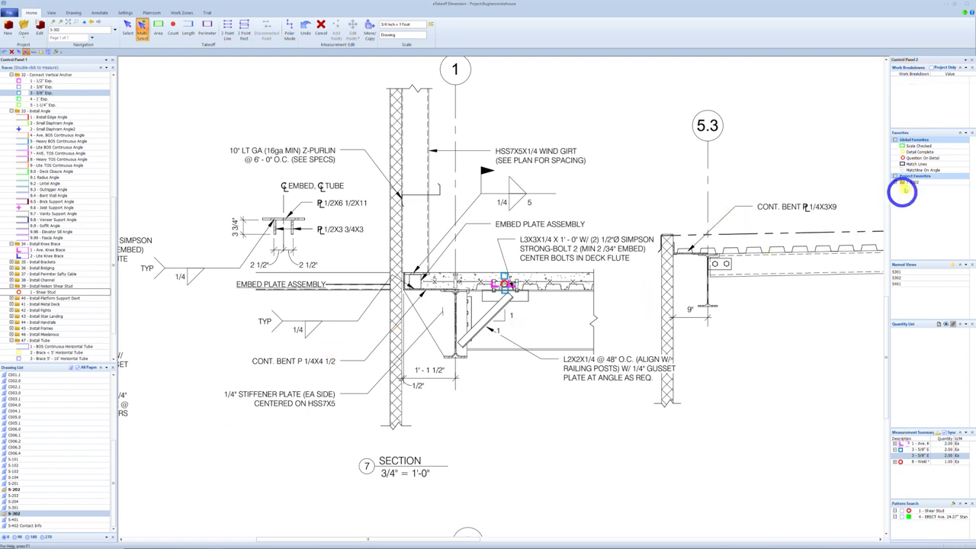
Delete the knee brace, anchor and vertical tube measurements from section 7 on S-302
click(144, 35)
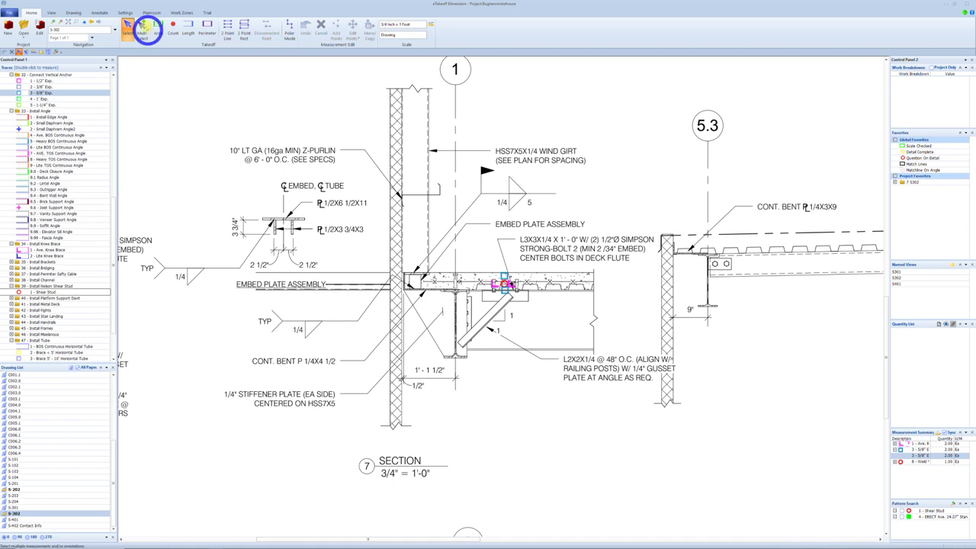
click(143, 25)
drag(441, 224, 551, 324)
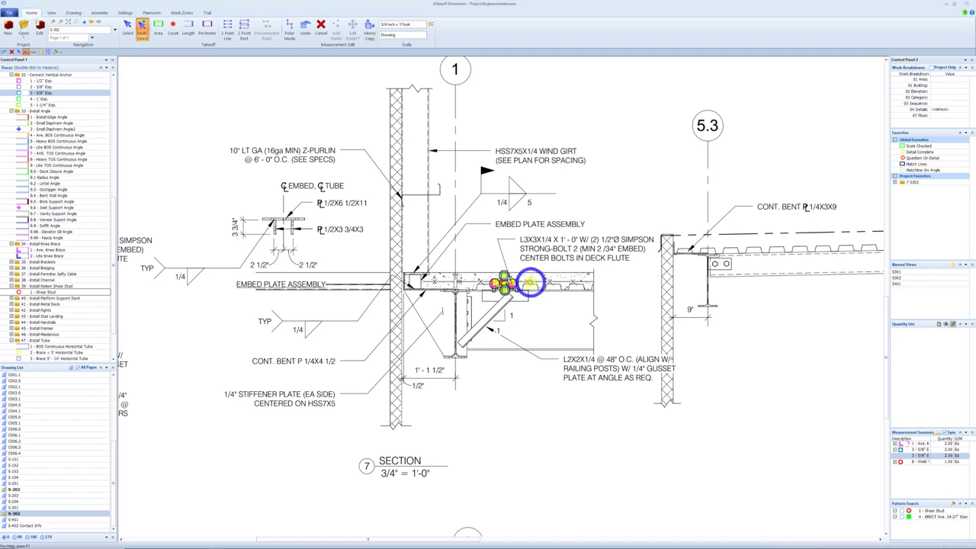
key(Delete)
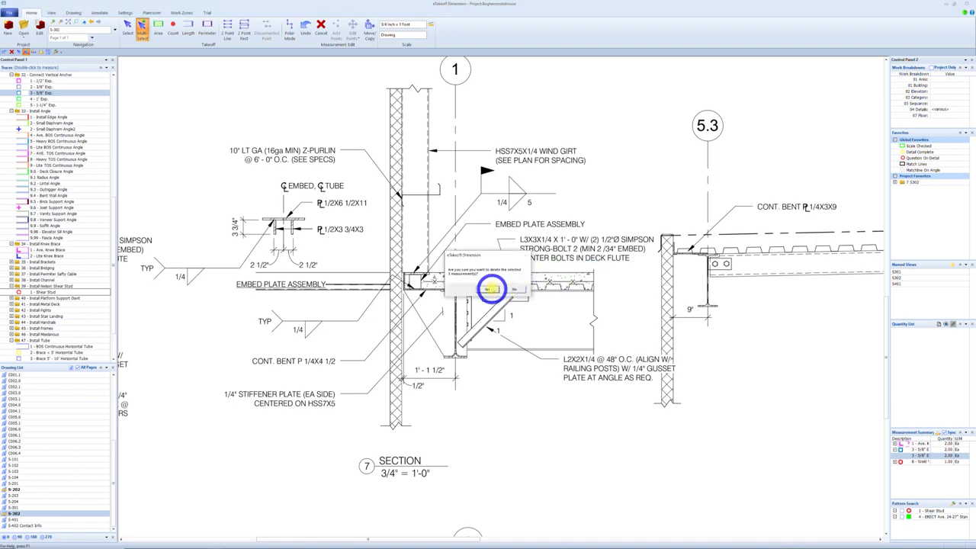
click(489, 289)
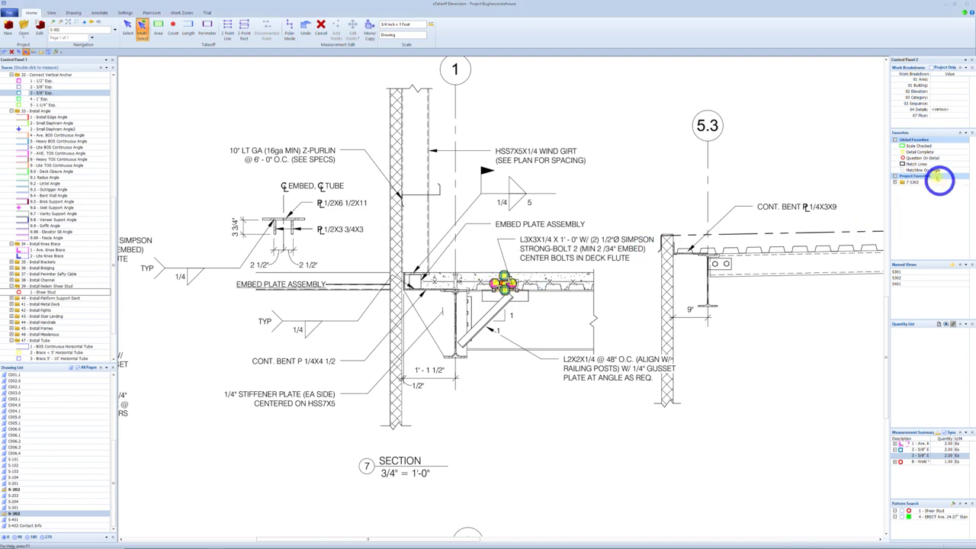
key(Escape)
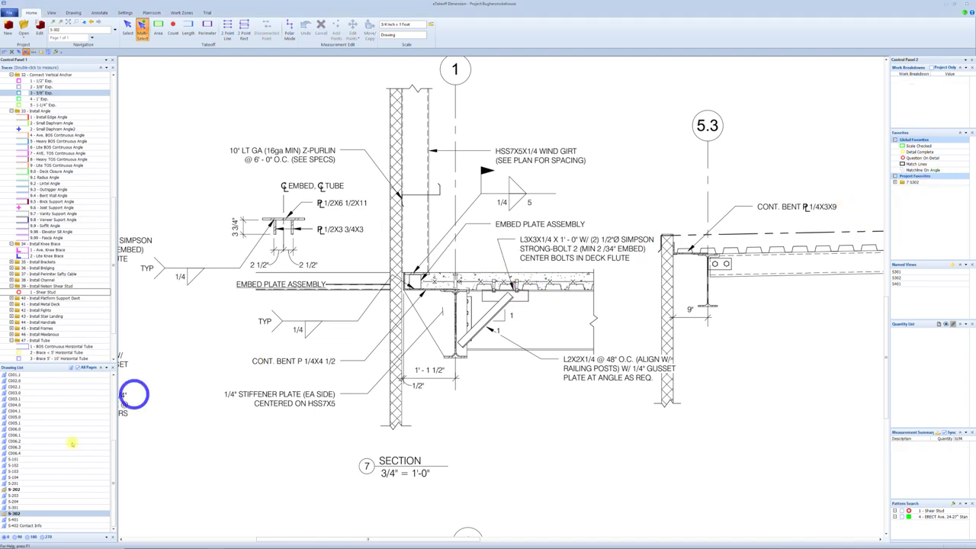
Open drawing S-202 and place the 7 S302 favorite at each wall tube along grid F, from grid 3 to grid 1
click(15, 489)
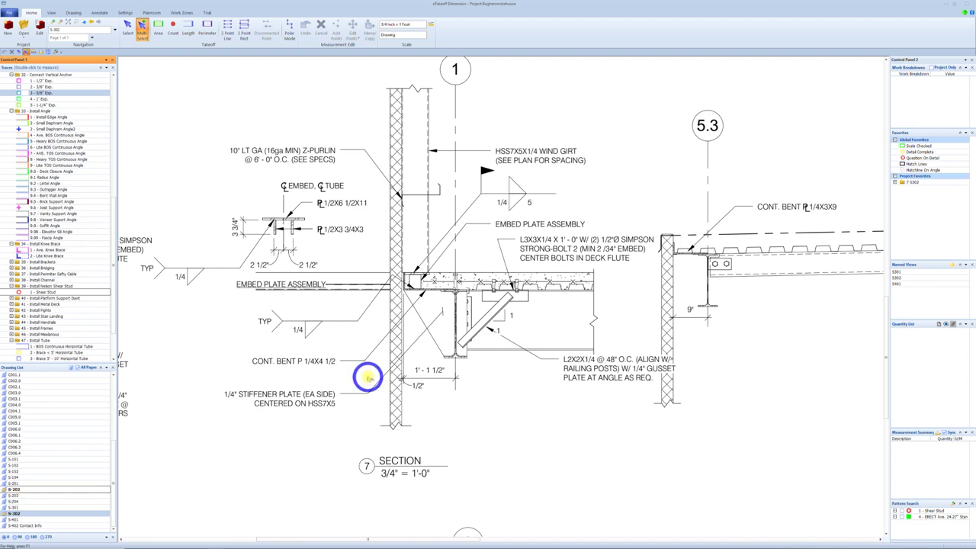
key(Escape)
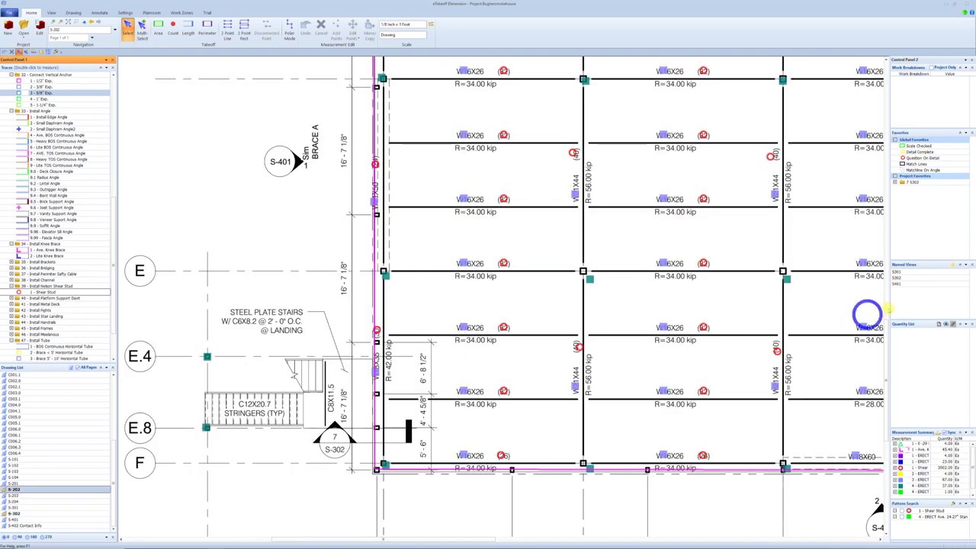
click(912, 183)
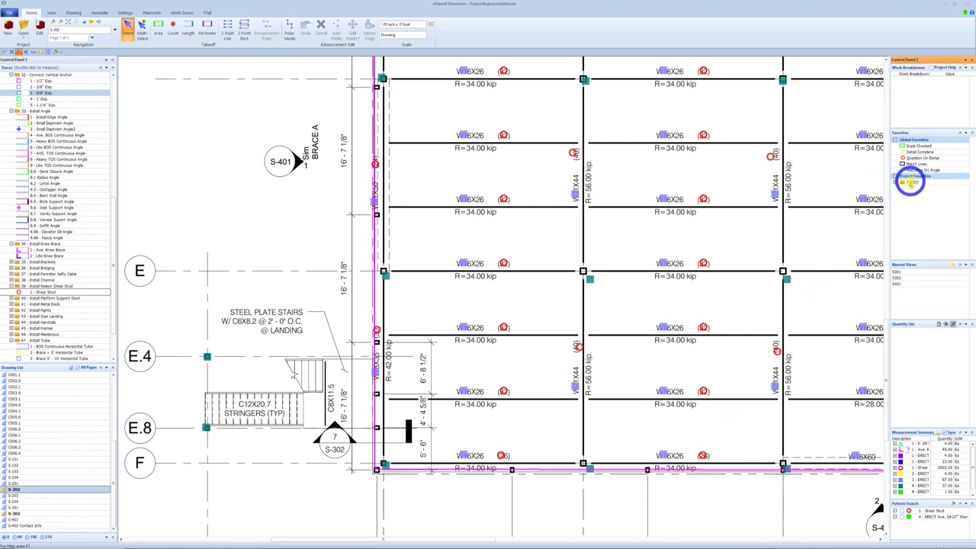
mouse_move(910, 182)
mouse_down()
mouse_move(842, 261)
mouse_move(804, 494)
mouse_up()
click(788, 484)
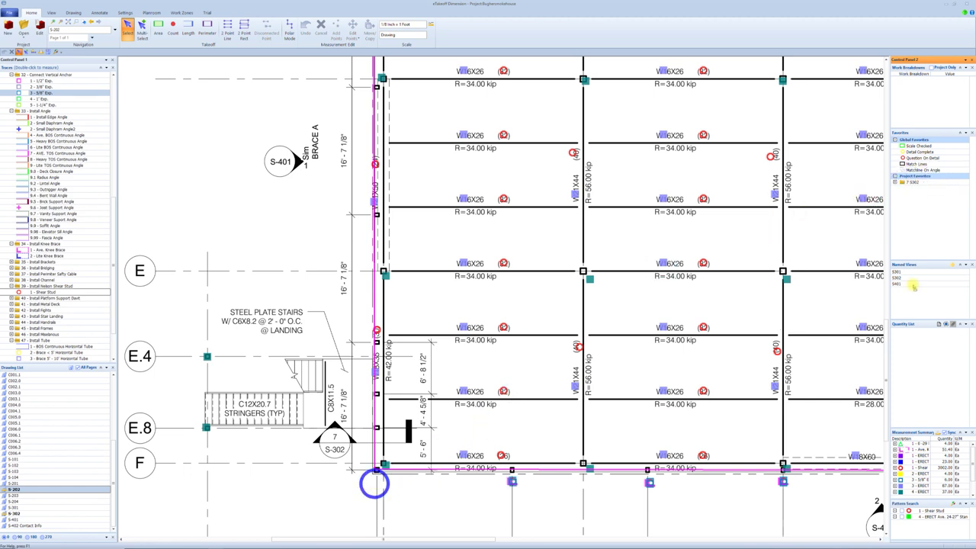
Place the 7 S302 favorite at each wall tube along grid 1, from grid E.8 up to grid D
click(911, 183)
mouse_move(911, 184)
mouse_down()
mouse_move(773, 196)
mouse_move(377, 413)
mouse_move(368, 435)
mouse_up()
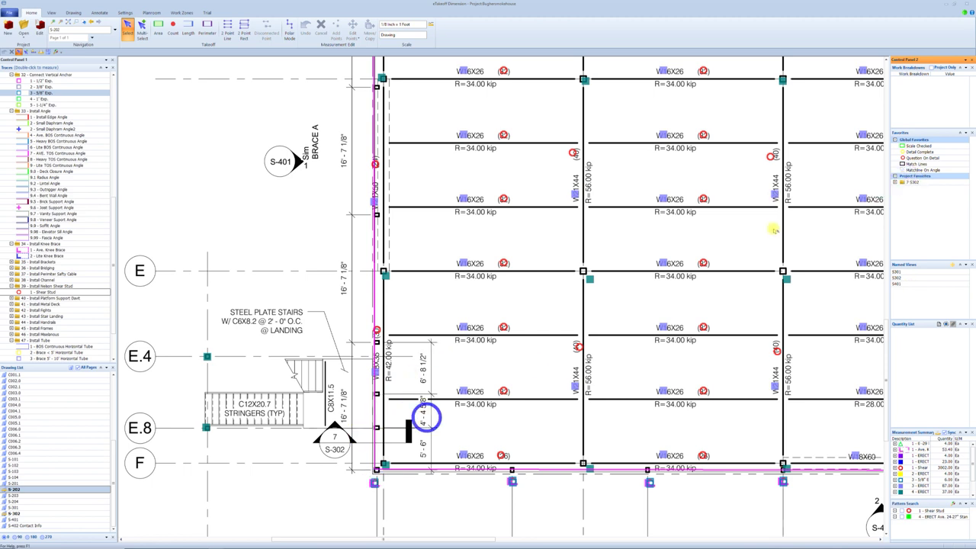
click(911, 183)
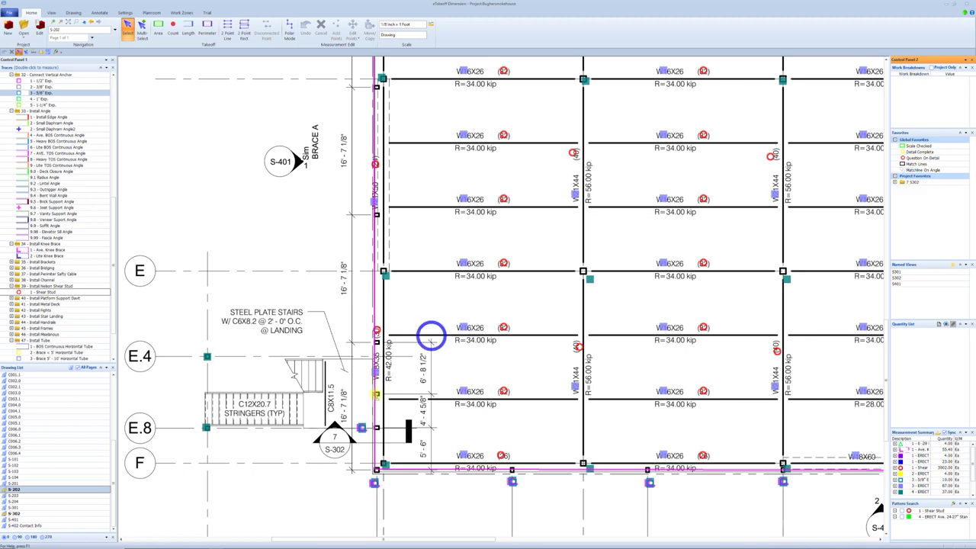
click(911, 181)
mouse_move(917, 183)
mouse_down()
mouse_move(339, 347)
mouse_move(360, 341)
mouse_up()
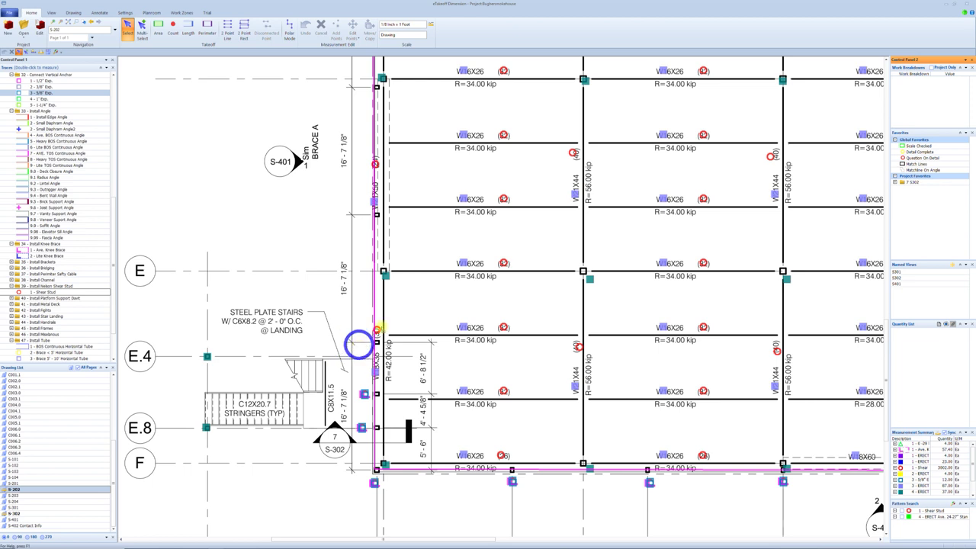
click(915, 183)
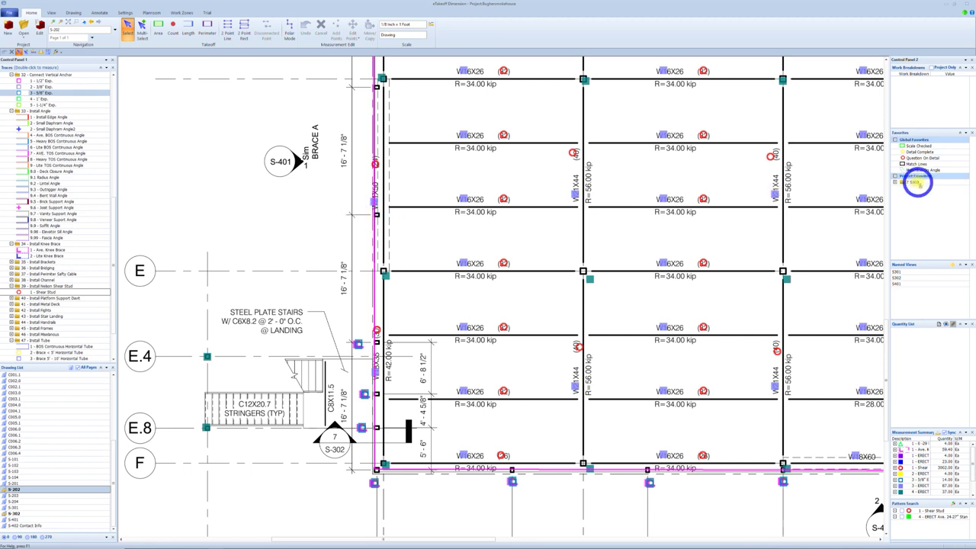
click(916, 181)
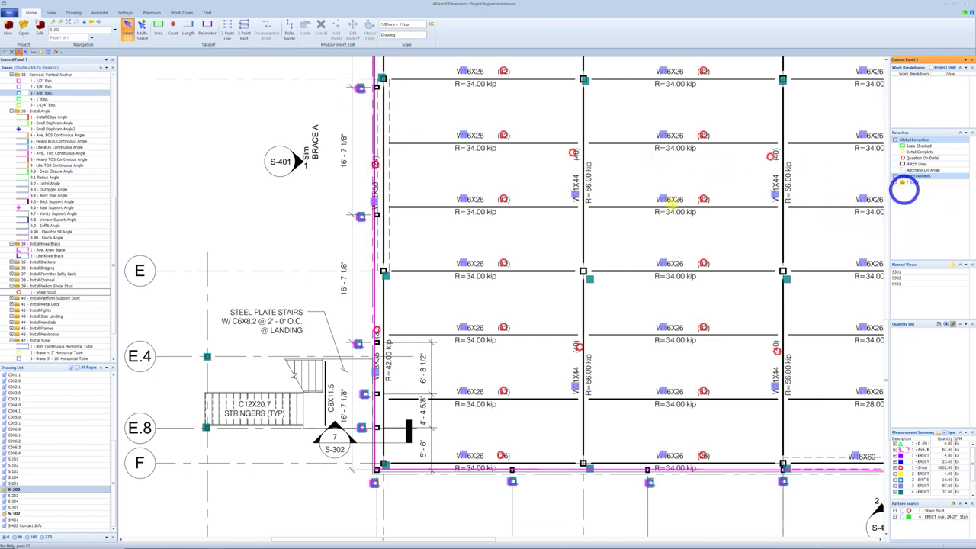
click(615, 267)
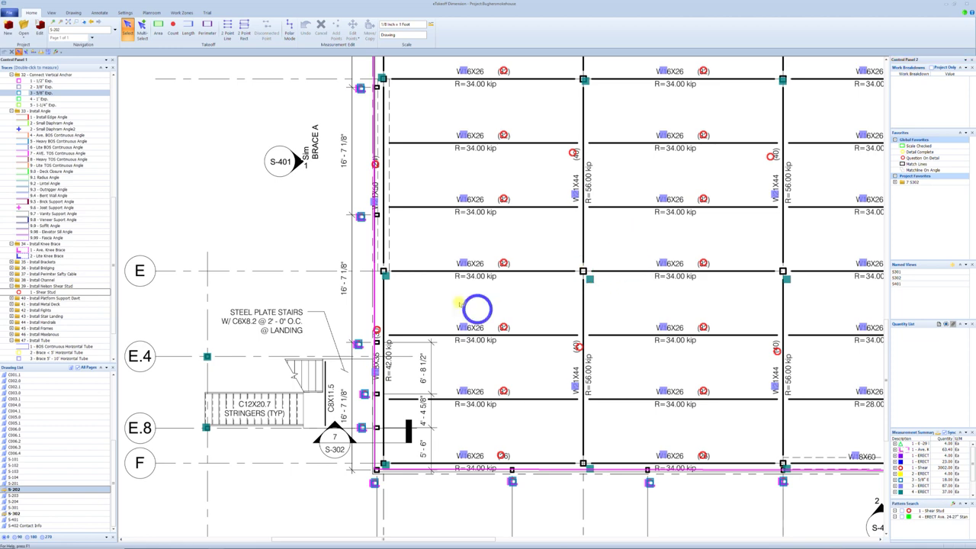
Mark the 7/S-302 section callout near grid E.8 with the Detail Complete favorite
scroll(472, 320, down, 3)
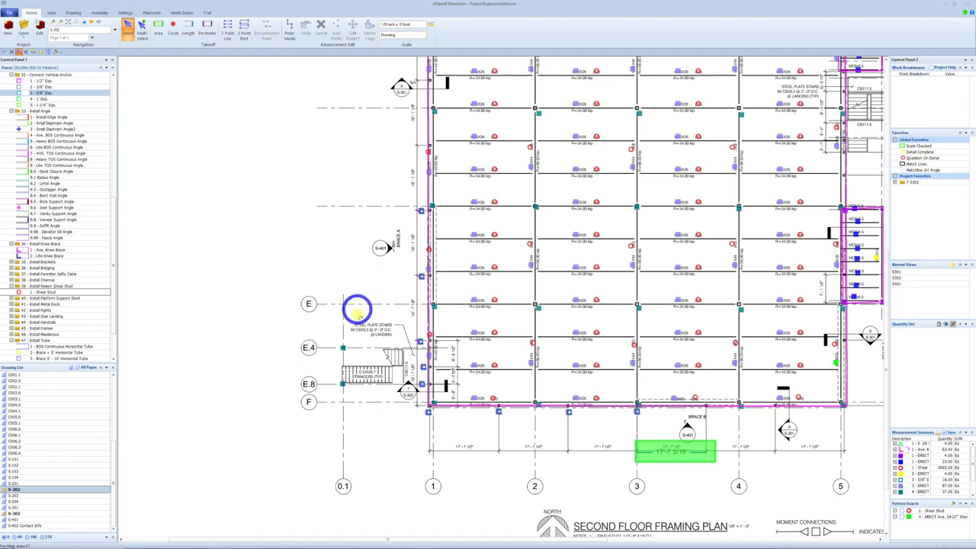
scroll(280, 385, down, 3)
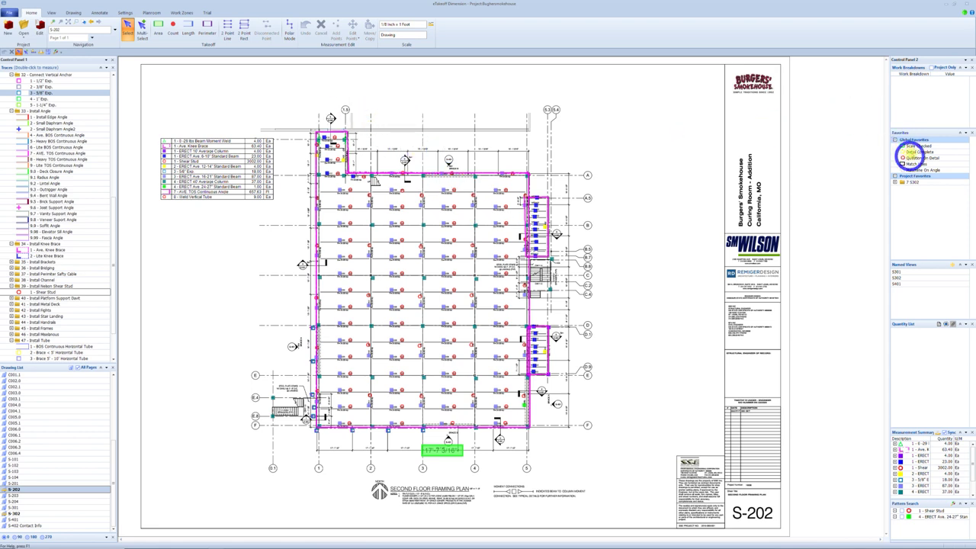
click(919, 151)
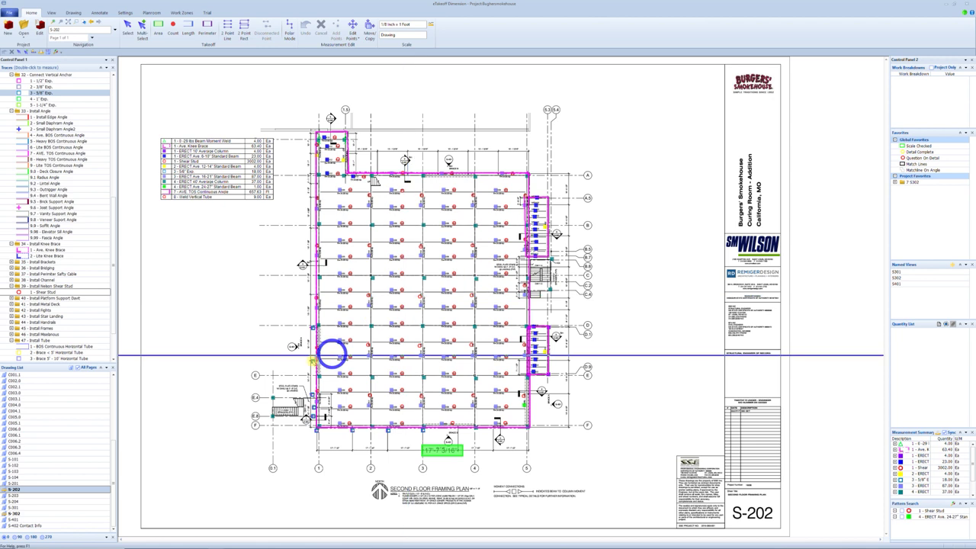
click(311, 424)
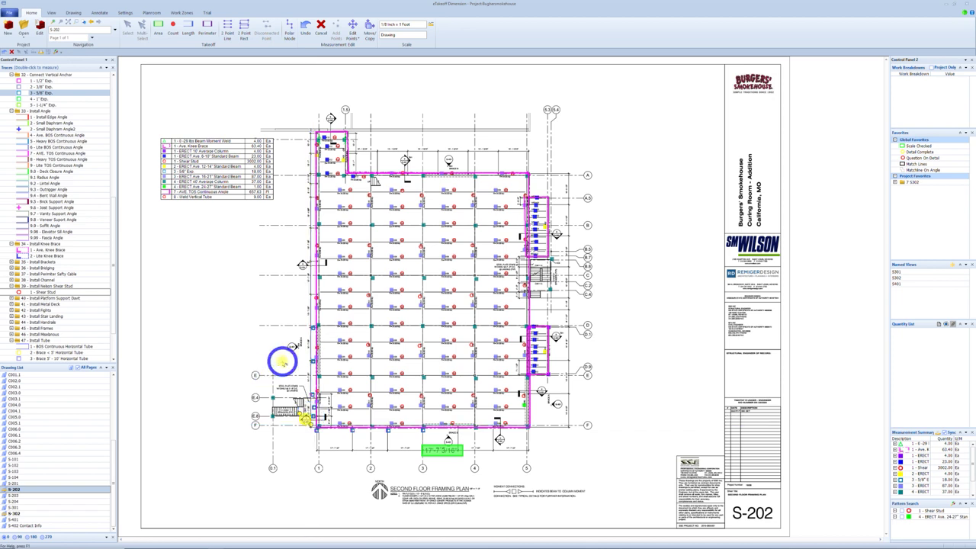
right_click(407, 437)
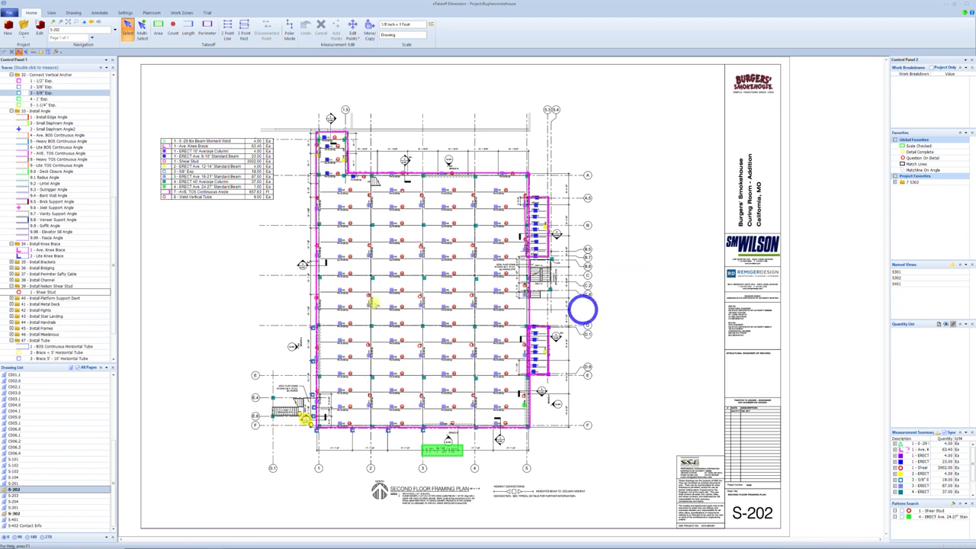
Check the floor construction note on S-202 and select the 7 - 1.50" Welded Deck trace under Install Metal Deck
scroll(61, 269, down, 1)
scroll(61, 269, down, 2)
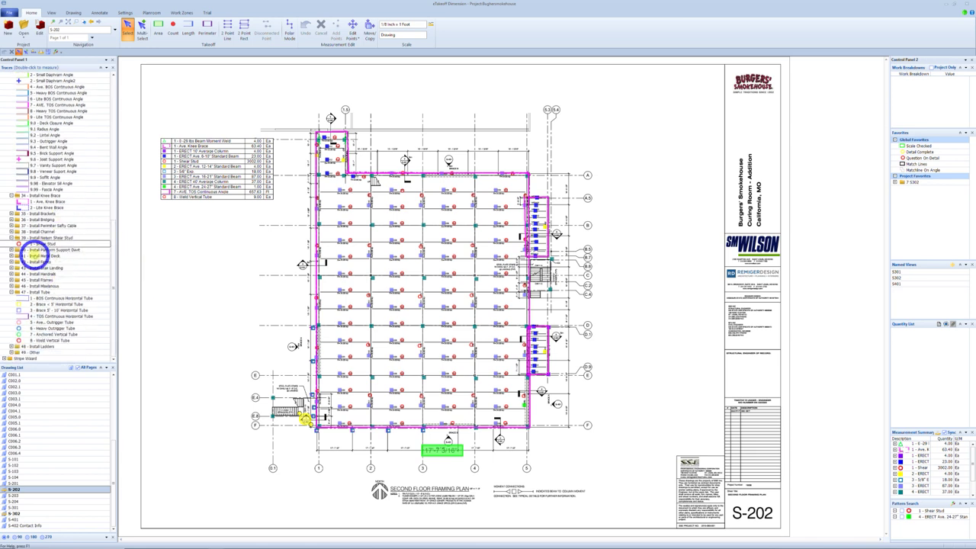
double_click(35, 255)
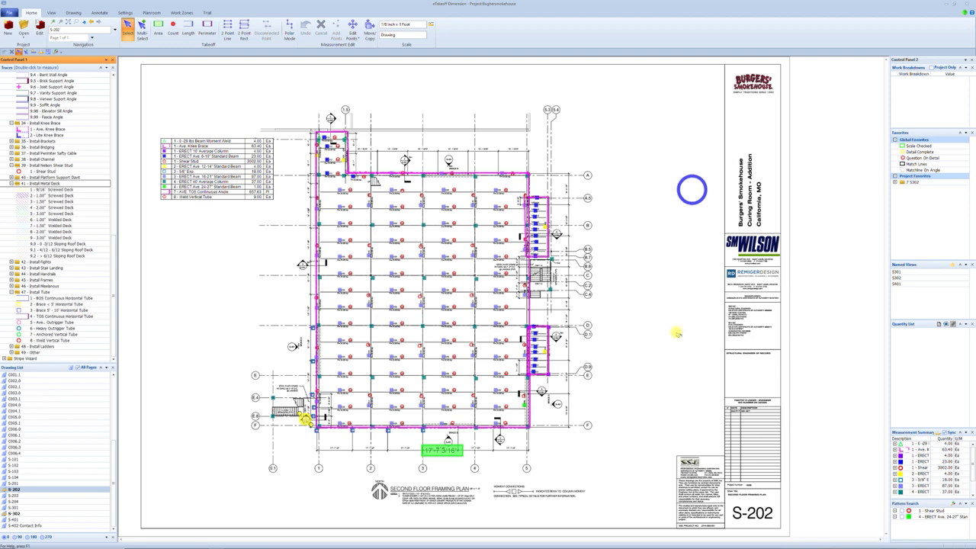
scroll(427, 503, up, 2)
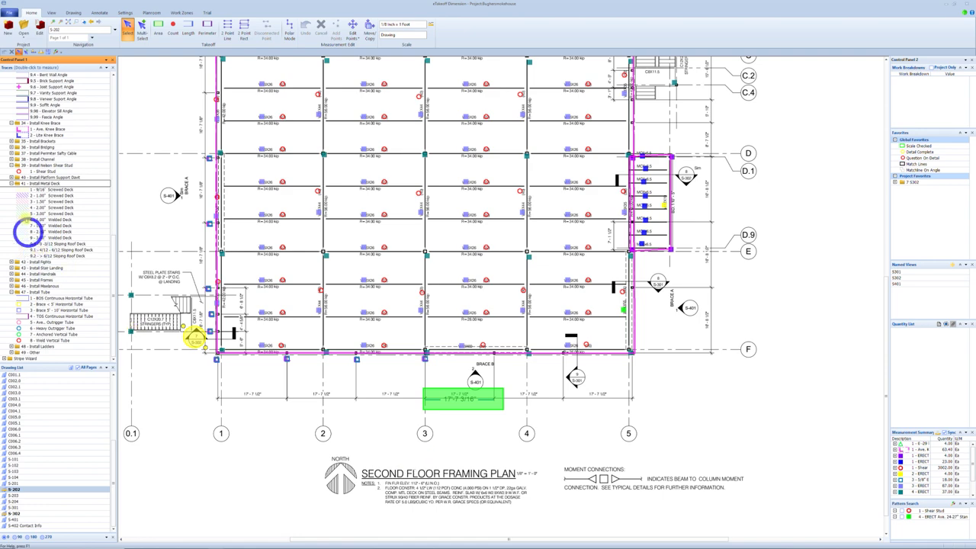
scroll(211, 286, down, 1)
click(45, 226)
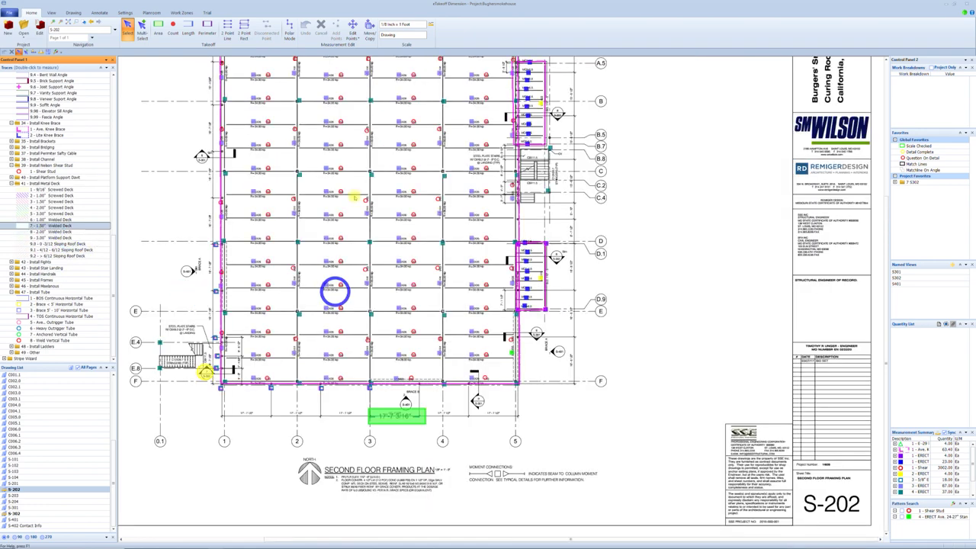
scroll(395, 268, down, 1)
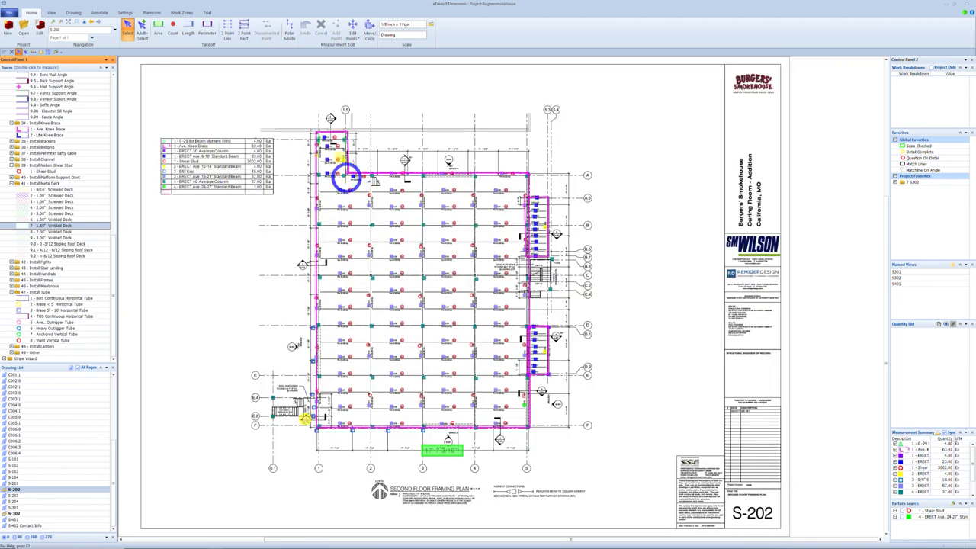
Measure the second floor deck area by outlining the whole building perimeter, including the bump-out between grids 1 and 1.5
key(space)
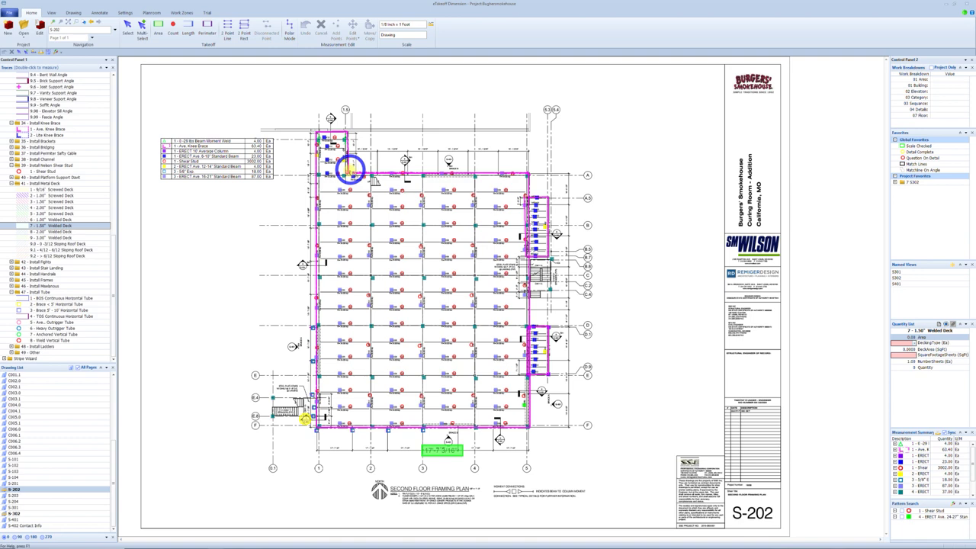
click(349, 173)
click(529, 173)
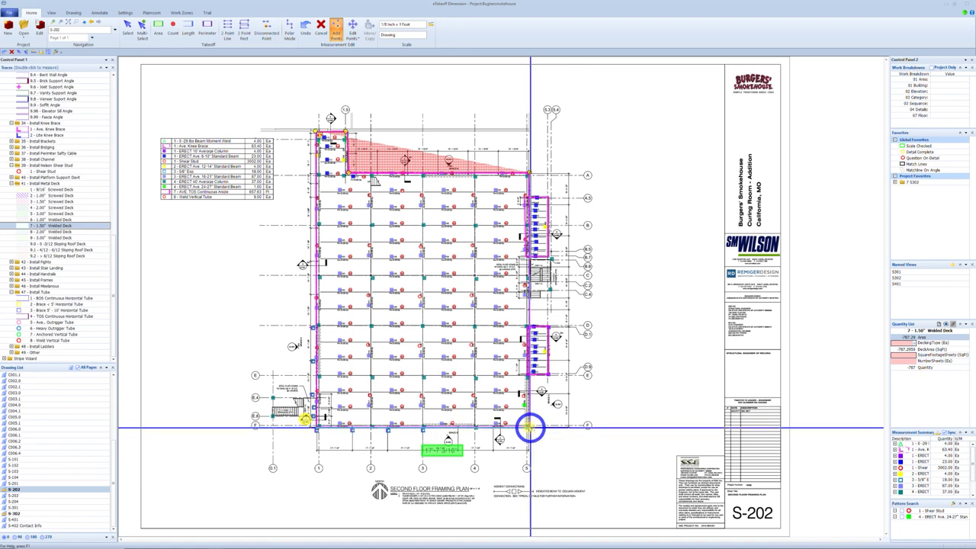
click(528, 424)
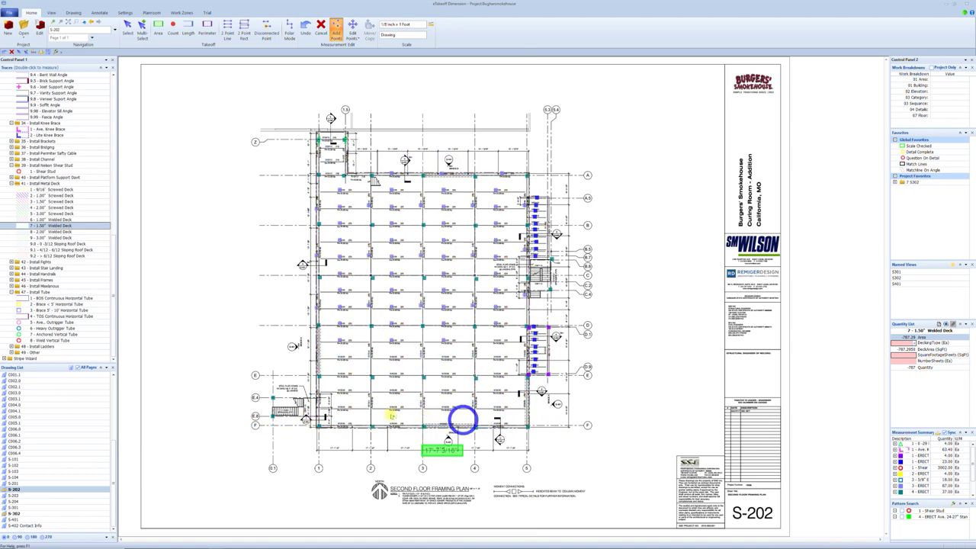
click(319, 424)
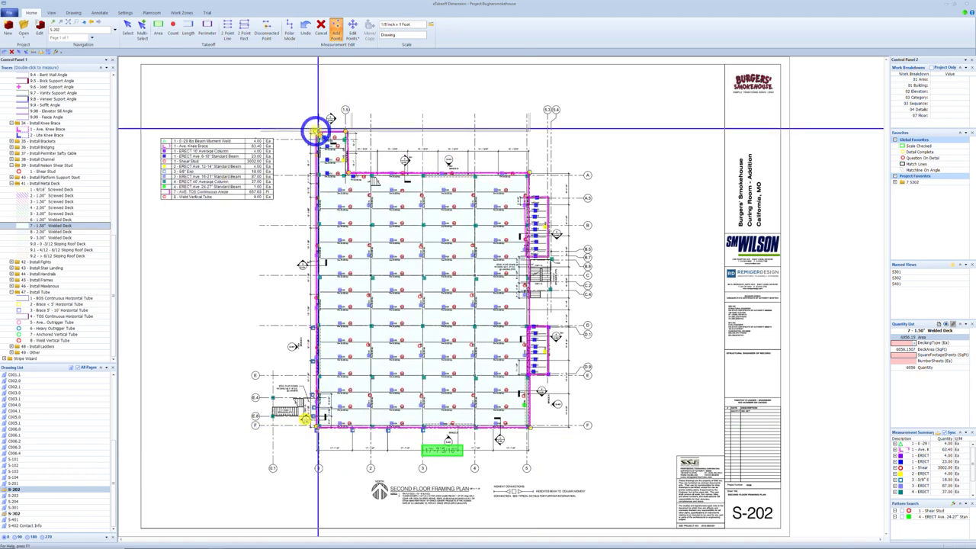
click(316, 131)
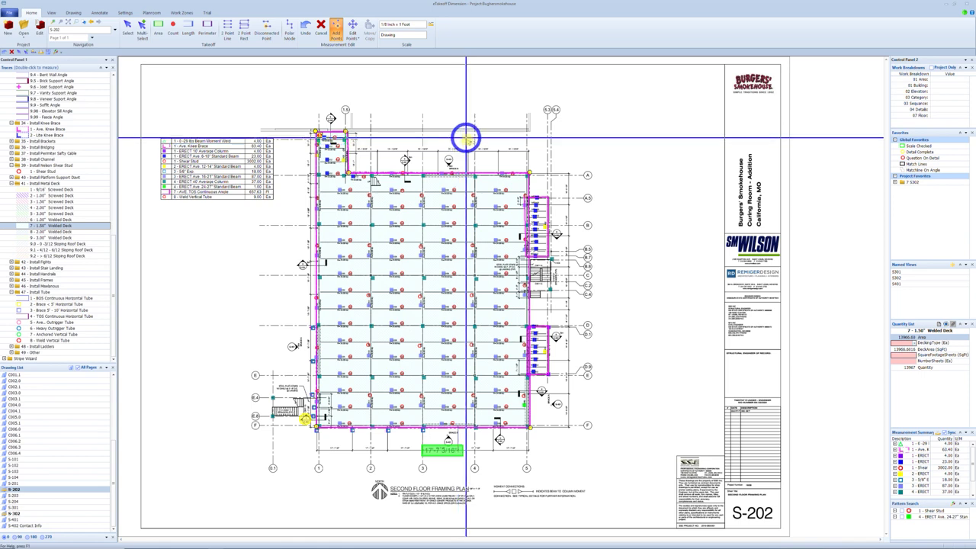
key(Escape)
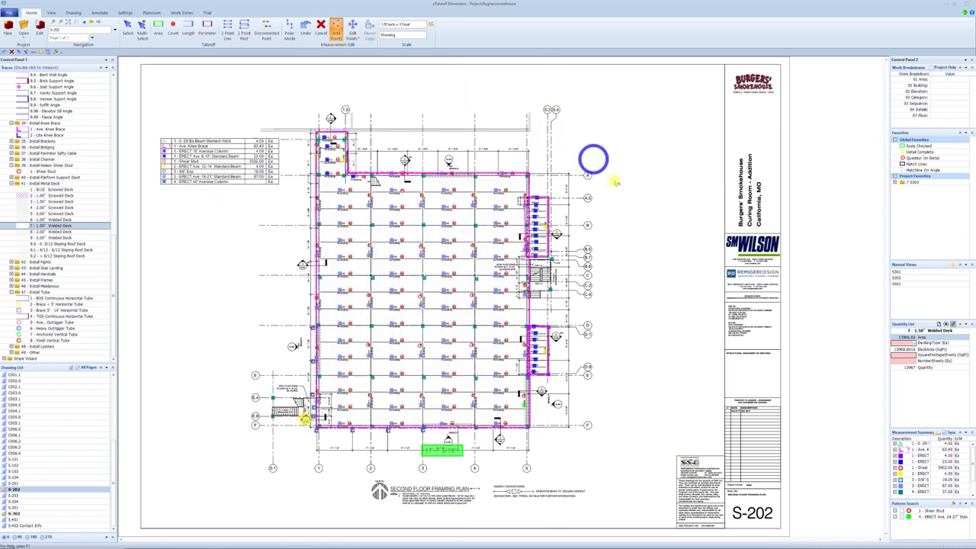
key(Escape)
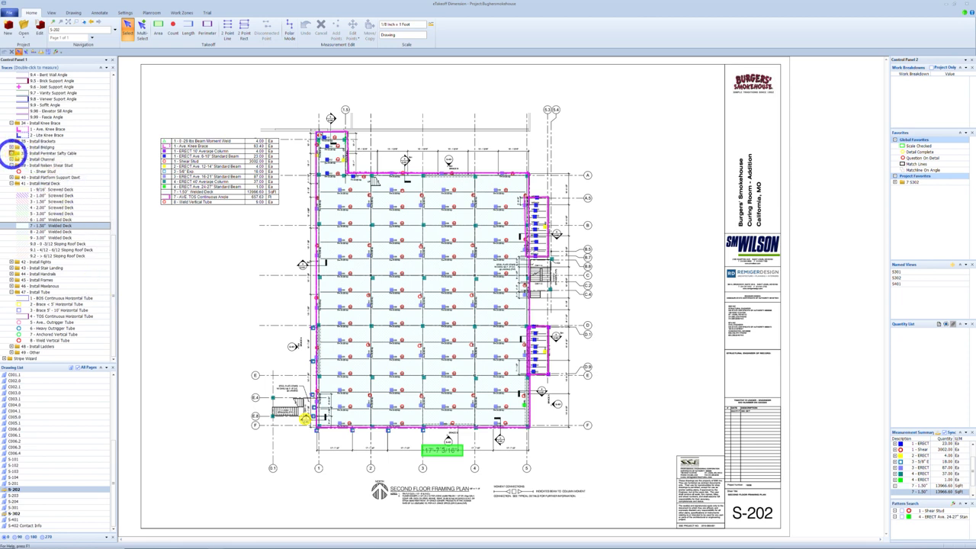
Measure the 1 - Safety Cable trace from Install Perimeter Safety Cable around the full second floor perimeter, including the bump-out
click(11, 152)
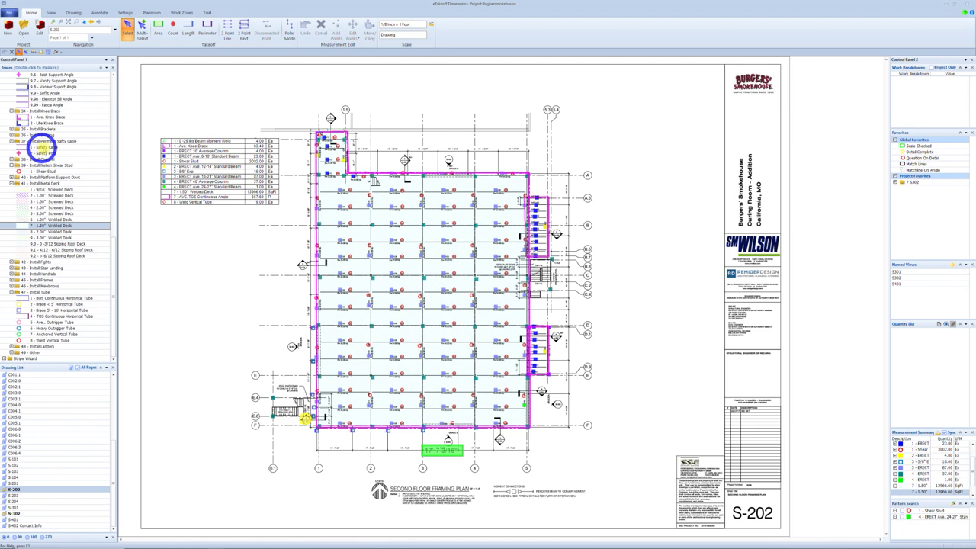
click(42, 147)
click(35, 151)
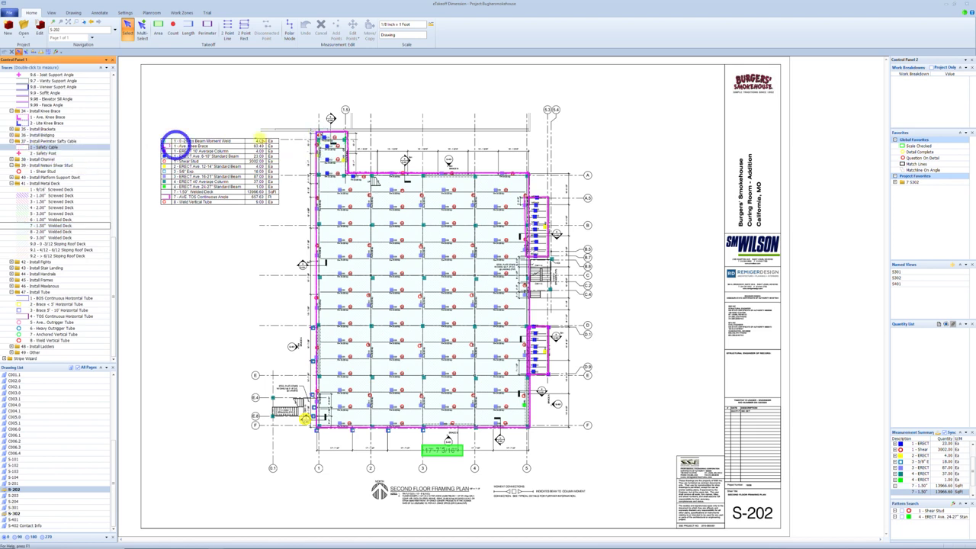
click(316, 134)
click(345, 135)
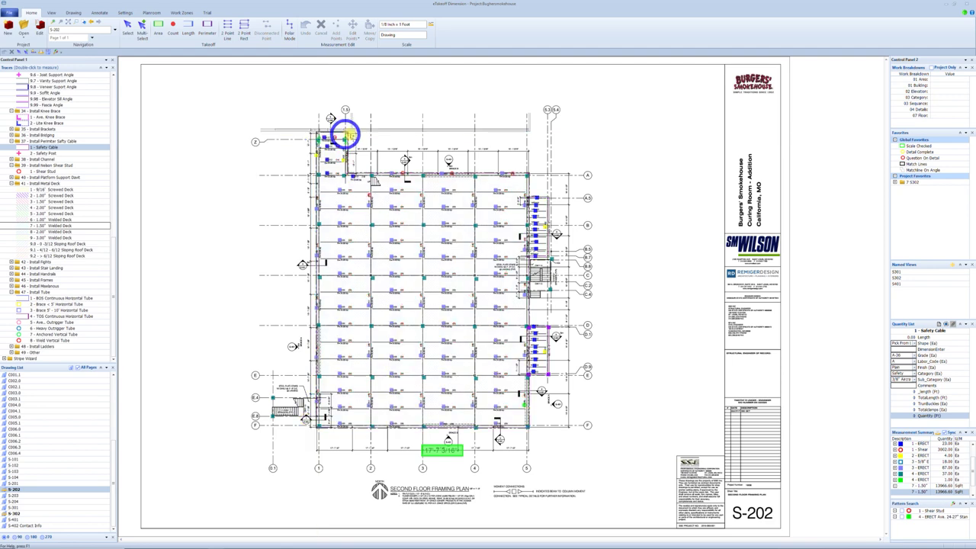
click(342, 174)
click(531, 174)
click(531, 173)
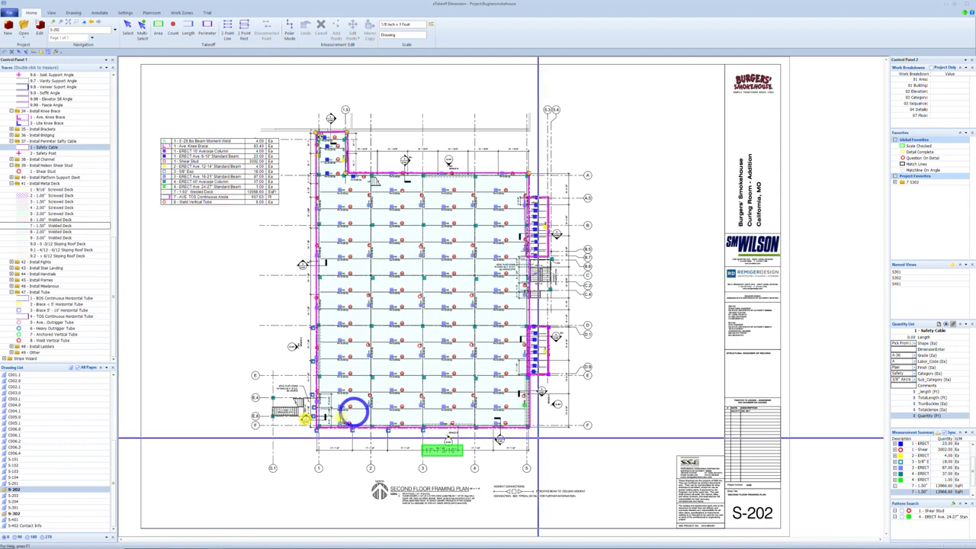
click(316, 132)
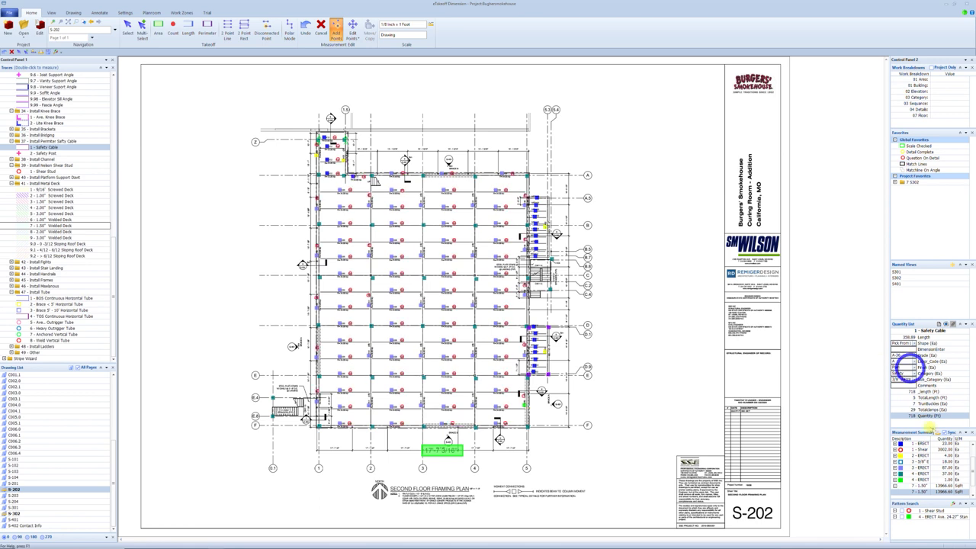
drag(930, 426, 926, 446)
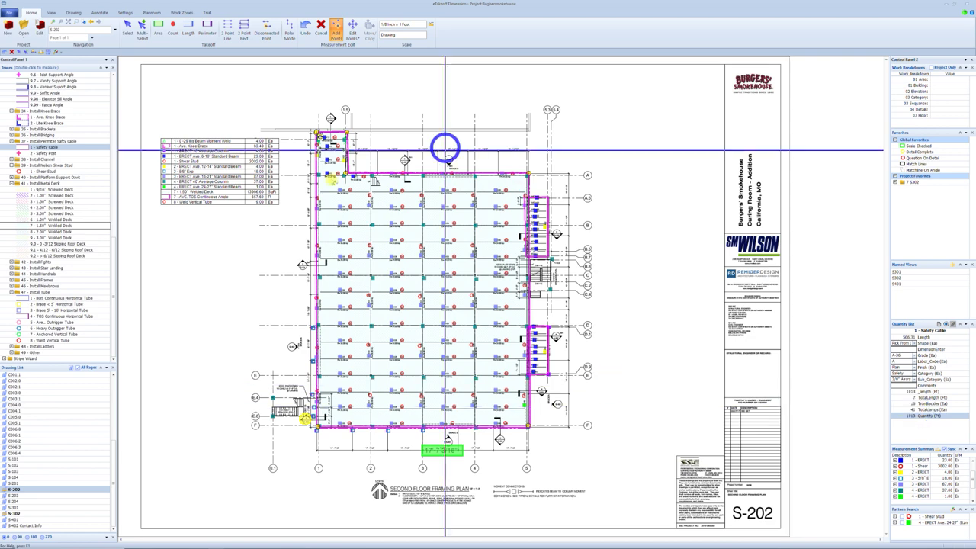
key(Escape)
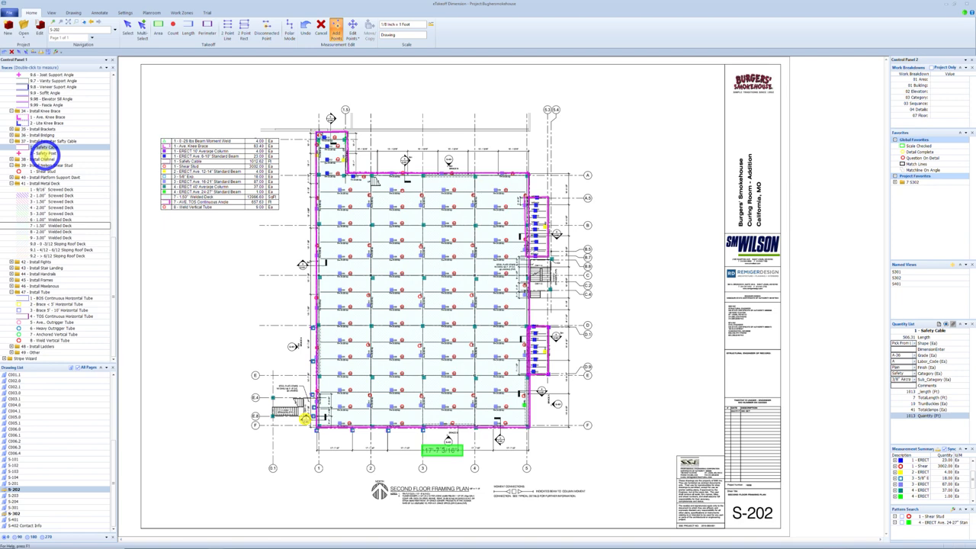
Take off the 2 - Safety Post trace along the same second floor perimeter, corner by corner
click(46, 152)
click(56, 153)
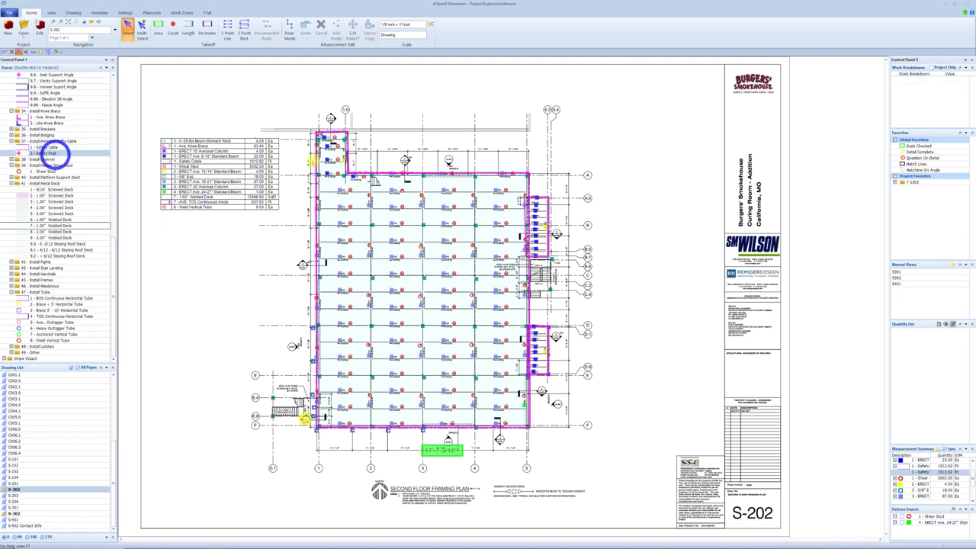
click(348, 174)
click(526, 175)
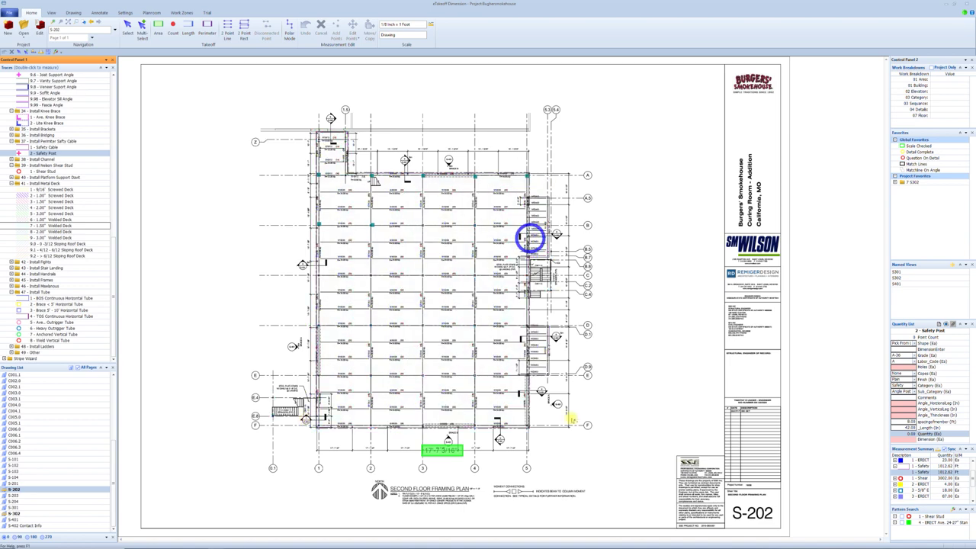
click(529, 428)
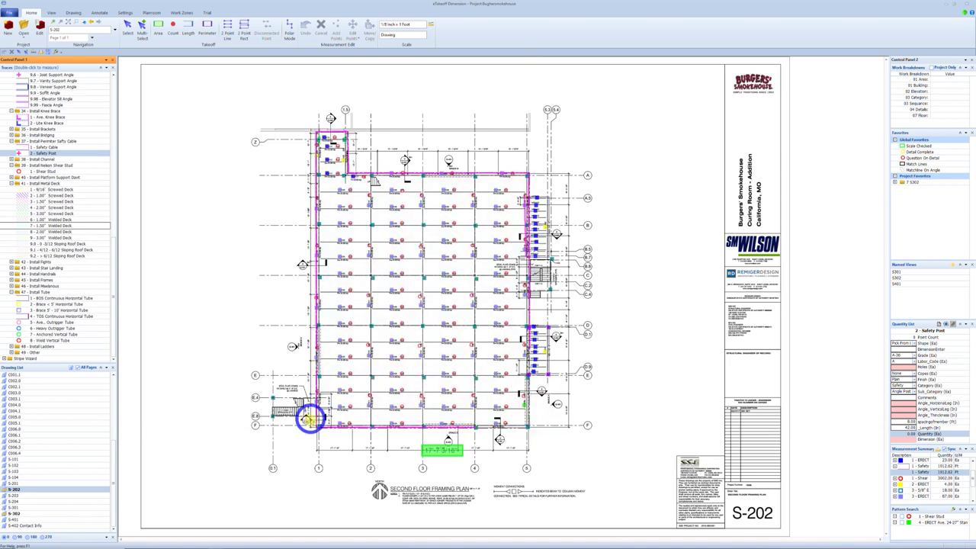
click(316, 426)
click(316, 132)
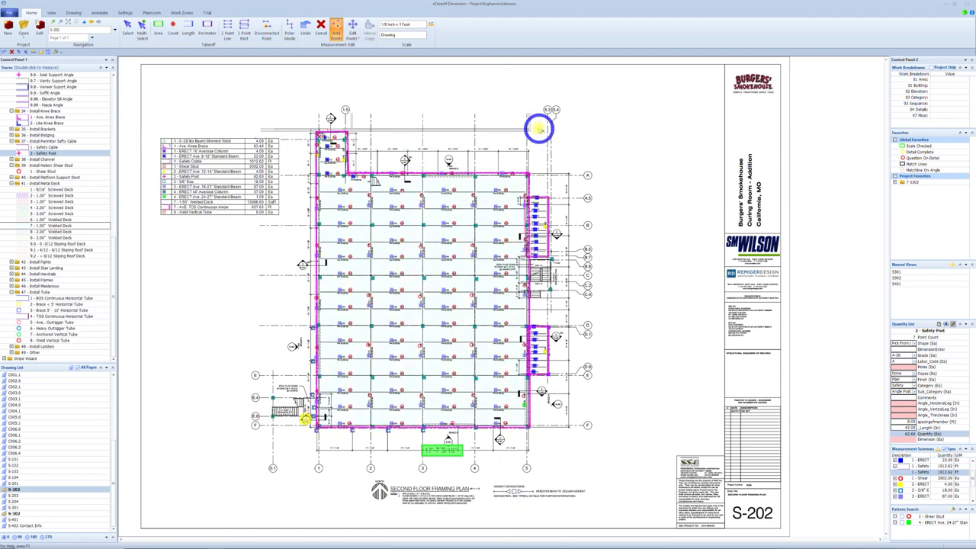
key(Escape)
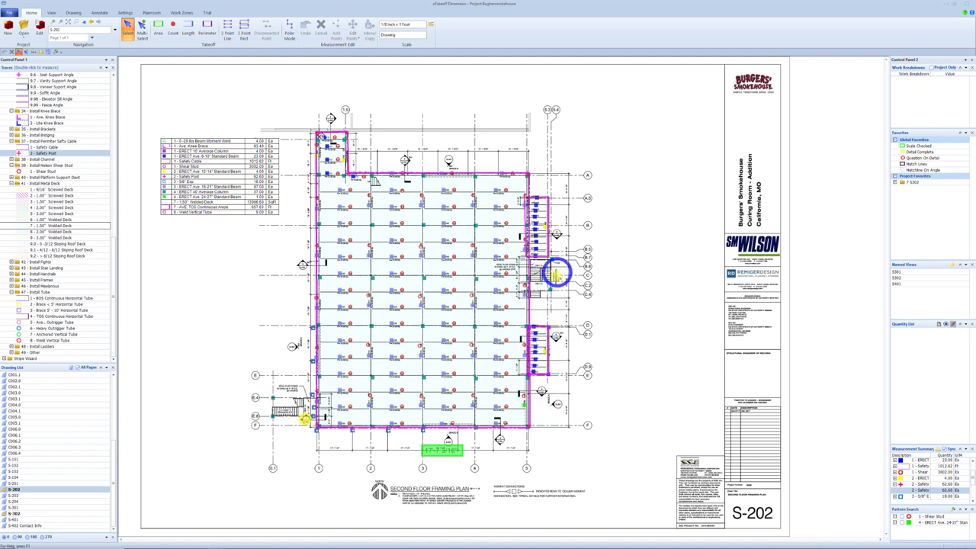
Open elevation drawing A-601 and examine the exterior stair between grids C.4 and B.5 in the east elevation
scroll(545, 282, up, 2)
scroll(545, 284, up, 2)
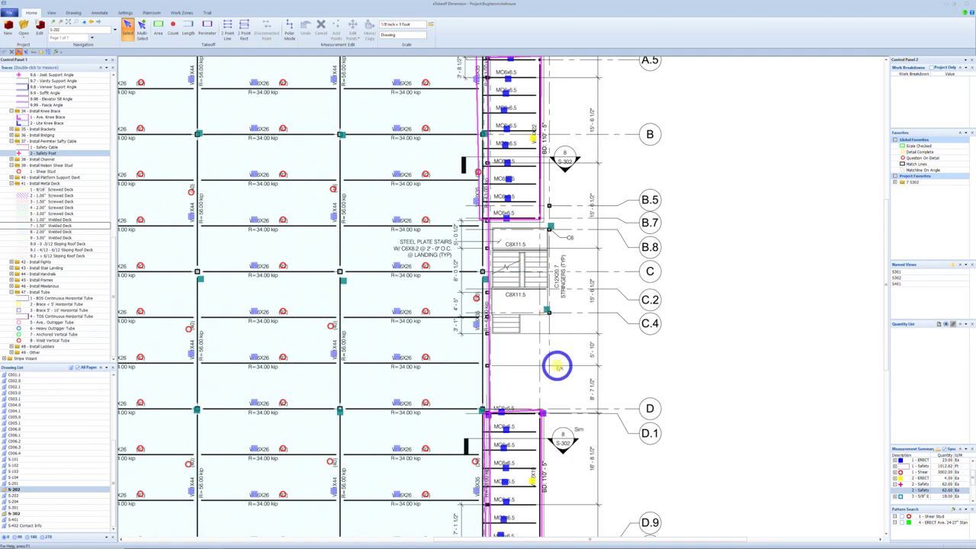
scroll(556, 354, down, 2)
scroll(463, 366, down, 3)
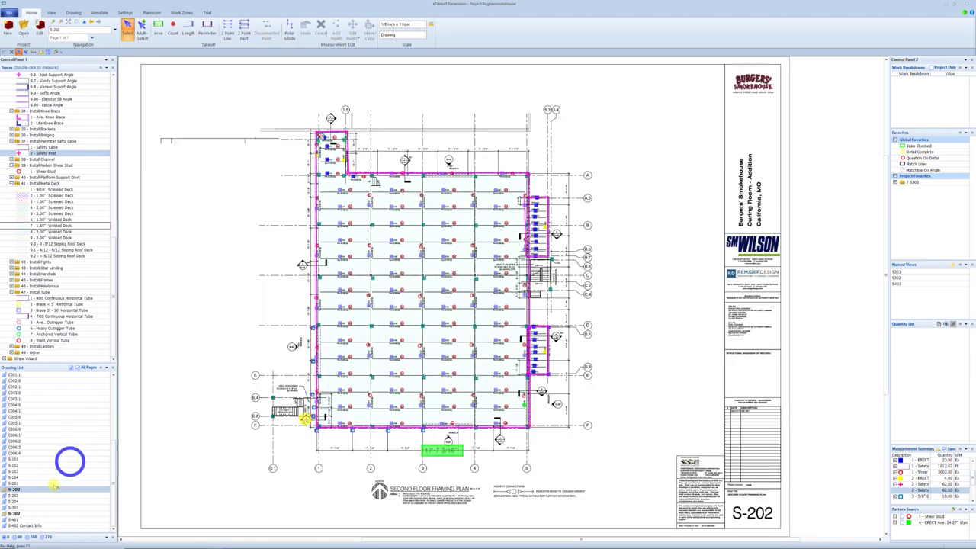
scroll(34, 458, up, 6)
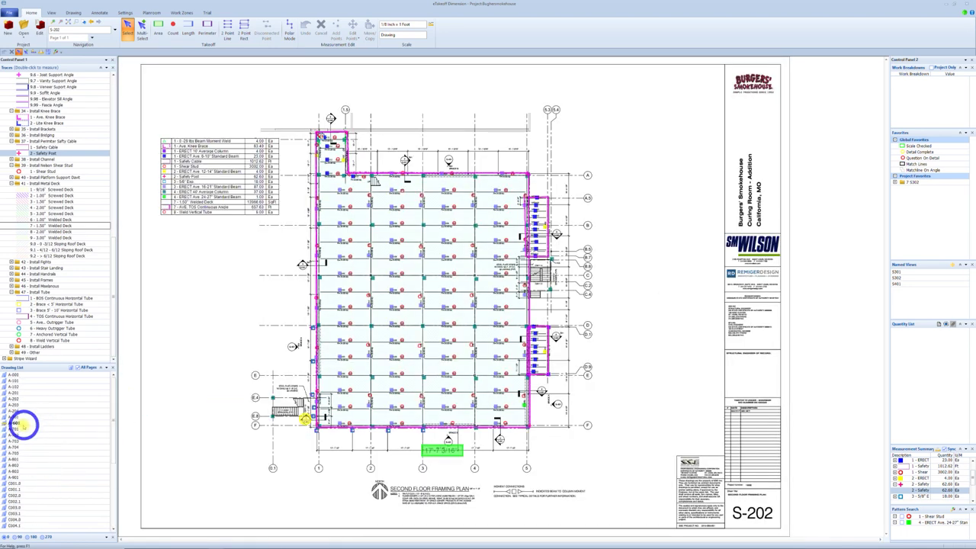
click(23, 423)
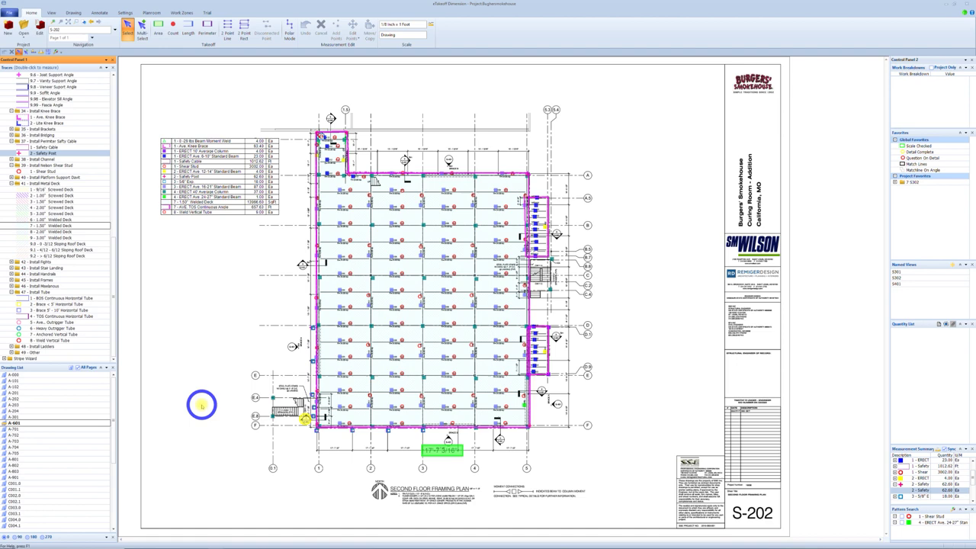
double_click(15, 422)
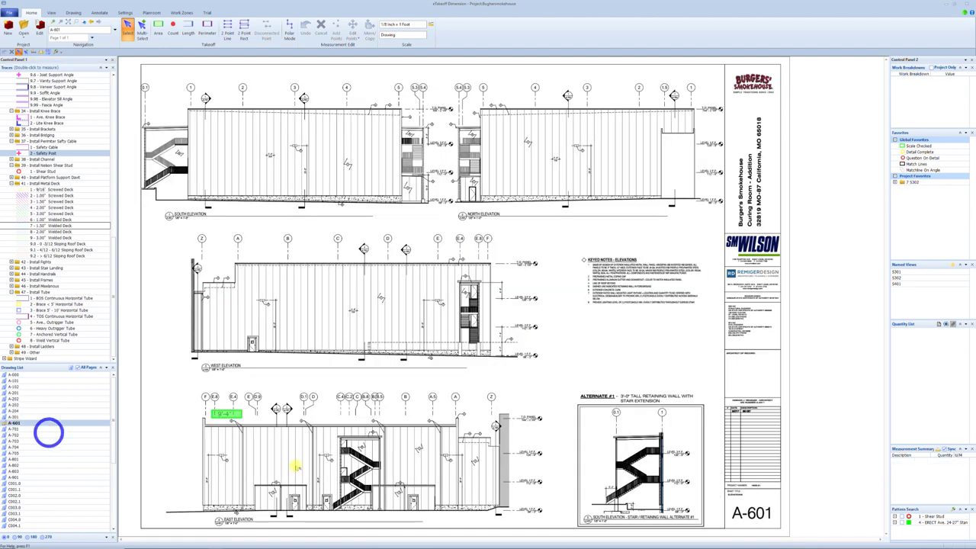
scroll(327, 494, up, 4)
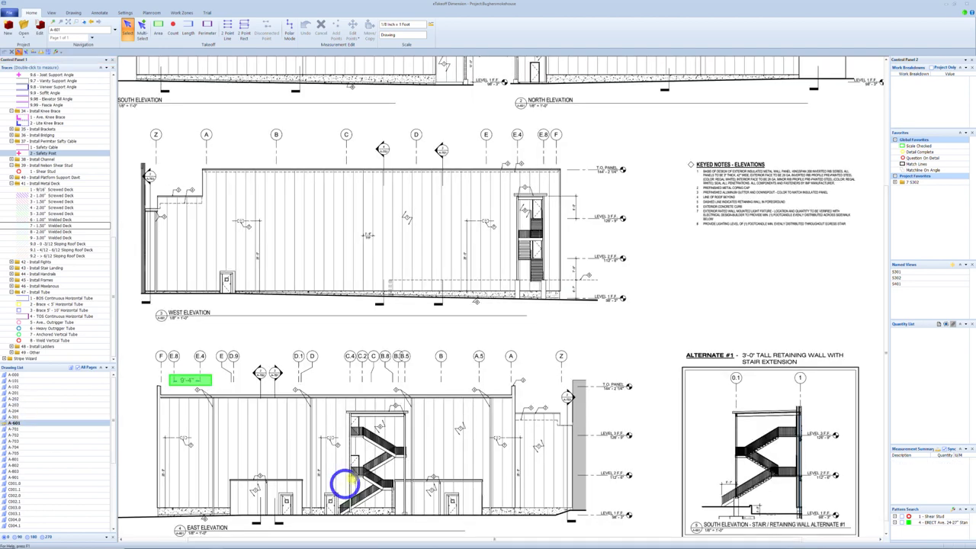
scroll(459, 448, up, 2)
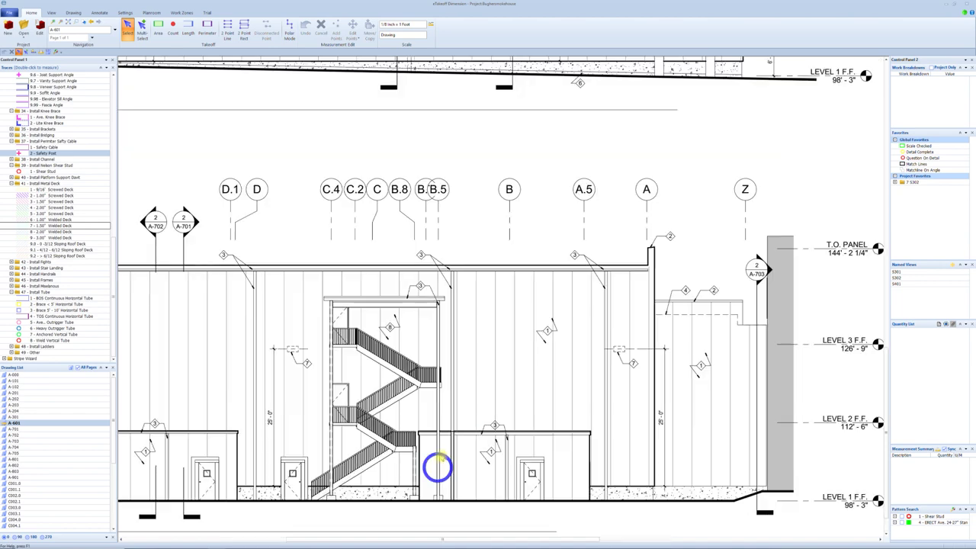
middle_drag(438, 466, 454, 398)
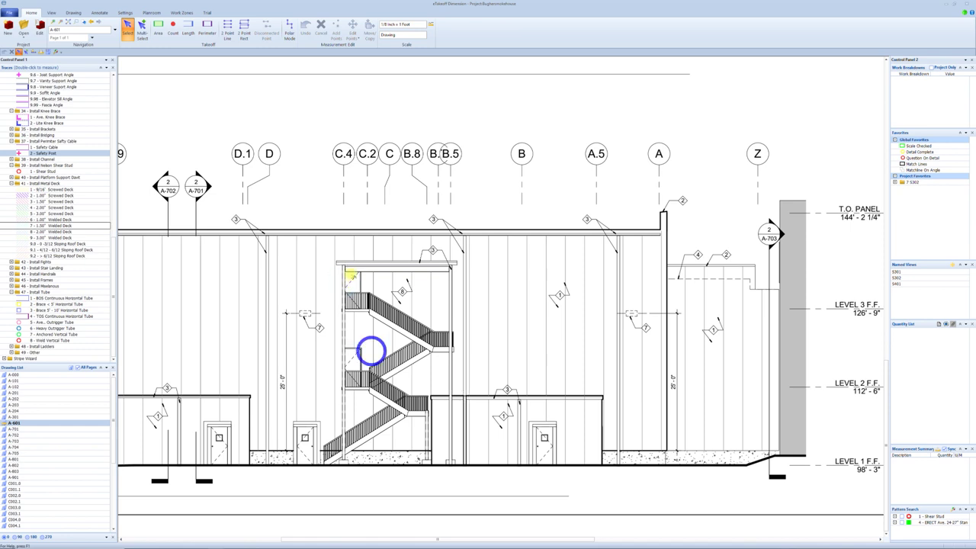
click(443, 333)
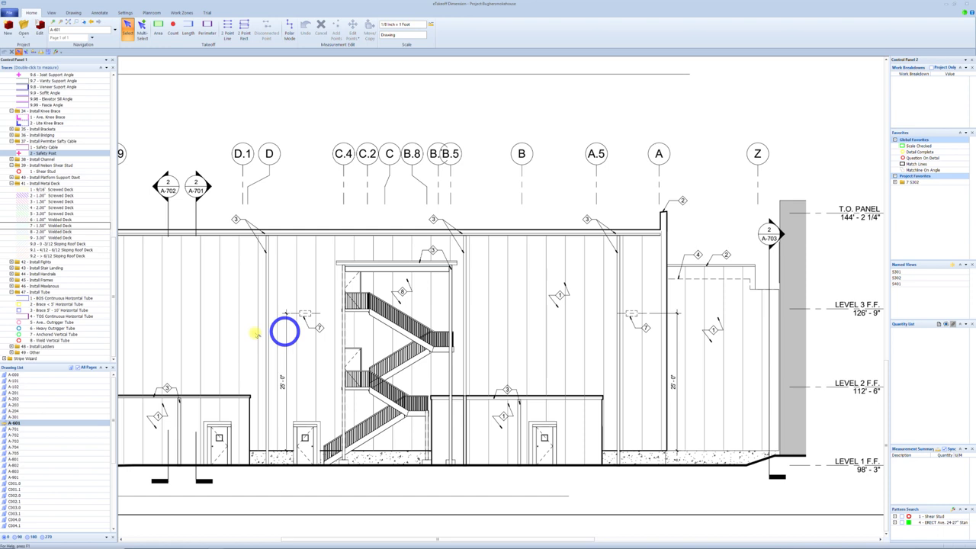
Count the four exterior stair flights on the A-601 east elevation with the 3 - Ave. Heavy Stair Flight trace from Install Flights
click(34, 261)
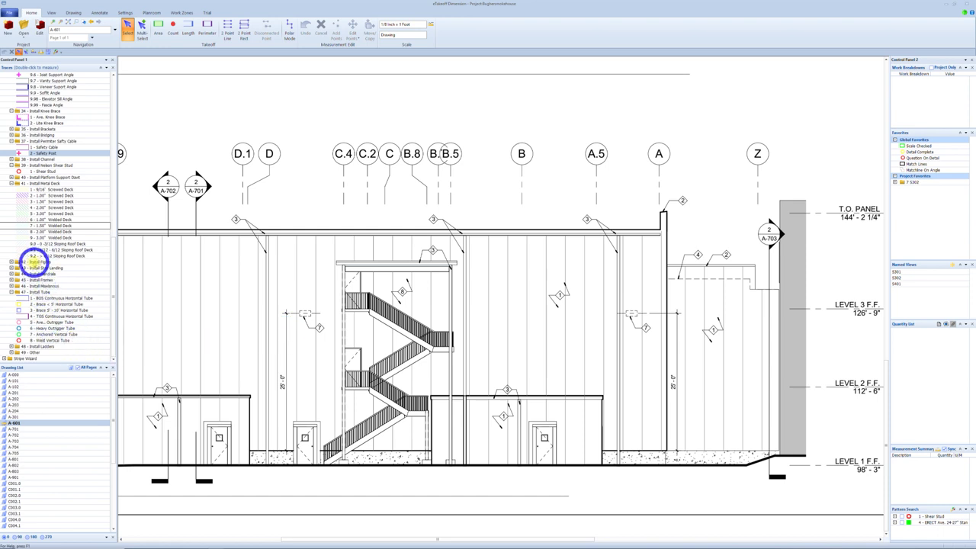
click(34, 261)
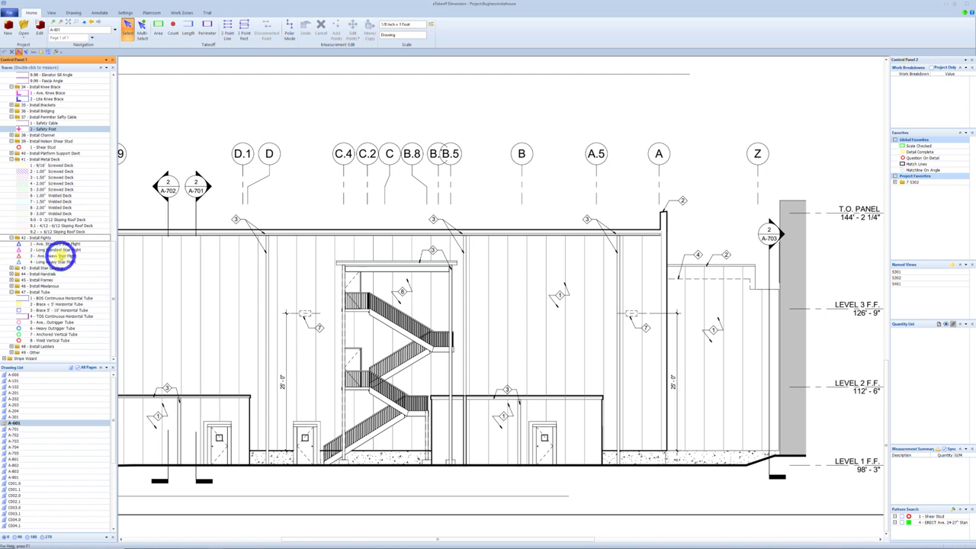
click(55, 257)
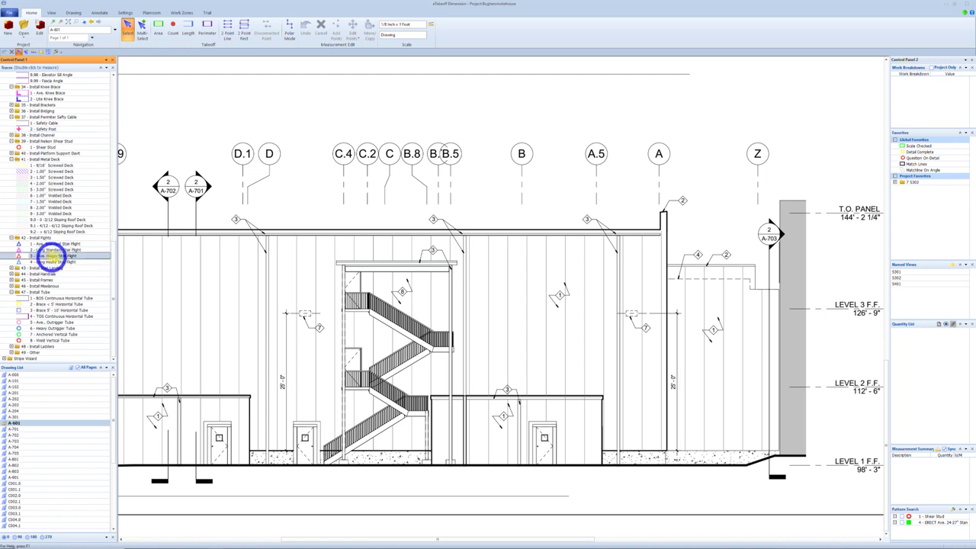
click(365, 440)
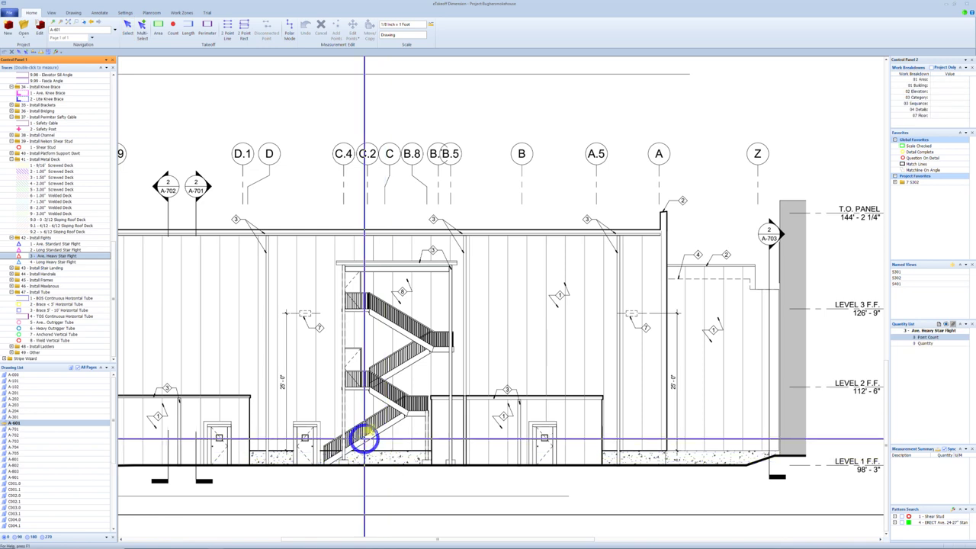
click(385, 400)
click(399, 367)
click(397, 326)
Count the four landings of the exterior stair with the 2 - 4' by 10' Landing trace from Install Stair Landing
scroll(35, 266, down, 1)
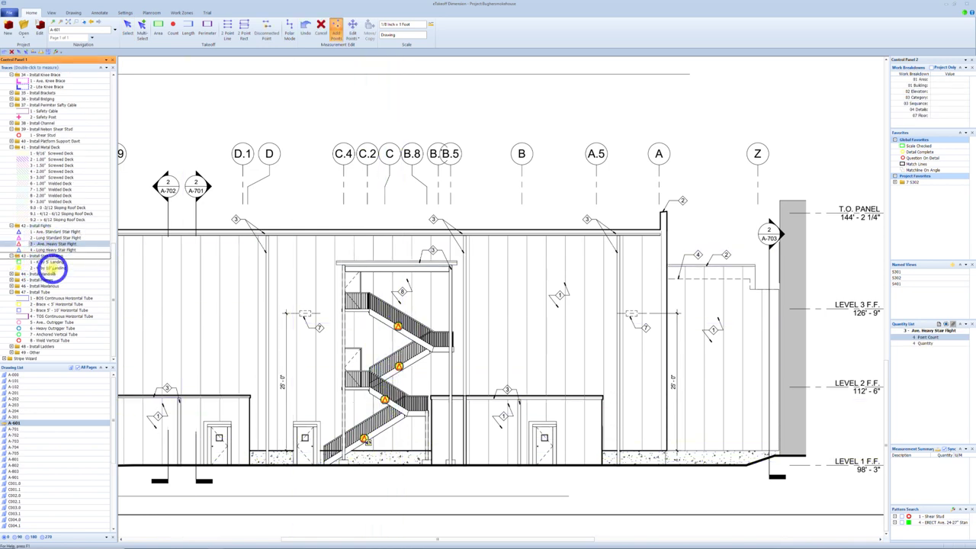
double_click(53, 267)
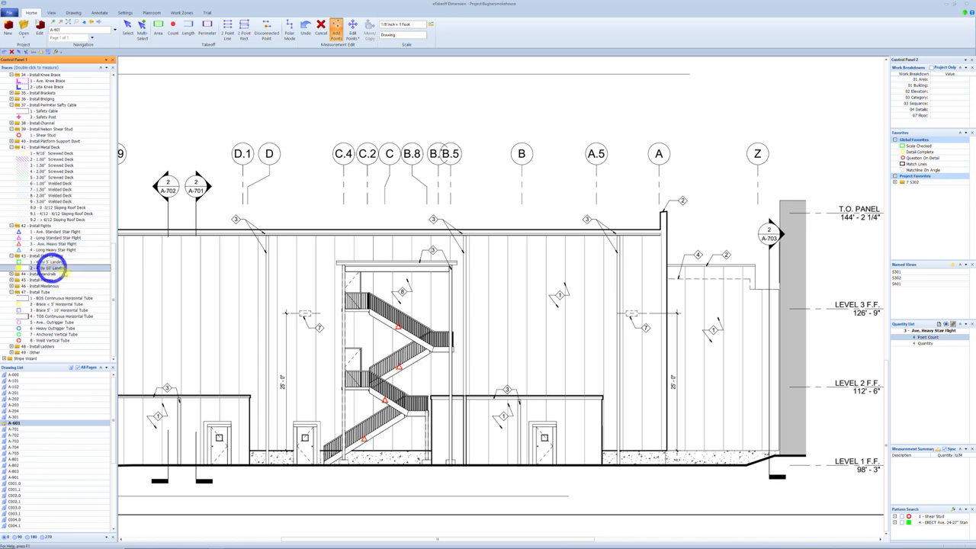
click(423, 412)
click(353, 384)
click(439, 348)
click(353, 305)
click(352, 305)
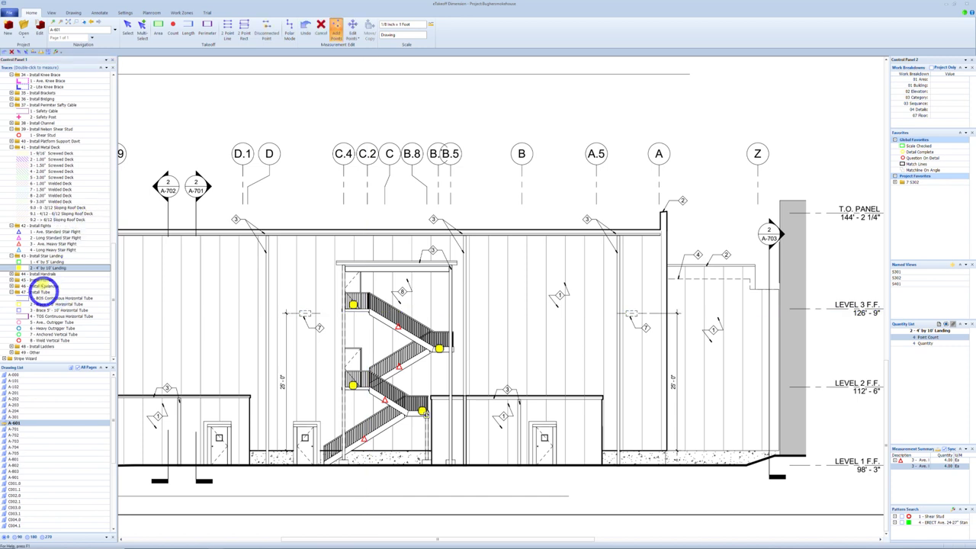
Measure the 1 - Guard Rail trace from Install Handrails along all flights and landings, from the stair's base to the top landing
double_click(38, 273)
click(44, 250)
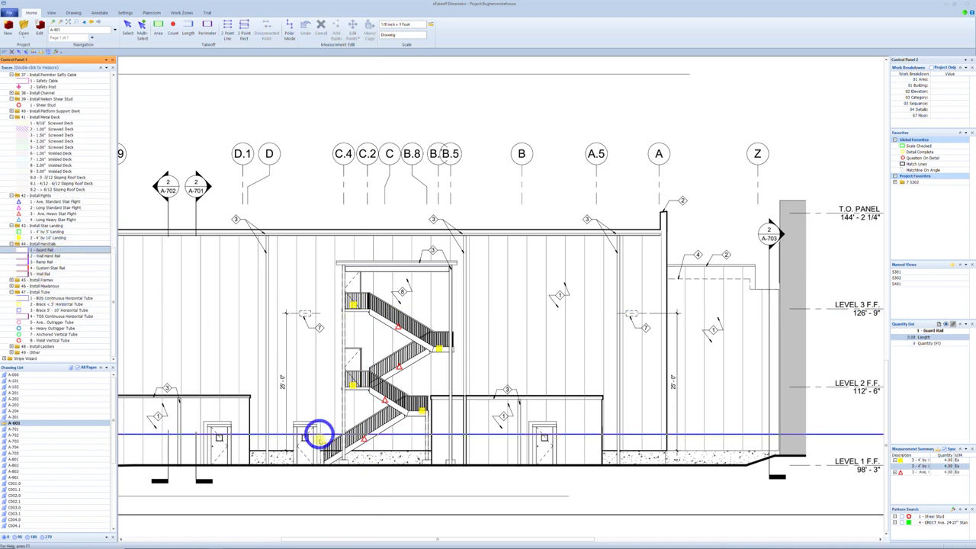
click(328, 445)
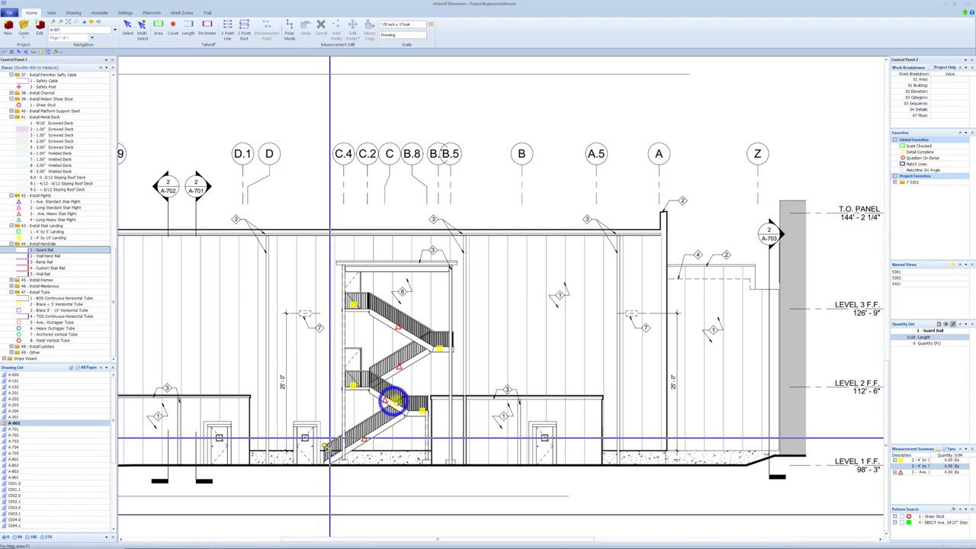
click(399, 398)
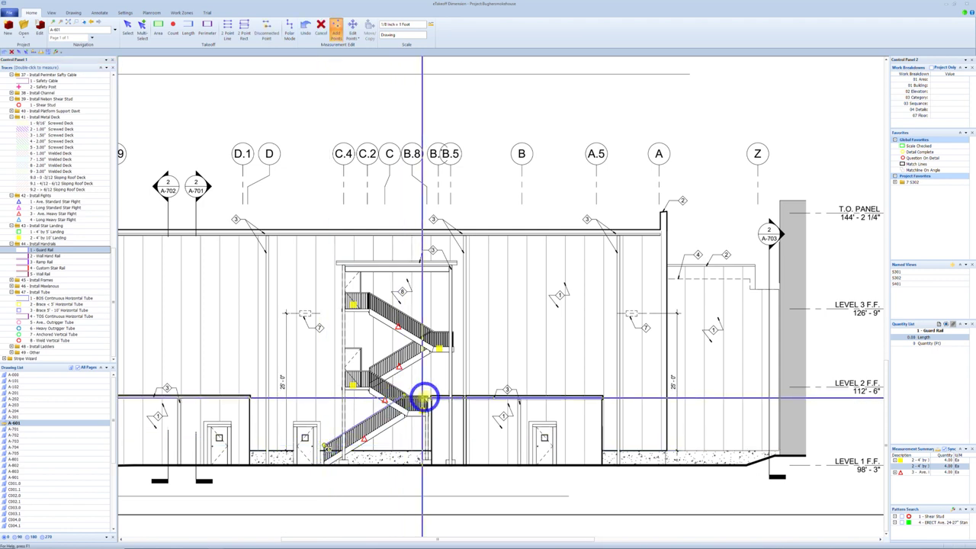
click(408, 396)
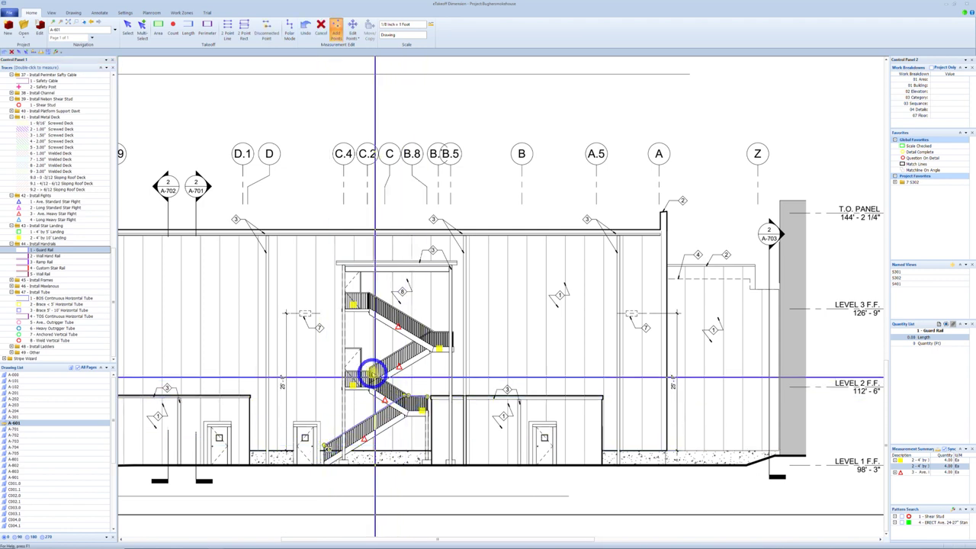
click(344, 372)
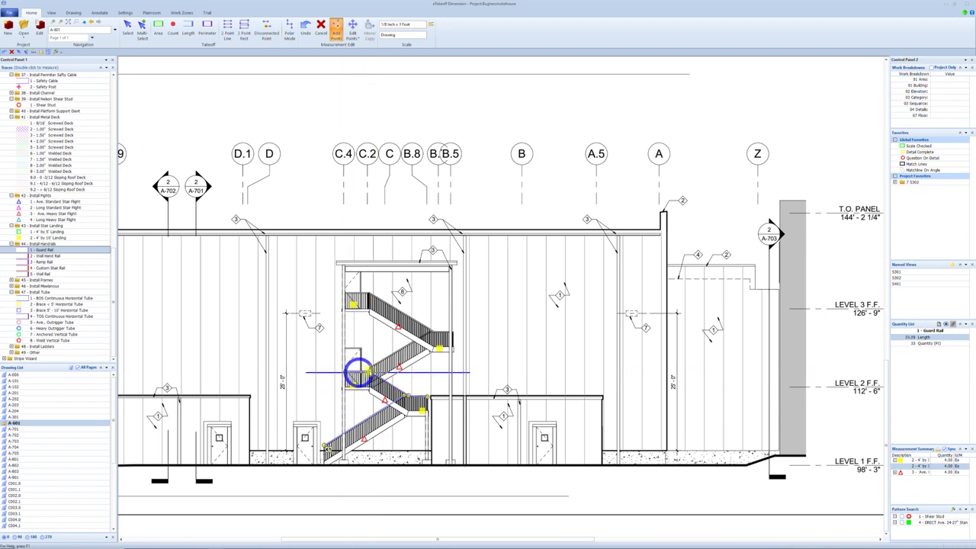
click(370, 370)
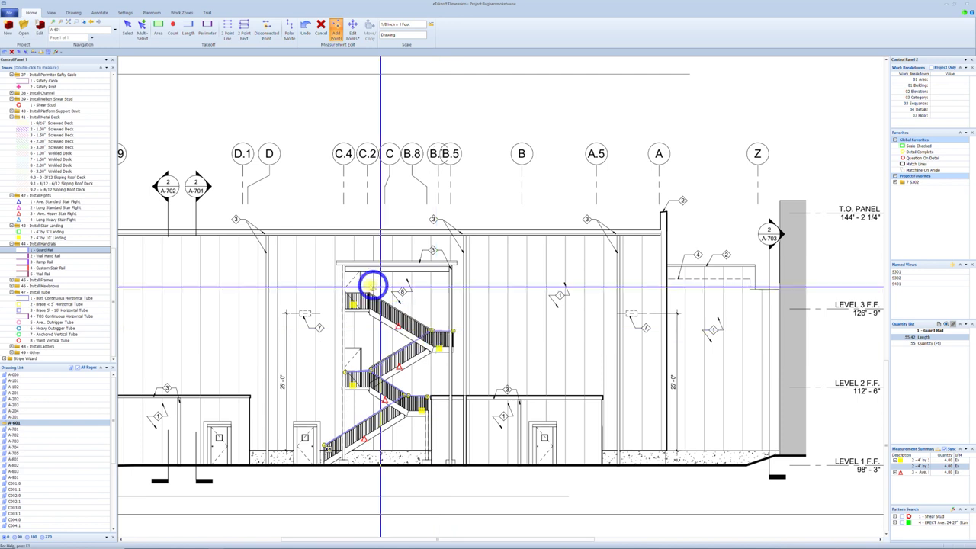
click(346, 294)
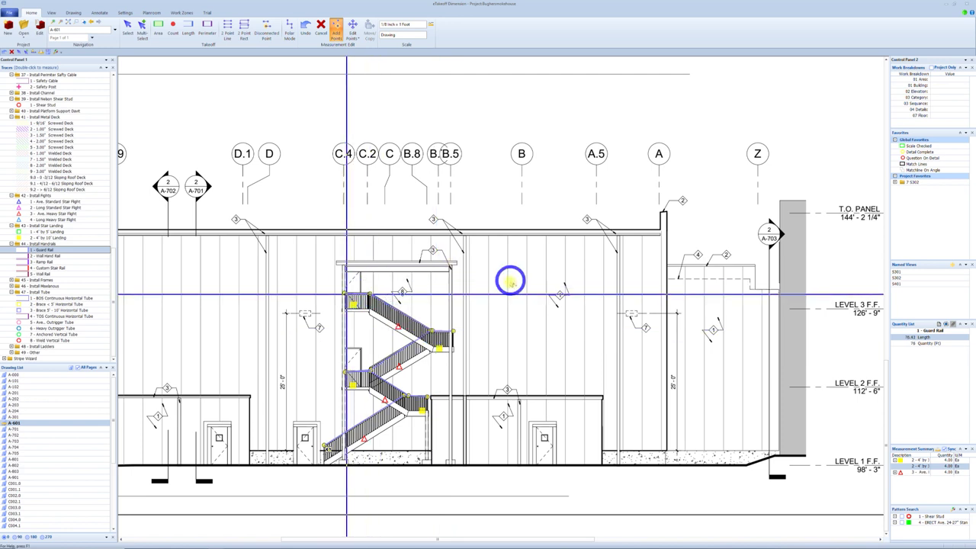
key(Escape)
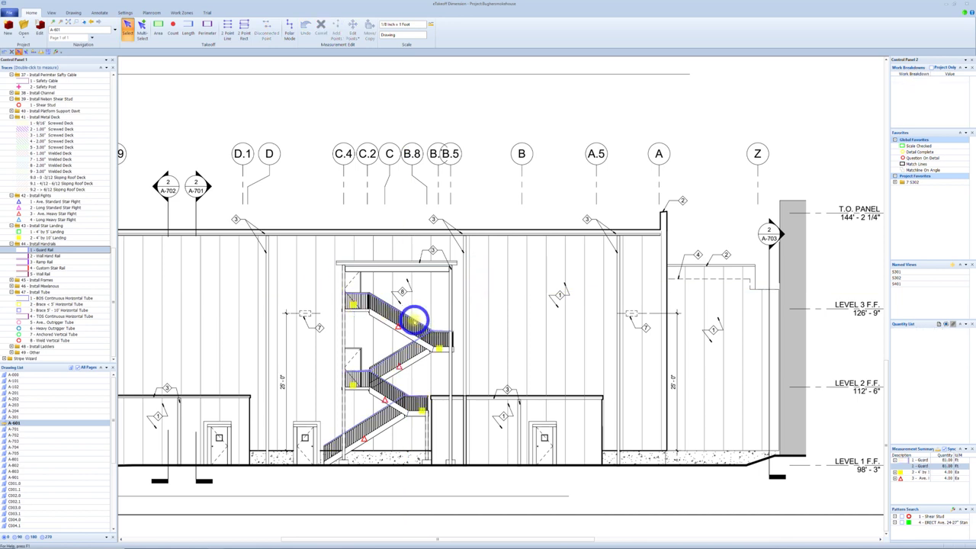
Copy the guard rail measurement once, slightly offset from the original, to cover the stair's second side
click(415, 318)
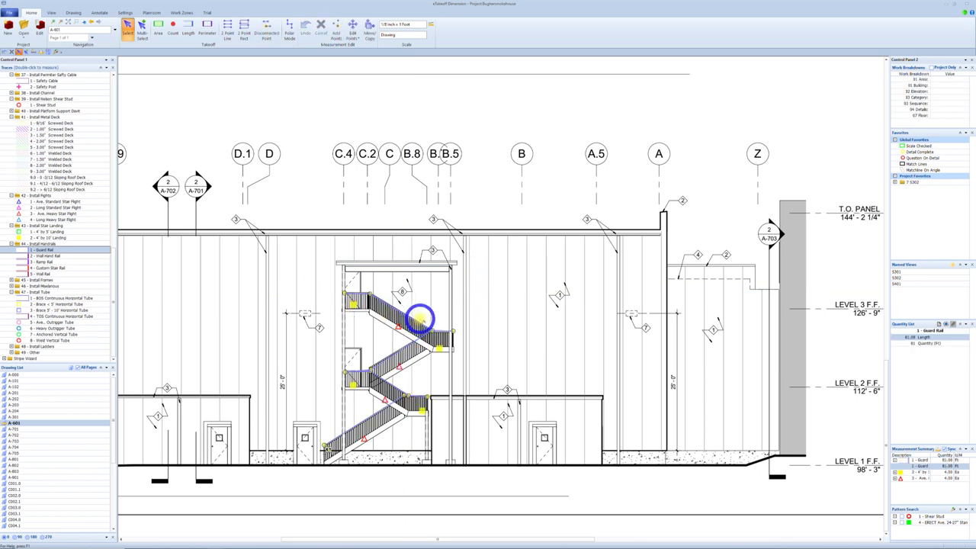
key(m)
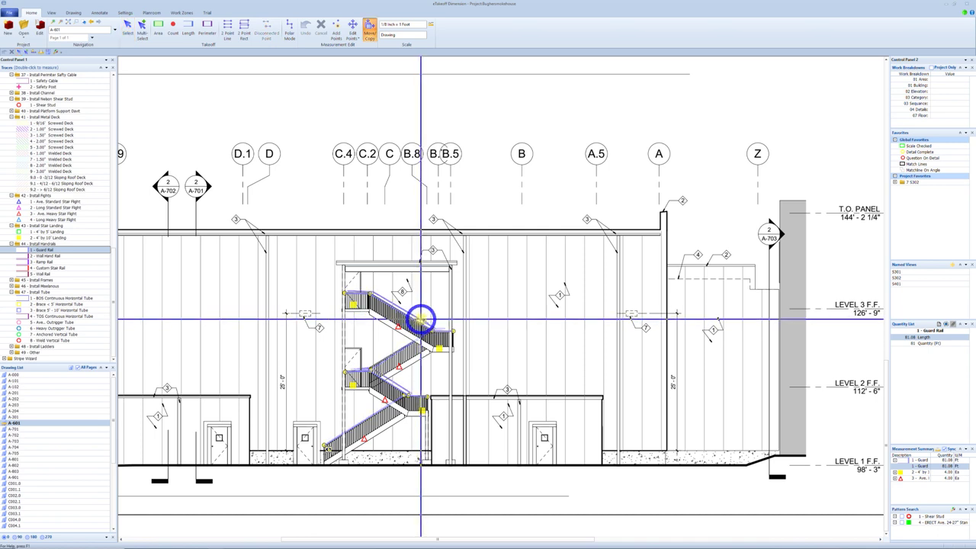
click(421, 319)
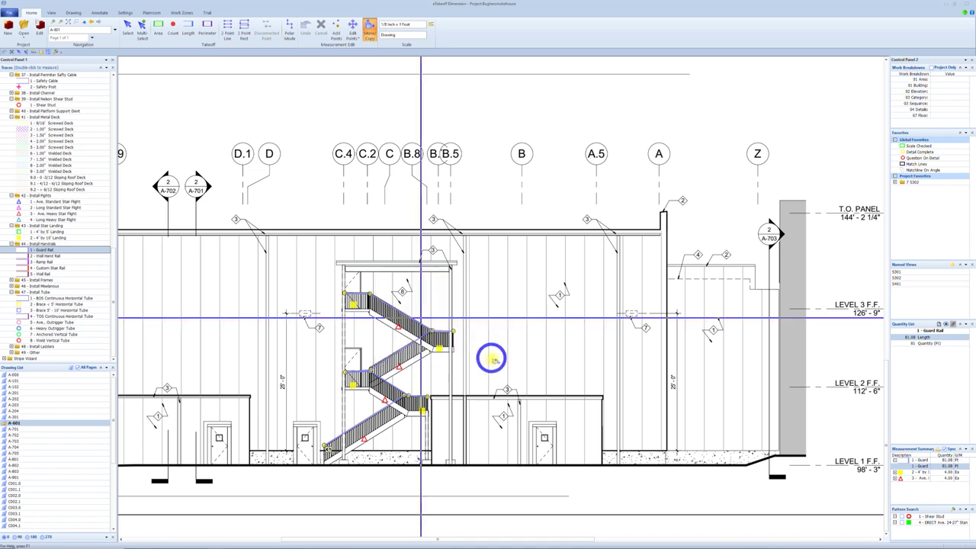
click(407, 311)
click(531, 334)
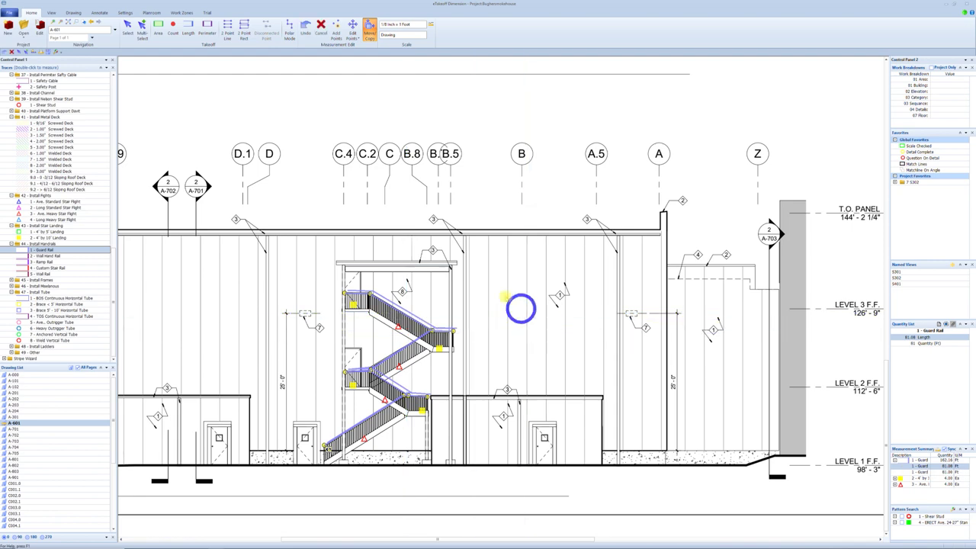
key(Escape)
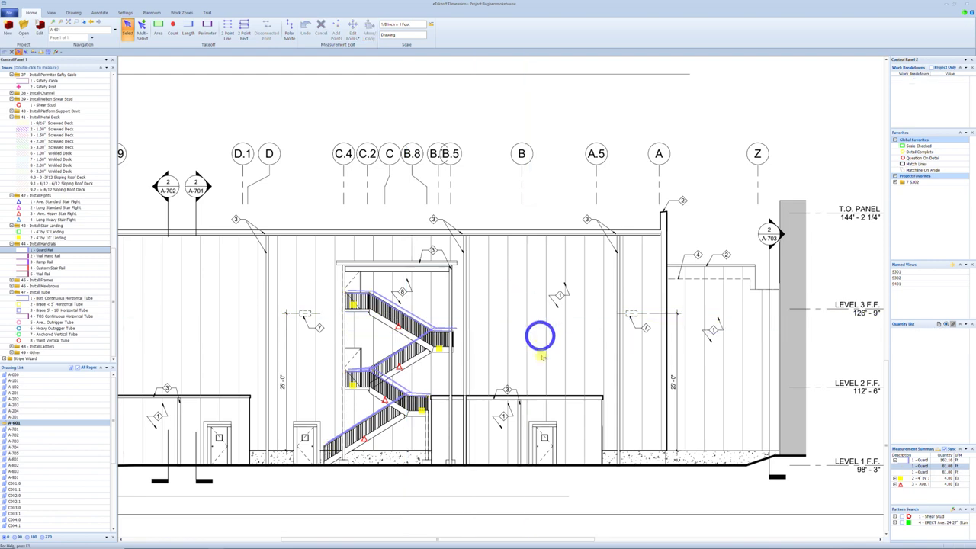
Select all stair measurements on the east elevation together and set their 01 Area work breakdown to Stairs and Rails
scroll(538, 451, down, 2)
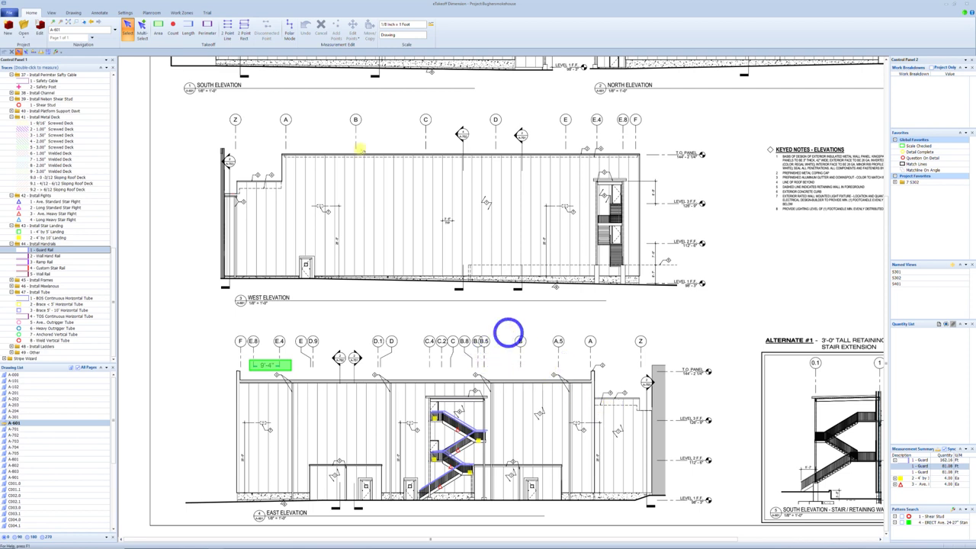
click(440, 300)
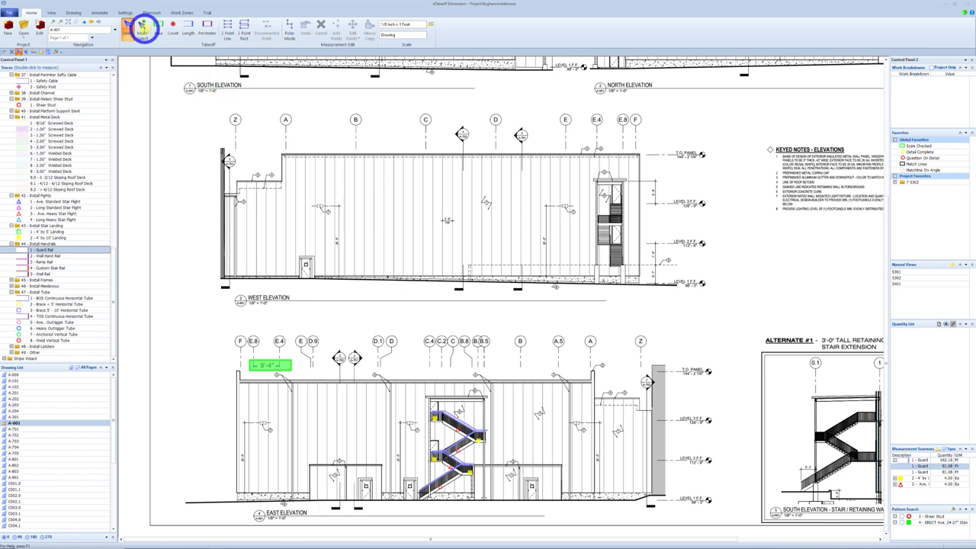
click(142, 26)
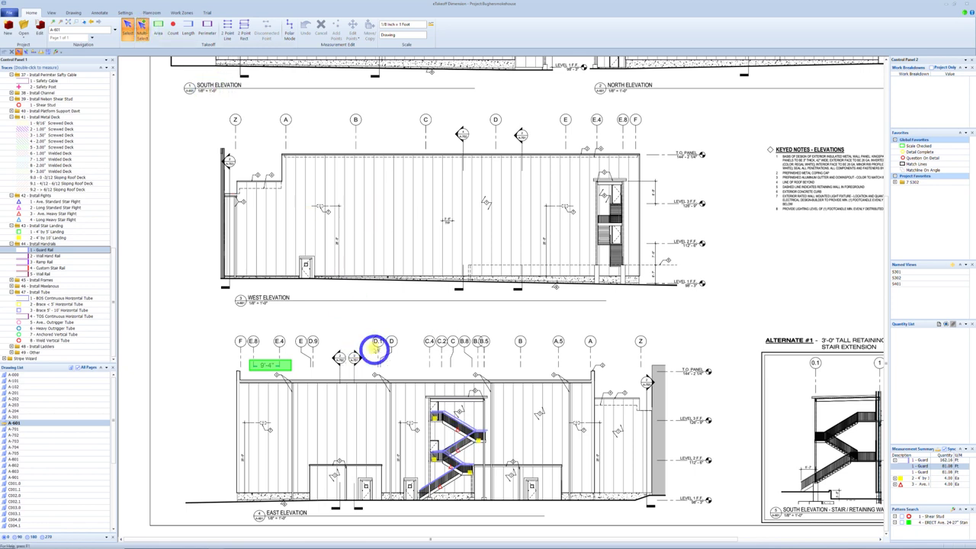
drag(371, 346, 534, 510)
click(940, 81)
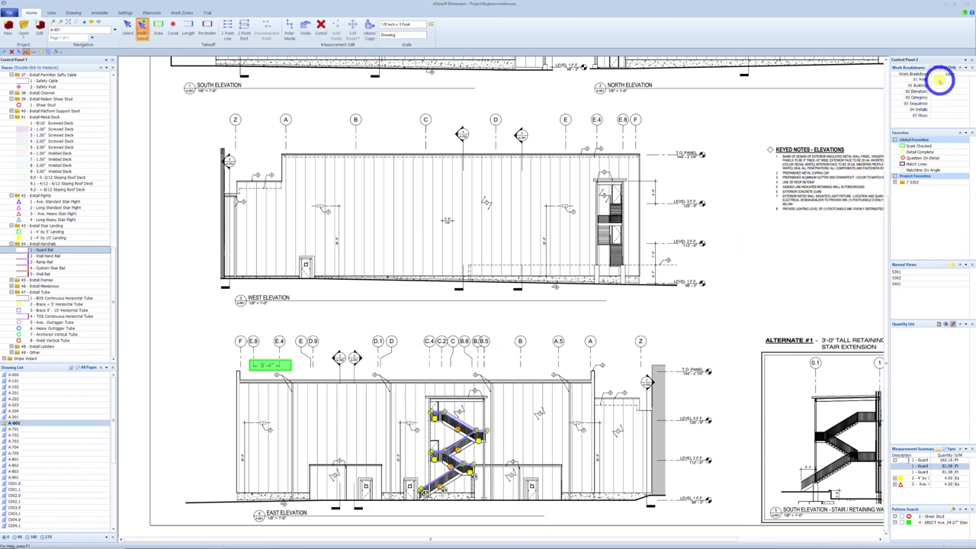
click(940, 81)
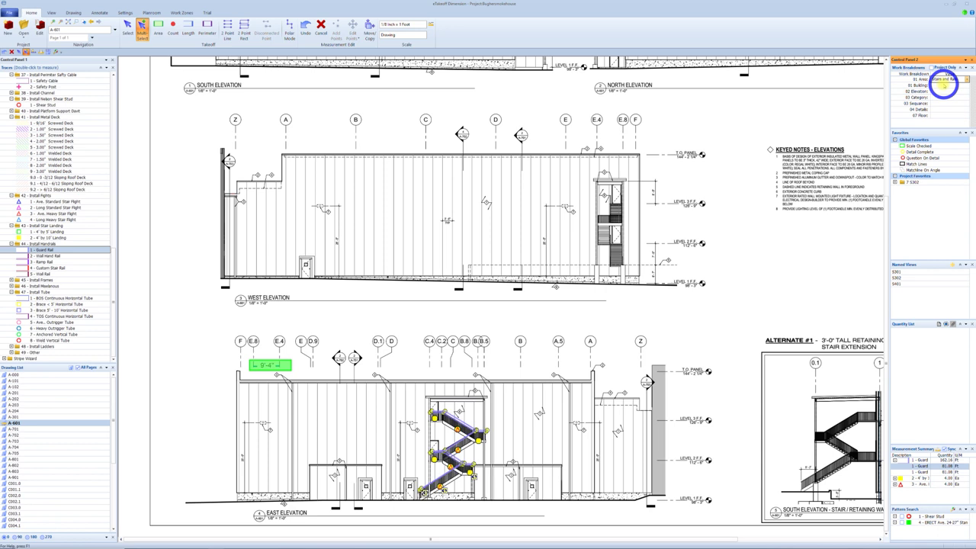
key(Return)
key(Escape)
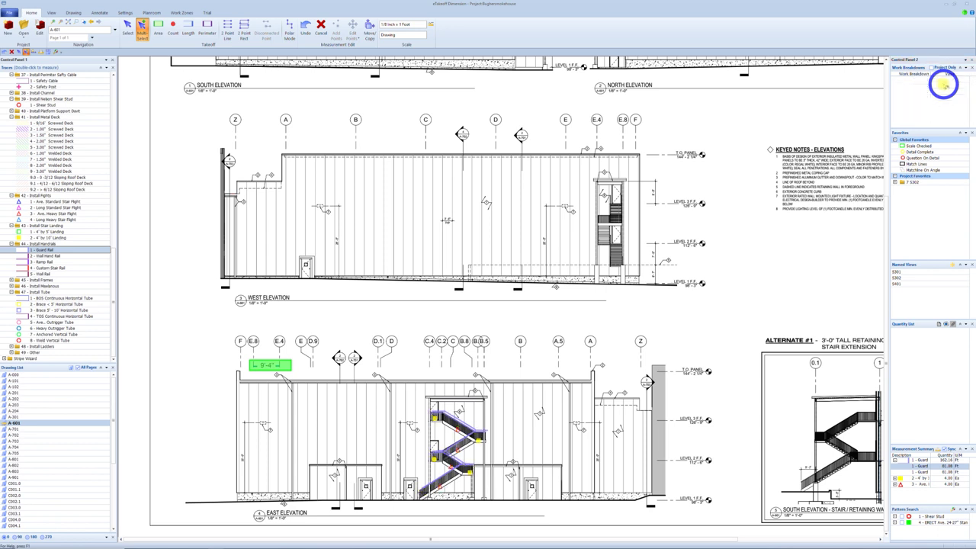
click(565, 358)
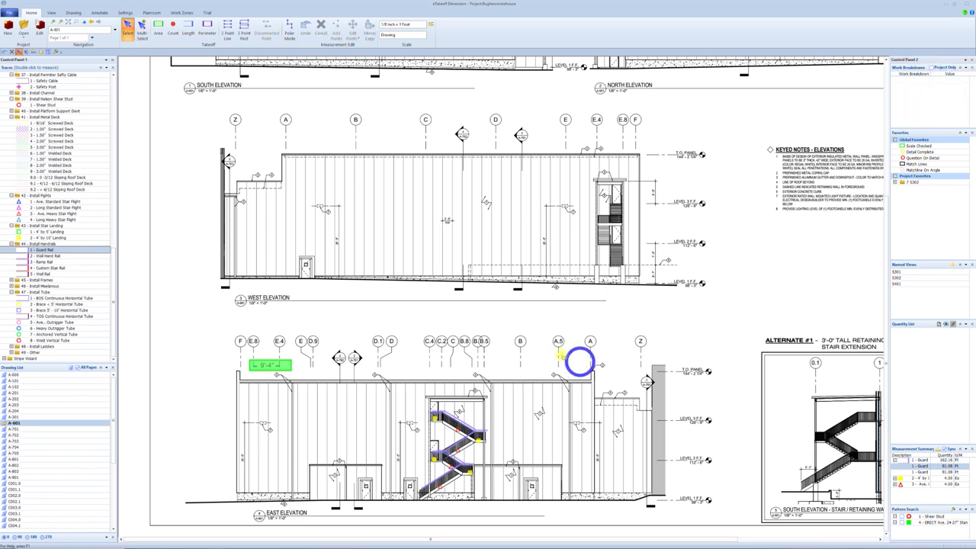
Open S-202, select all measurements on the second floor framing plan together, and set their 01 Area work breakdown to 2nd Floor
click(513, 390)
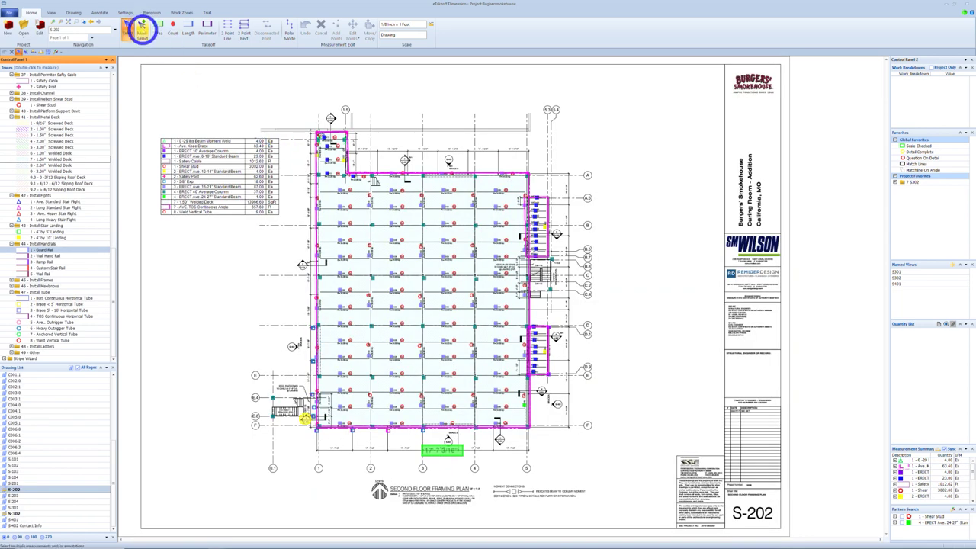
click(142, 29)
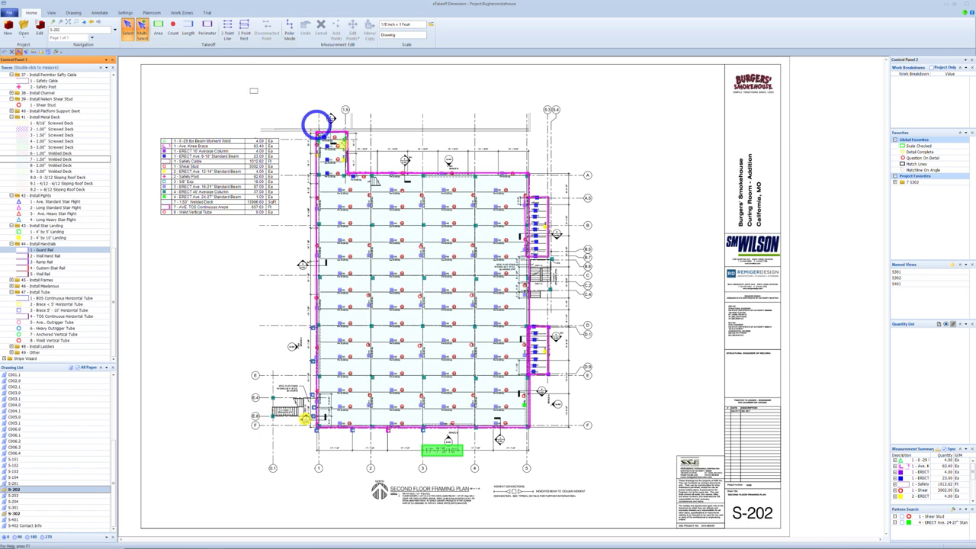
drag(316, 123, 613, 488)
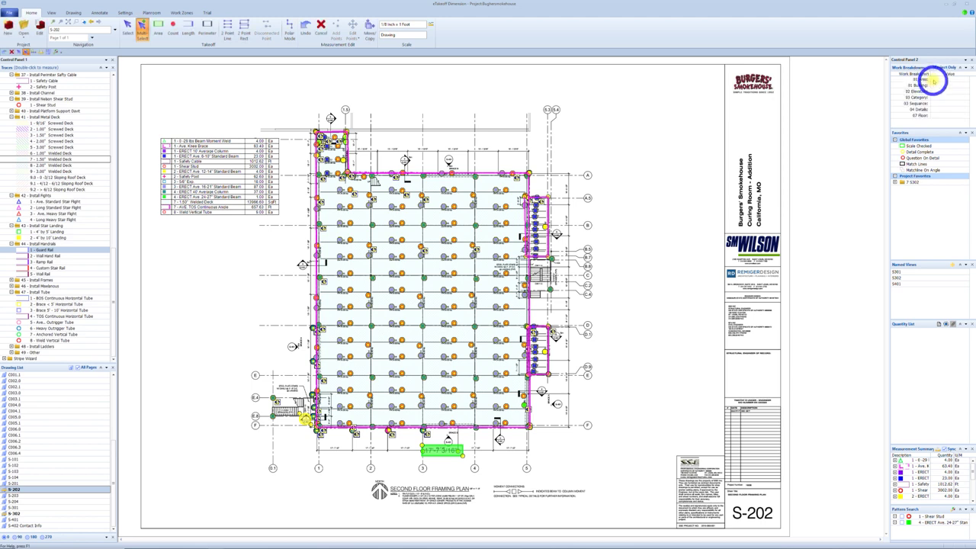
click(934, 81)
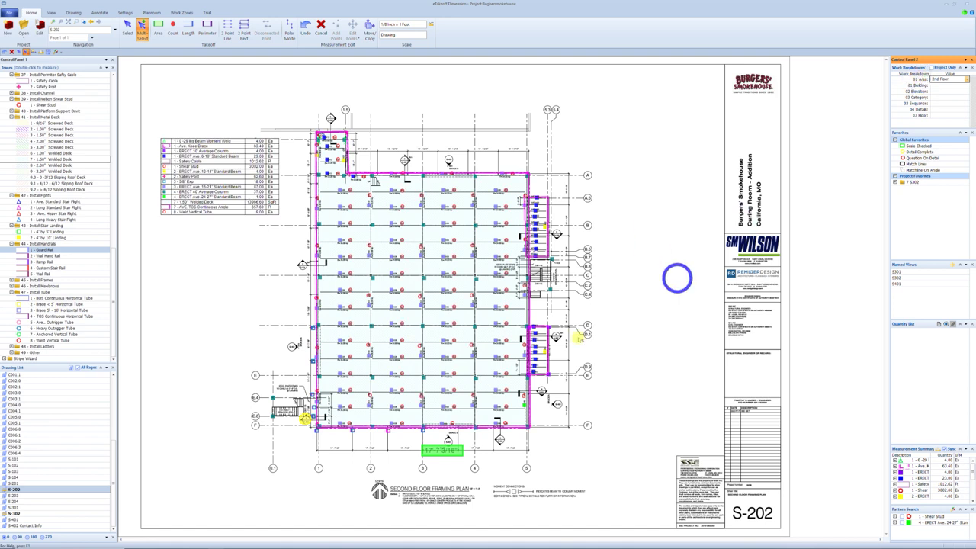
click(171, 451)
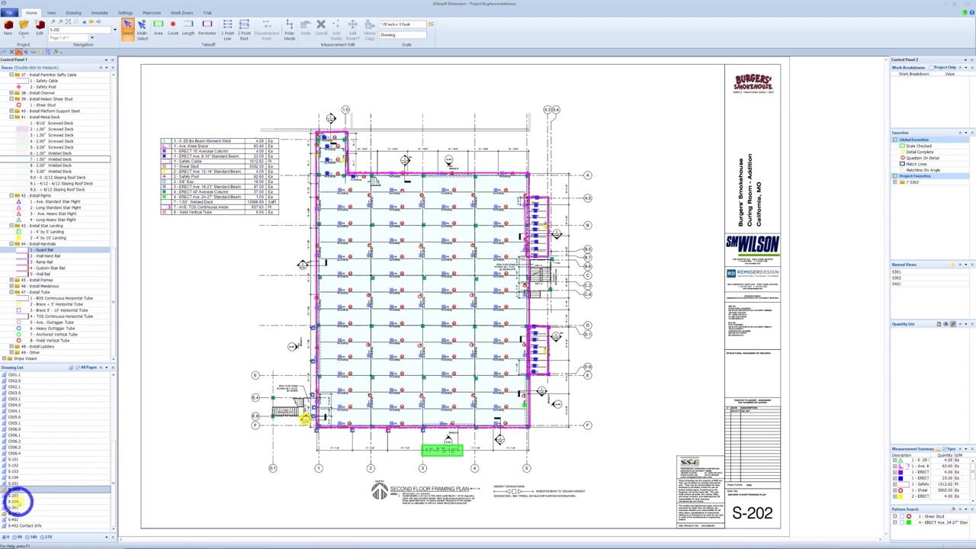
Open the roof framing plan S-204 and examine the framing between grids A and F
click(15, 501)
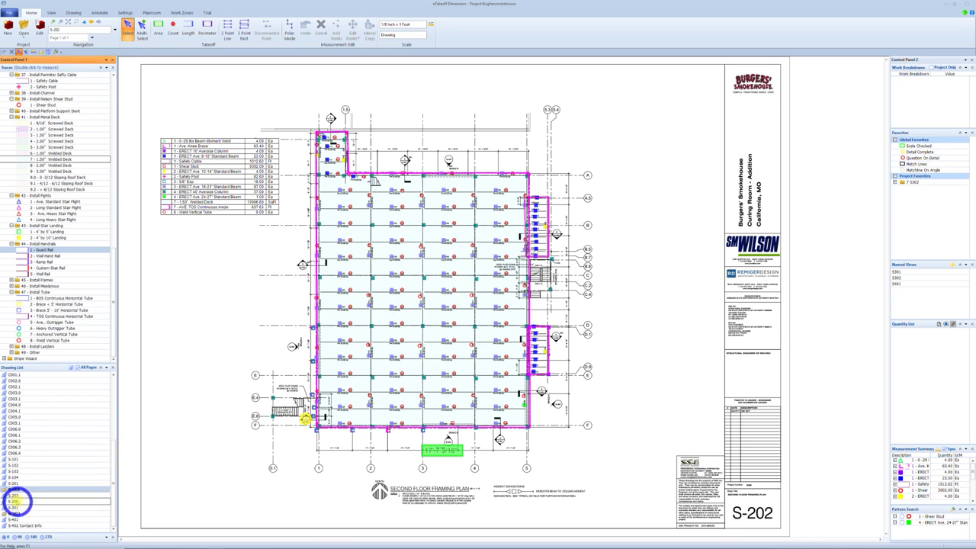
click(16, 501)
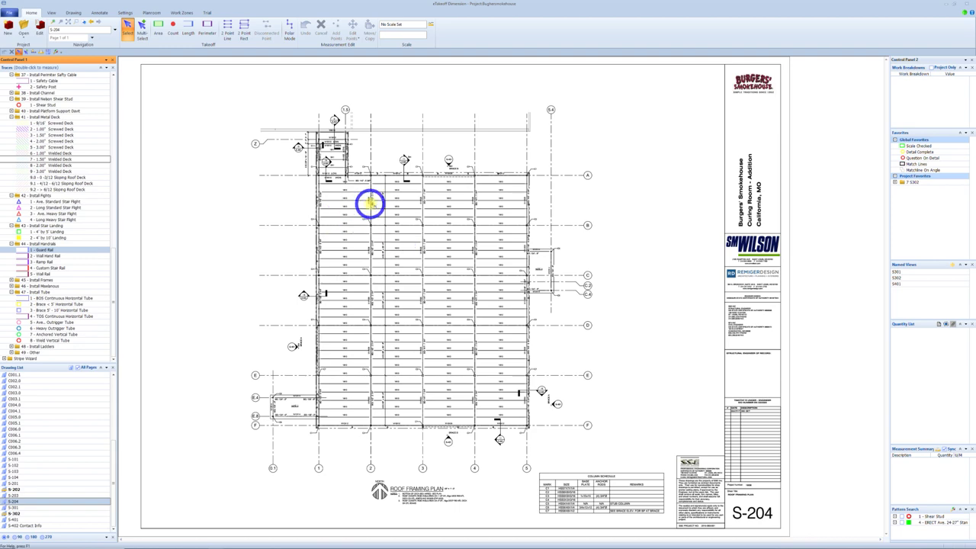
scroll(367, 208, up, 1)
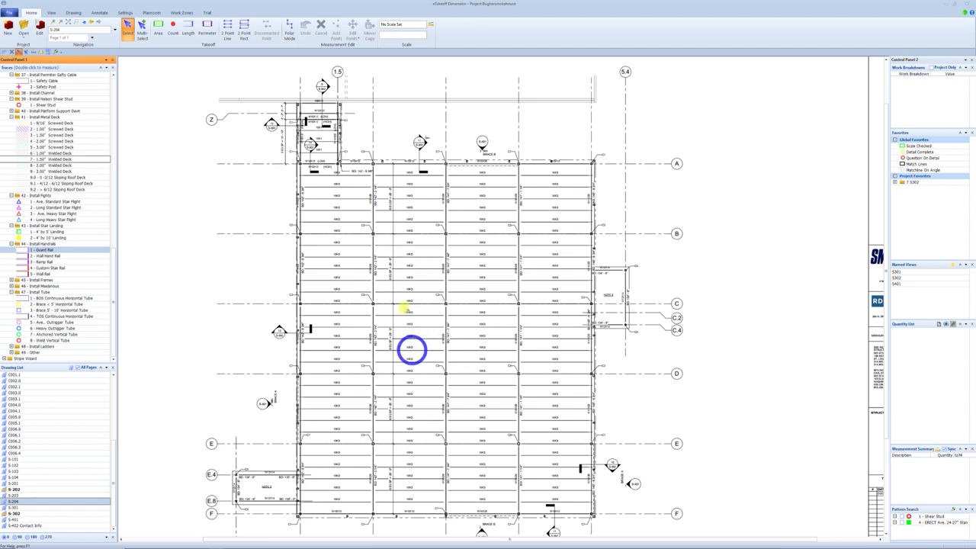
Set the roof framing plan's drawing scale to the standard 1/8 inch = 1 foot
scroll(411, 349, down, 1)
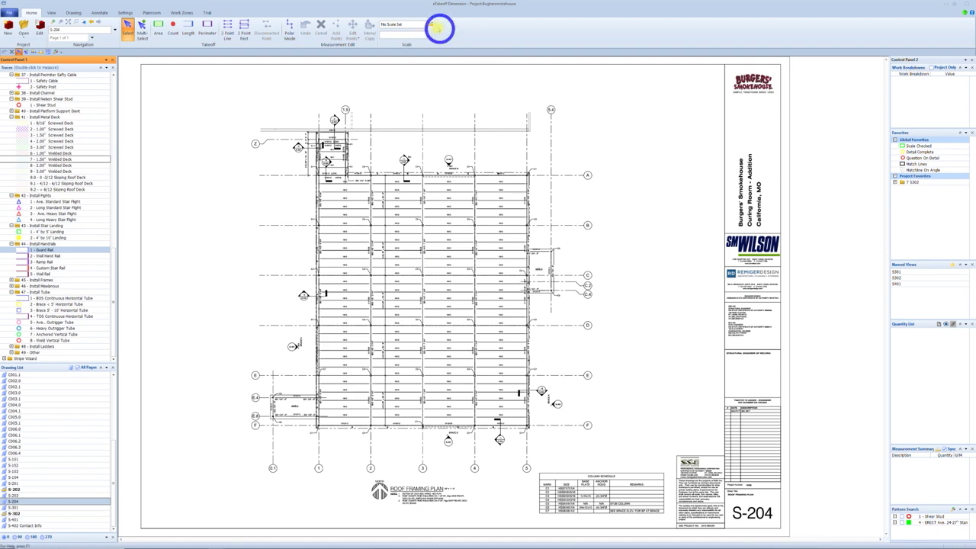
click(431, 27)
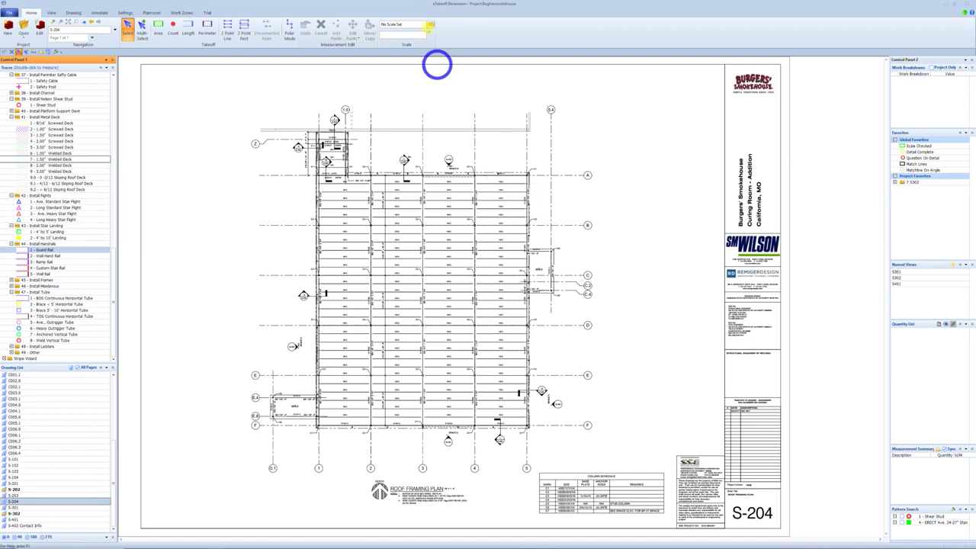
click(430, 26)
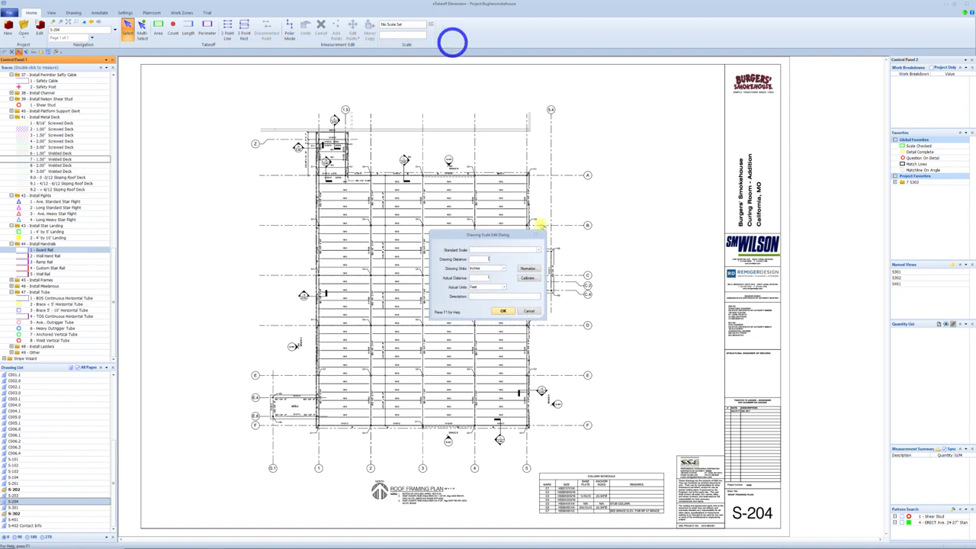
click(536, 252)
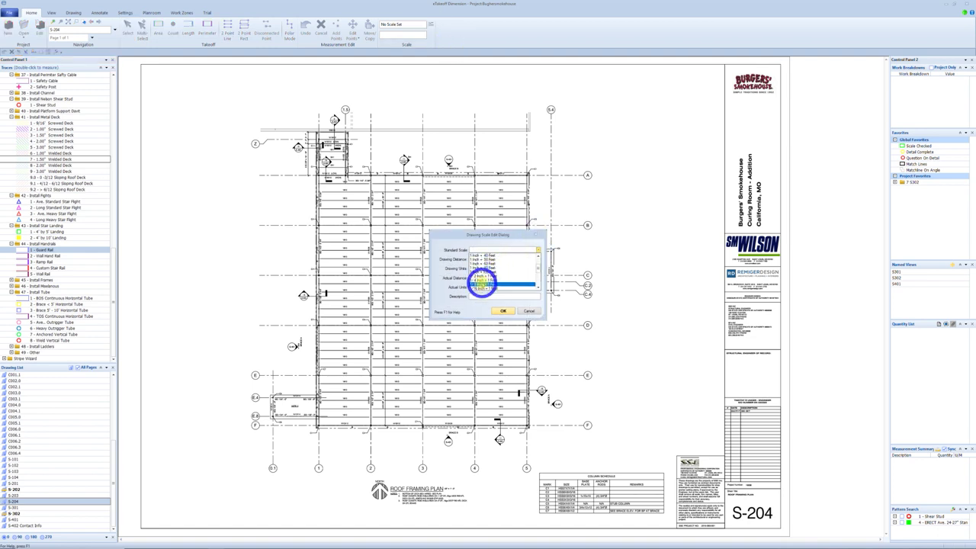
click(488, 283)
click(505, 310)
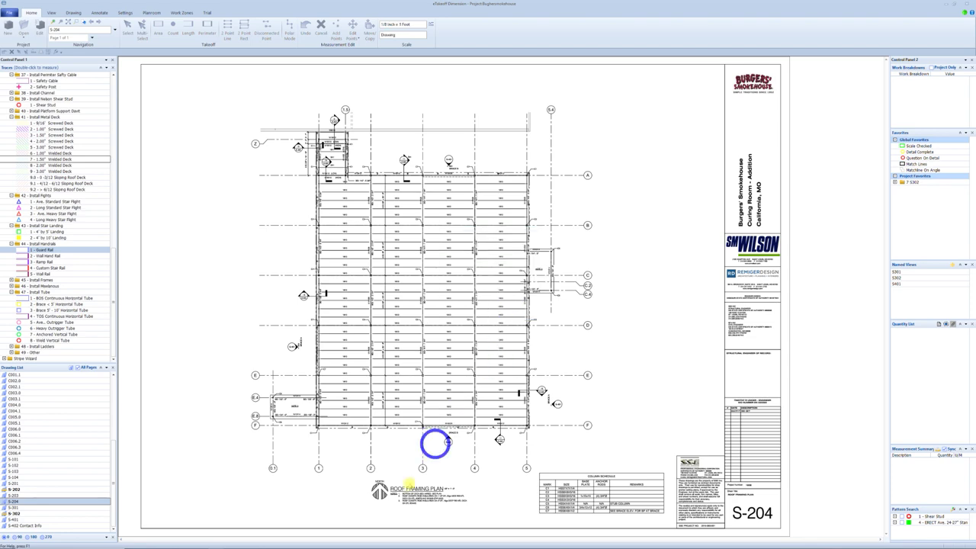
Examine the roof framing bays, columns and joist lines from the small bay at grid Z through grid F
scroll(455, 360, up, 2)
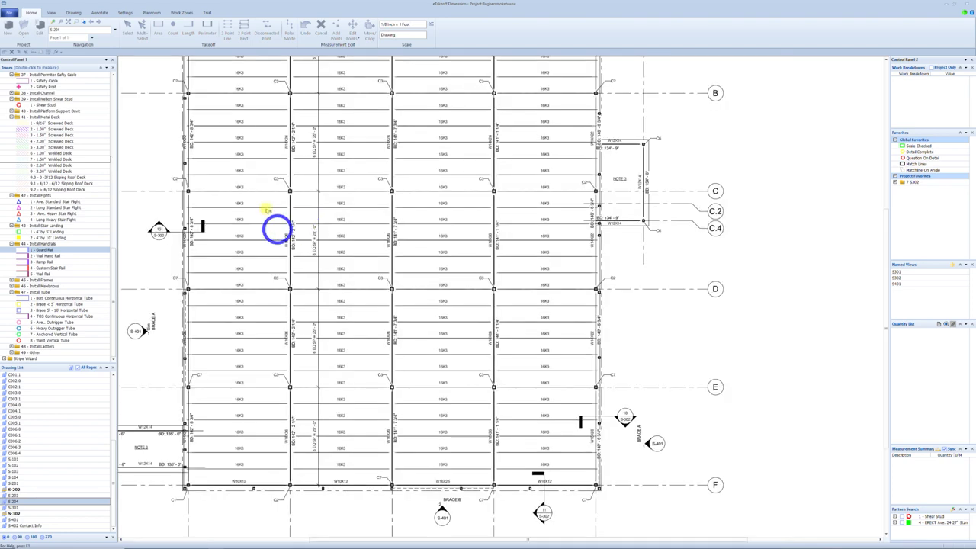
middle_drag(268, 211, 441, 315)
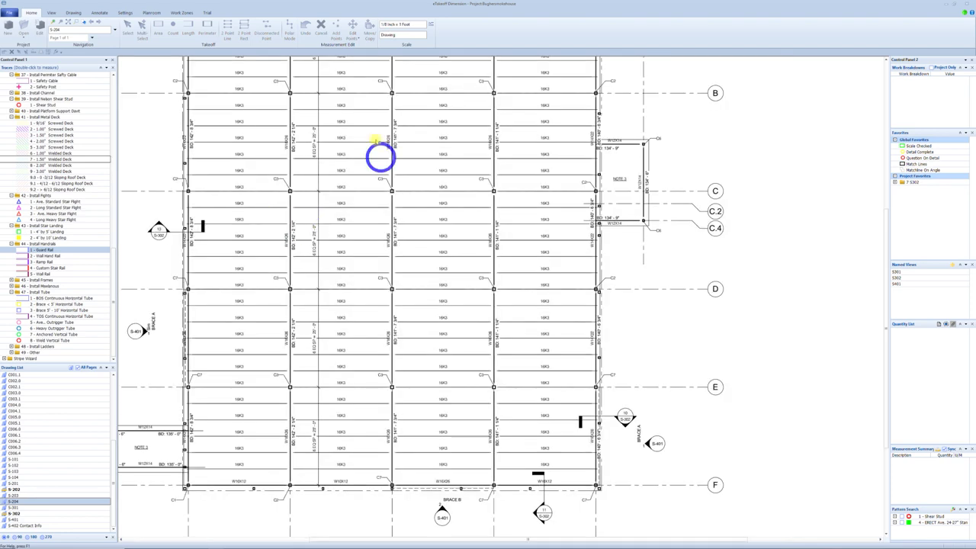
middle_drag(381, 156, 483, 272)
key(d)
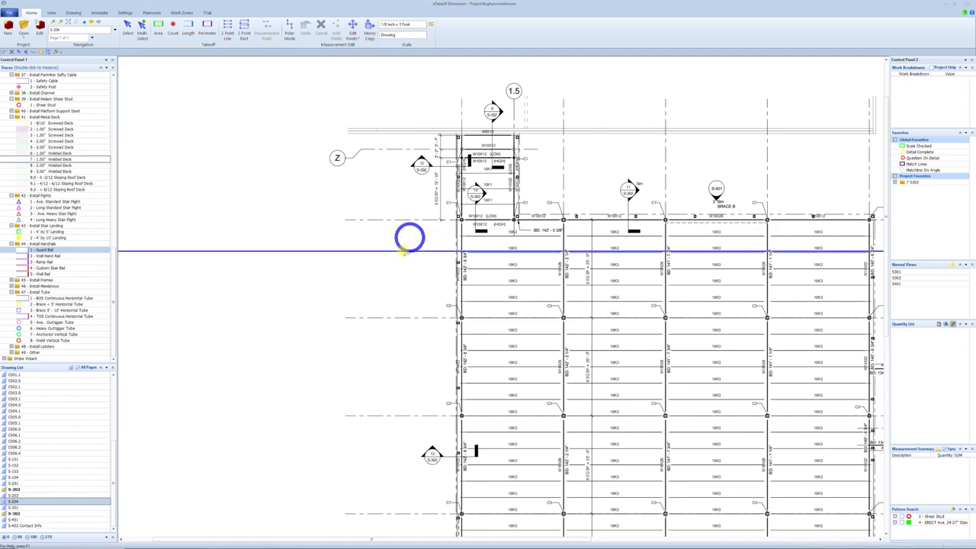
key(Escape)
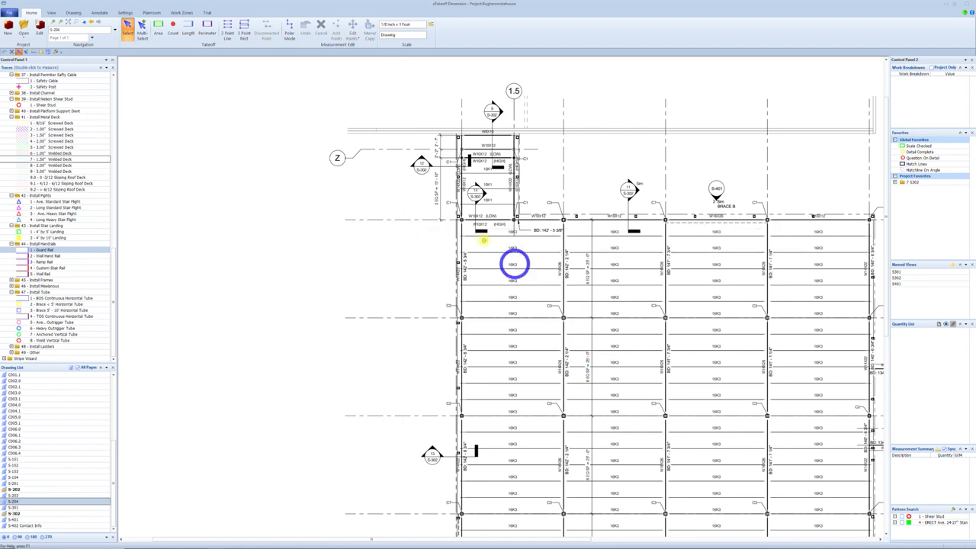
middle_drag(591, 370, 484, 256)
scroll(503, 298, down, 1)
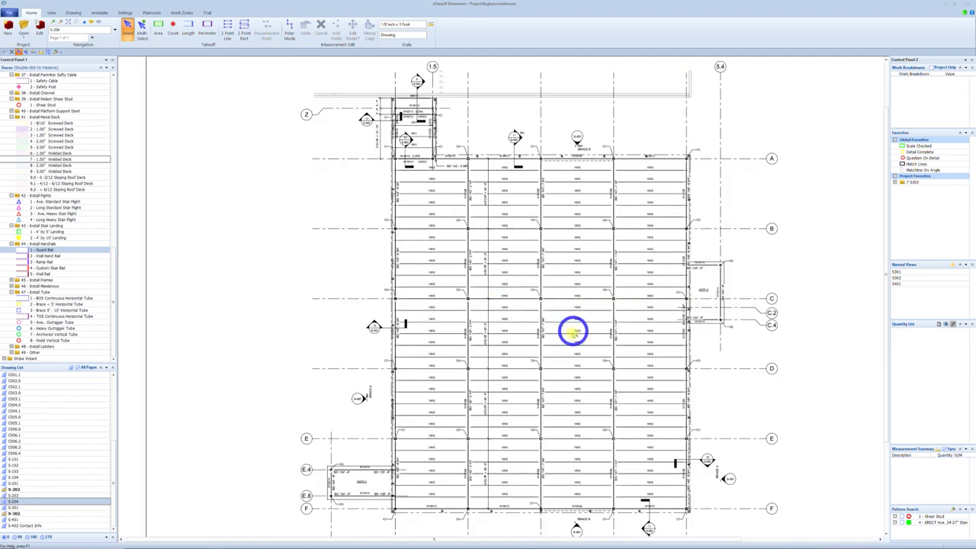
scroll(560, 336, up, 1)
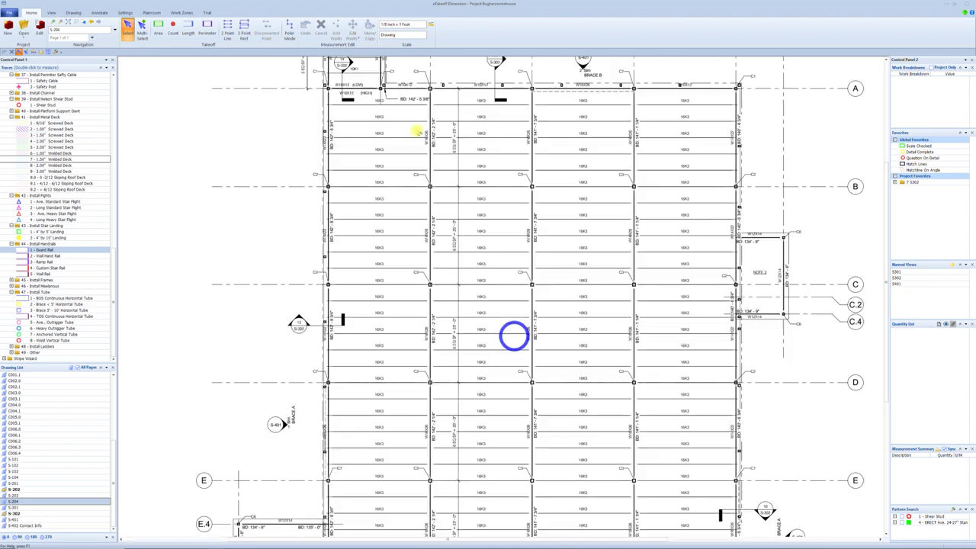
middle_drag(460, 183, 419, 132)
scroll(389, 323, down, 2)
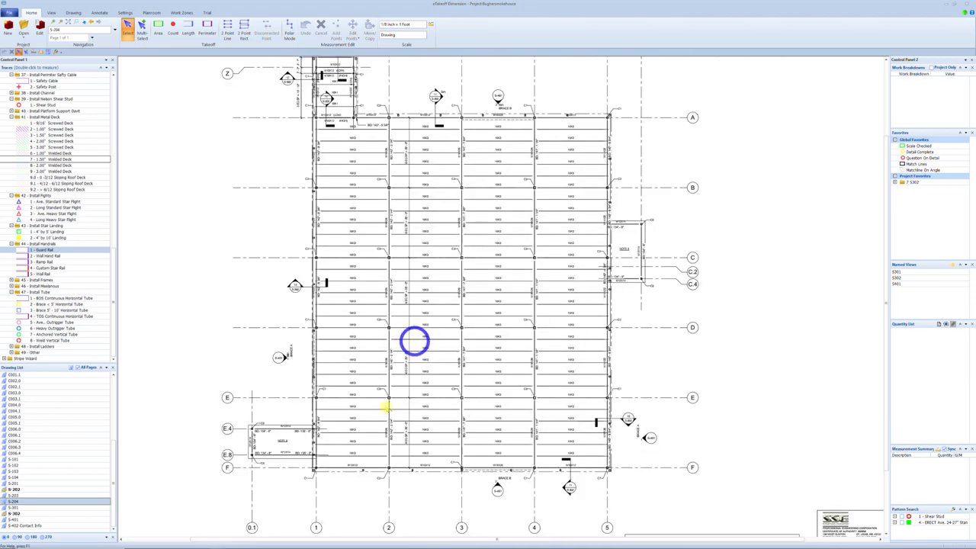
Count six ERECT 30' Average Columns along grid line 2, one at each intersection with grids A through F
scroll(440, 141, up, 1)
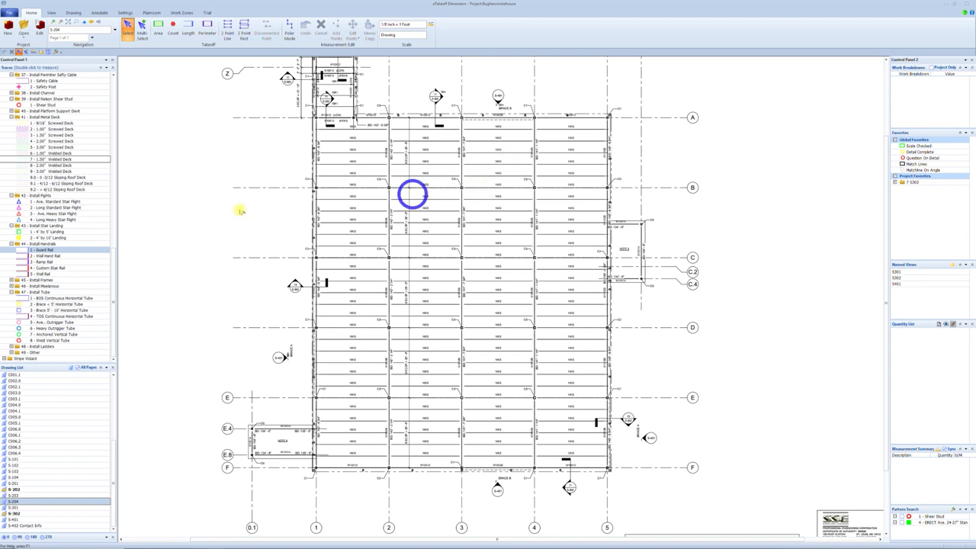
scroll(42, 231, up, 3)
scroll(39, 233, up, 15)
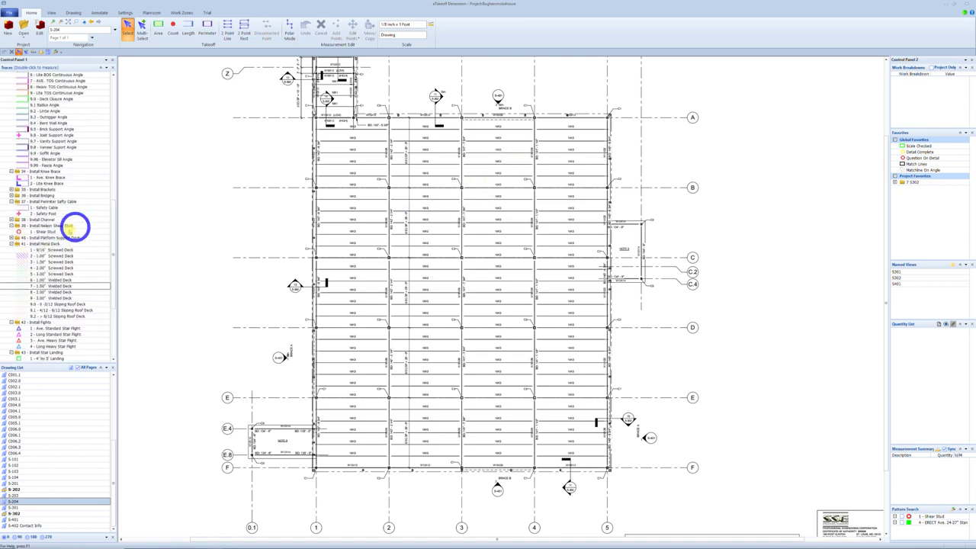
scroll(67, 216, up, 1)
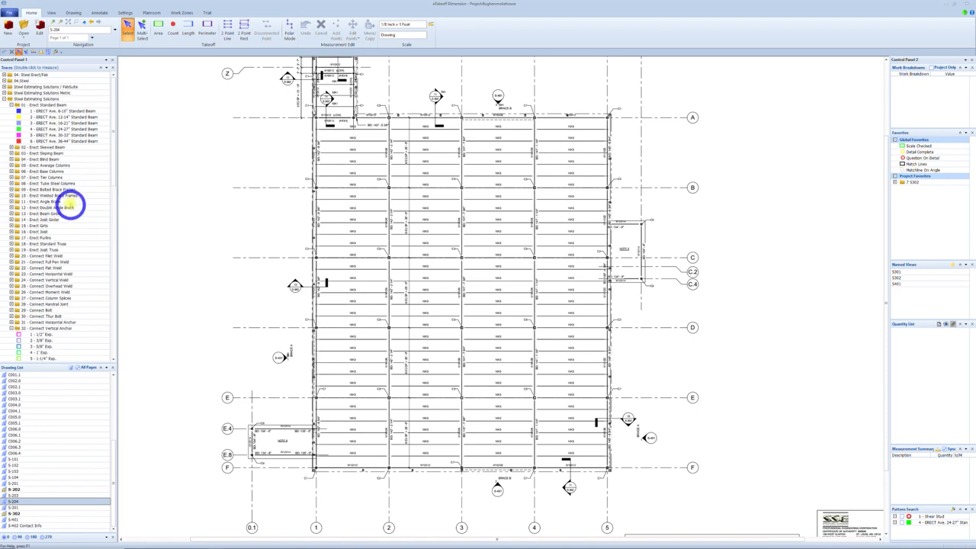
double_click(53, 166)
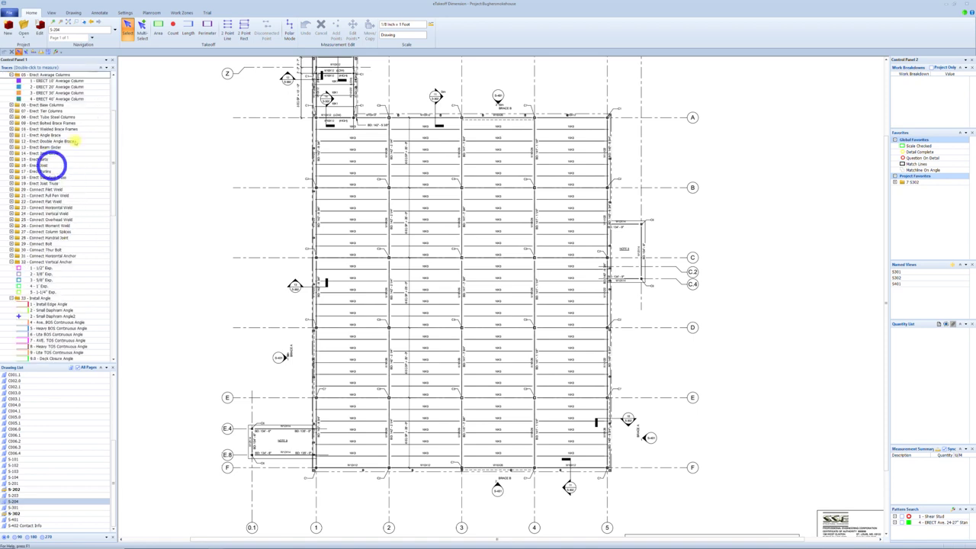
click(67, 93)
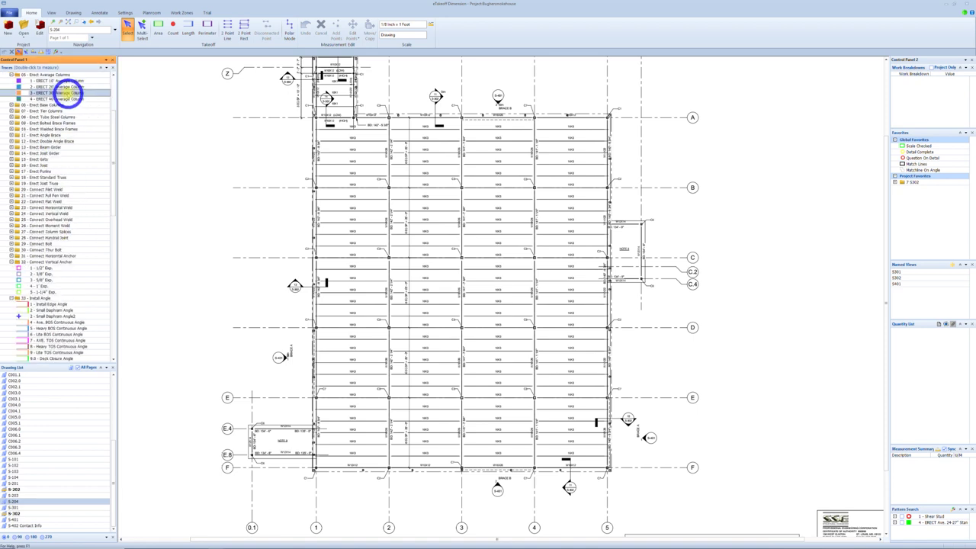
click(387, 116)
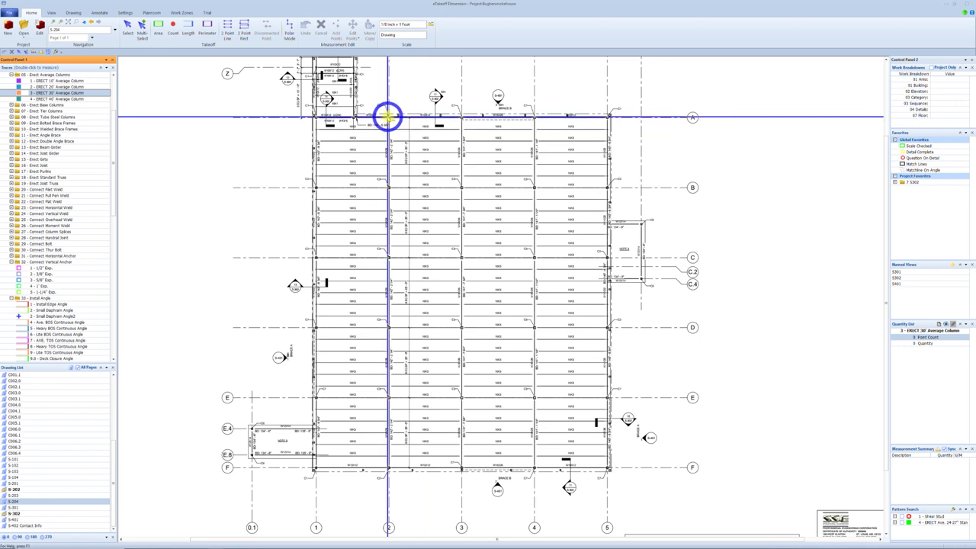
click(389, 185)
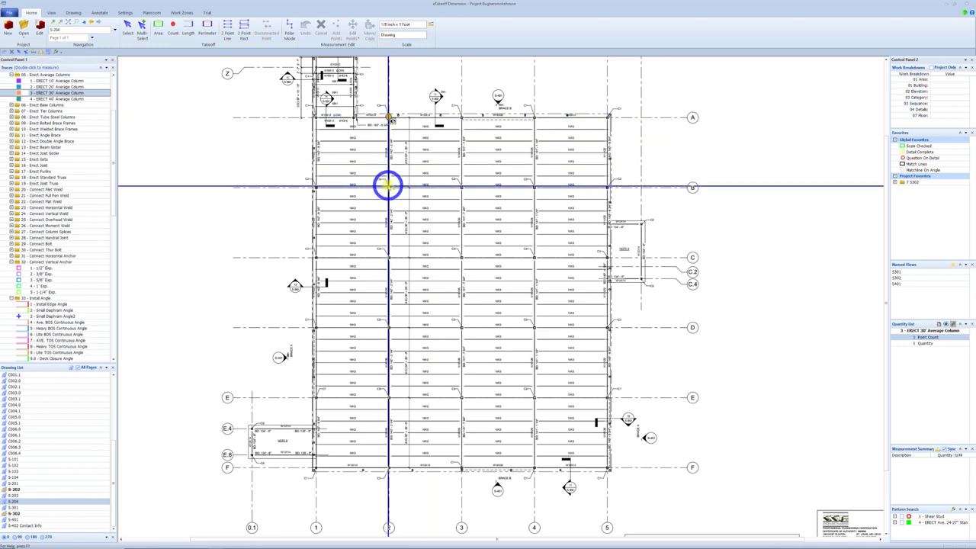
click(389, 257)
click(389, 326)
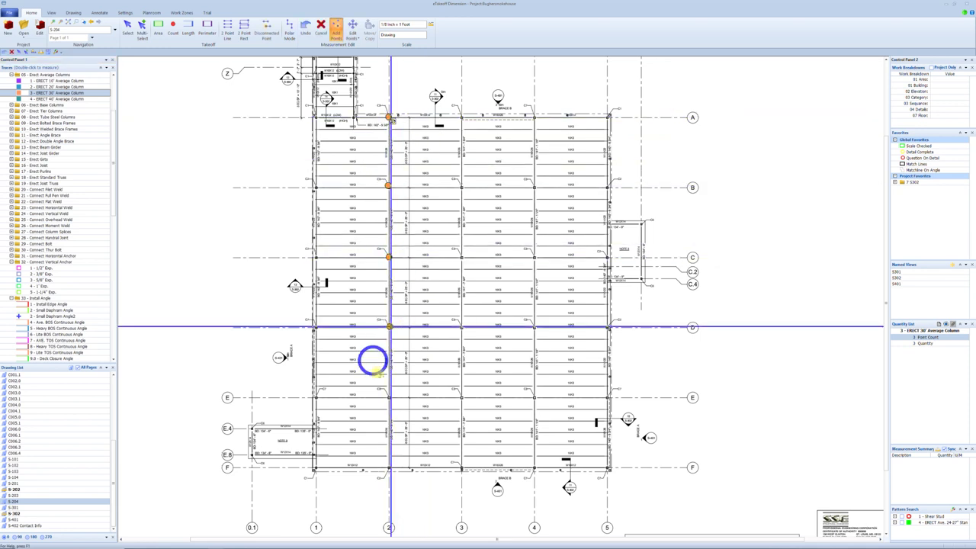
click(389, 395)
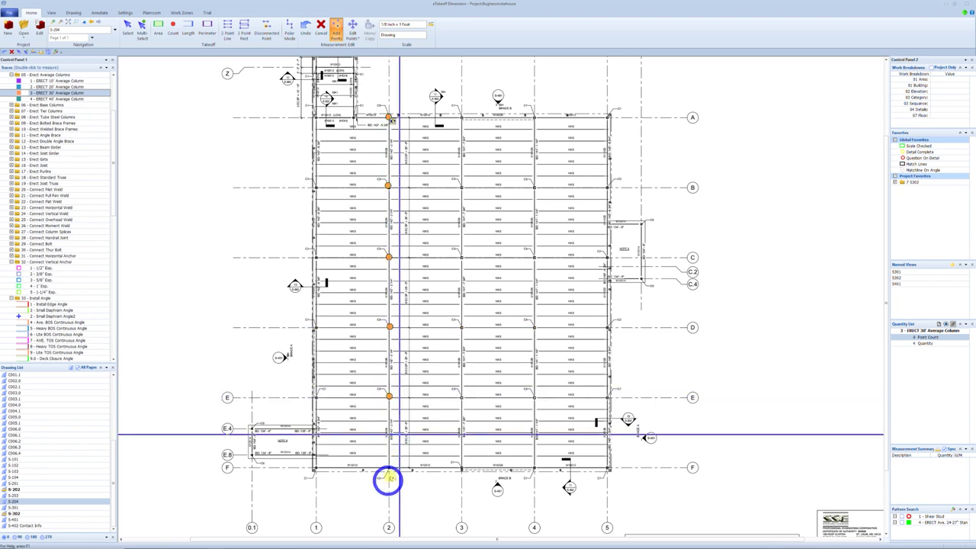
double_click(387, 468)
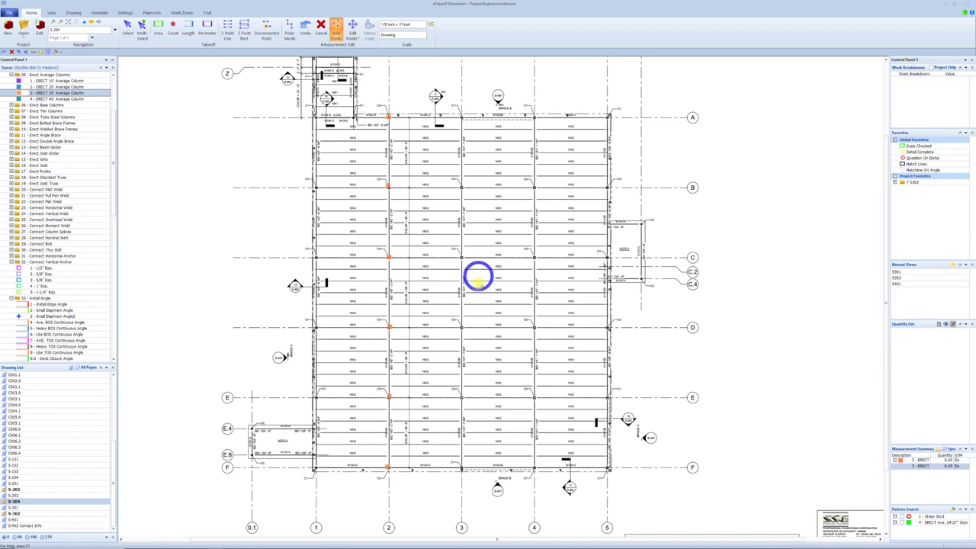
key(Escape)
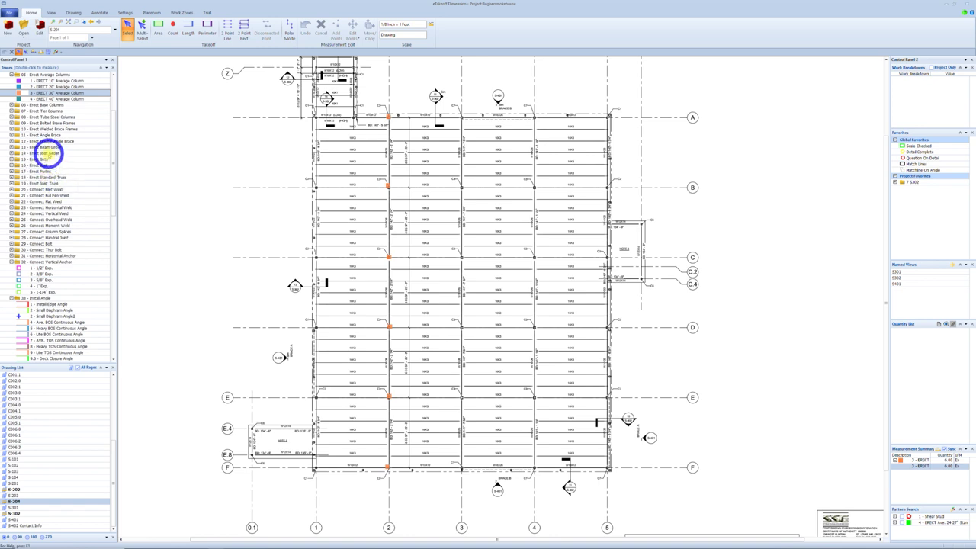
Count five Ave. < 50' Joist Girders along grid line 2, one in each bay between grids A and F
double_click(48, 153)
double_click(61, 80)
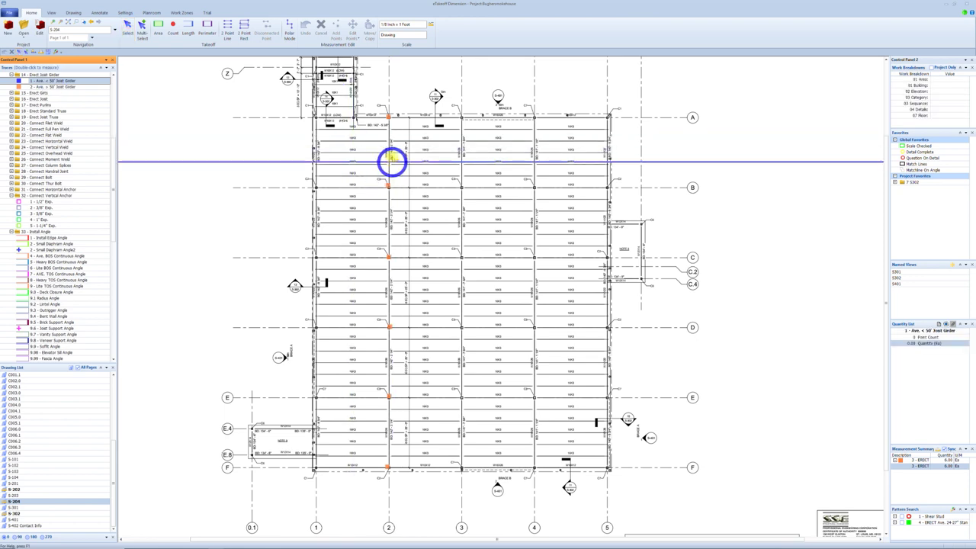
click(389, 156)
click(388, 225)
click(385, 293)
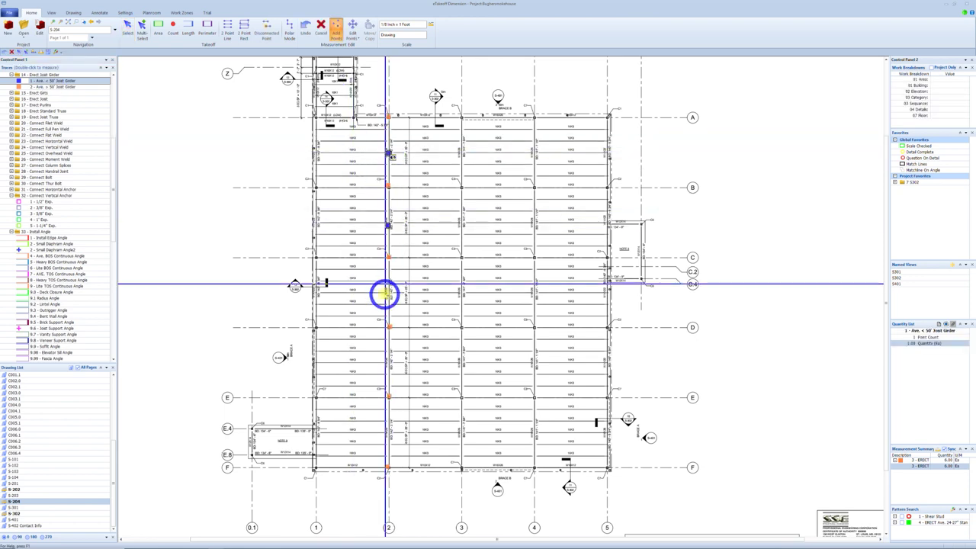
click(387, 365)
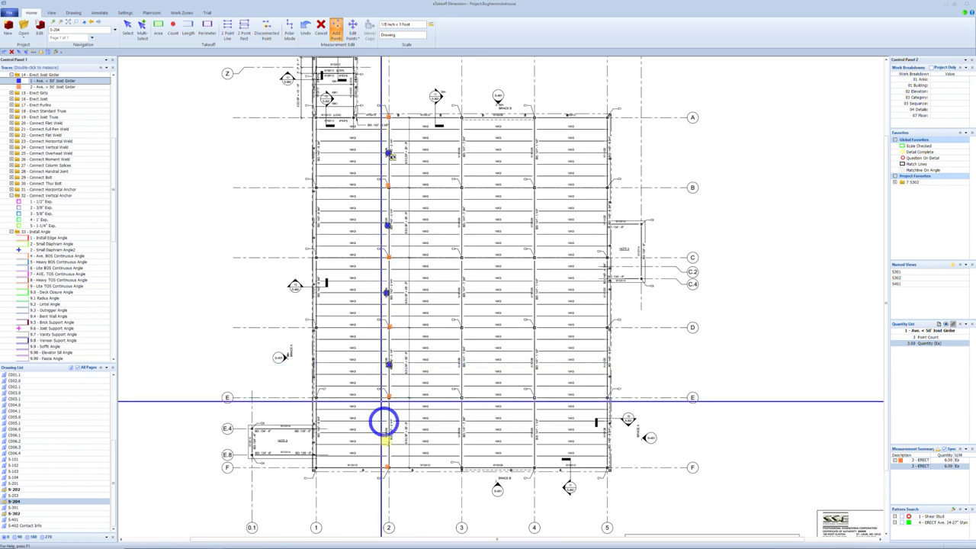
click(388, 433)
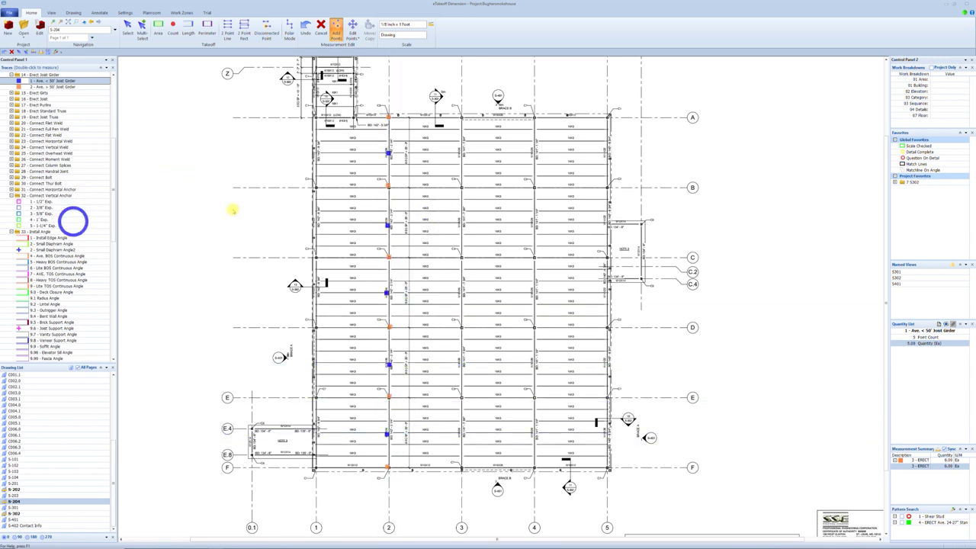
right_click(385, 144)
right_click(381, 142)
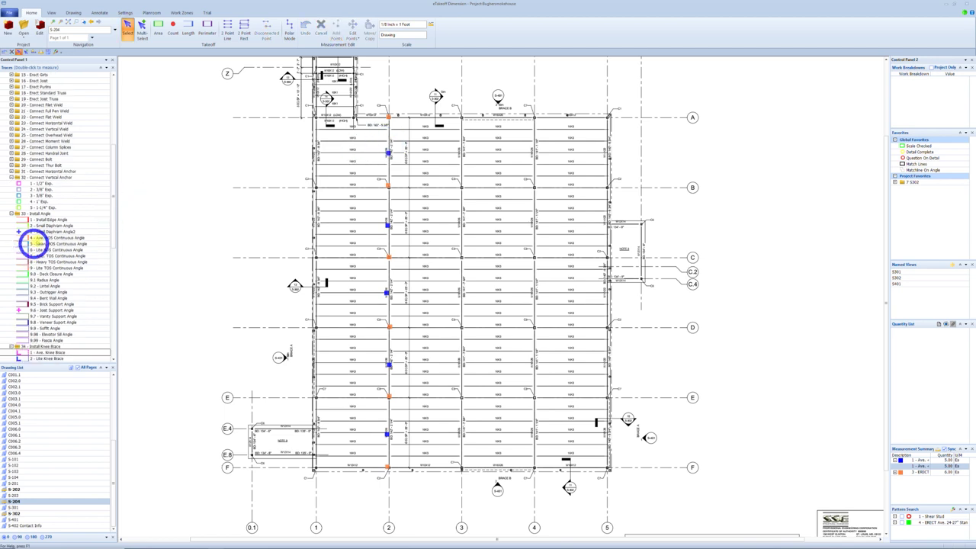
Place four Ave. Knee Braces on the grid 2 girder between grids A and B, undoing the extra one started beyond grid B
scroll(47, 238, down, 2)
scroll(46, 238, down, 3)
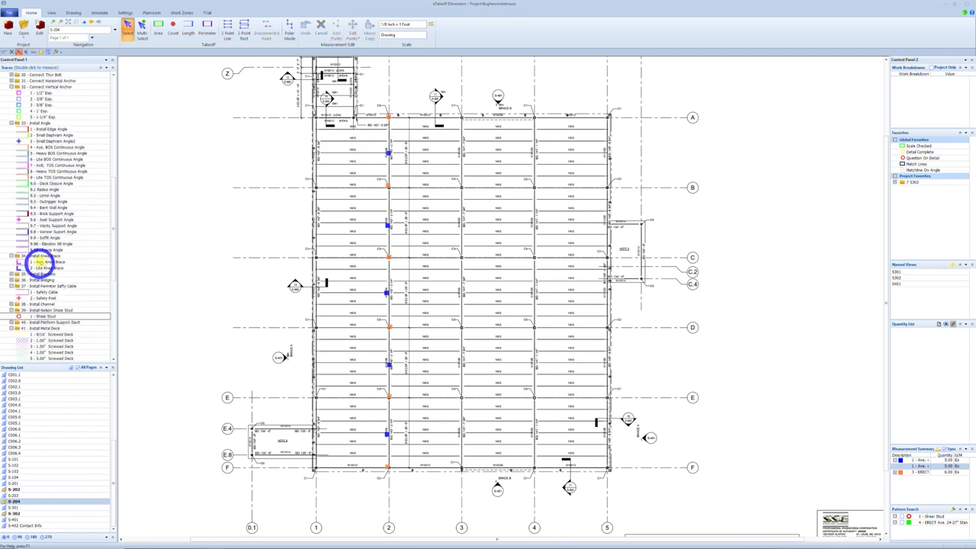
double_click(39, 261)
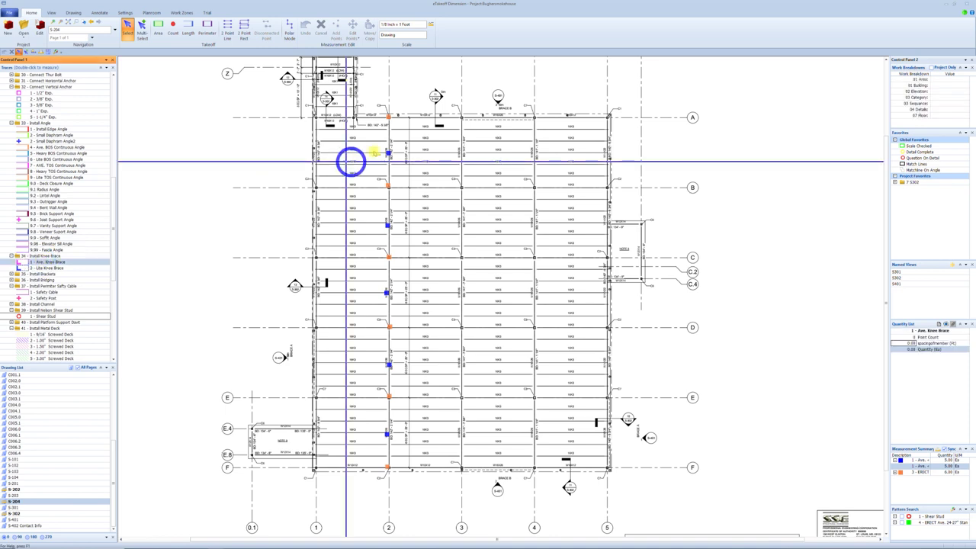
click(388, 144)
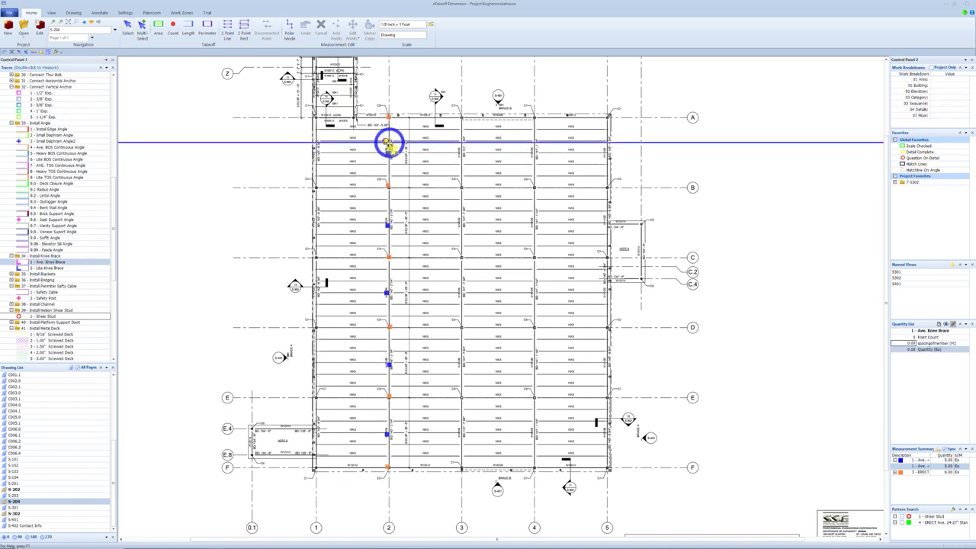
click(389, 167)
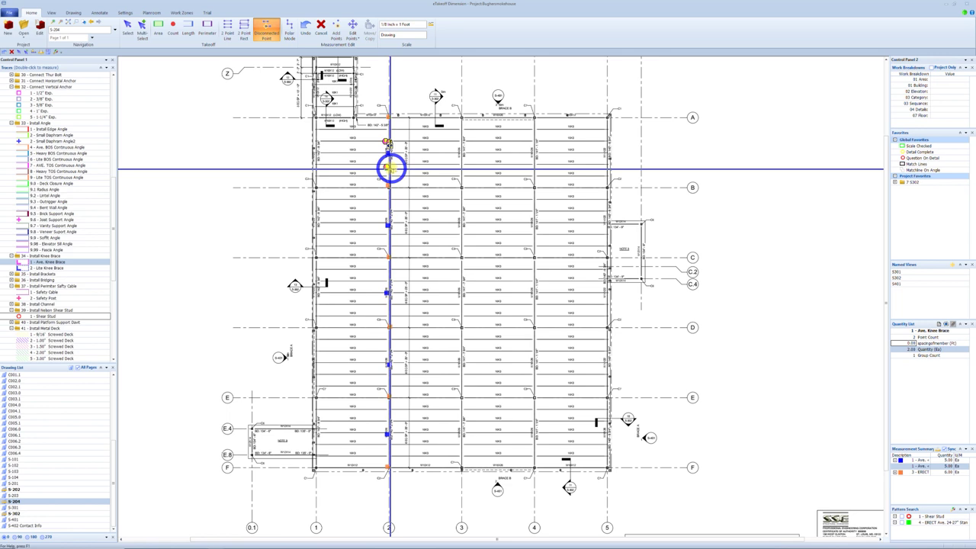
click(390, 214)
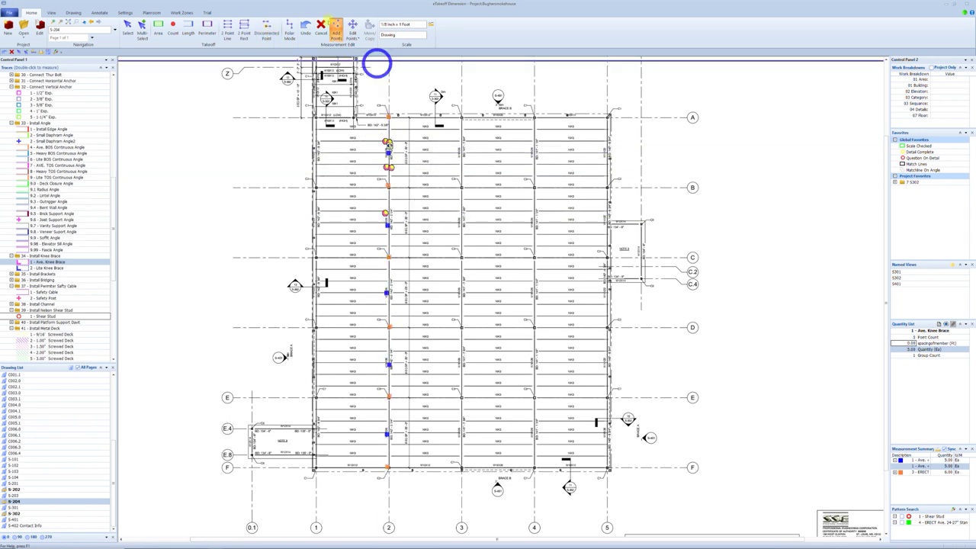
click(305, 29)
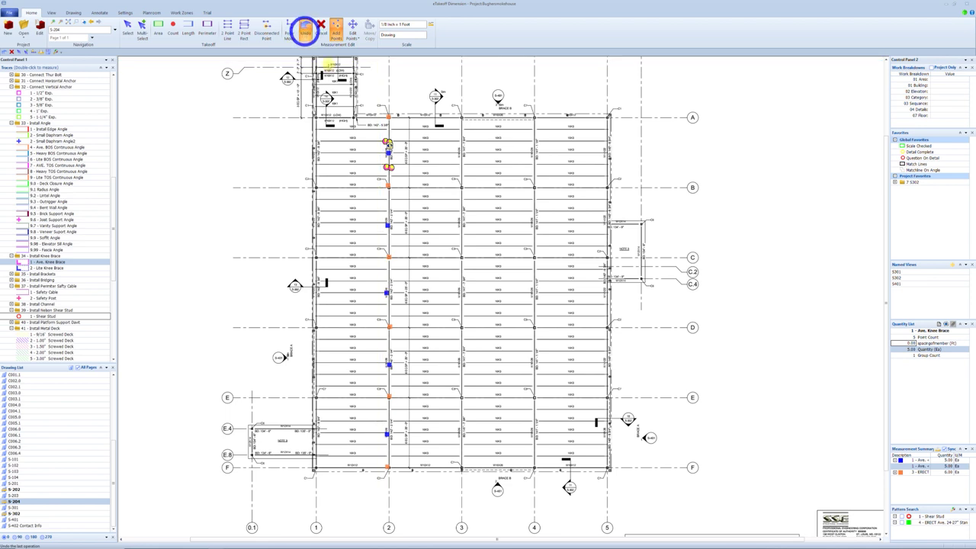
click(452, 177)
key(Escape)
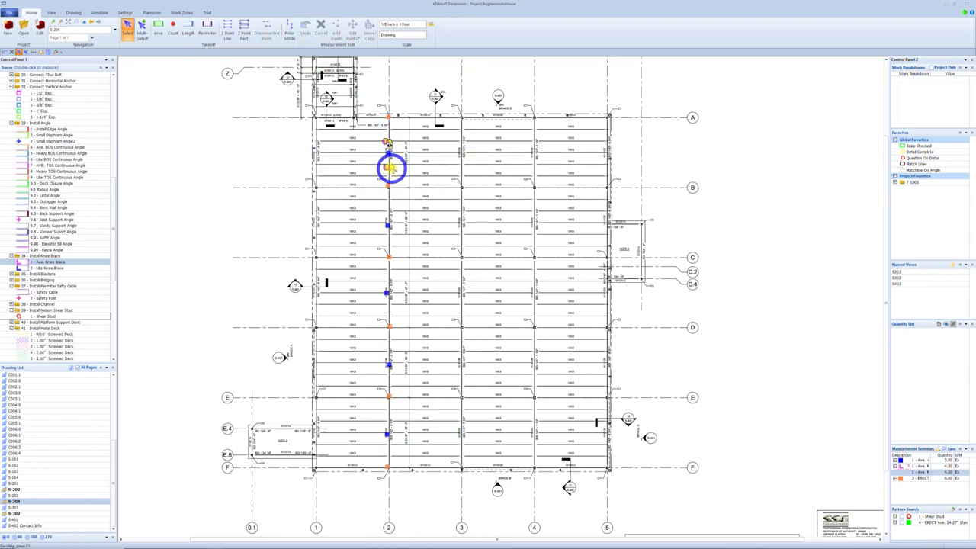
Copy the set of four Ave. Knee Braces from the A–B bay to each remaining bay between grids B and F along grid line 2
click(388, 167)
drag(389, 163, 393, 236)
click(389, 169)
drag(390, 201, 390, 368)
click(388, 167)
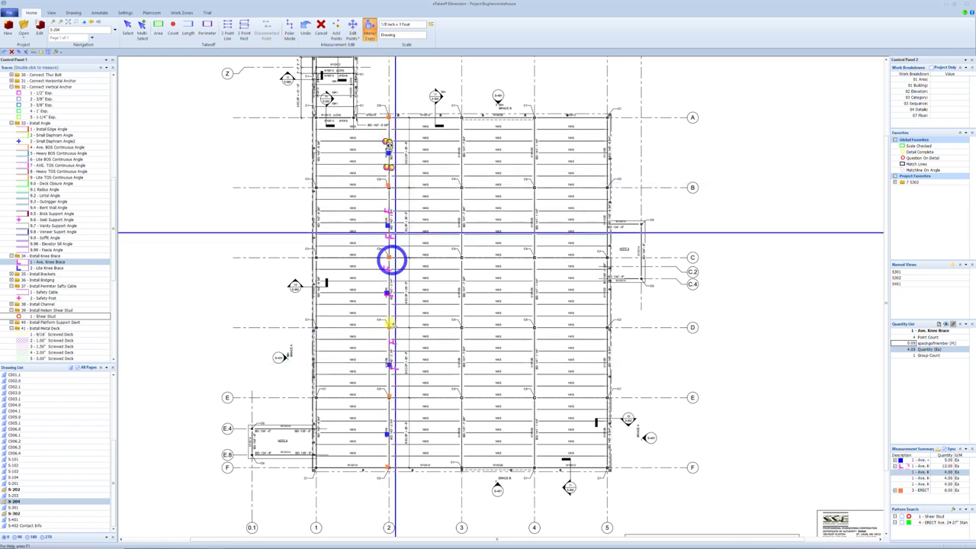
click(387, 435)
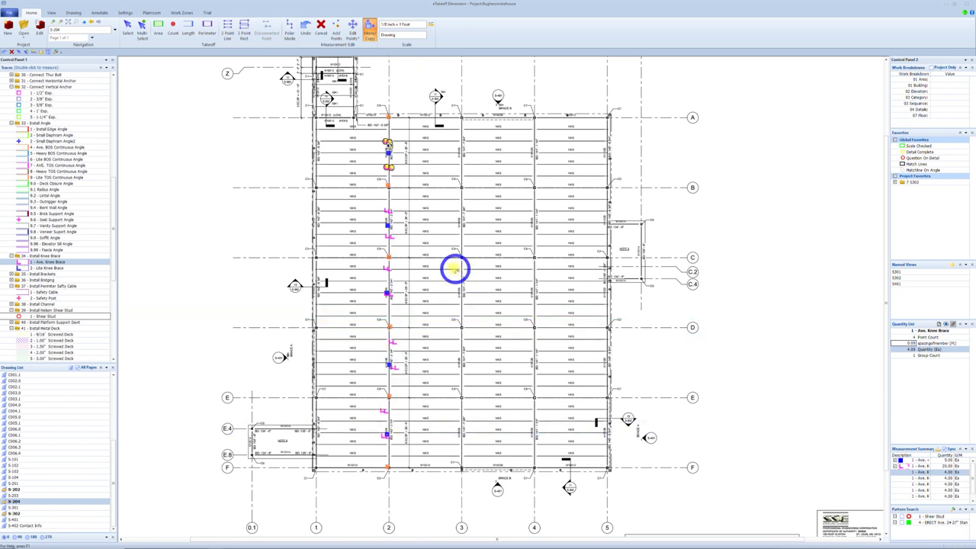
click(439, 174)
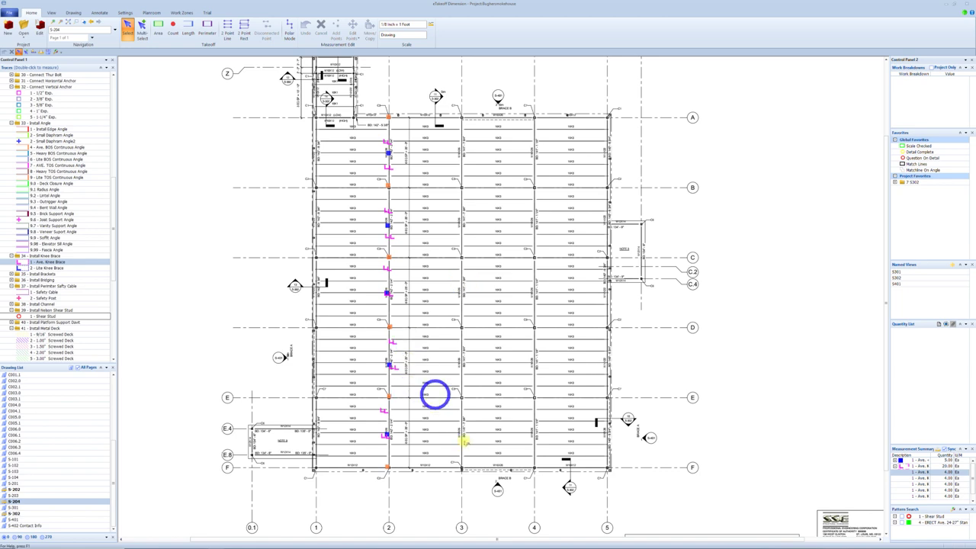
click(610, 331)
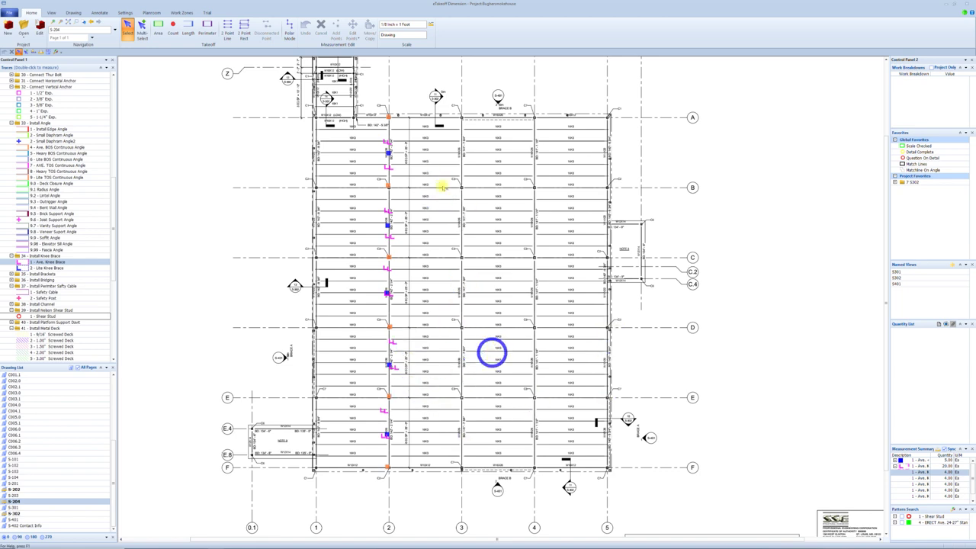
Multi-select all columns, joist girders and knee braces along grid line 2 and copy them to grid line 3, aligned at grid A
click(141, 29)
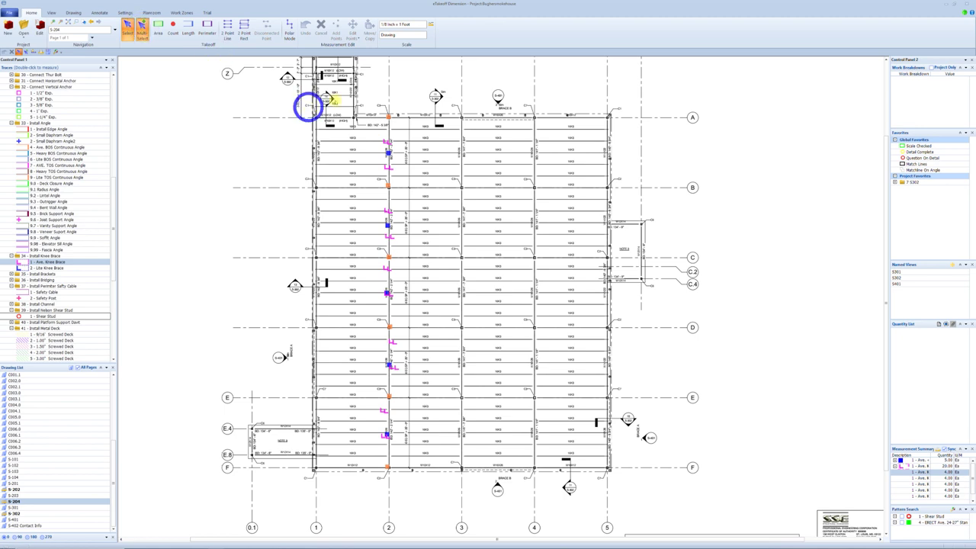
drag(345, 97, 414, 480)
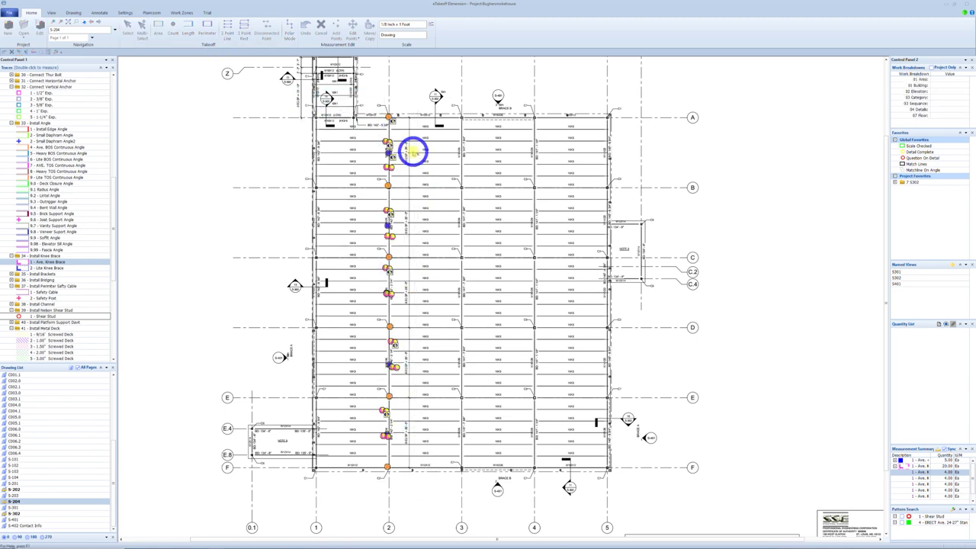
key(m)
click(389, 116)
click(464, 118)
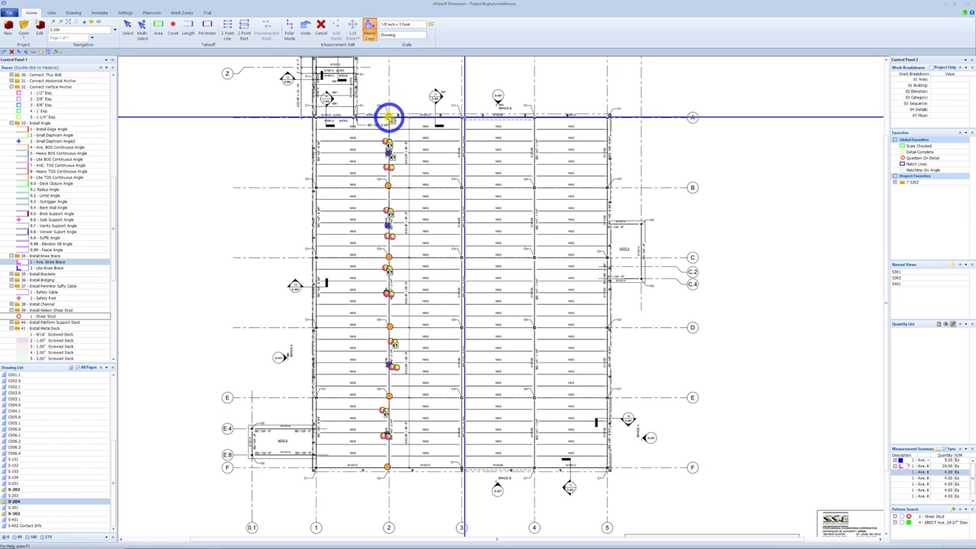
click(389, 117)
click(464, 117)
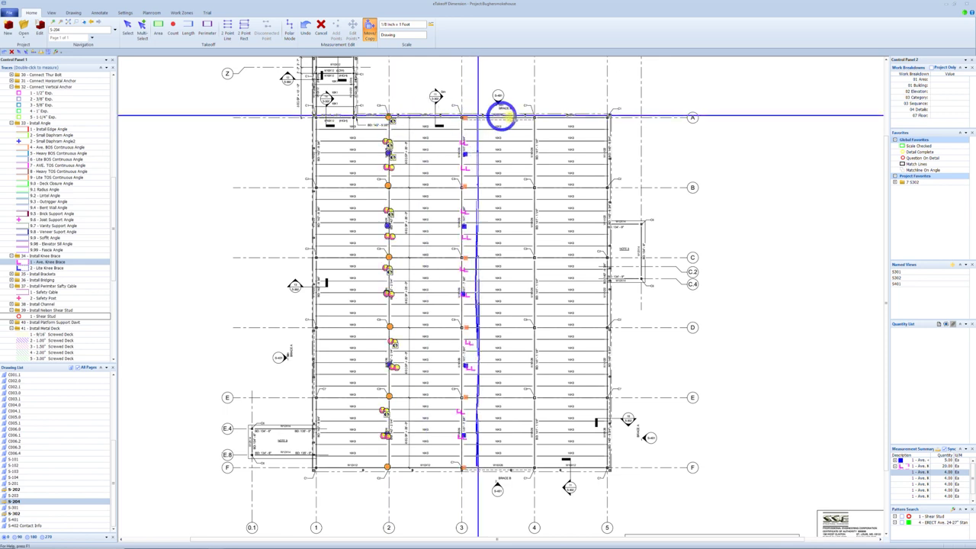
Place further copies of the selected columns, joist girders and knee braces on grid lines 4, 5 and 1, and finish copying
click(534, 118)
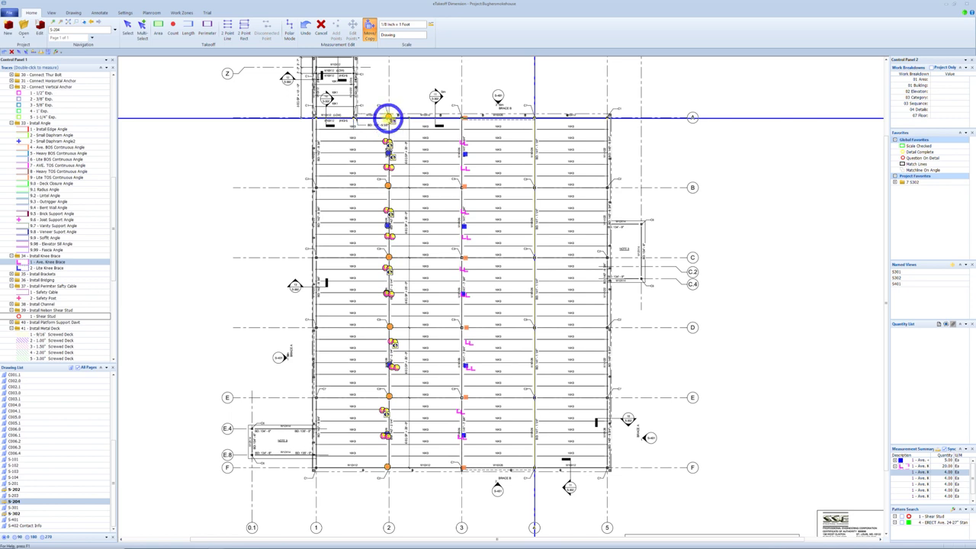
click(607, 118)
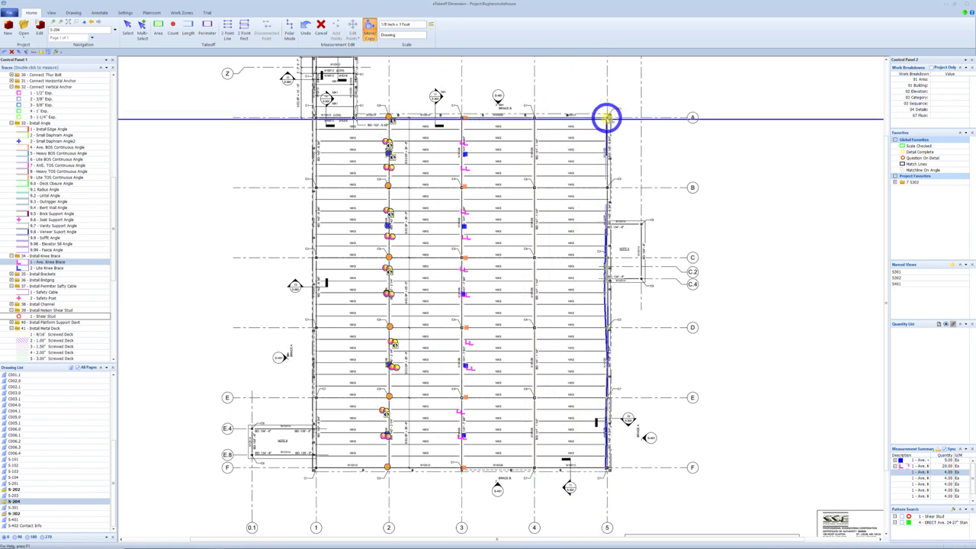
click(607, 116)
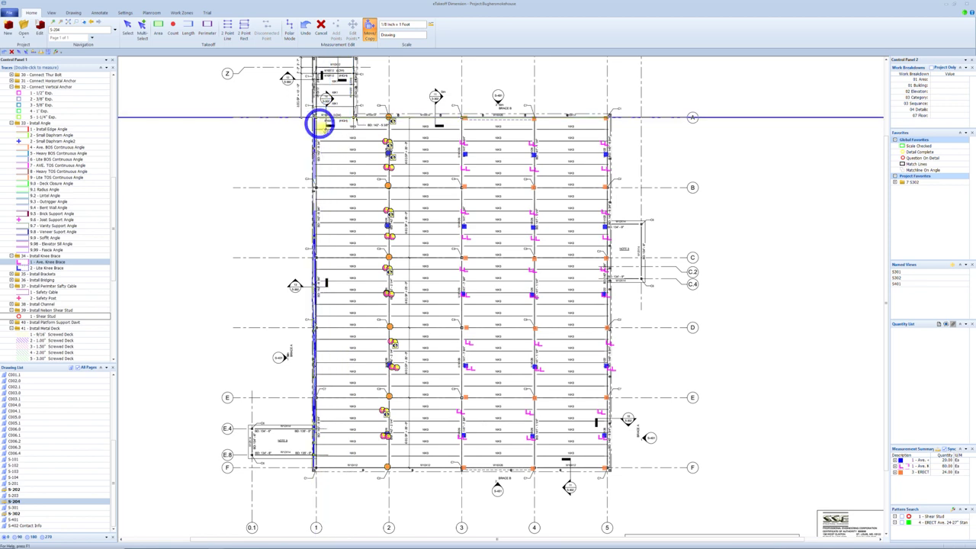
click(322, 126)
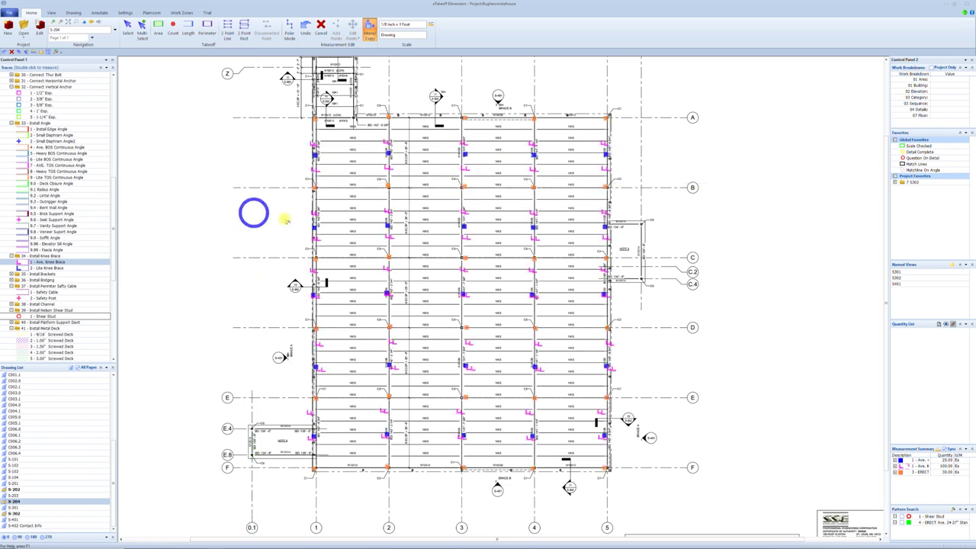
key(Escape)
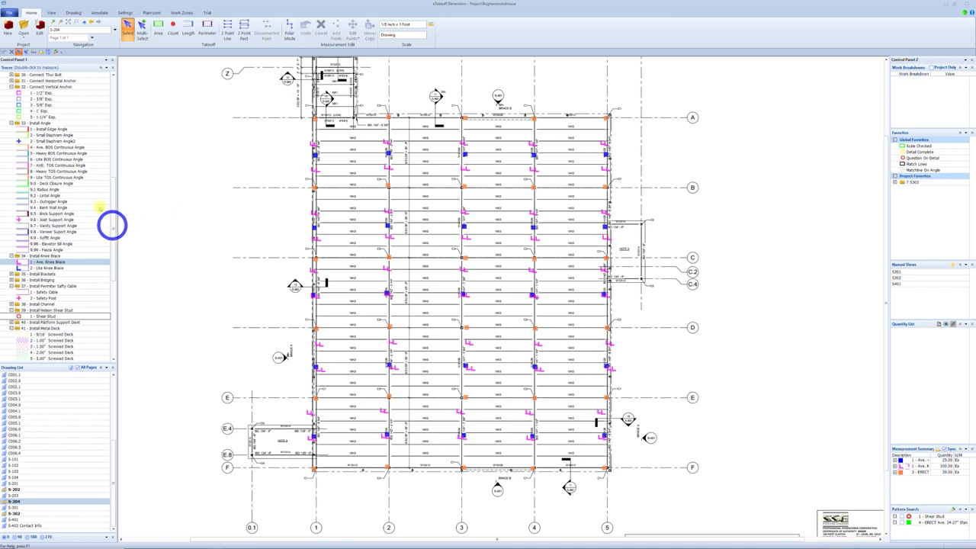
Count the ERECT Ave. 30-40' Joists between grid lines 1 and 2, marking each joist line in turn from grid A down to grid F
scroll(60, 205, up, 10)
scroll(67, 218, up, 6)
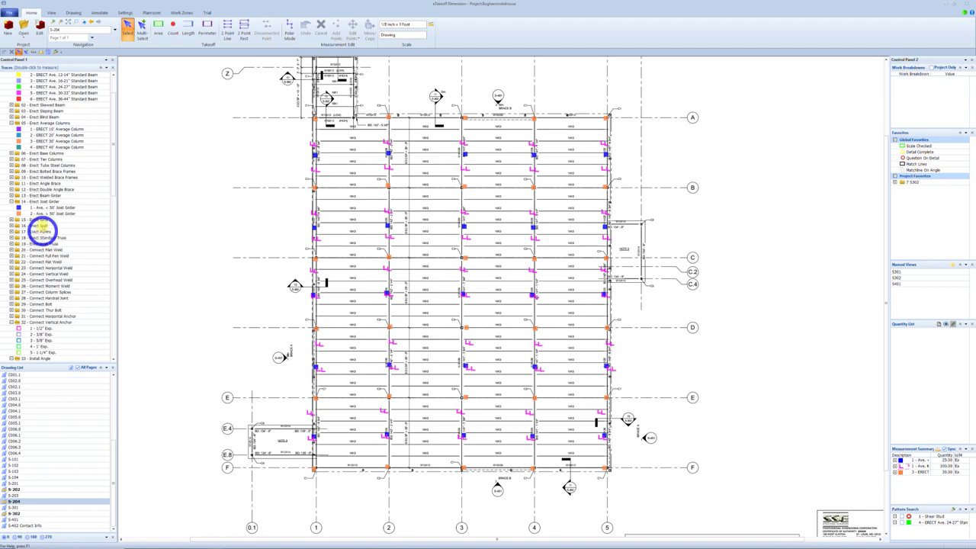
double_click(43, 225)
click(55, 87)
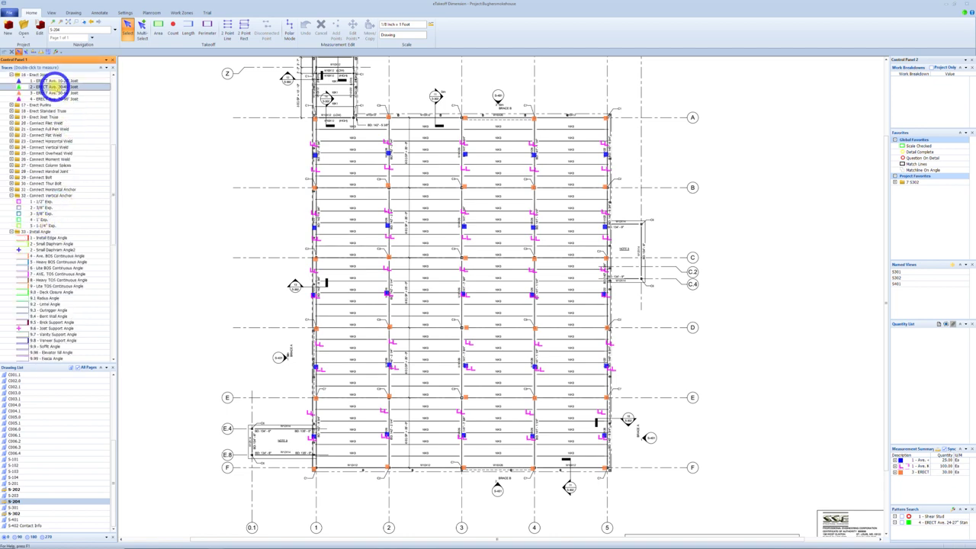
click(352, 140)
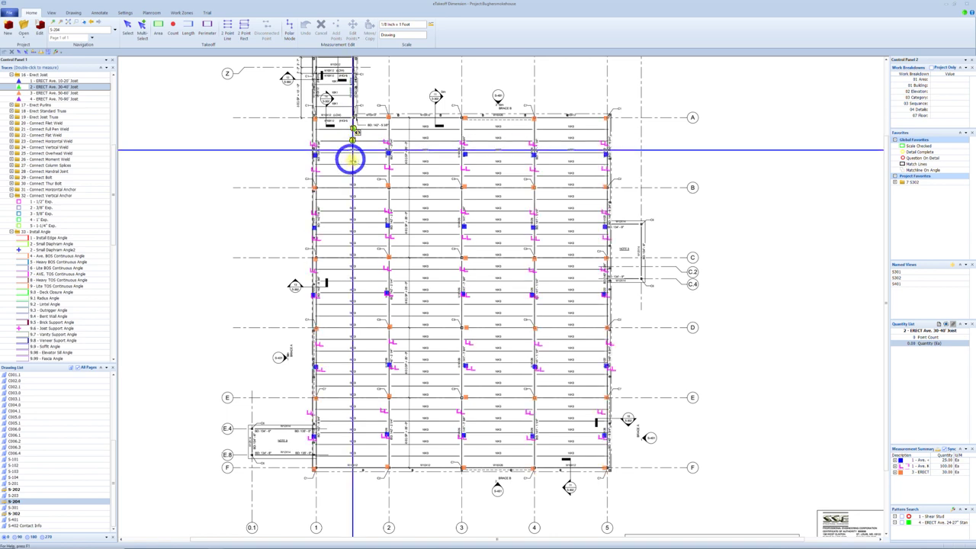
click(351, 174)
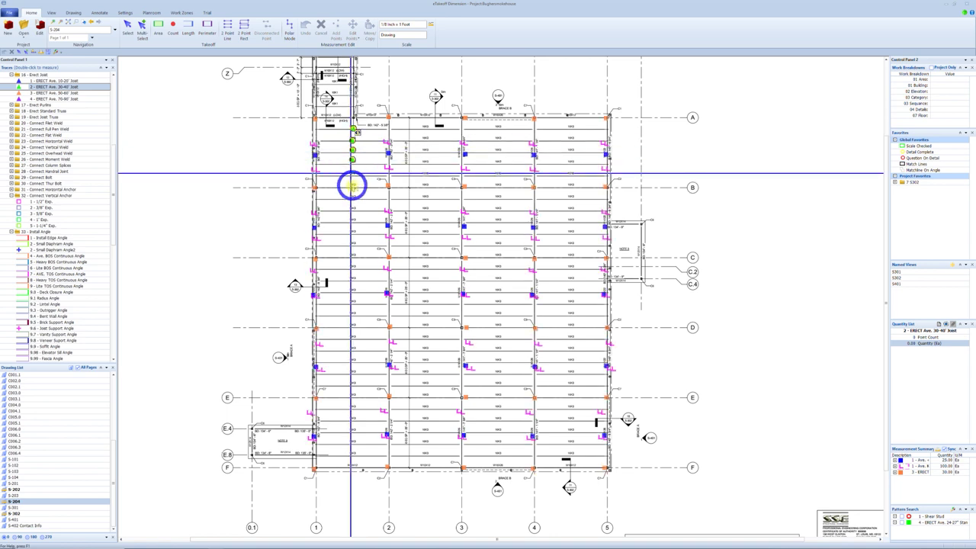
click(353, 186)
click(351, 196)
click(352, 207)
click(351, 221)
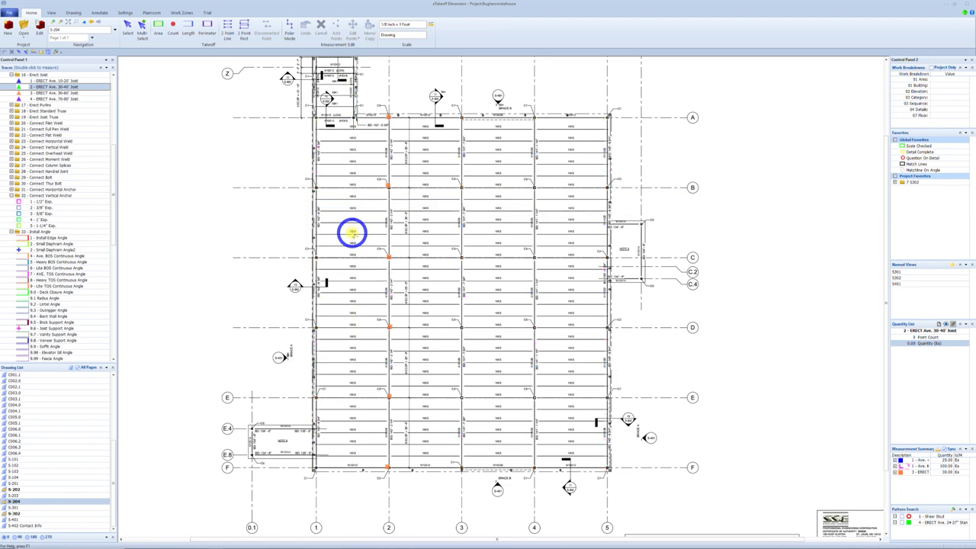
click(352, 244)
click(352, 257)
click(352, 268)
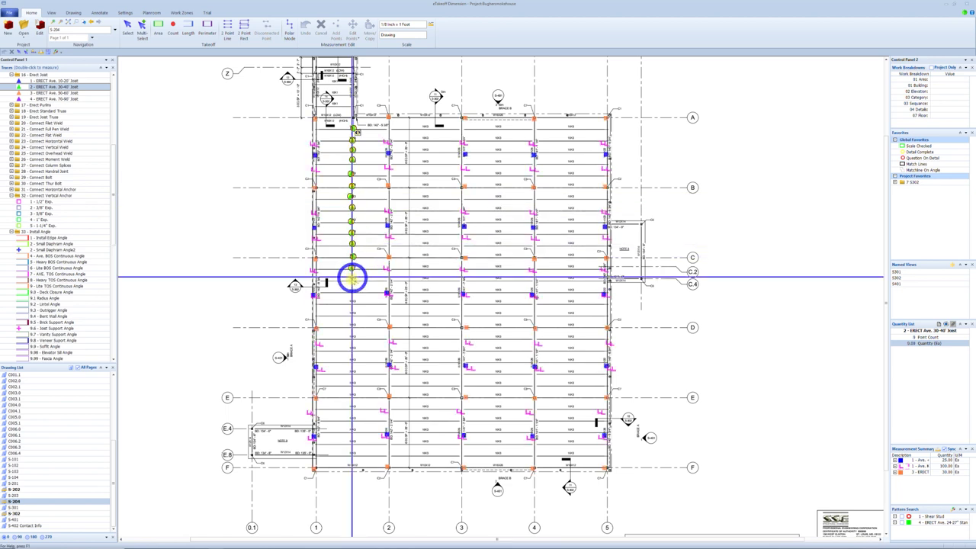
click(353, 278)
click(351, 290)
click(351, 301)
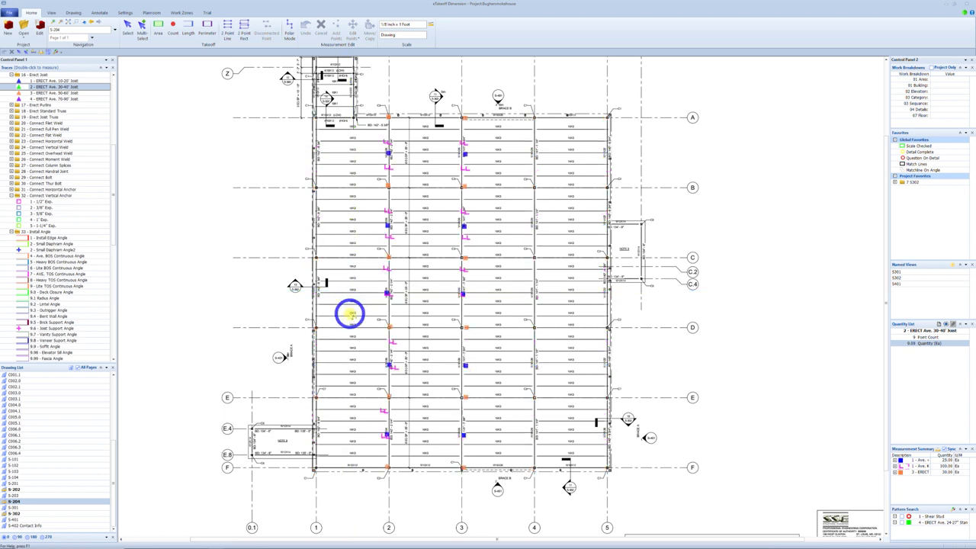
click(351, 314)
click(352, 326)
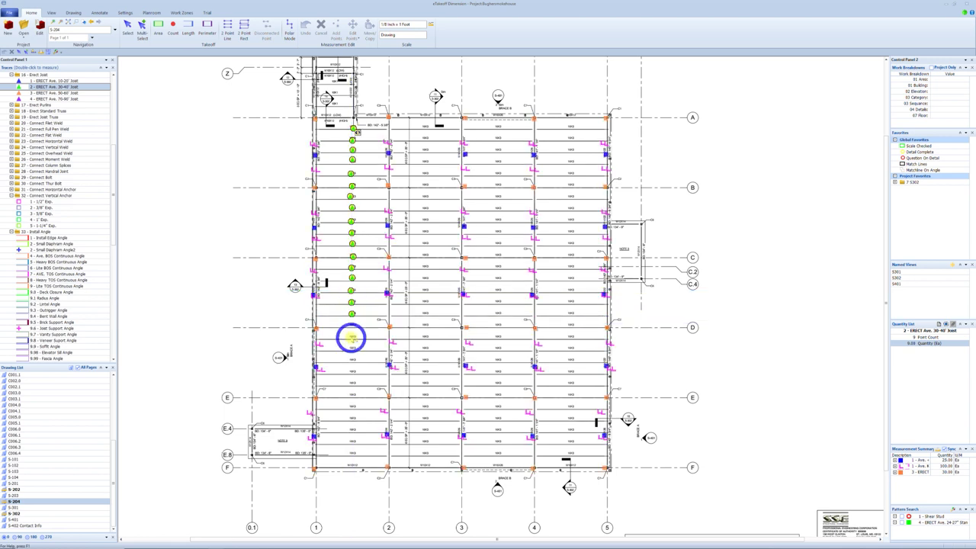
click(353, 348)
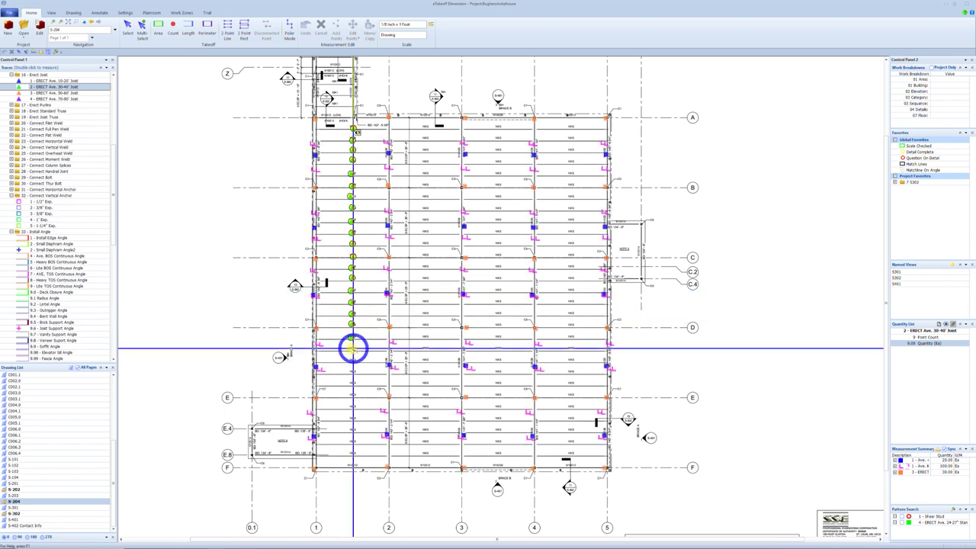
click(352, 371)
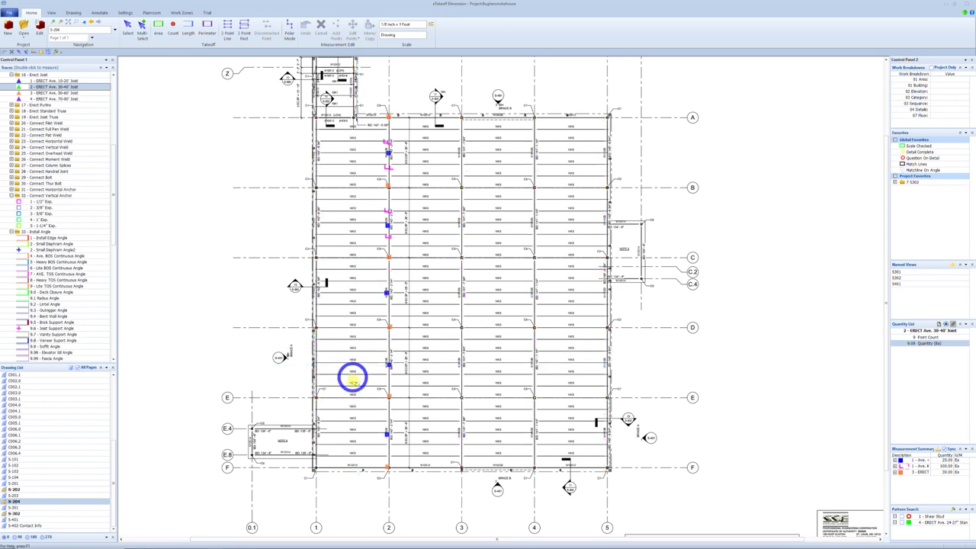
click(353, 395)
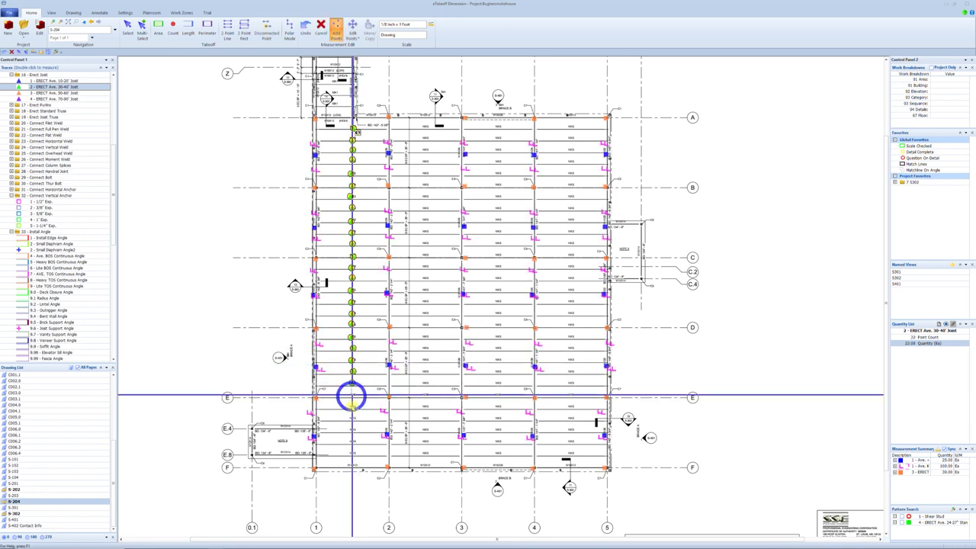
click(352, 419)
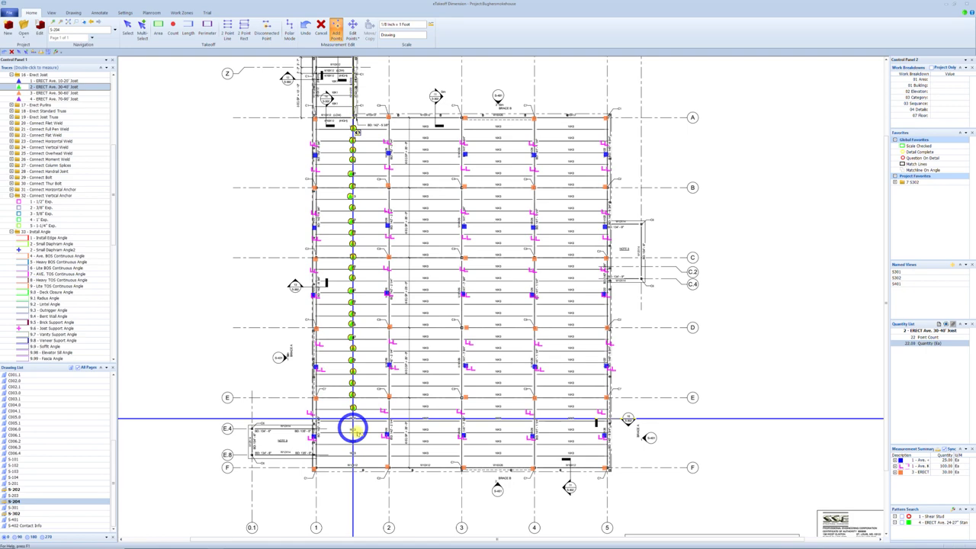
click(353, 455)
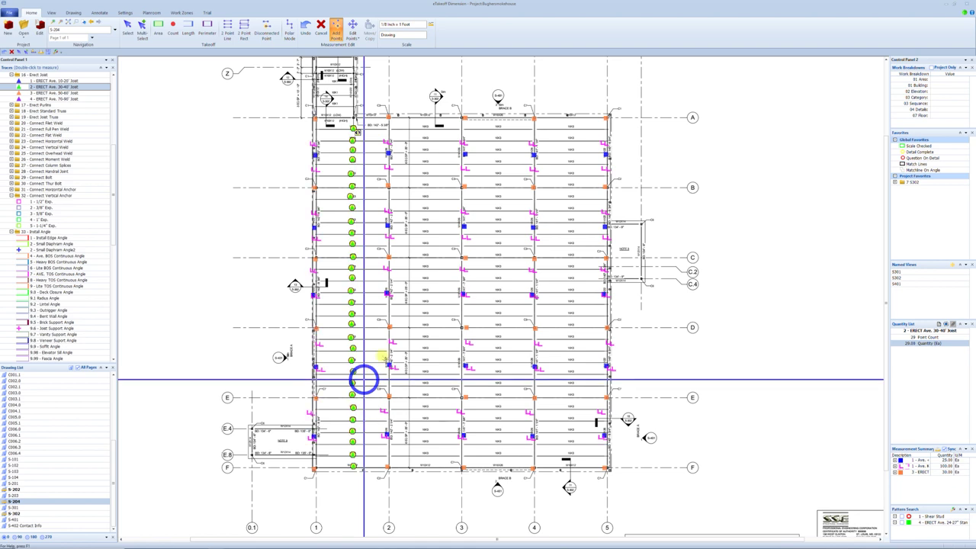
Undo the last joist point placed at grid F and finish the ERECT Ave. 30-40' Joist count
click(305, 29)
right_click(230, 195)
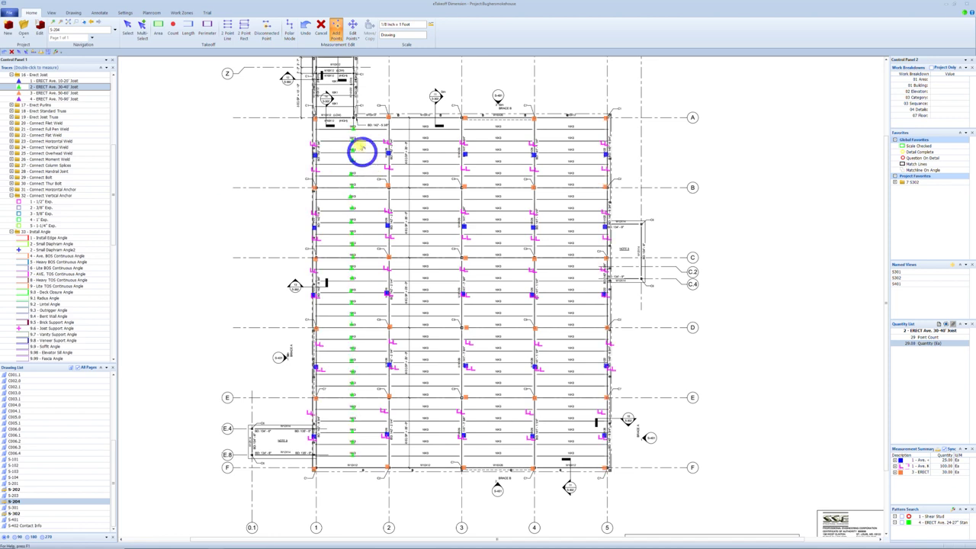
key(Escape)
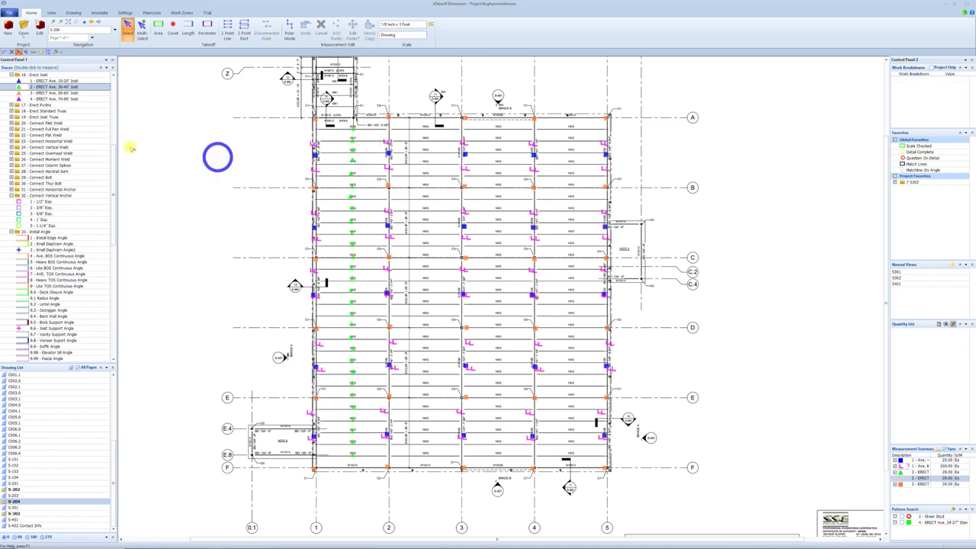
click(336, 184)
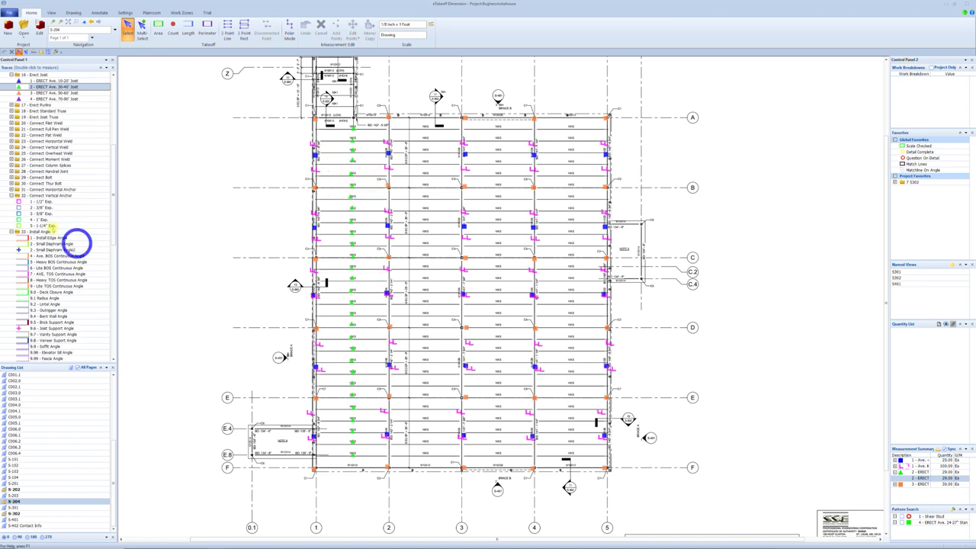
Start the Bolted X Bridging takeoff, enter its member spacing, and measure a bridging line just inside grid line 1 from grid A to F
scroll(59, 229, down, 6)
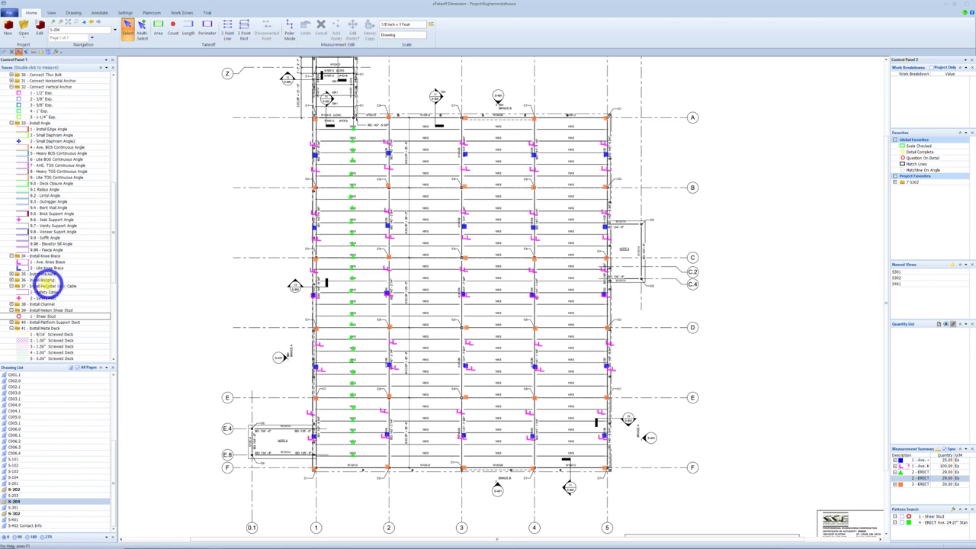
scroll(51, 153, down, 11)
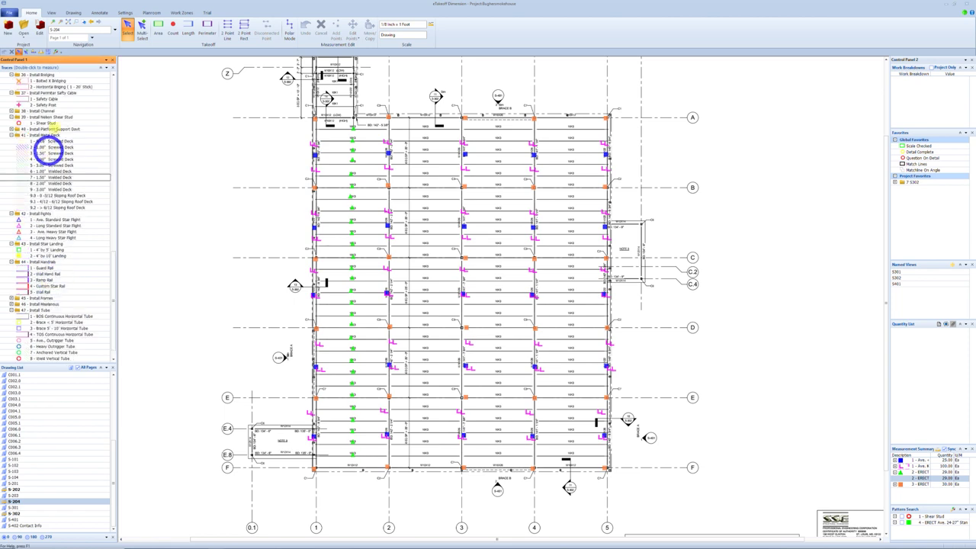
double_click(43, 80)
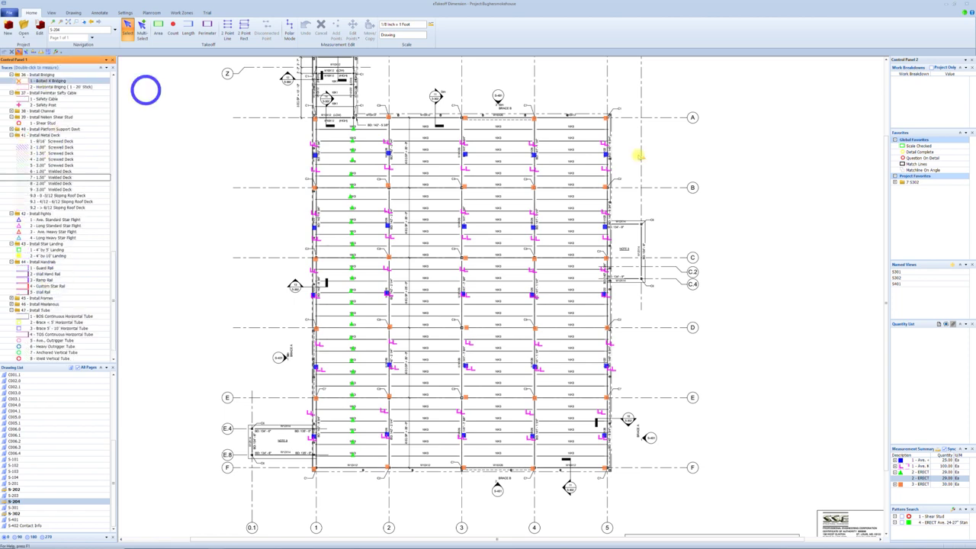
click(909, 344)
text(3)
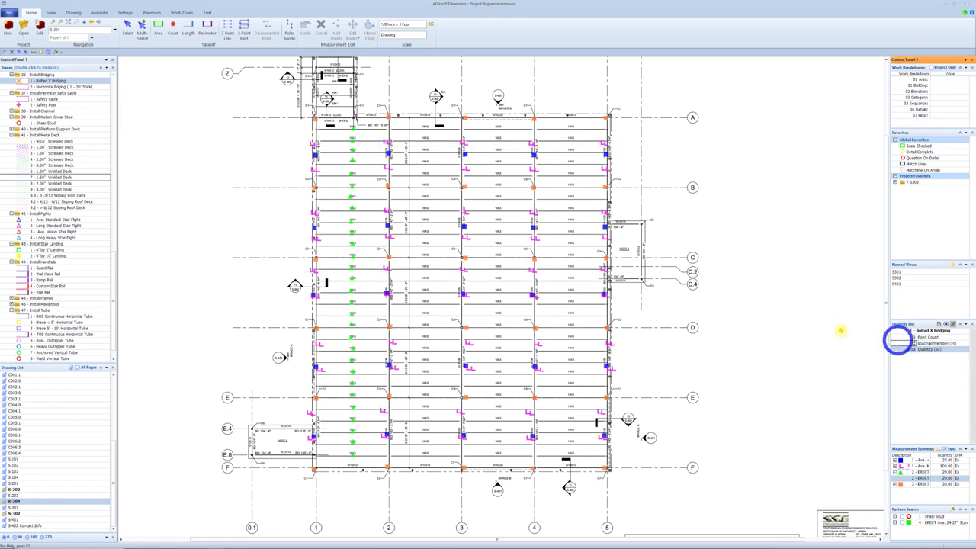
click(333, 116)
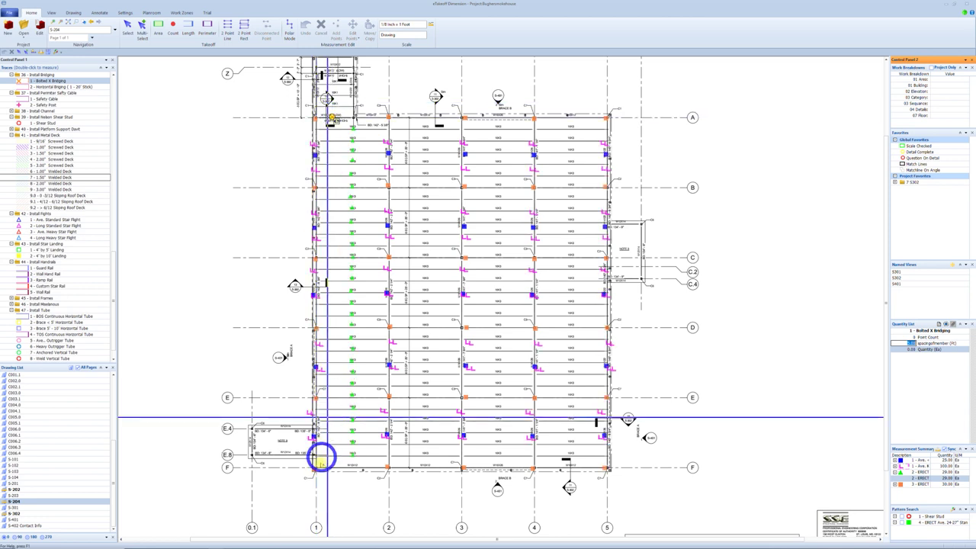
click(328, 464)
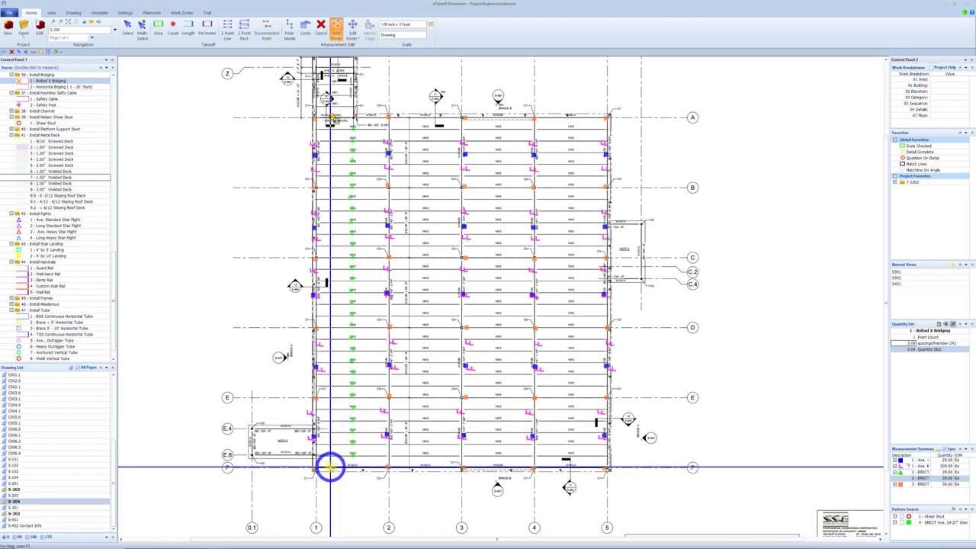
click(331, 466)
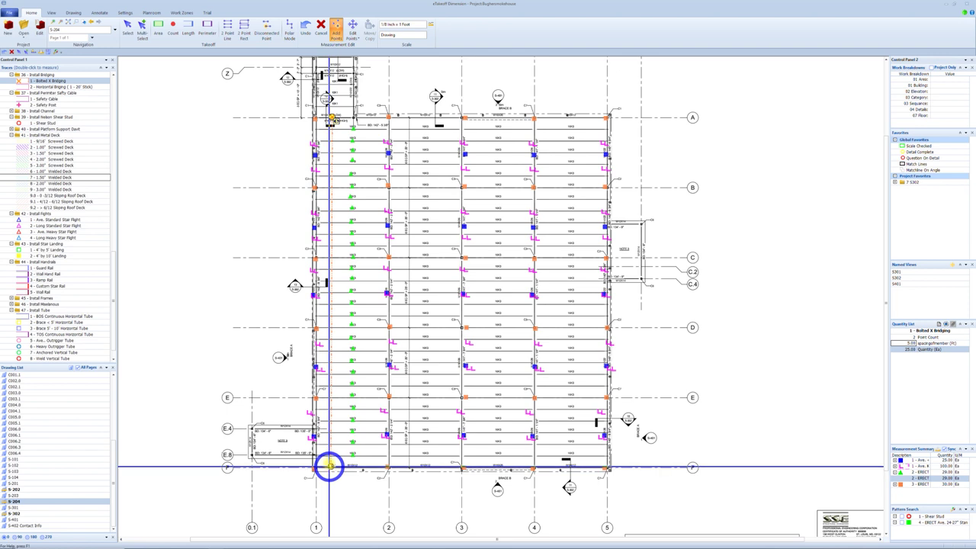
Add a disconnected second Bolted X Bridging line just before grid line 2, running from grid A to grid F
key(d)
click(365, 117)
click(364, 456)
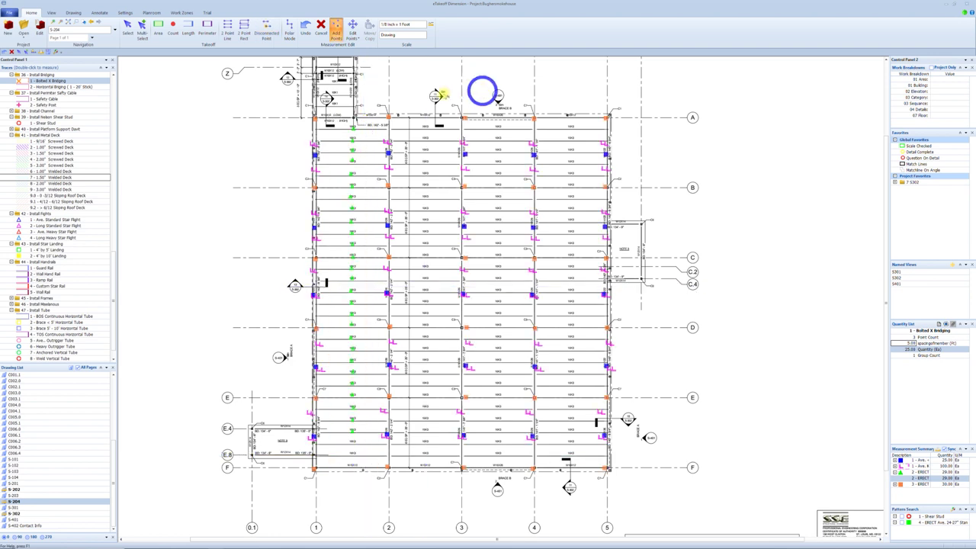
Multi-select the bridging lines and joists between grid lines 1 and 2 and copy them into the three bays up to grid line 5
click(141, 27)
double_click(333, 118)
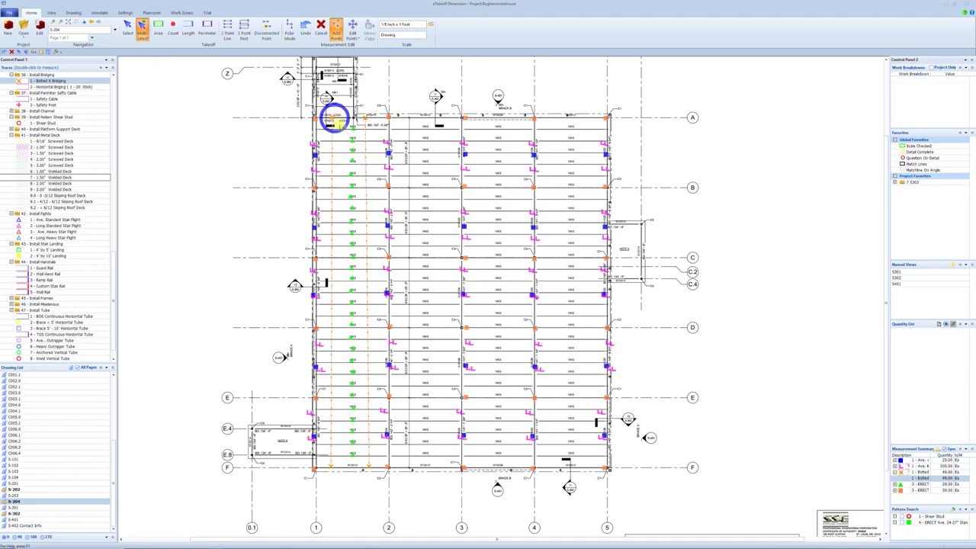
click(353, 129)
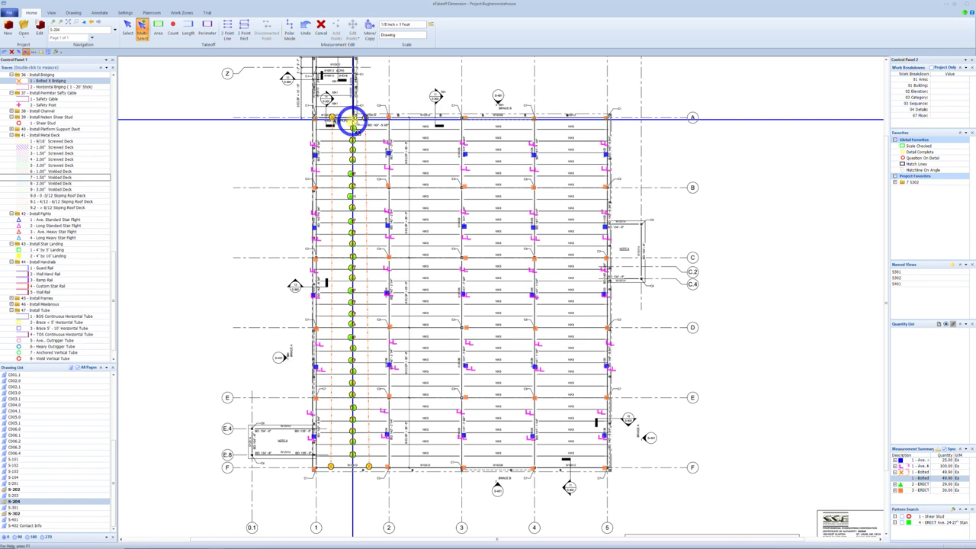
key(ctrl+c)
click(354, 129)
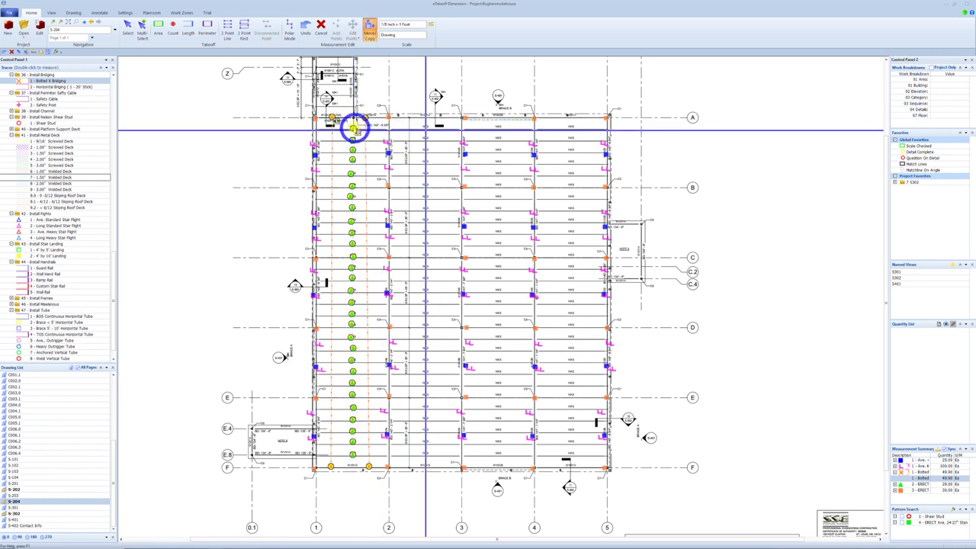
click(354, 128)
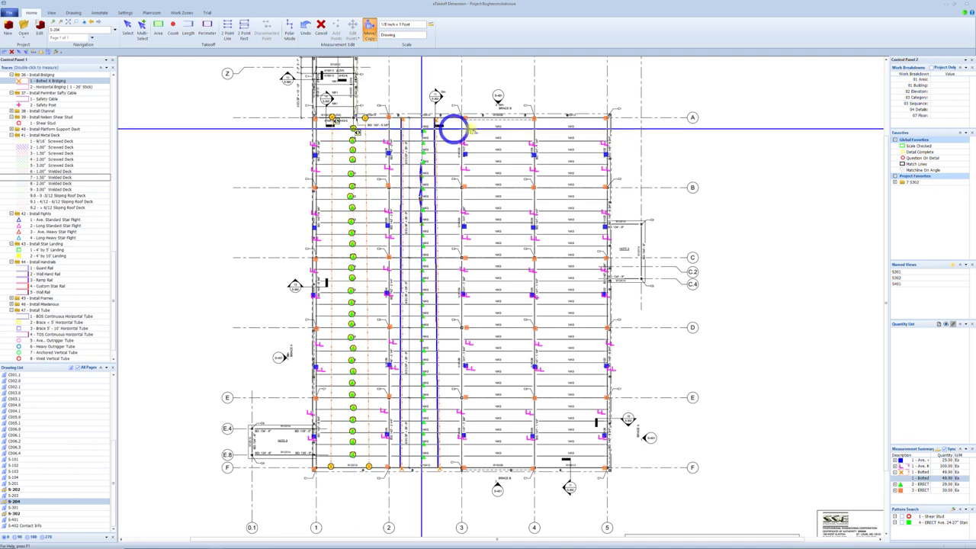
click(499, 130)
click(354, 129)
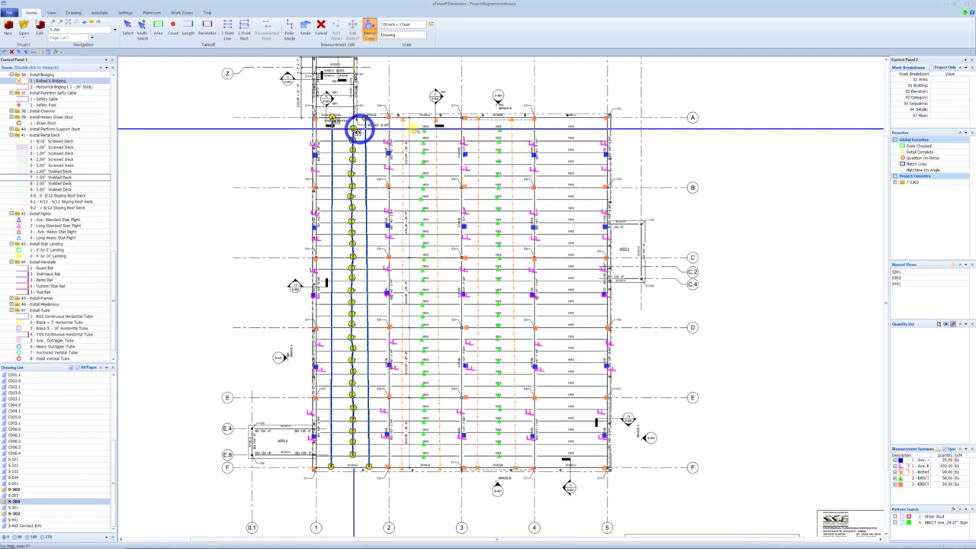
click(573, 128)
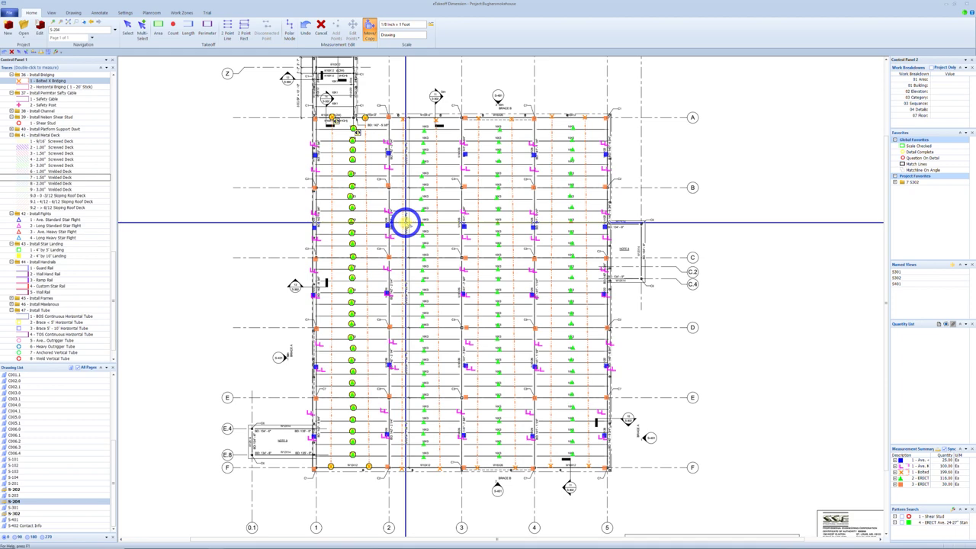
key(Escape)
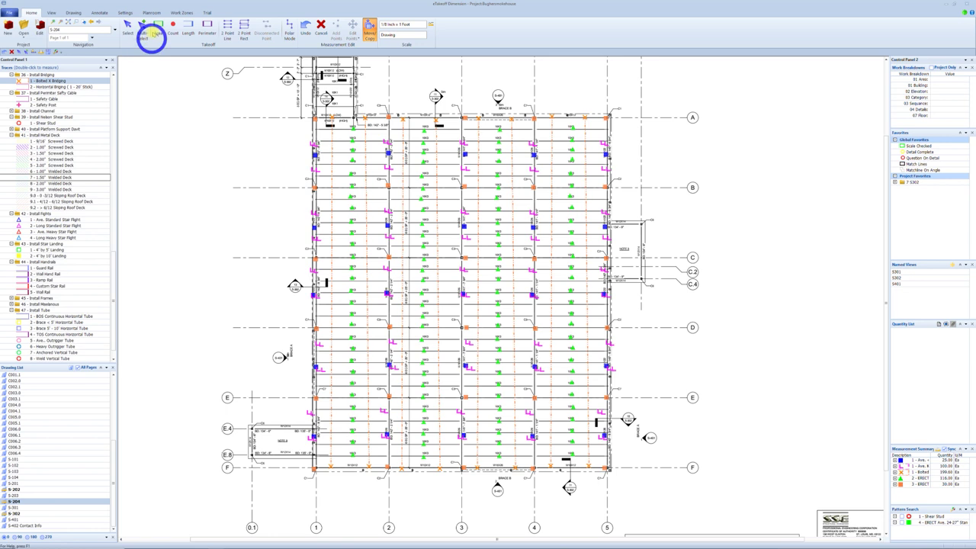
Save the joists and bridging between grid lines 1 and 2 as a project favorite described as Joist Line
click(143, 30)
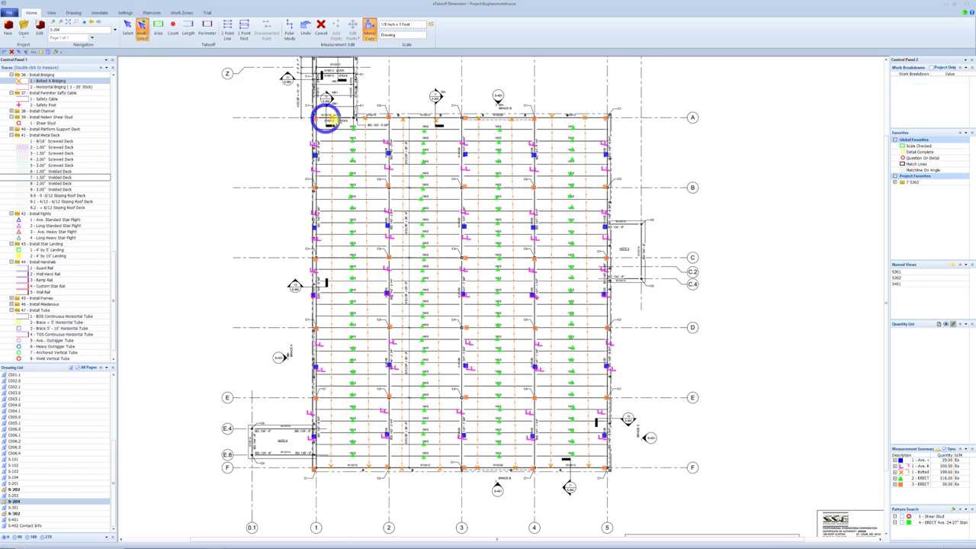
click(331, 117)
click(353, 128)
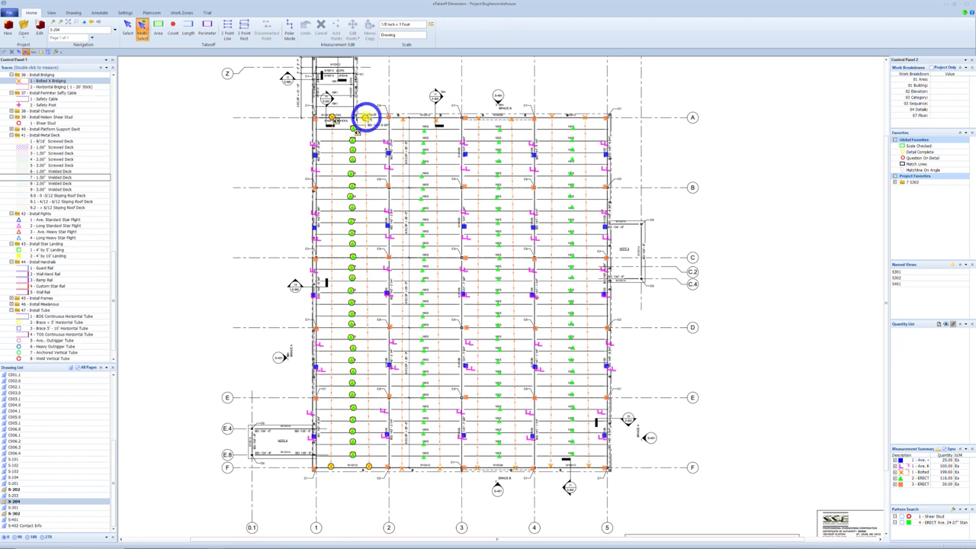
click(919, 195)
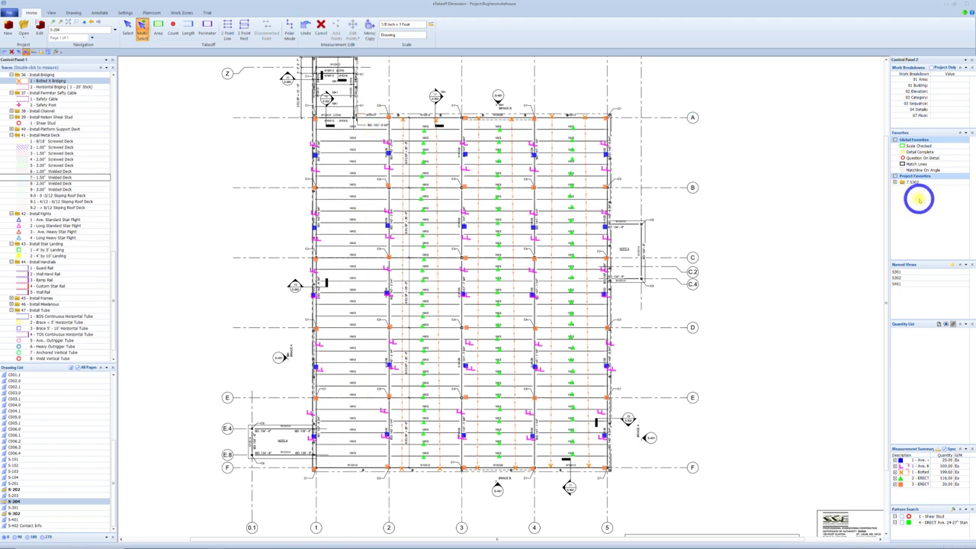
click(914, 193)
right_click(919, 190)
click(925, 195)
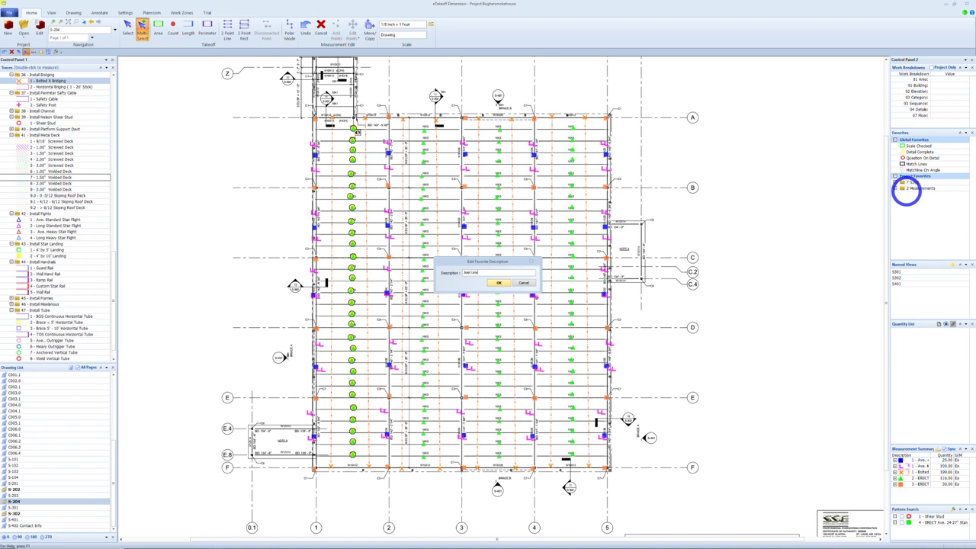
click(498, 283)
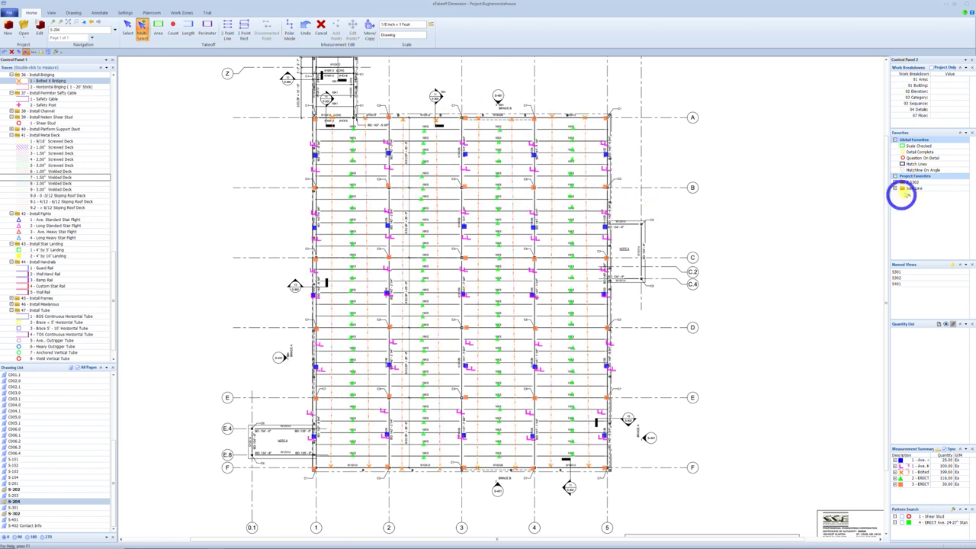
click(912, 189)
key(Escape)
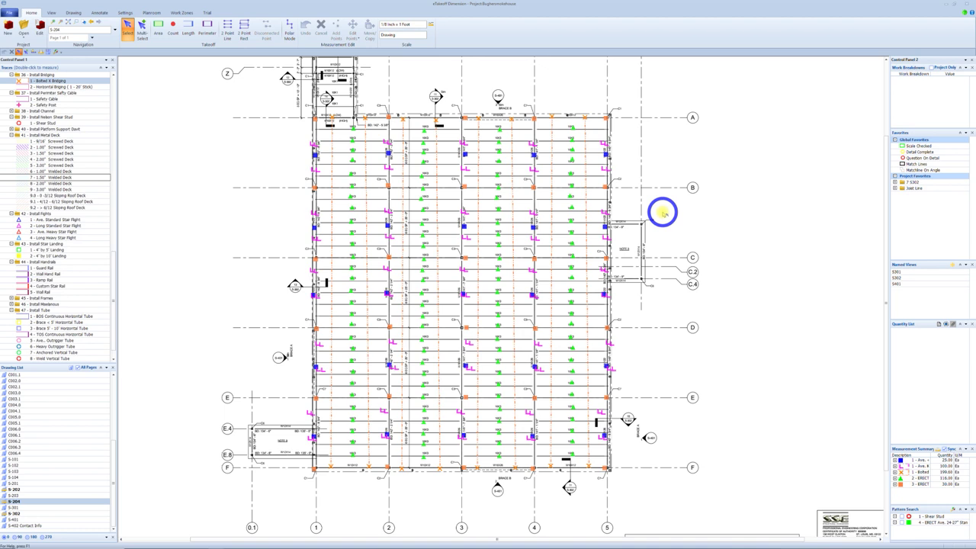
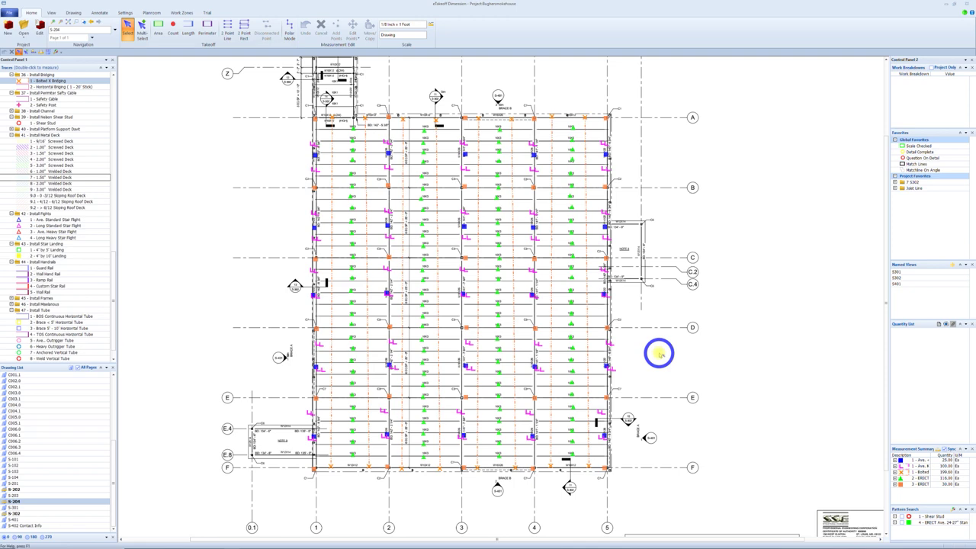
Multi-select all takeoff measurements on the roof framing plan and assign their 01 Area work breakdown to 3rd Floor
scroll(294, 229, down, 2)
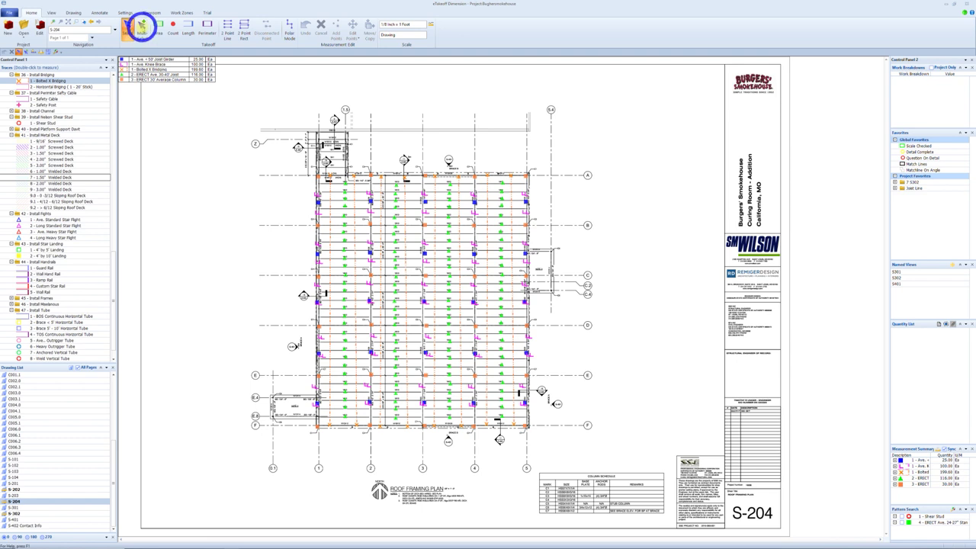
click(142, 26)
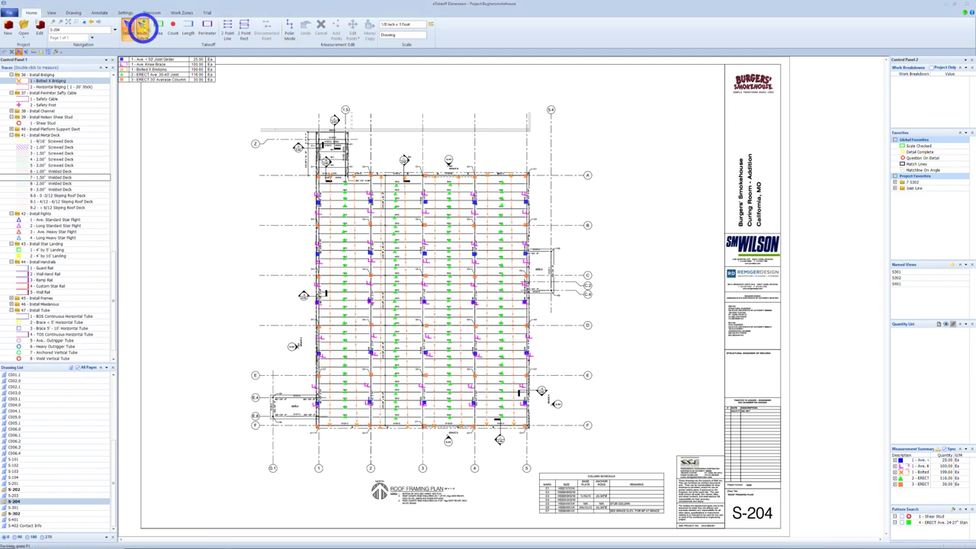
click(236, 100)
drag(371, 197, 610, 460)
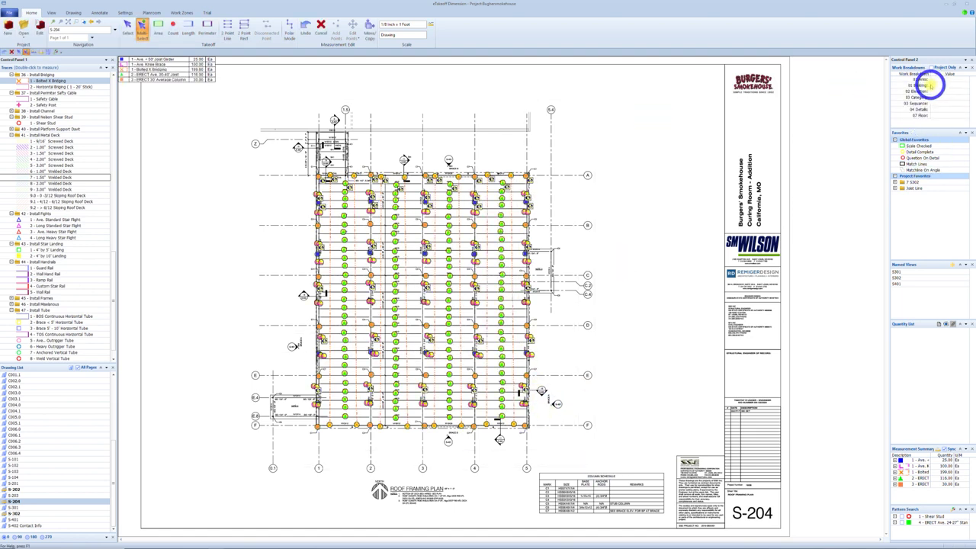
click(937, 80)
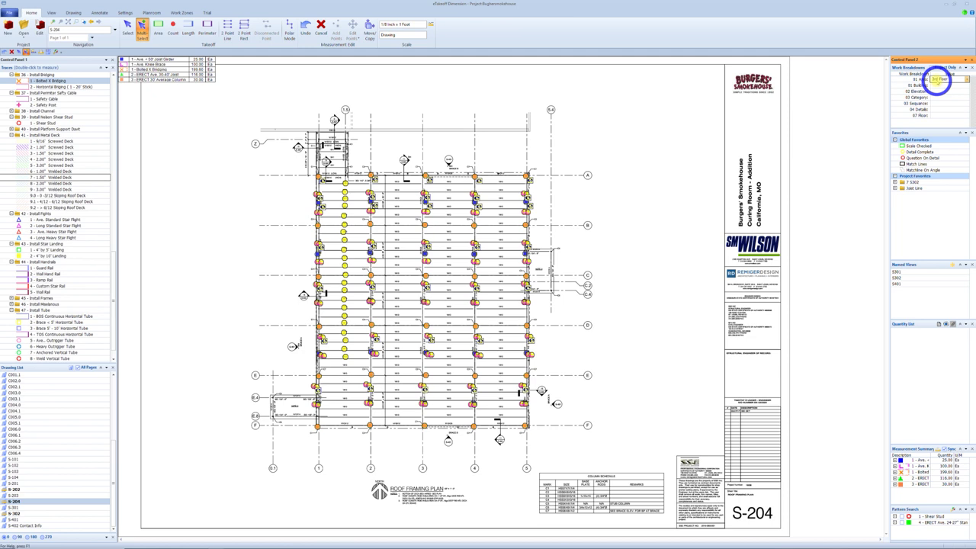
right_click(962, 10)
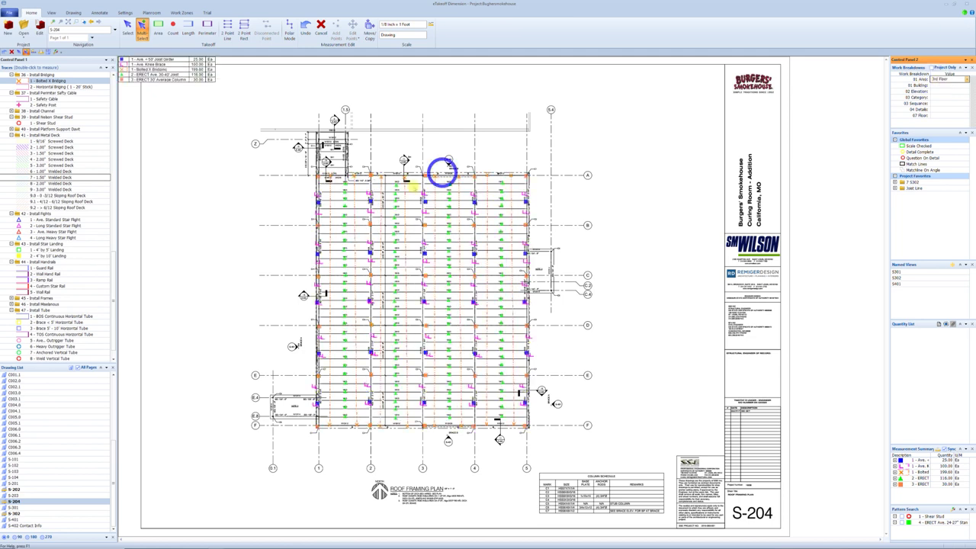
key(Escape)
click(473, 142)
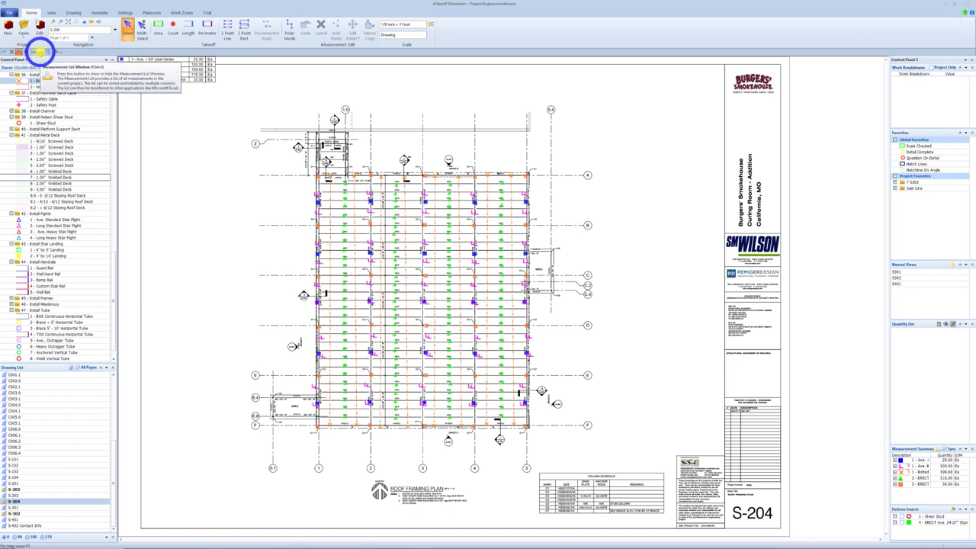
Open the Measurement List, select all its cells, and bring up the CSV export for them without saving a file
click(44, 54)
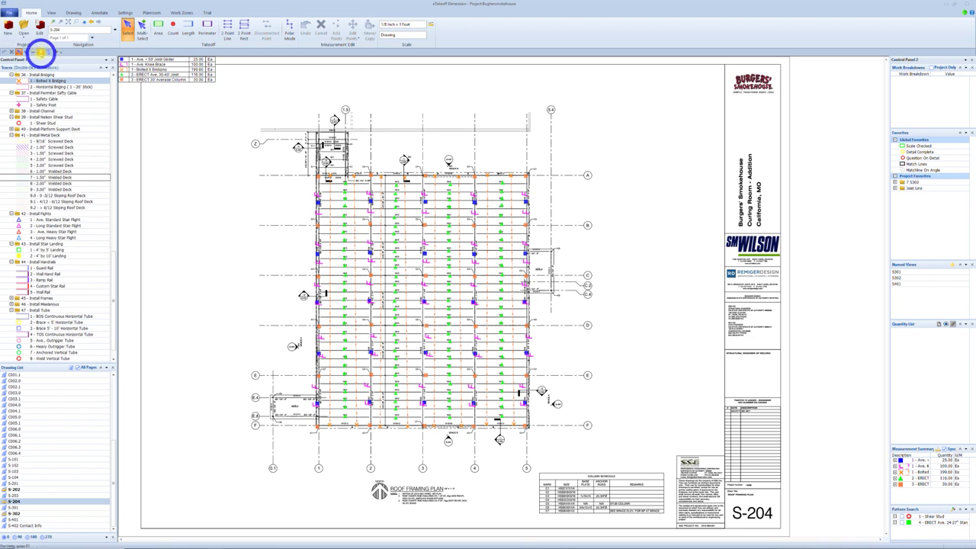
click(41, 52)
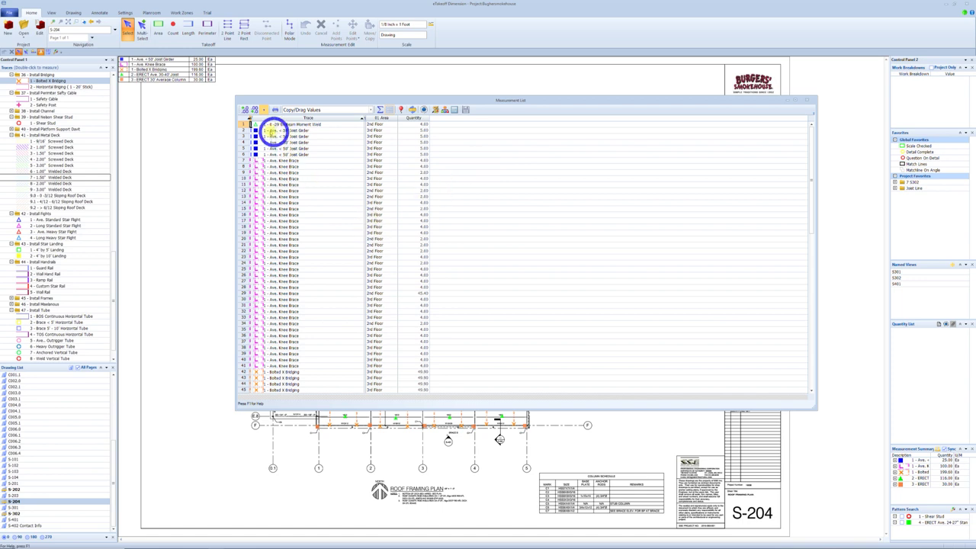
click(242, 121)
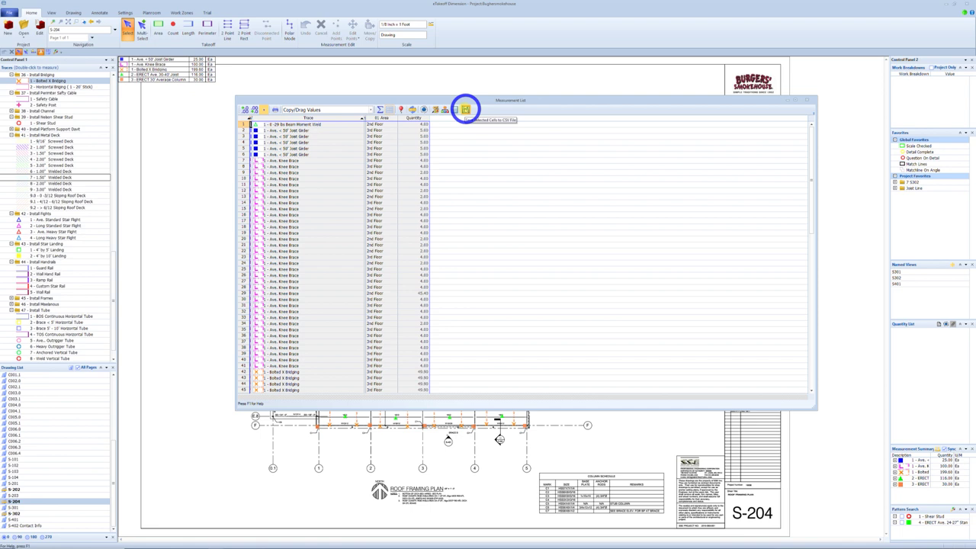
click(465, 109)
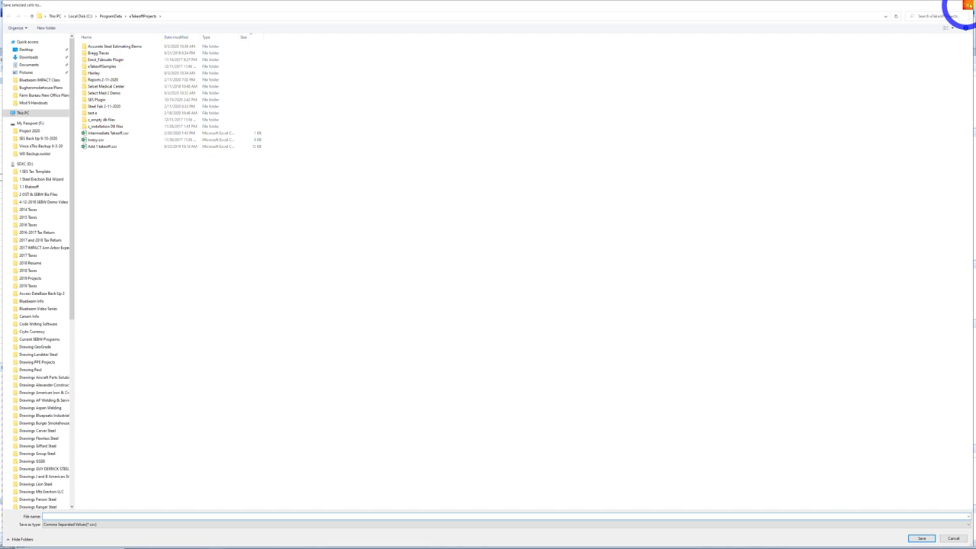
click(966, 5)
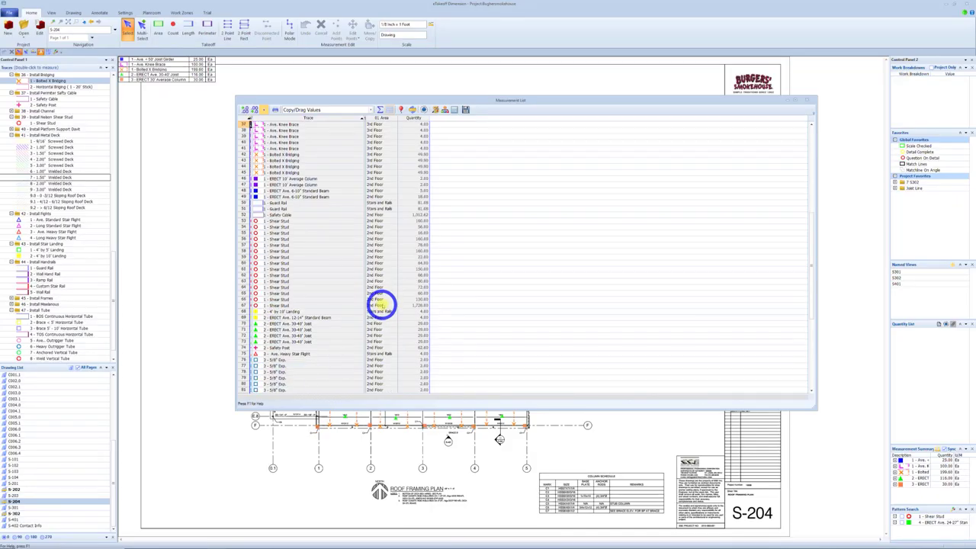
Review the traces, areas and quantities throughout the Measurement List and close it
scroll(381, 305, down, 10)
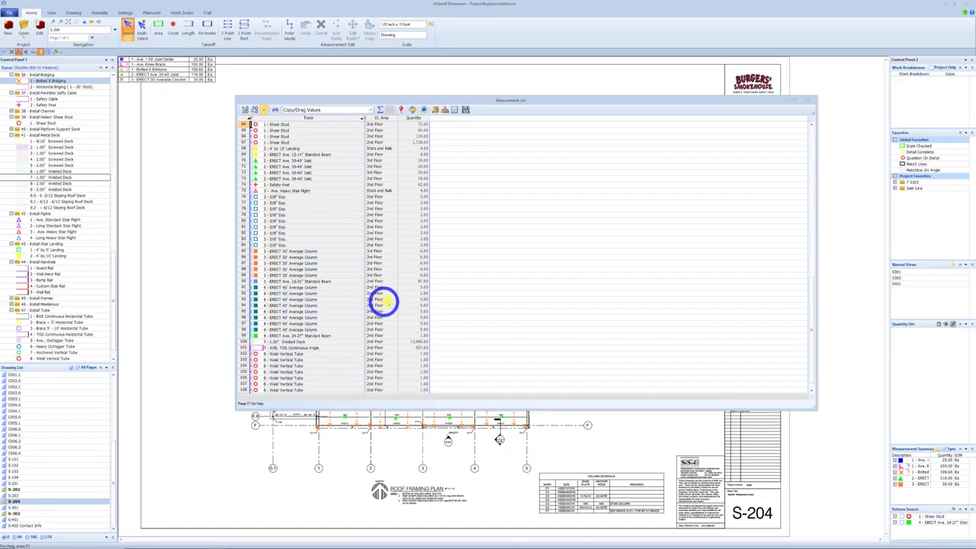
scroll(391, 306, up, 6)
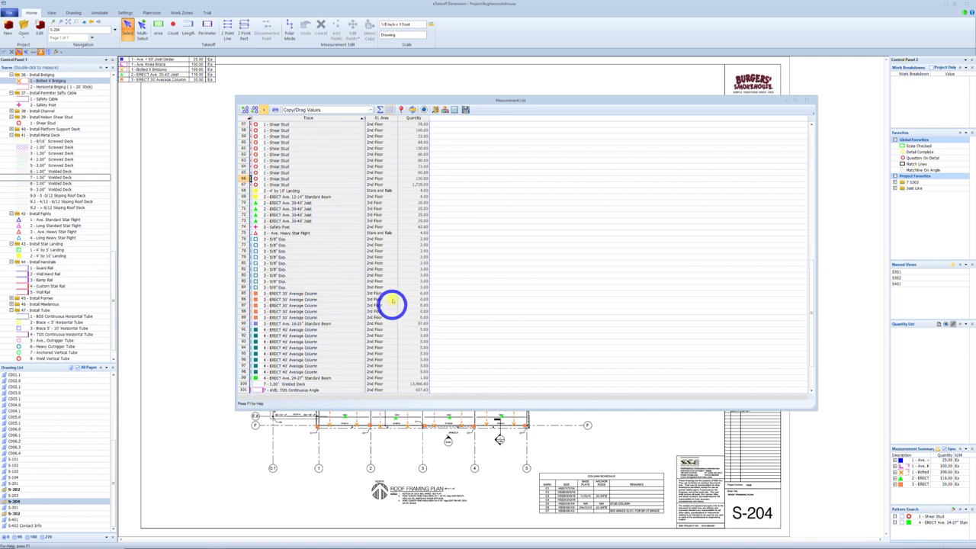
scroll(395, 301, up, 3)
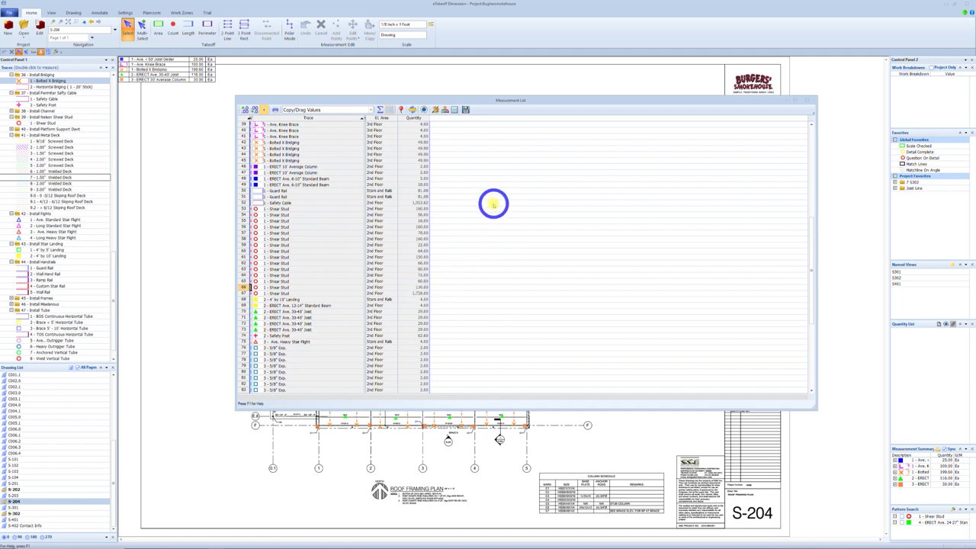
scroll(457, 279, up, 3)
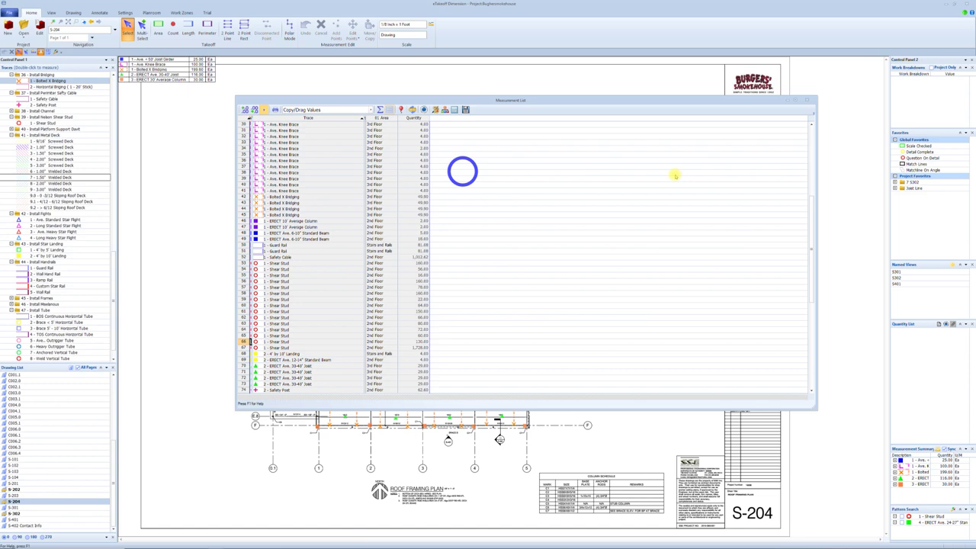
click(808, 100)
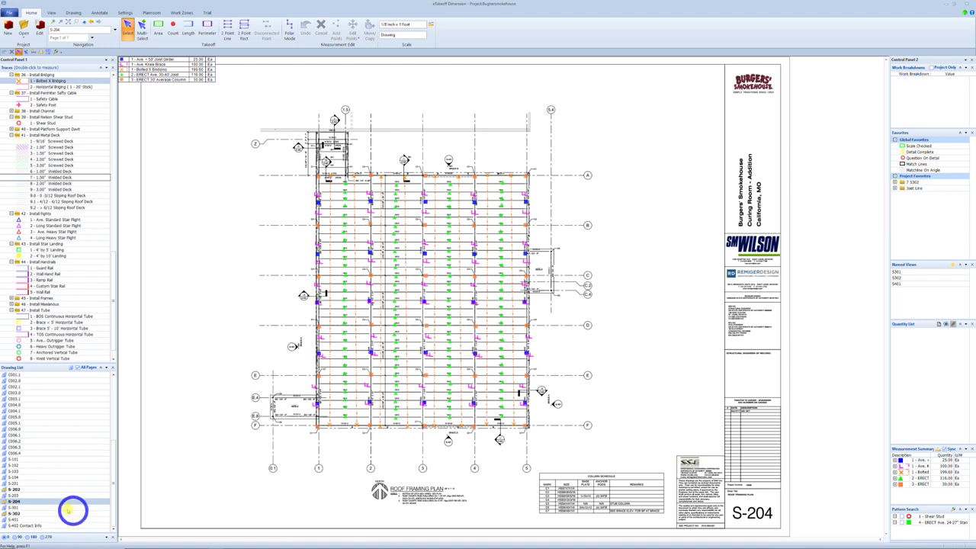
Open the S-402 Contact Info drawing
click(28, 526)
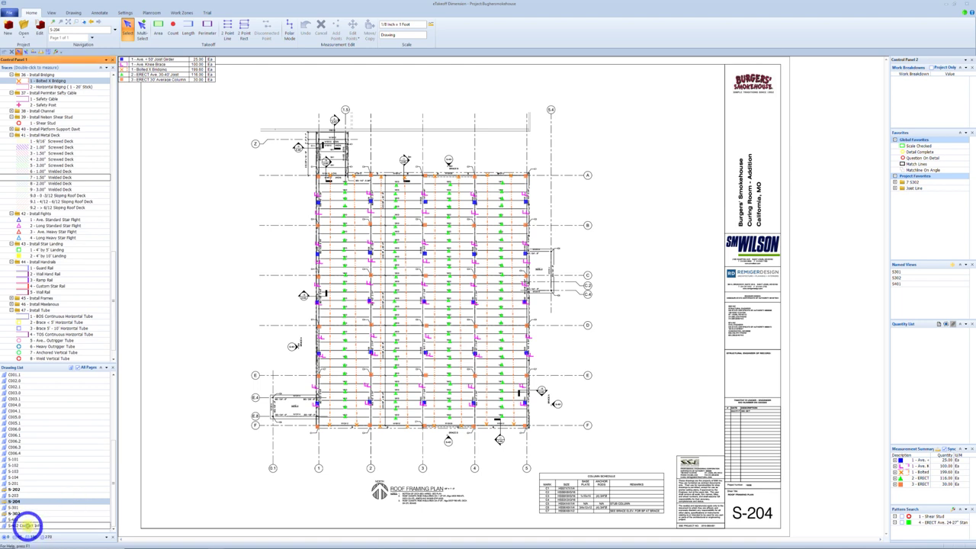